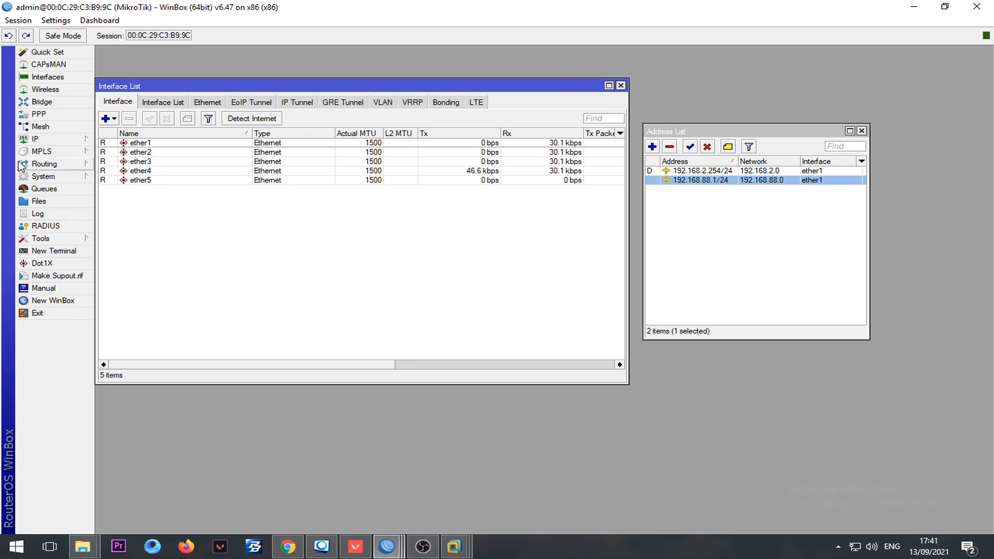
- Review the devices discovered on each interface in the IP neighbor list and close it
click(36, 139)
click(152, 280)
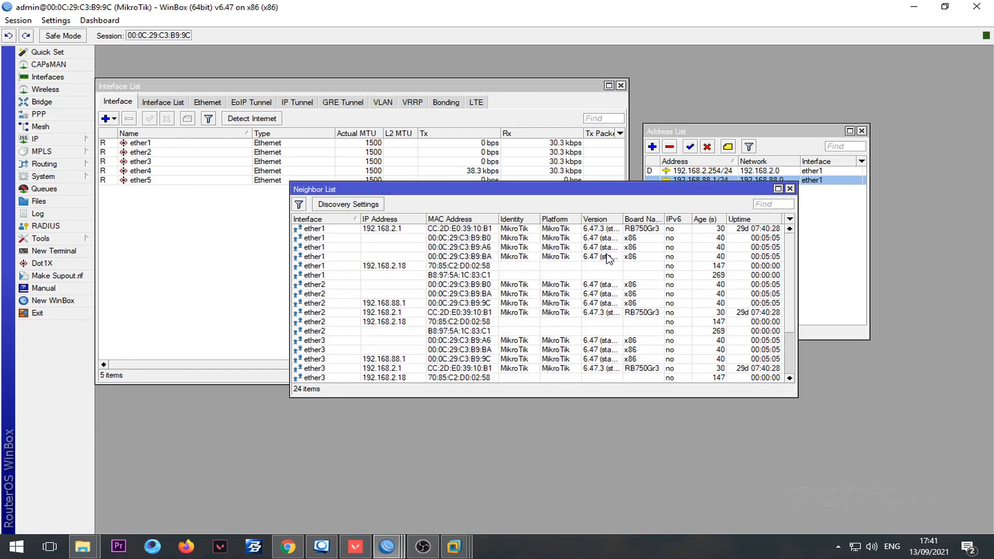
drag(665, 219, 675, 219)
scroll(541, 287, down, 3)
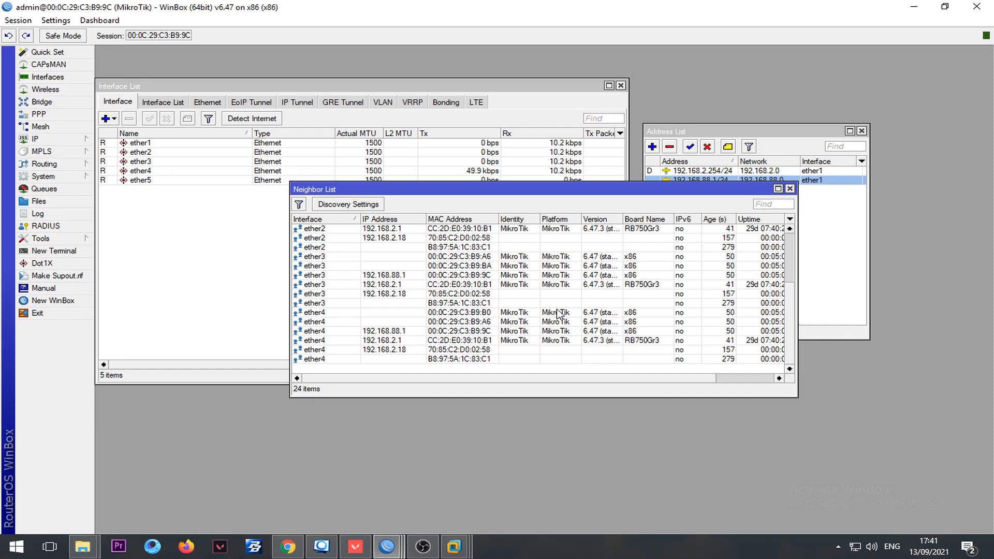
key(Escape)
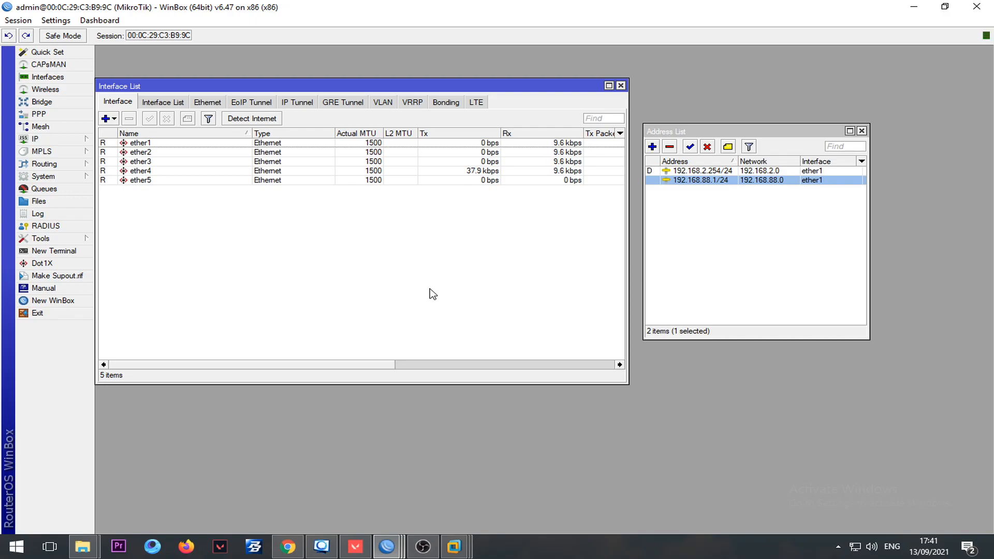
- Assign the 192.168.88.1/24 address to interface ether2
double_click(712, 181)
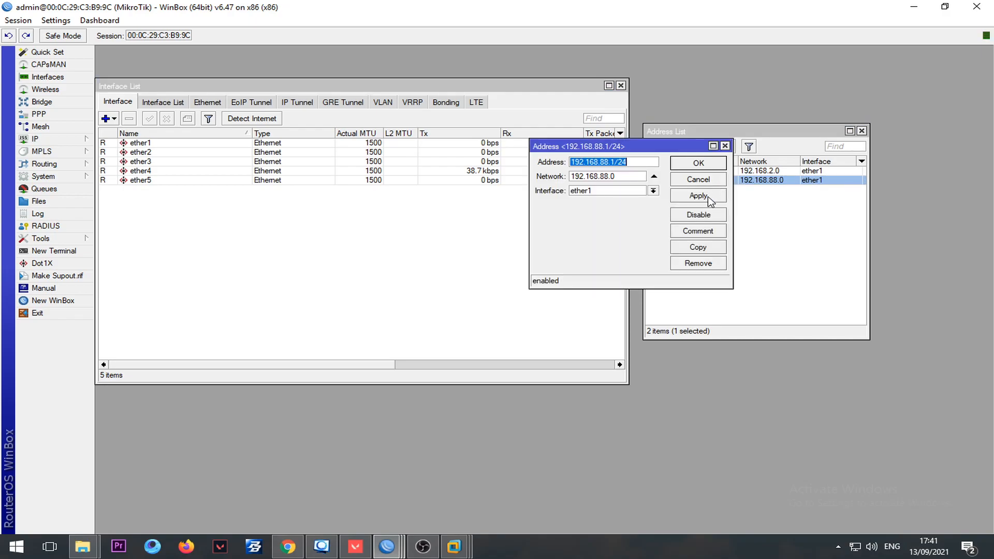
click(653, 191)
click(608, 208)
key(Return)
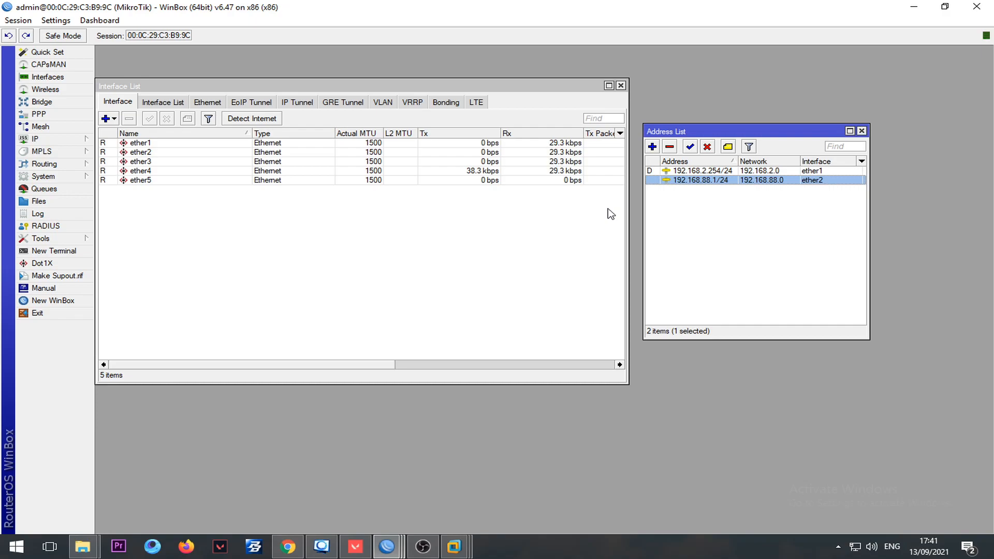
click(47, 139)
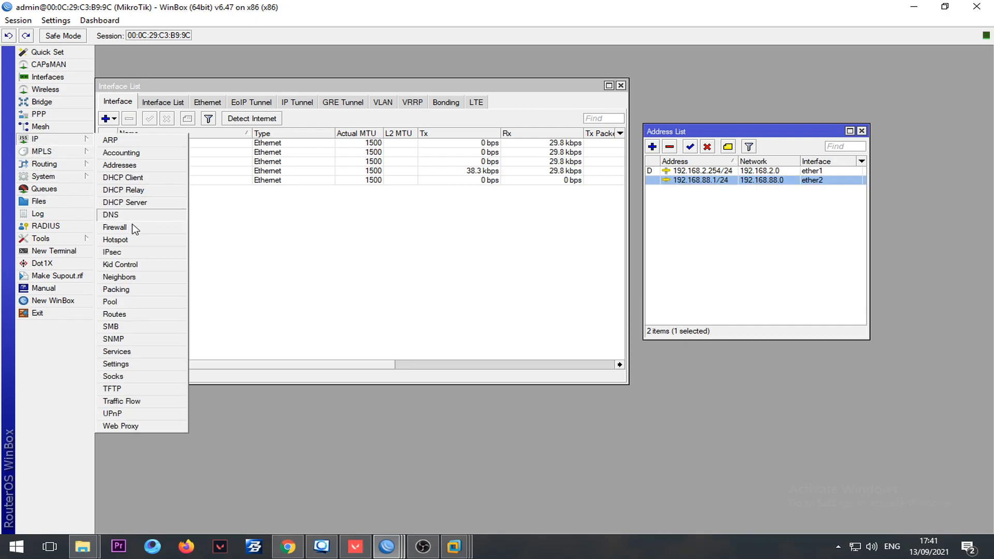
click(134, 227)
click(173, 197)
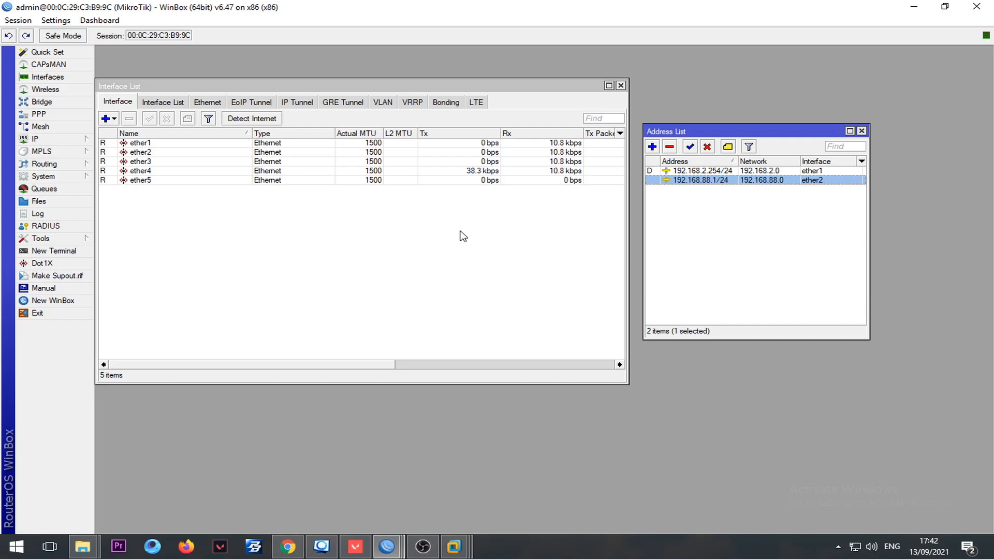
- Open a blank Notepad document for traffic notes
key(super)
key(super)
key(super)
key(super)
key(super+r)
text(notepad)
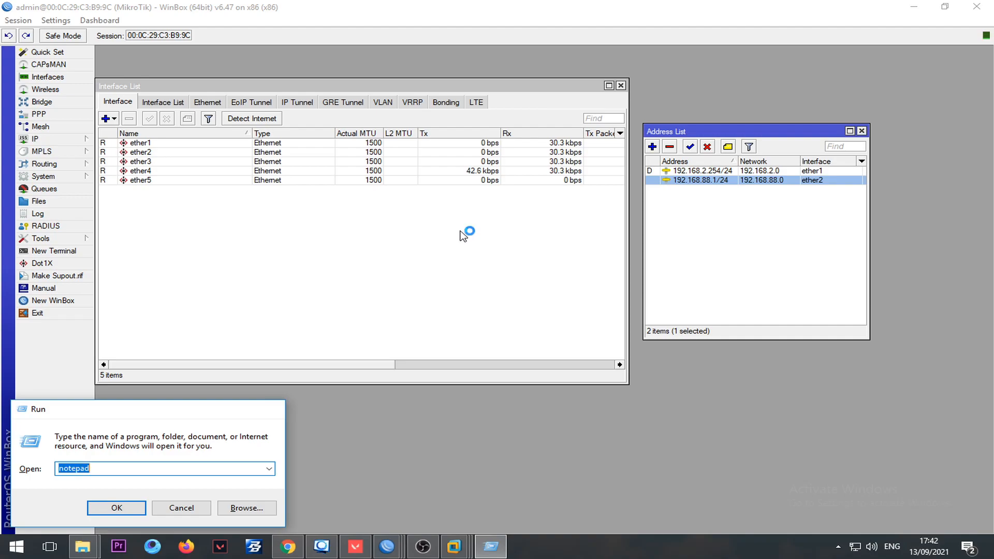
key(Return)
- Write "-Facebook (WA,IG,FB)" as the first line of the note
text(F)
key(BackSpace)
text(-Facebv)
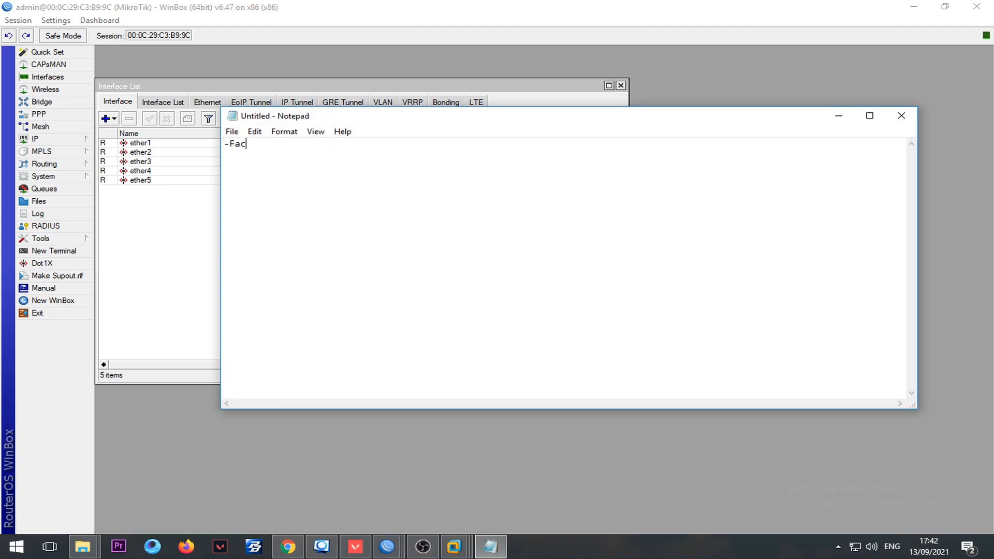
key(BackSpace)
text(ook)
key(Return)
key(BackSpace)
text((WA,IG,FB))
key(BackSpace)
text())
key(Return)
- Add the second note line "-GGC (Google global cache)"
text(-)
key(BackSpace)
text(GGC)
text( (Gii)
key(BackSpace)
key(BackSpace)
text(oogle global cha)
key(BackSpace)
key(BackSpace)
text(ache))
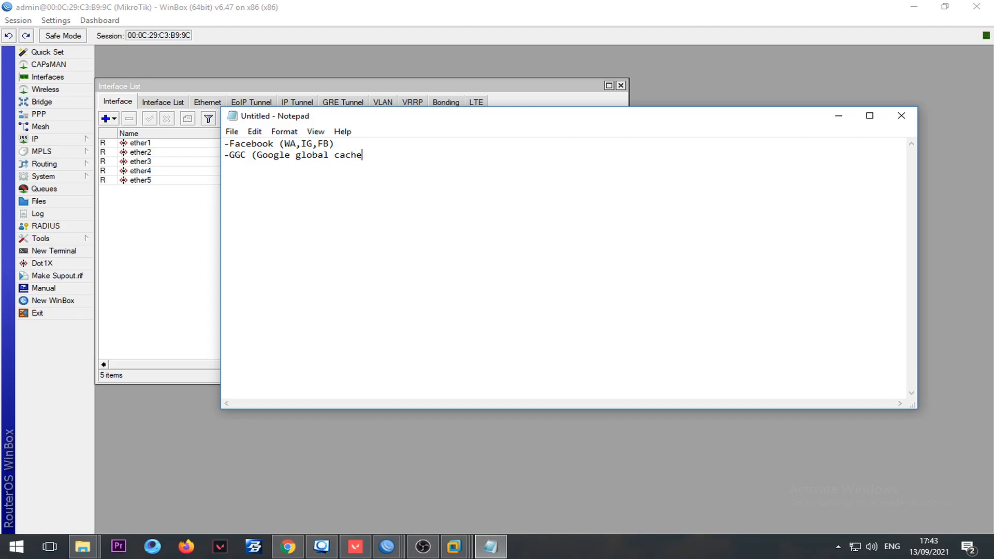
- Extend the GGC line with ", Tiktok (tergantung ISP)" and start a new line below it
key(Return)
text(C)
key(BackSpace)
key(BackSpace)
drag(247, 155, 225, 154)
click(378, 155)
text(, Tiktok (tergantung ISP))
key(Return)
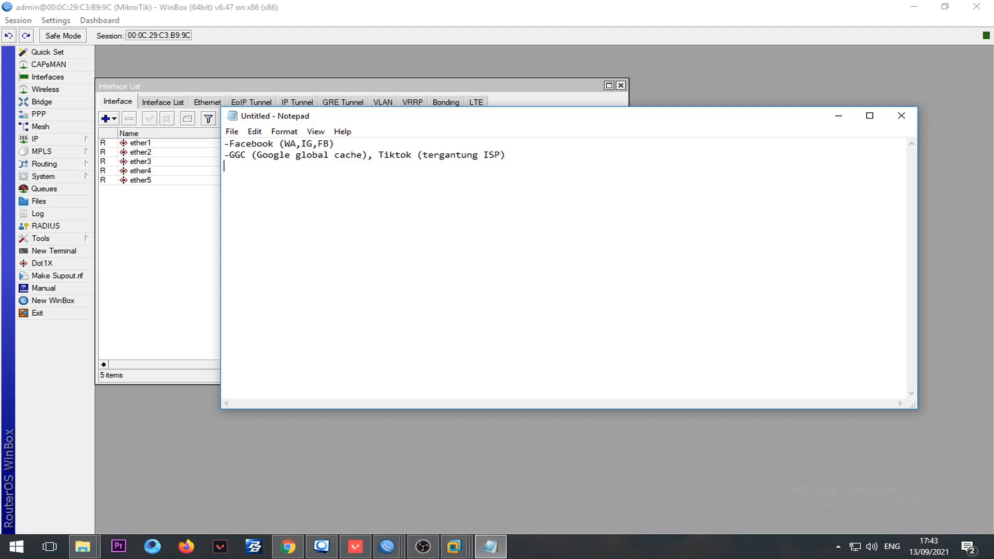
- Add the lines "Akses Web lokal", "Google,", "Akamai" and "cloudflare", followed by a separate "- Internasional" entry
text(Akses Web lokal)
key(Return)
text(Google,)
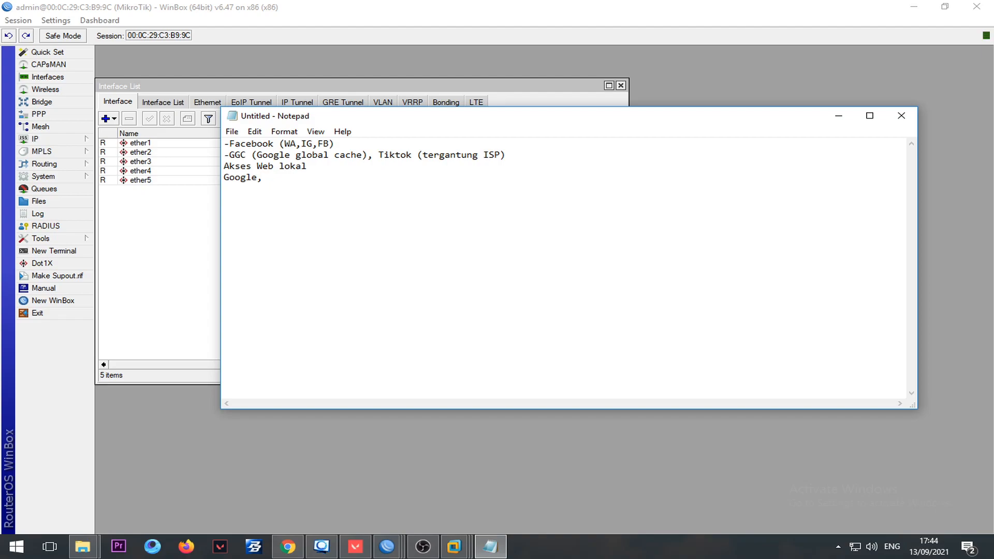
key(Return)
text(Akamai)
key(Return)
text(cloudflare)
key(Return)
text(- Internasional)
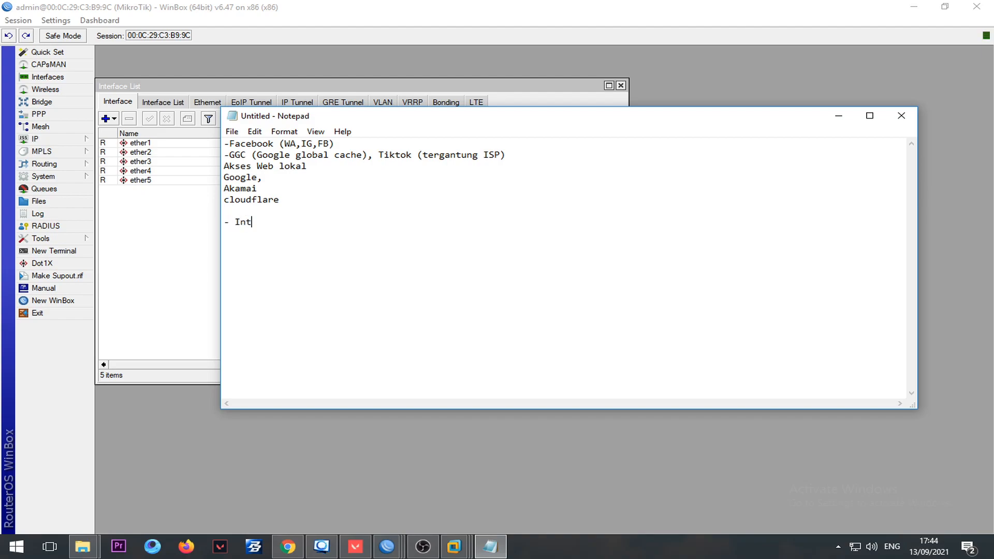
key(Return)
- Switch to the WinBox session of the MCN - Exchange router
mouse_move(393, 552)
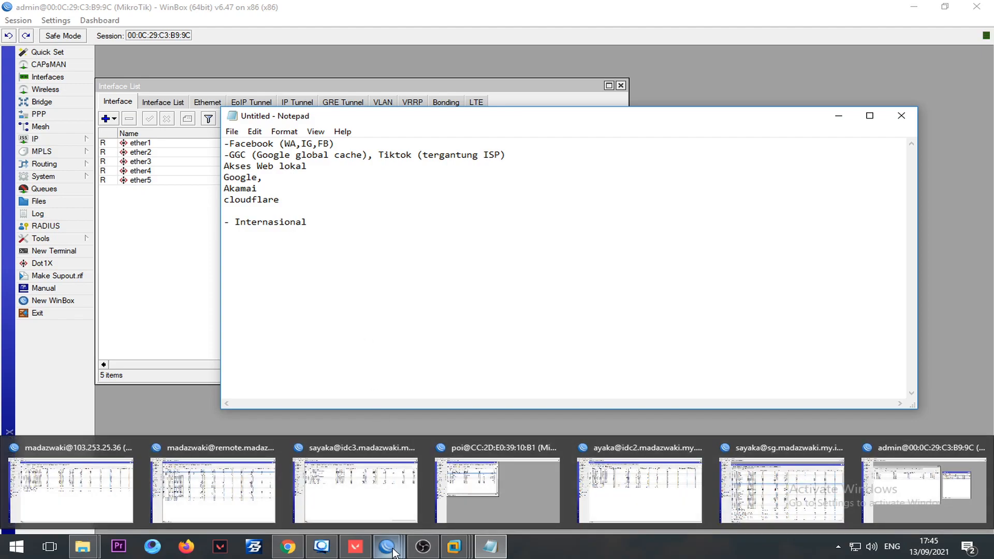
click(639, 490)
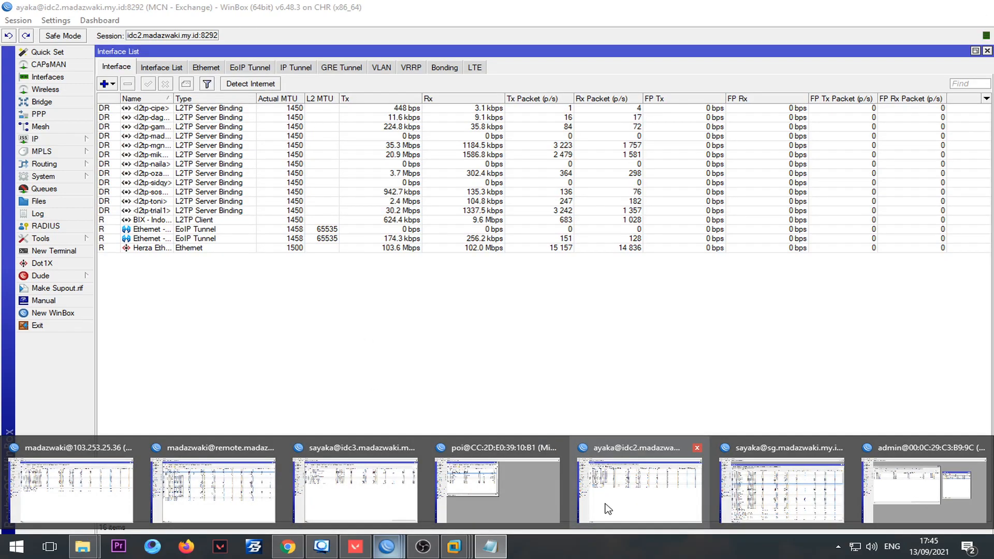
mouse_move(82, 546)
click(98, 512)
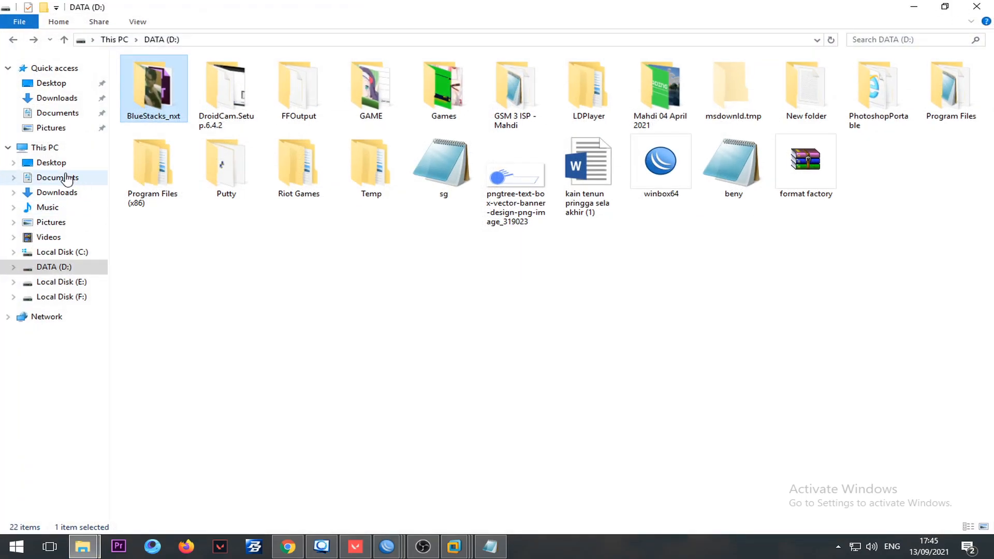
click(45, 148)
key(alt+Tab)
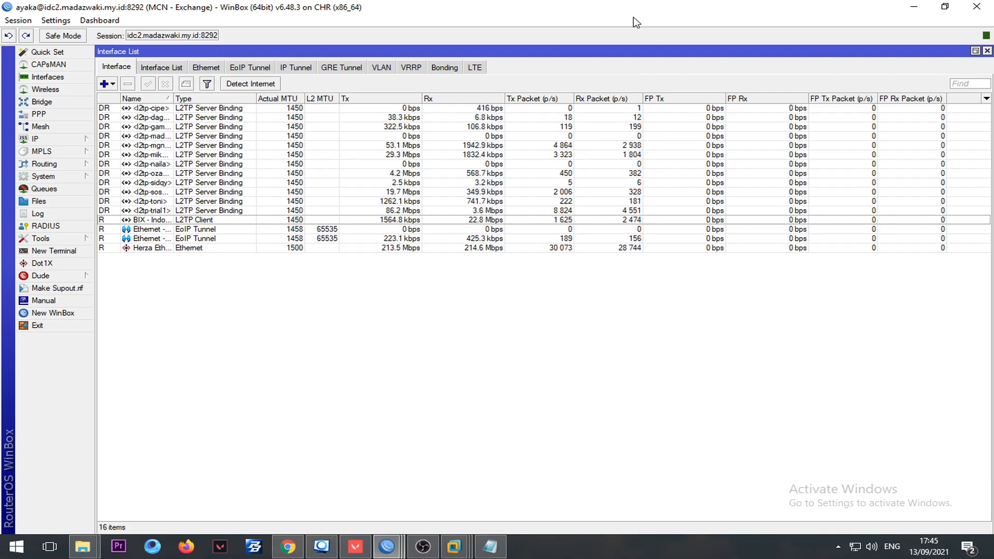
- Show the router's Queue Tree and widen its Avg. Rate column
click(44, 189)
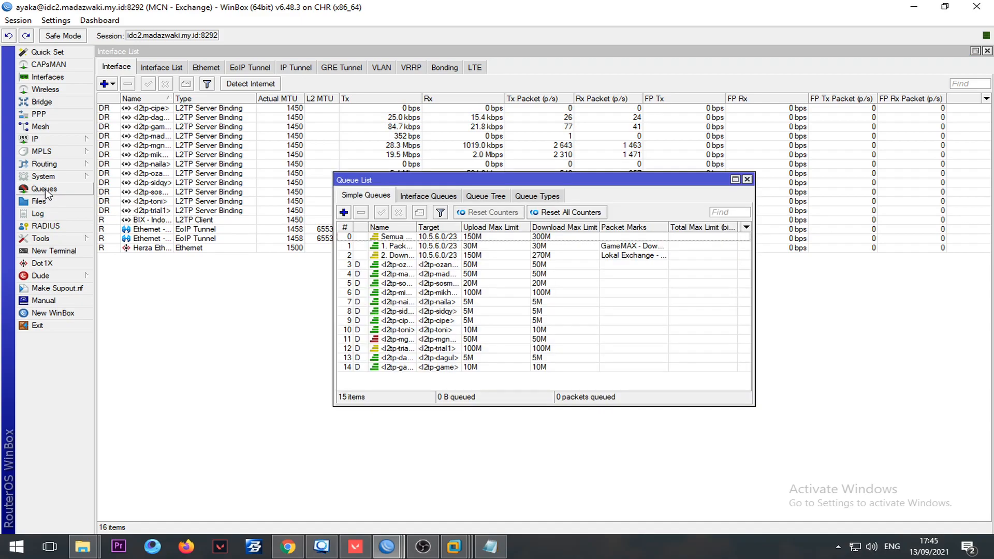
drag(454, 184, 295, 167)
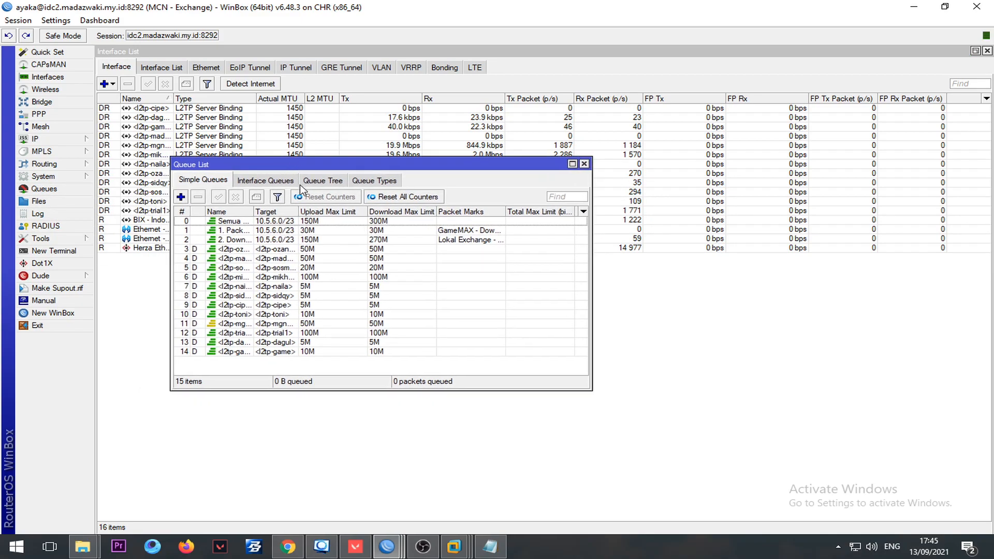
click(310, 181)
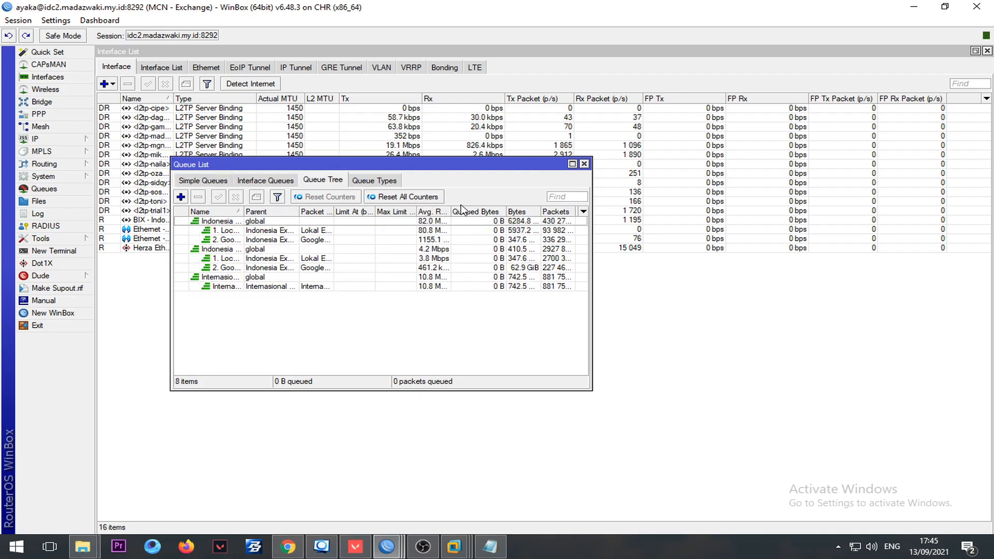
drag(451, 212, 483, 211)
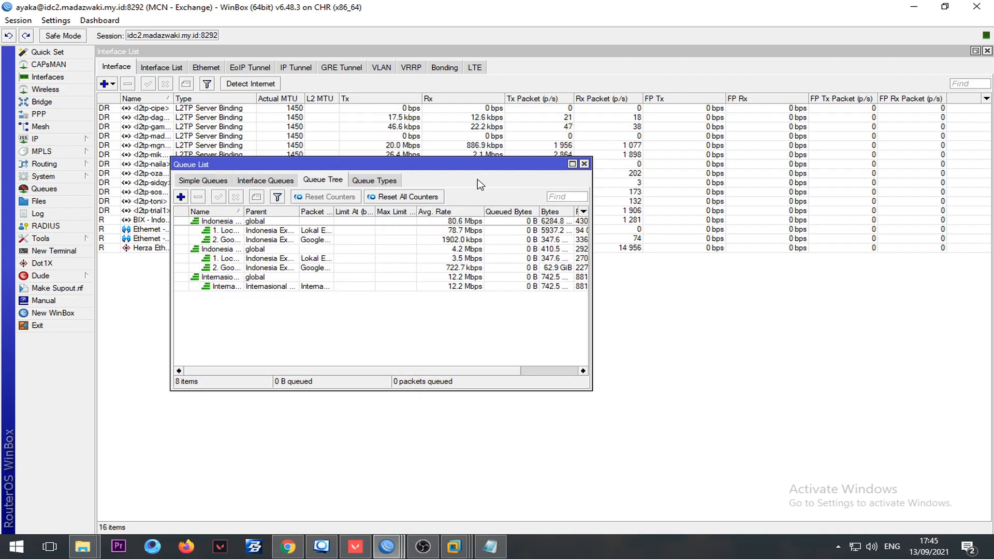
drag(457, 167, 480, 190)
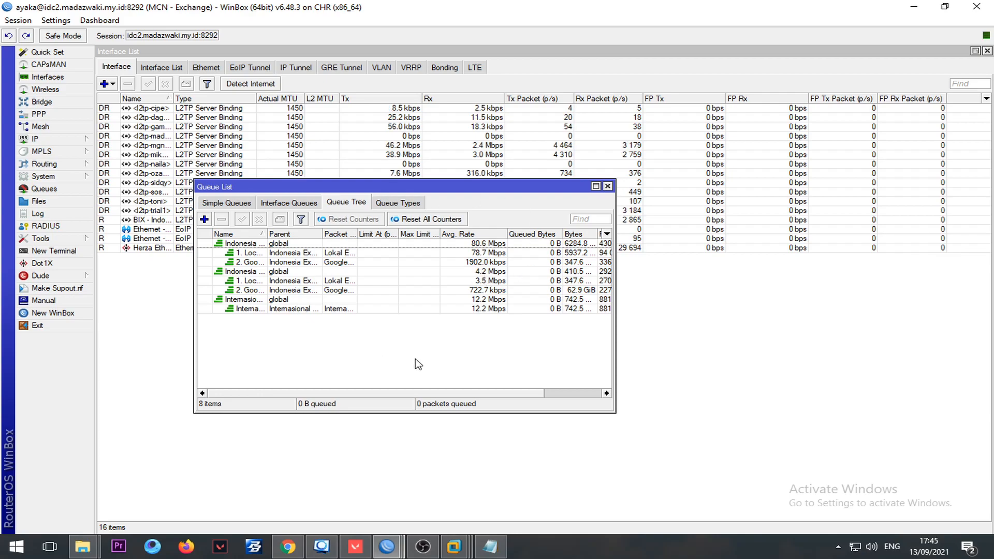
- Enlarge the queue list window, widen its Bytes column and reposition it over the interface list to view the traffic rates
click(489, 263)
click(491, 306)
click(504, 327)
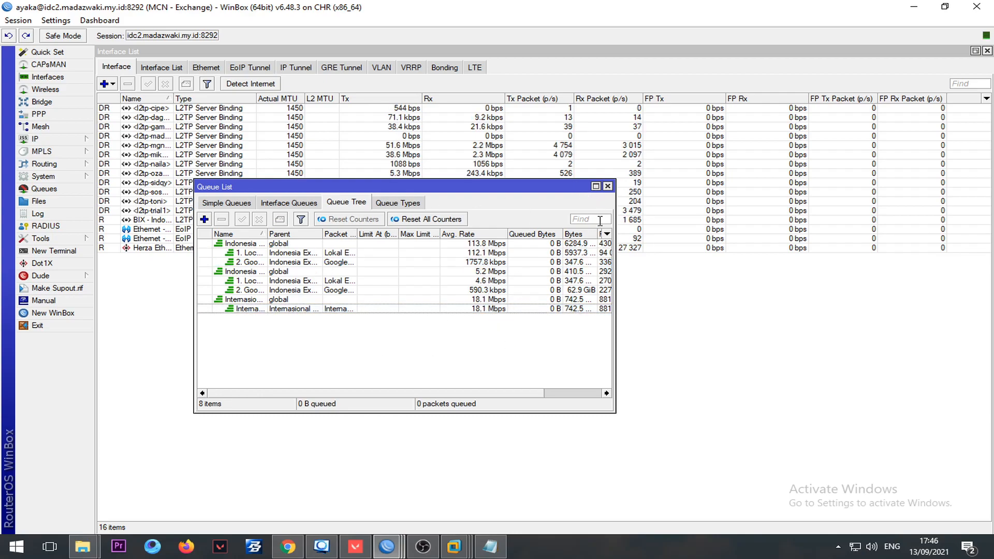
drag(614, 240, 662, 242)
drag(598, 236, 620, 237)
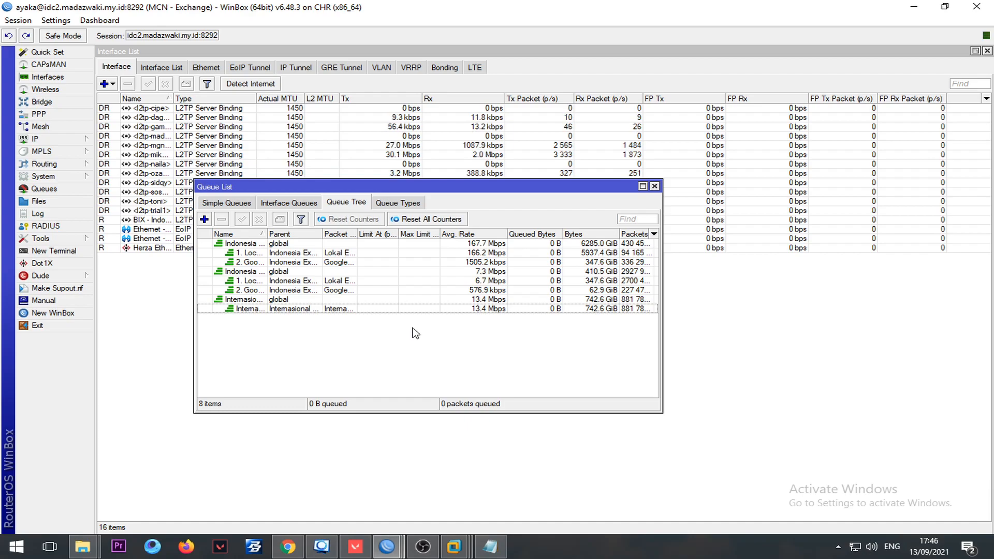
drag(326, 186, 237, 104)
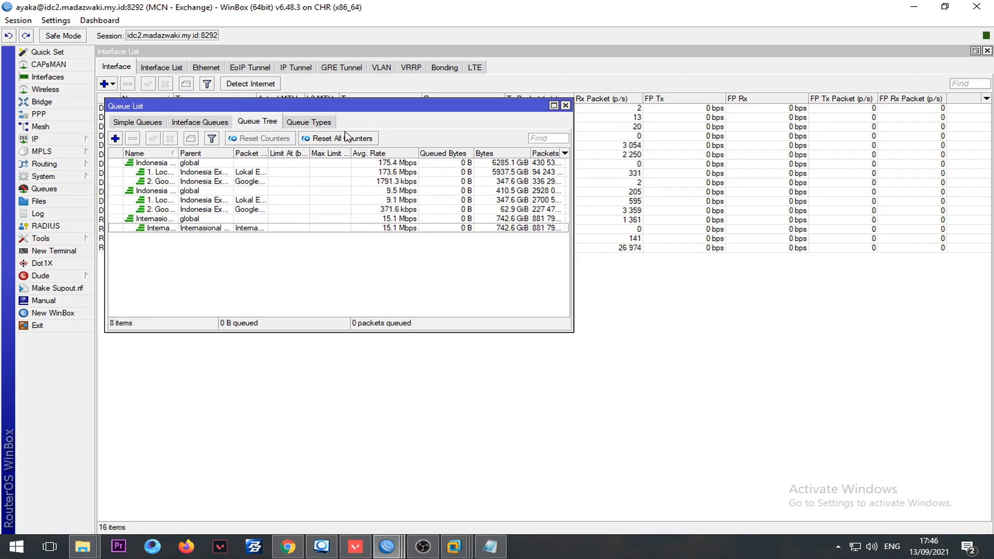
double_click(351, 220)
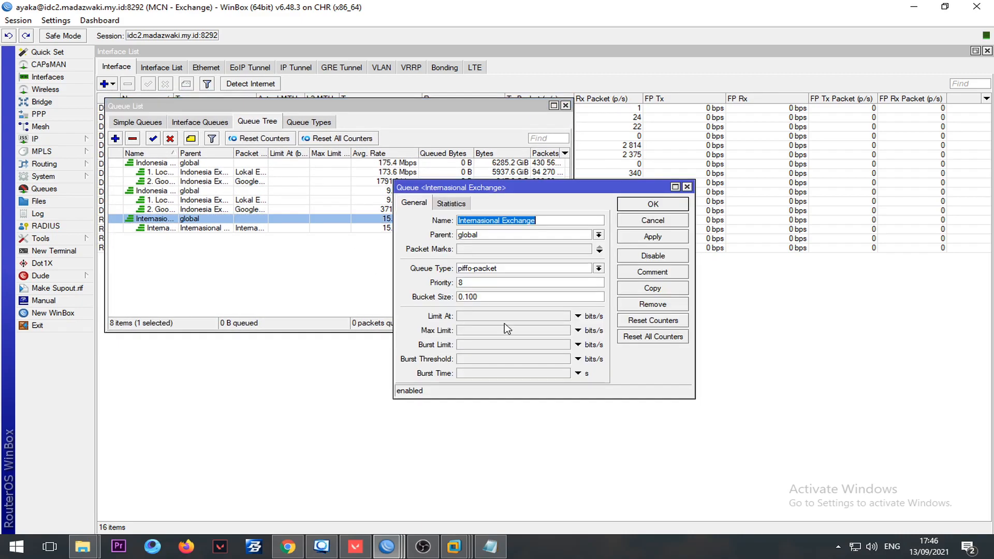
click(462, 332)
text(30M)
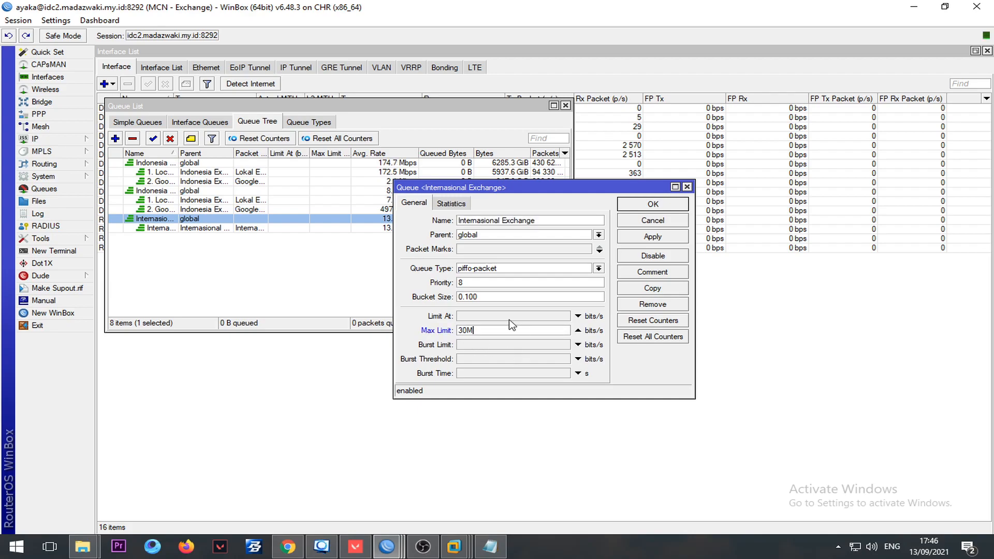
key(Escape)
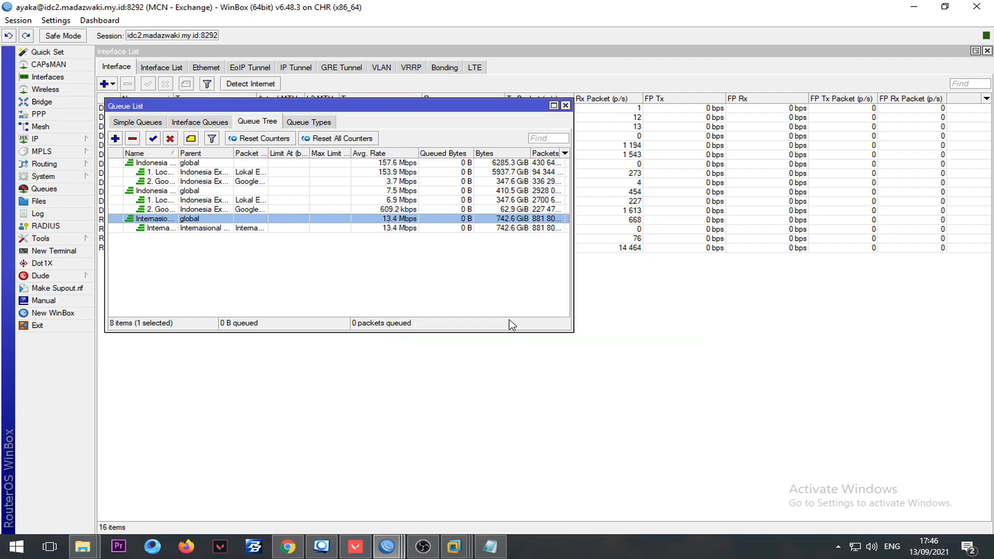
- Set the Max Limit of the Internasional Exchange queue to 25M
double_click(380, 219)
click(466, 331)
text(25M)
key(Return)
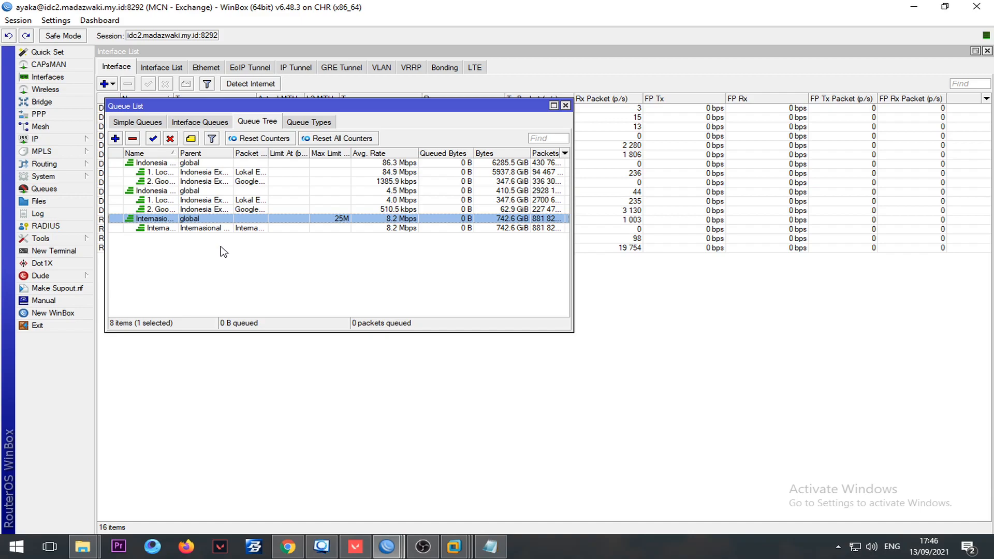
drag(269, 152, 269, 152)
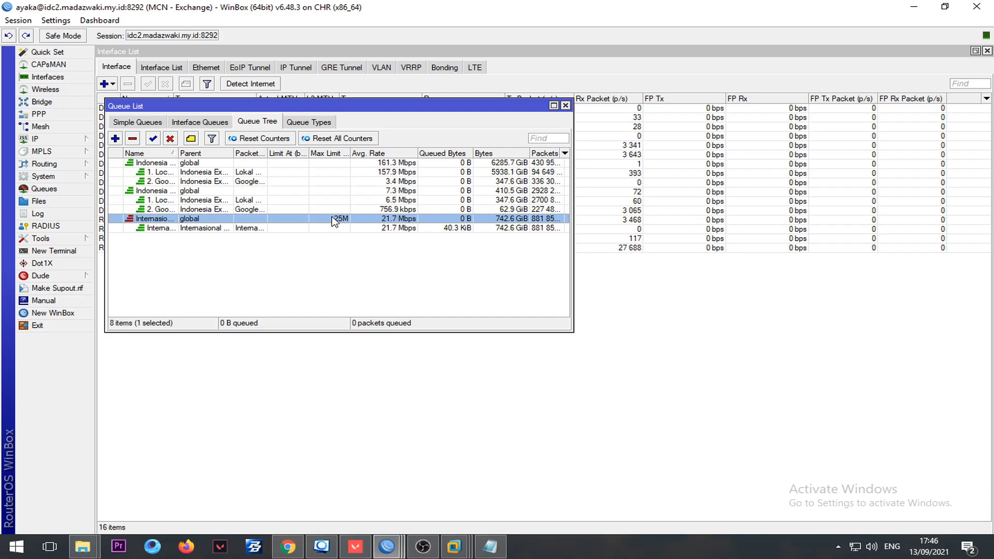
- Remove the Max Limit from the Internasional Exchange queue and close the queue list
double_click(409, 218)
drag(479, 199, 458, 292)
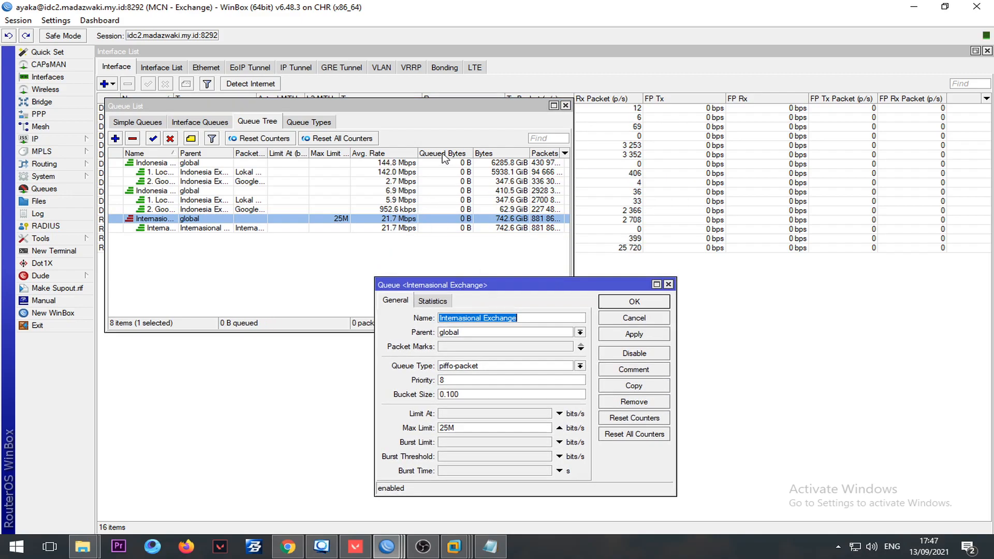
drag(541, 106, 663, 111)
drag(515, 110, 581, 75)
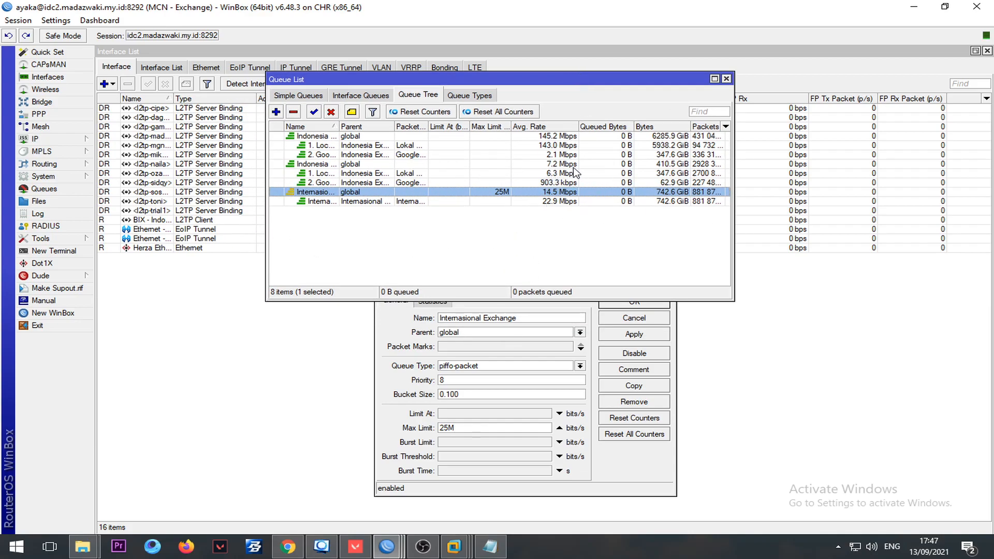
key(Escape)
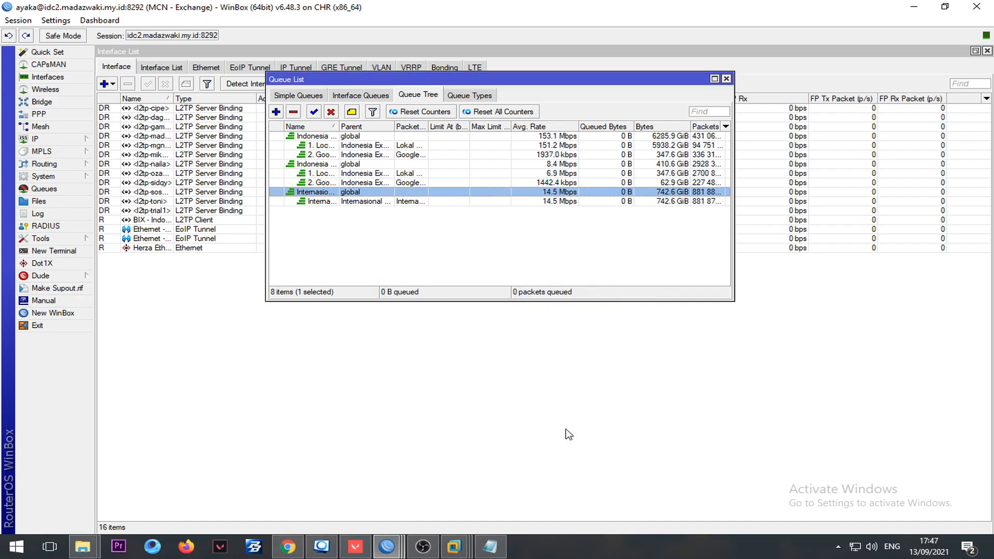
key(Escape)
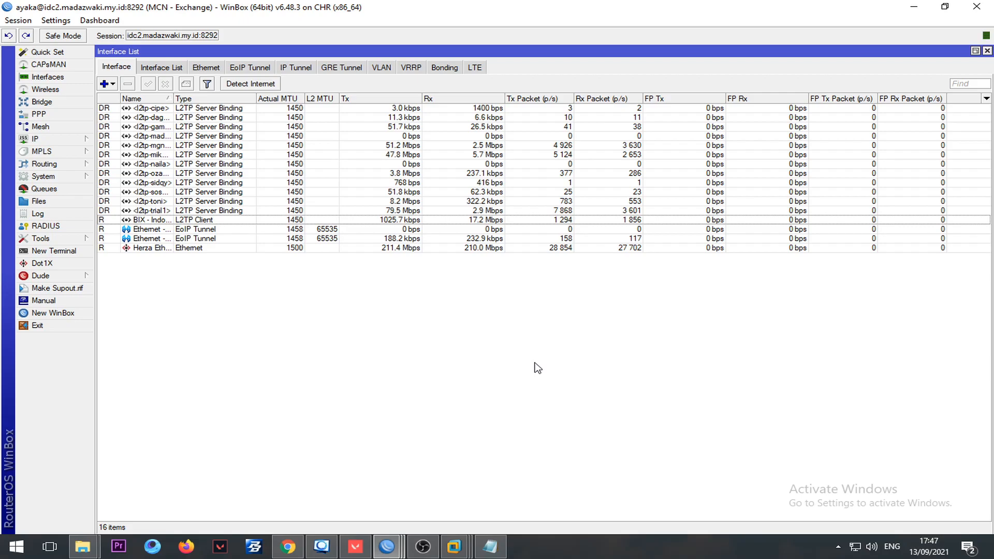
- Switch to Chrome, show the Citraweb article "Simple Queue, Memisah Bandwidth Lokal dan Internasional" and highlight its title
click(291, 550)
scroll(489, 315, down, 3)
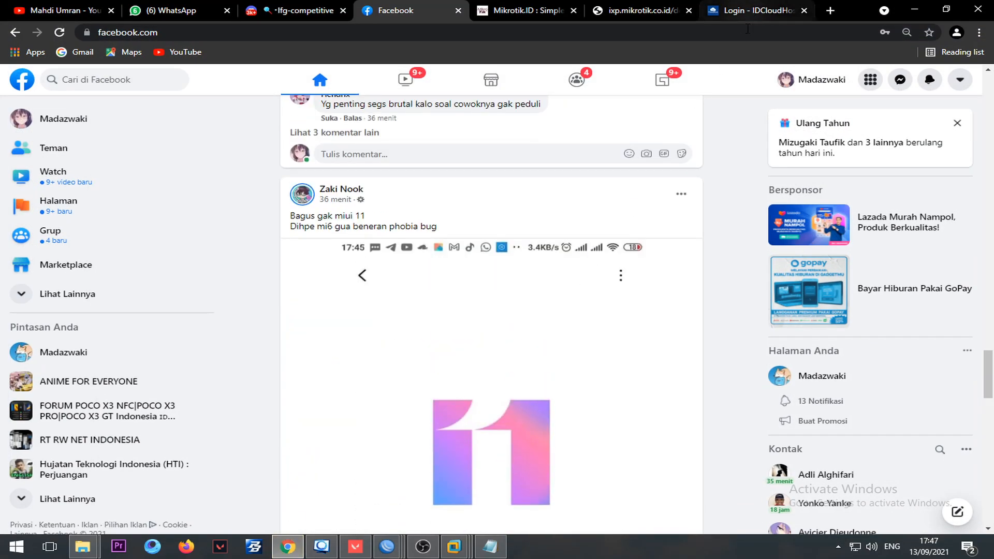
click(517, 10)
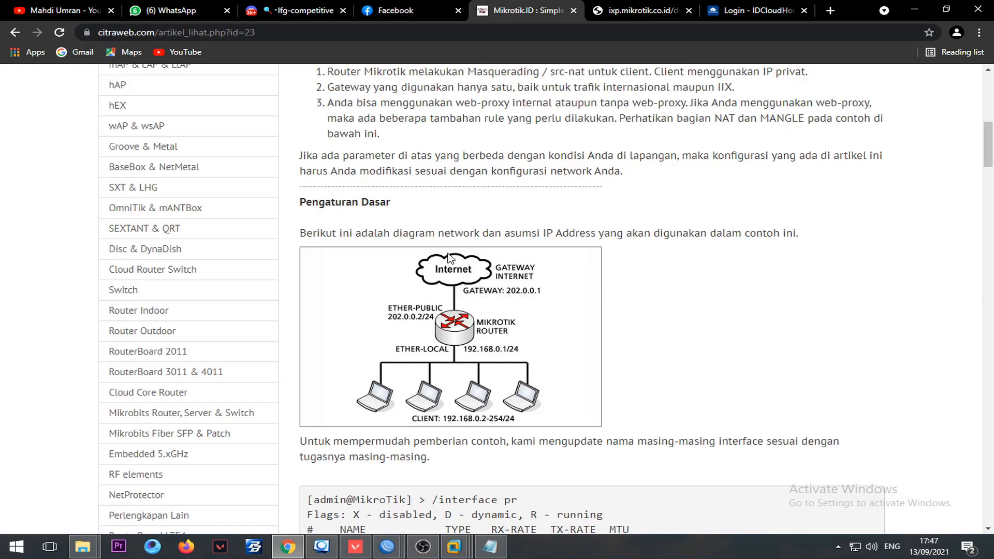
drag(326, 425, 753, 433)
scroll(626, 357, down, 4)
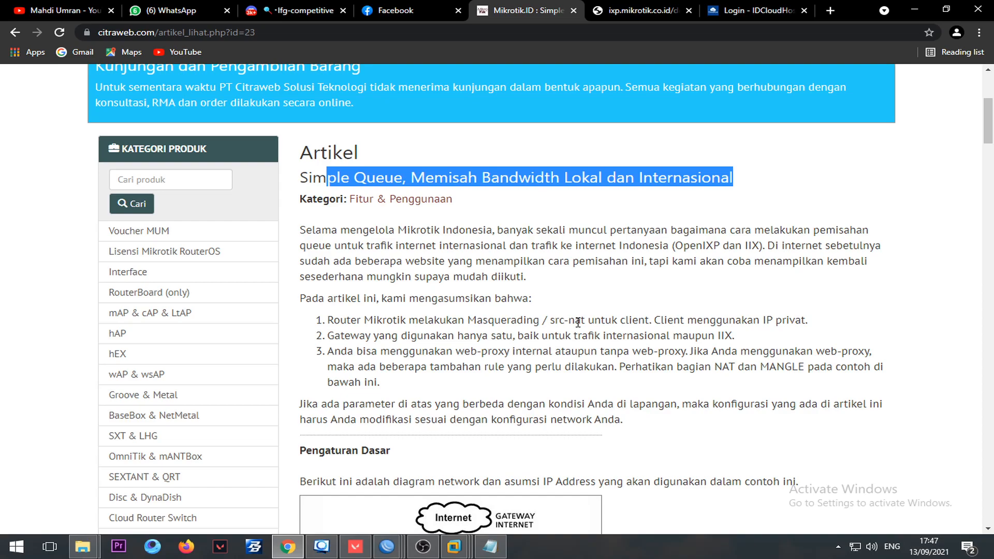
drag(588, 321, 592, 323)
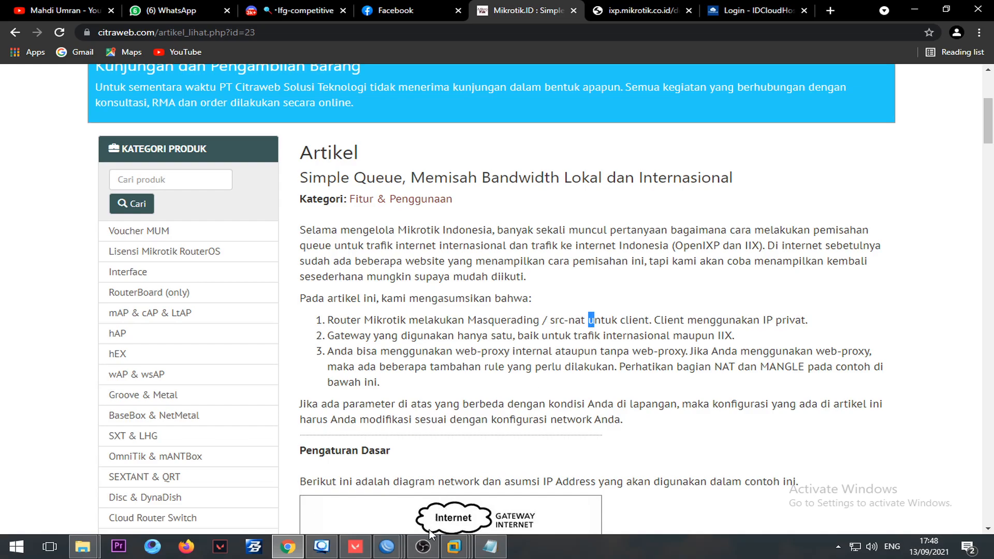
- Read through the article's basic setup section, covering the interface, IP address and NAT examples
click(425, 542)
click(424, 542)
scroll(505, 274, down, 9)
scroll(504, 273, down, 3)
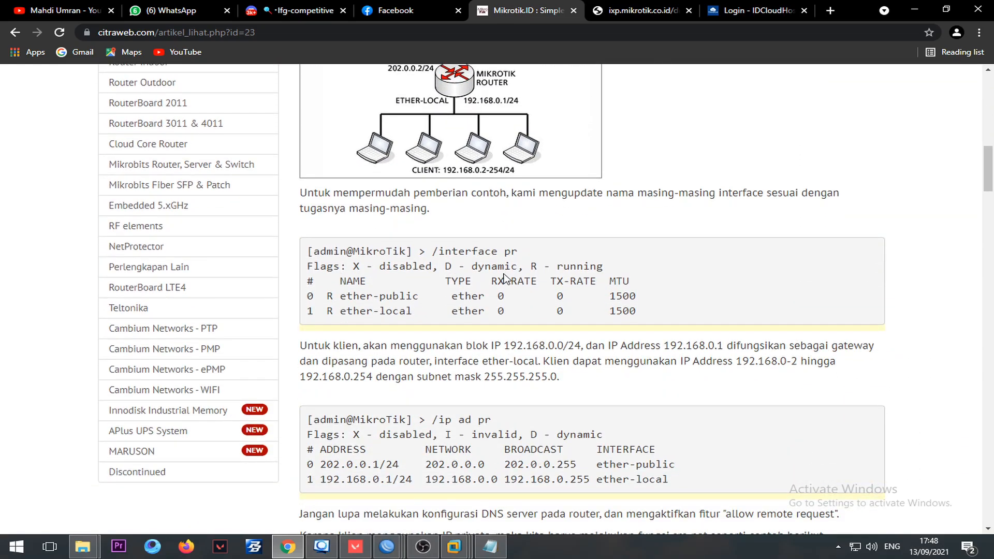
scroll(502, 248, down, 3)
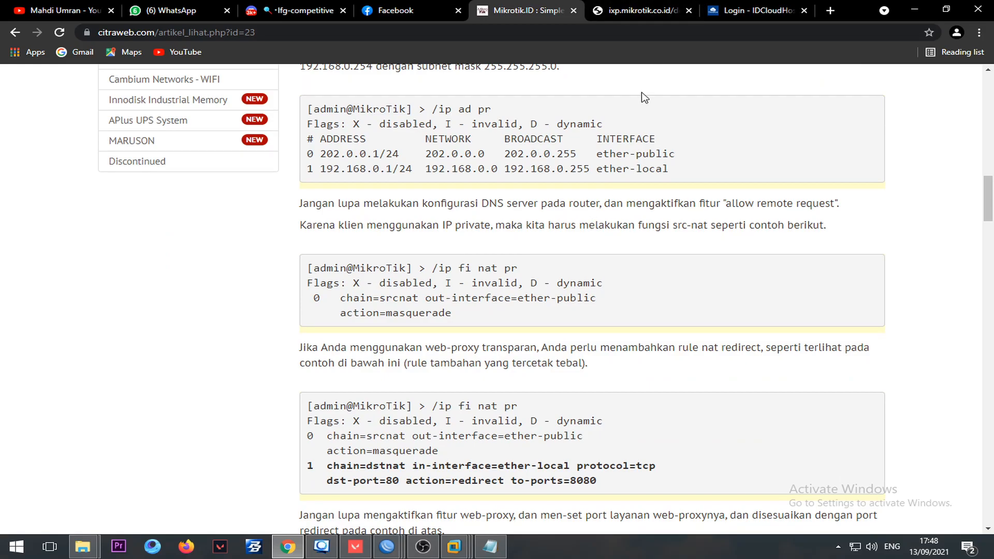
- Examine the nice.rsc script page from ixp.mikrotik.co.id alongside the Citraweb article
click(641, 10)
scroll(344, 258, up, 10)
scroll(345, 258, up, 15)
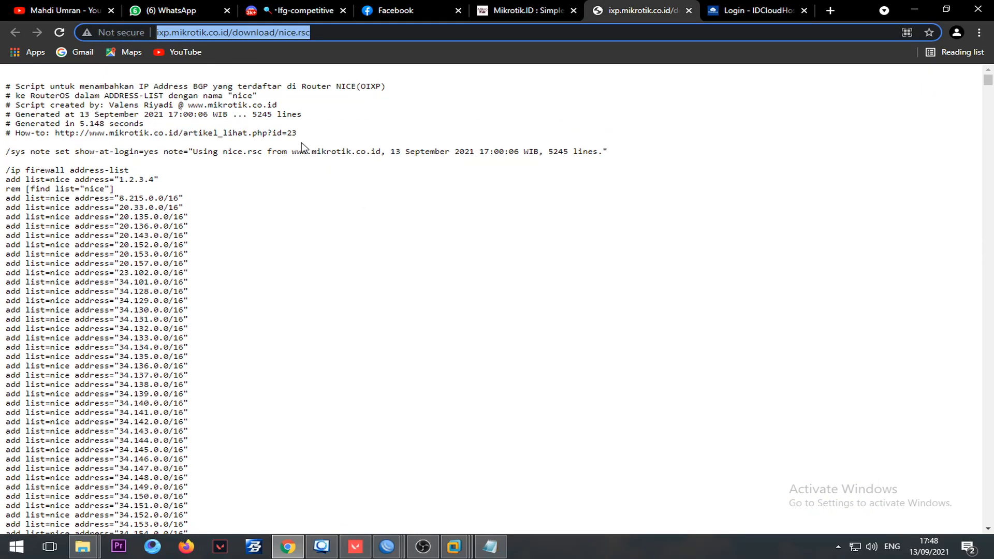
click(306, 150)
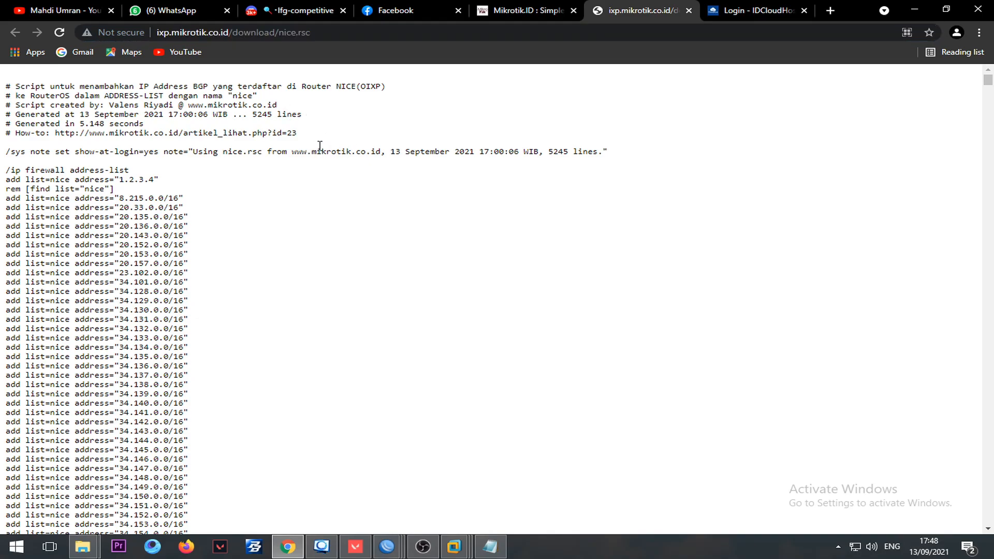
click(506, 10)
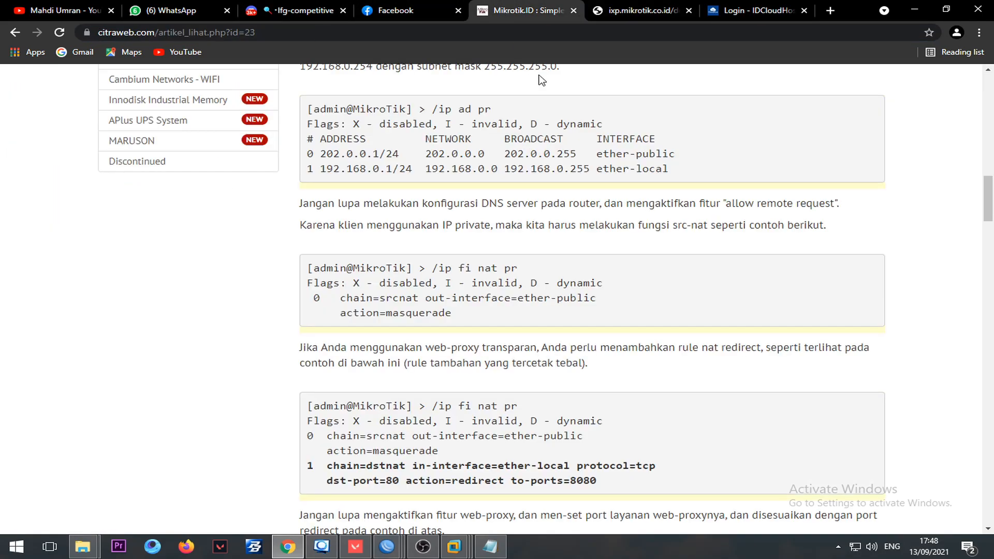
click(610, 15)
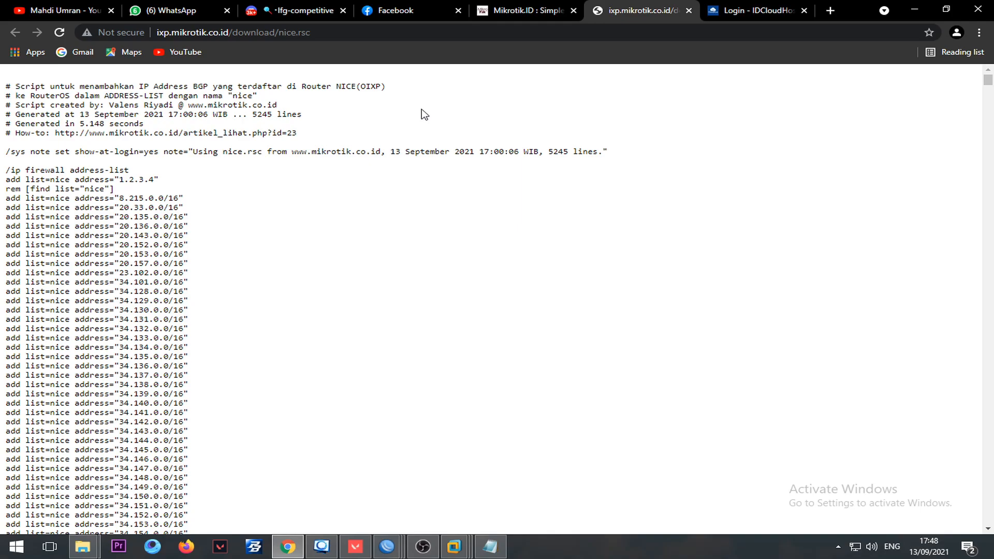
- Open the nice.rsc link in the article's "Pengaturan IP Address List" section and copy the script page's URL
click(497, 10)
scroll(531, 303, down, 2)
scroll(530, 303, down, 7)
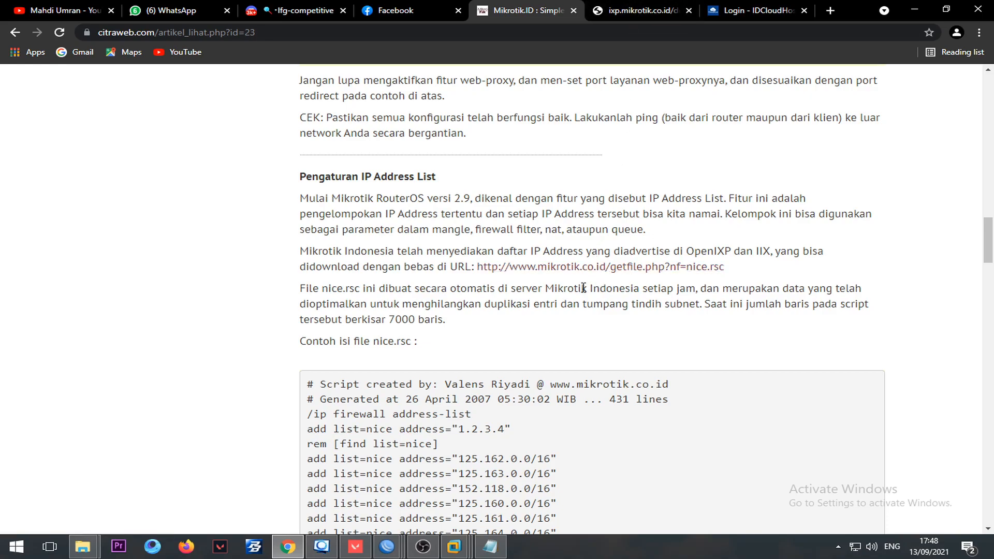
click(584, 267)
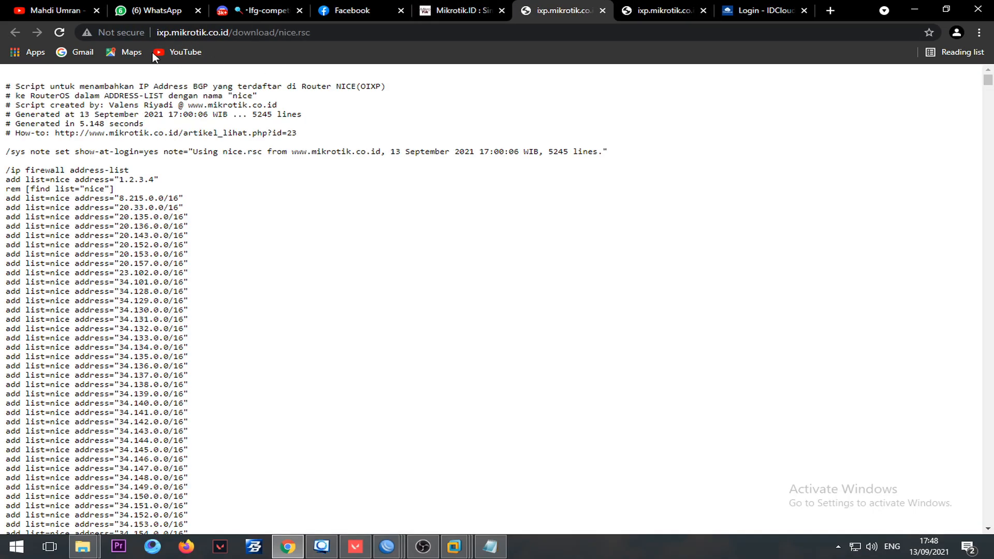
click(345, 32)
key(super+c)
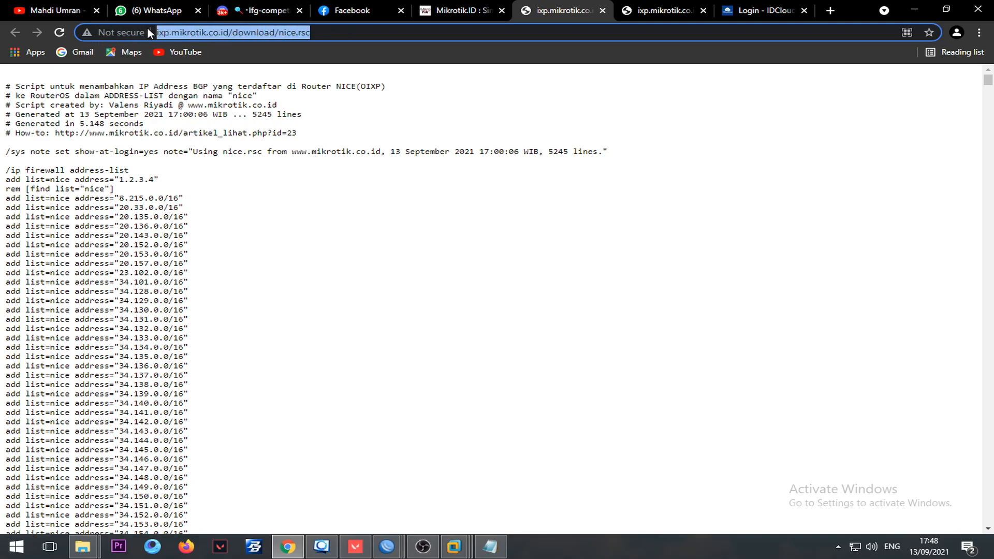
- Highlight the line count stated in the nice.rsc script's system note
click(195, 266)
scroll(212, 310, down, 1)
scroll(226, 350, up, 1)
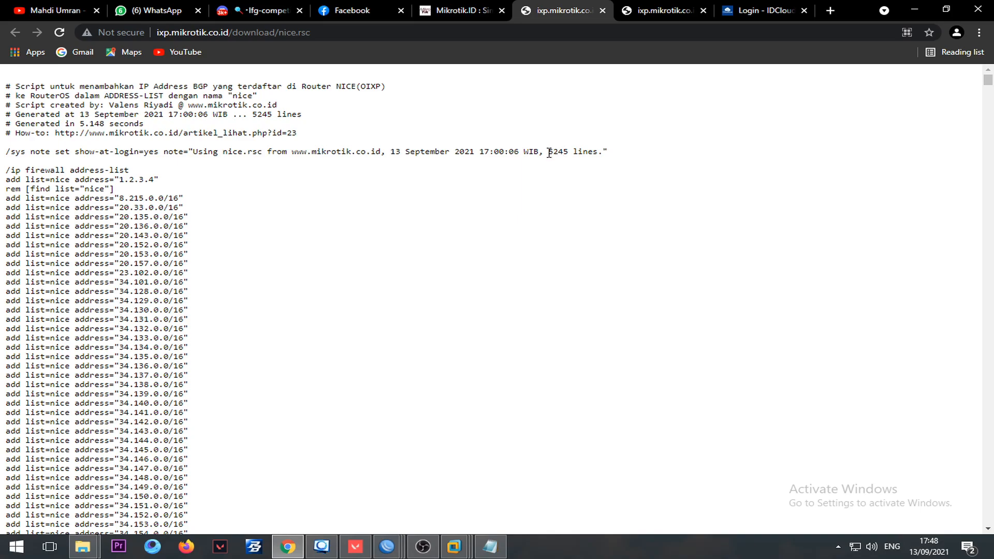
drag(544, 152, 601, 150)
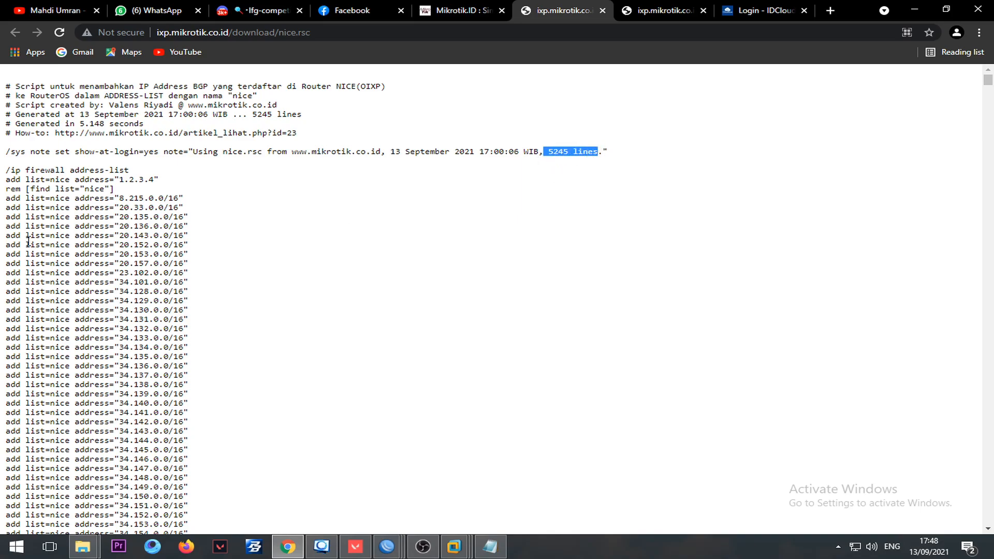
click(387, 546)
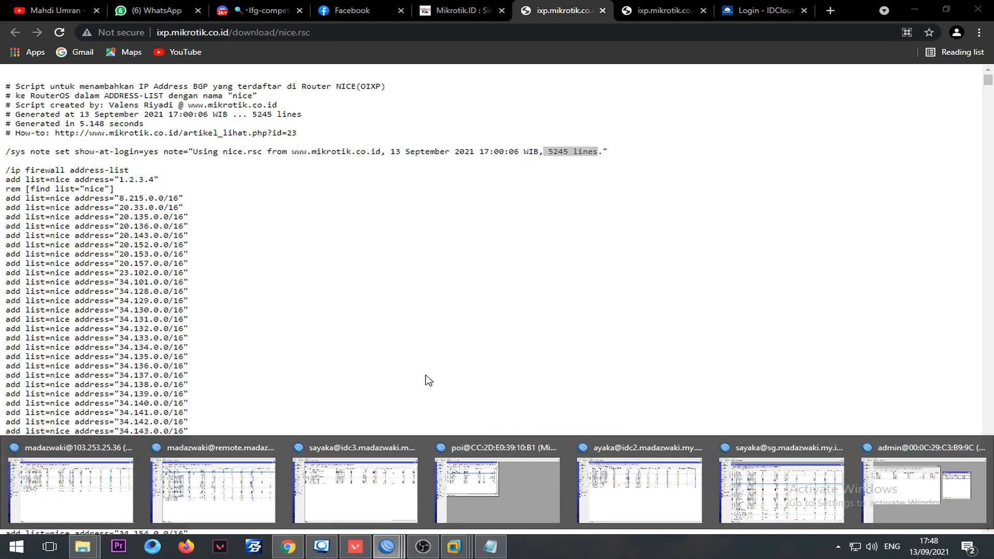
click(920, 492)
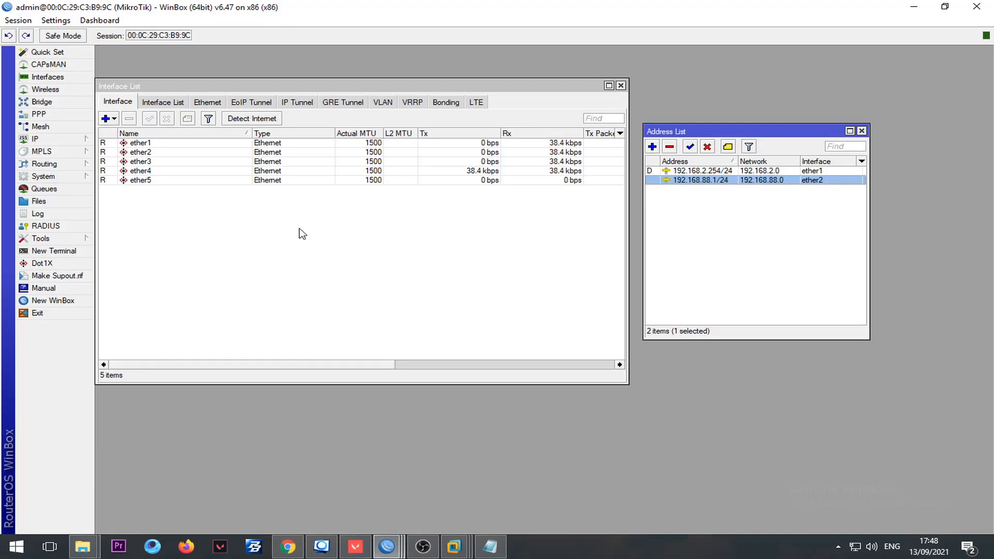
click(73, 253)
text(/tool )
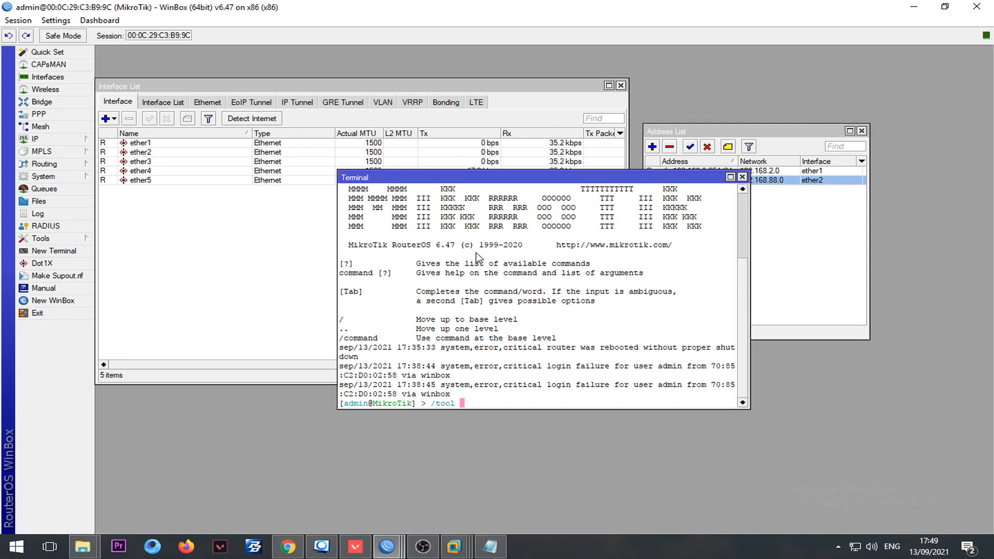
text(fetch)
right_click(500, 404)
click(529, 456)
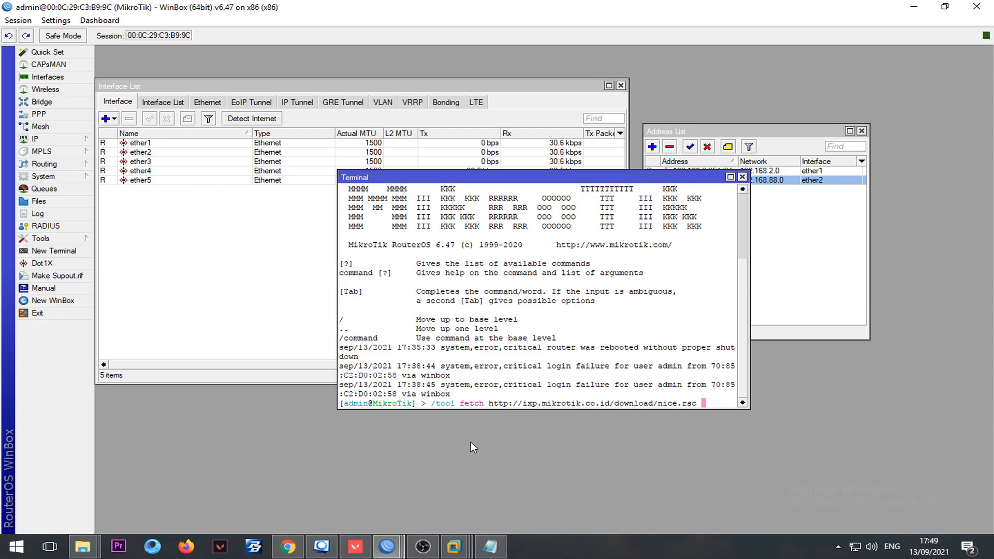
text(mode=http)
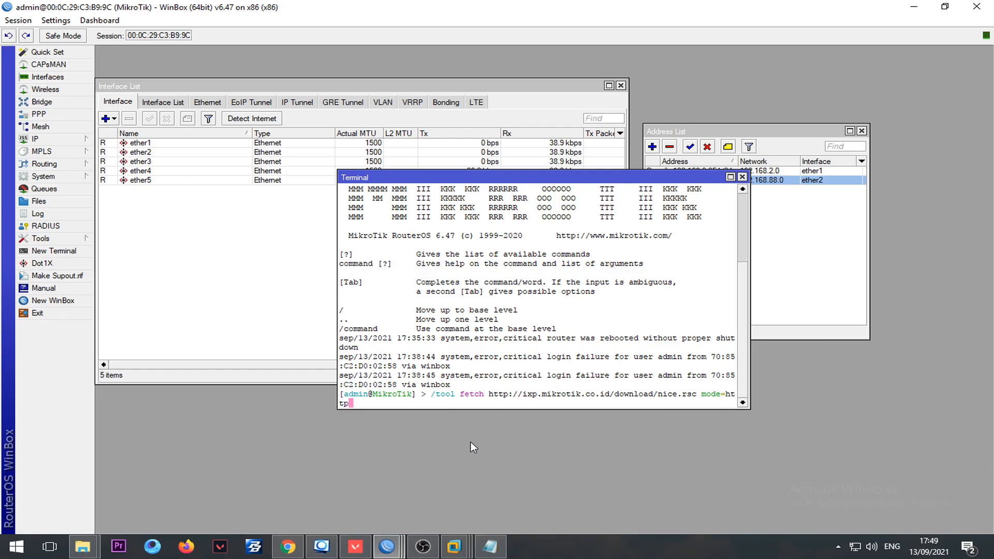
key(Return)
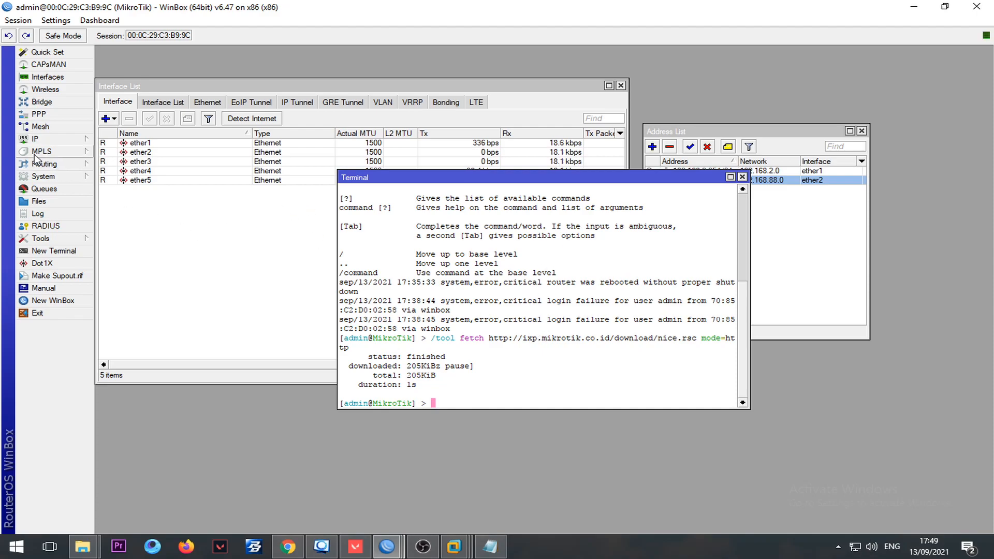
- Find and select nice.rsc in the router's file list, arranging the terminal and file list windows side by side
drag(518, 177, 476, 83)
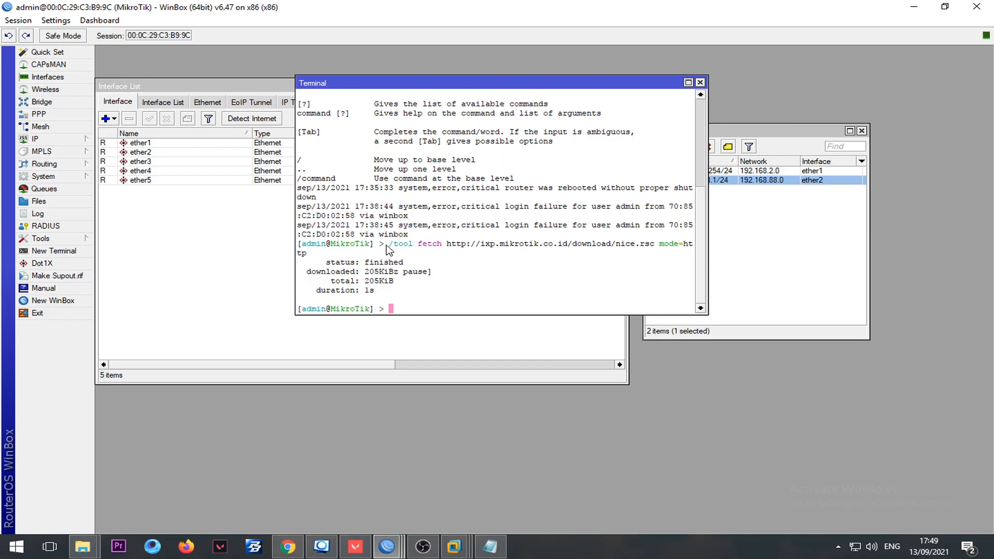
click(39, 201)
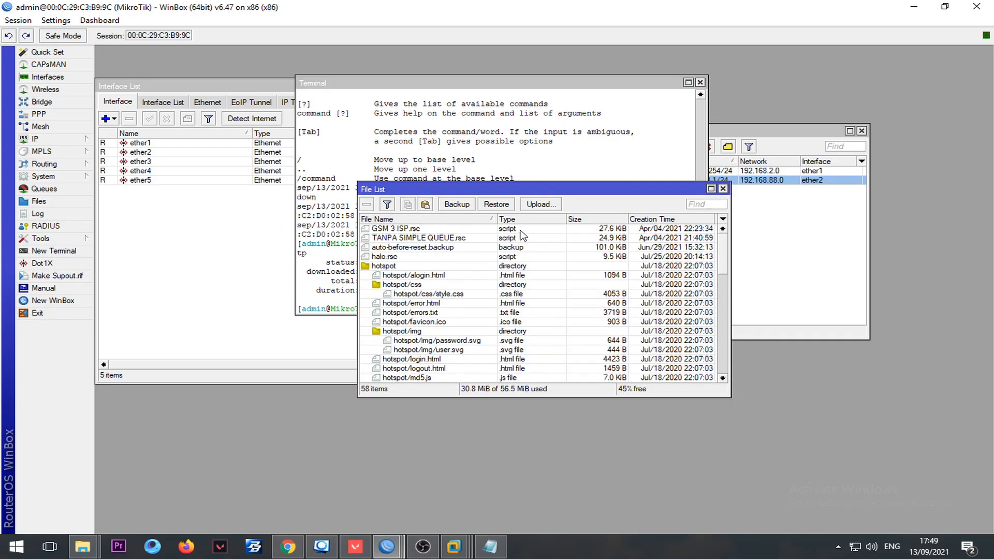
click(471, 247)
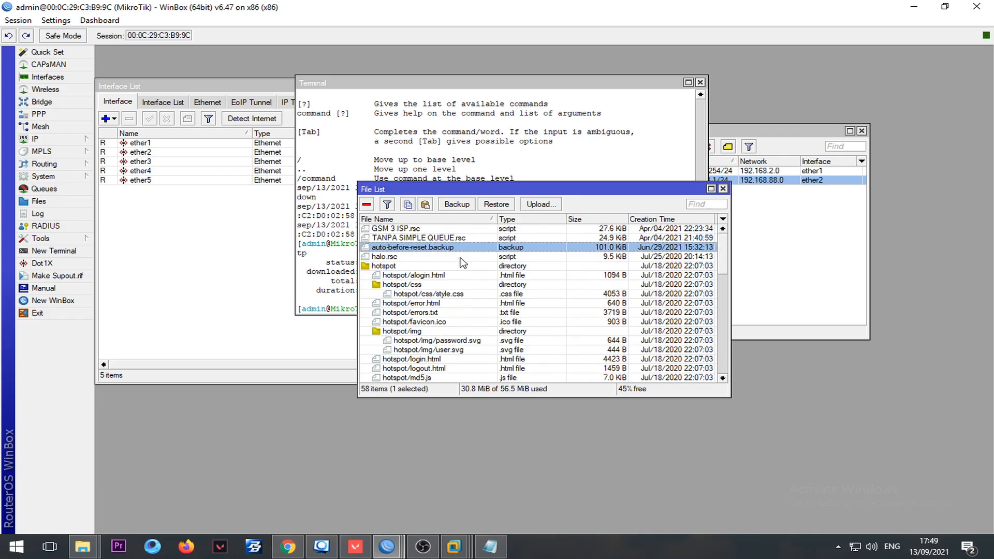
scroll(461, 259, down, 8)
drag(725, 310, 720, 392)
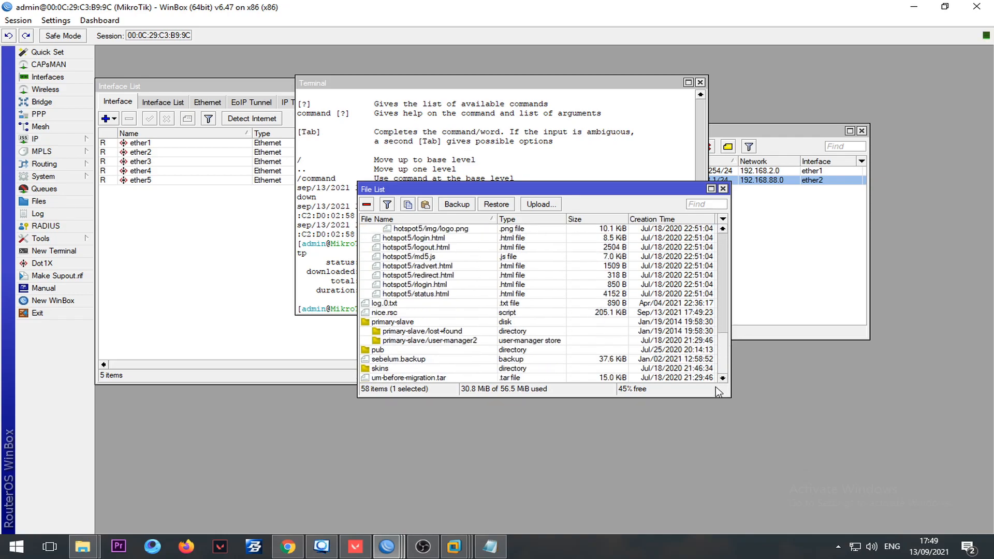
click(398, 313)
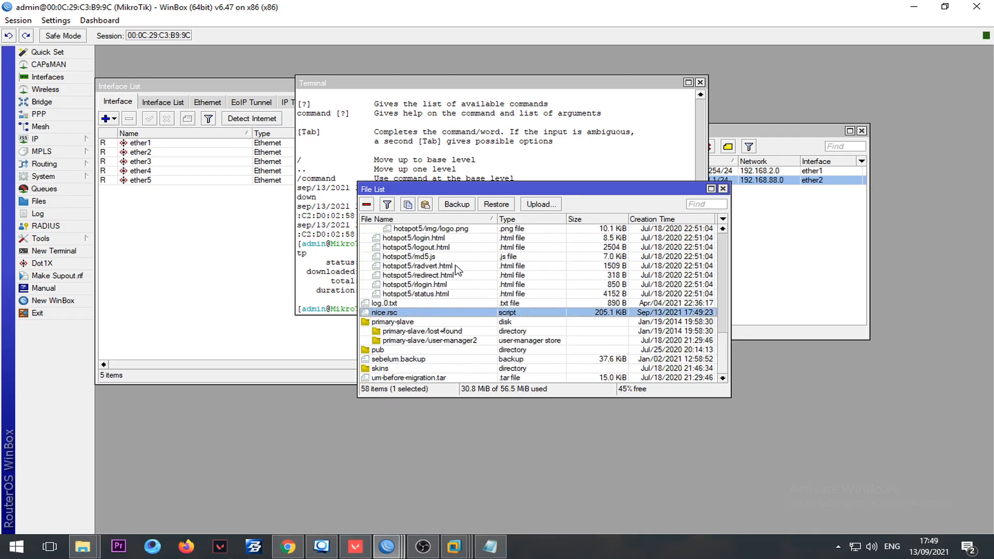
drag(445, 189, 644, 162)
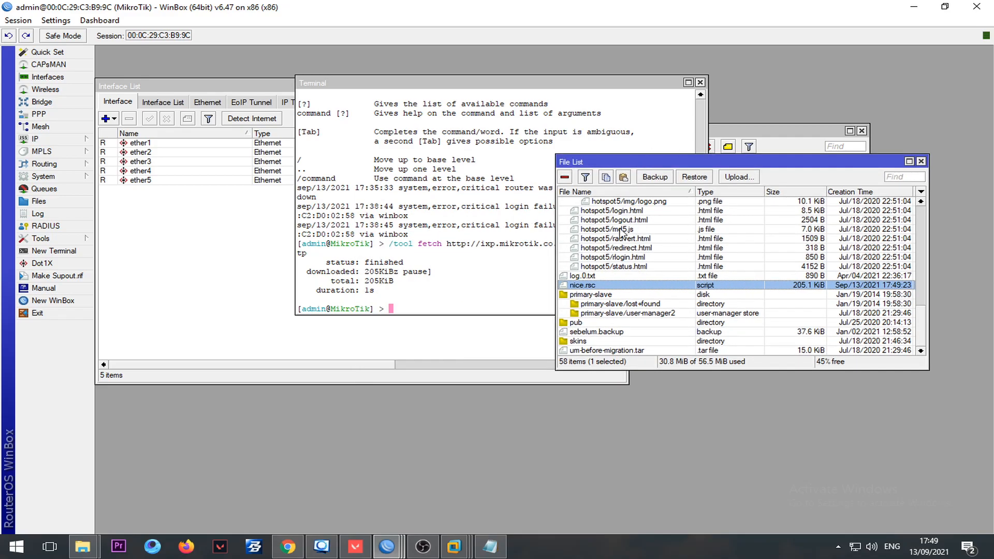
- Run "import file=nice.rsc" in the router's terminal and close the file list
key(alt+Tab)
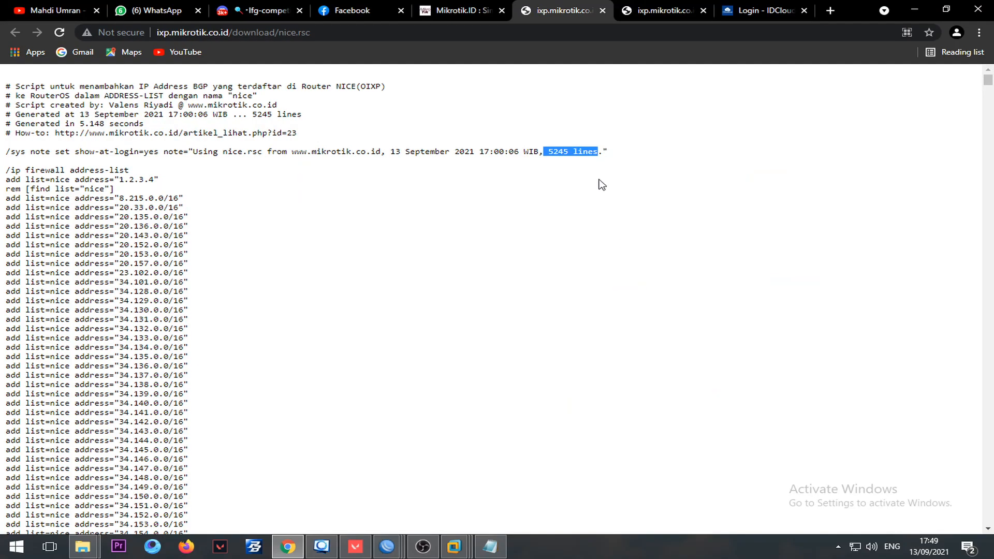
key(alt+Tab)
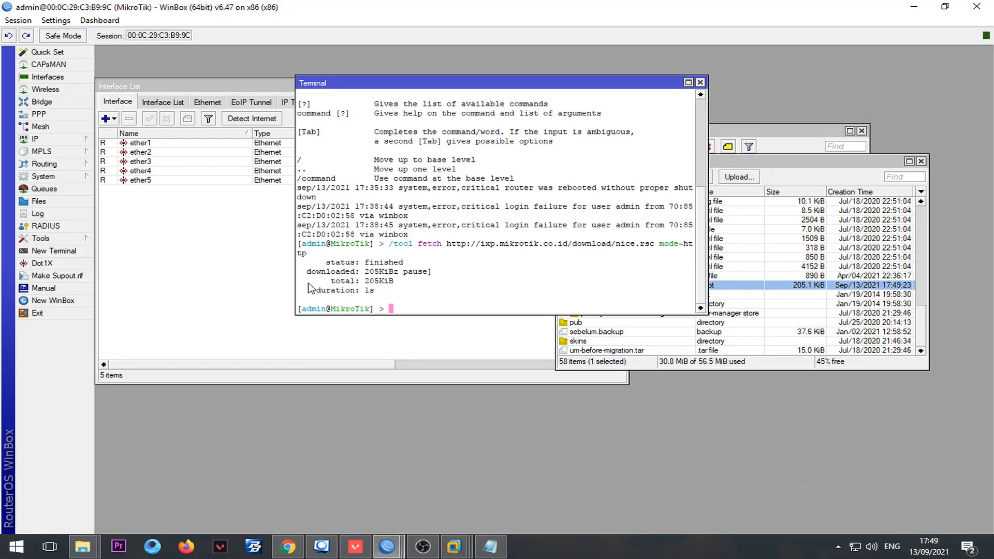
text(import file=nice.rsc)
key(Return)
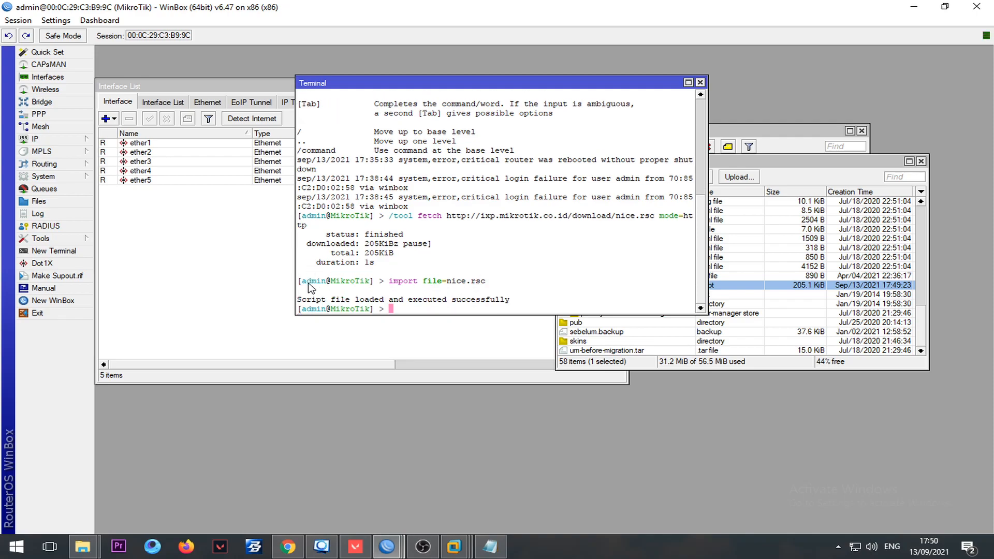
click(579, 266)
scroll(580, 248, up, 3)
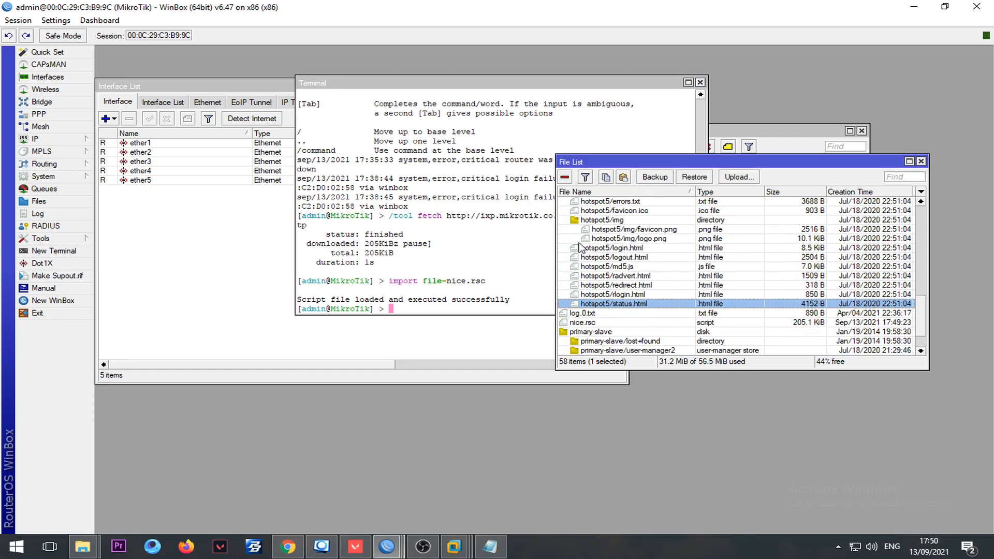
scroll(579, 248, down, 3)
key(Escape)
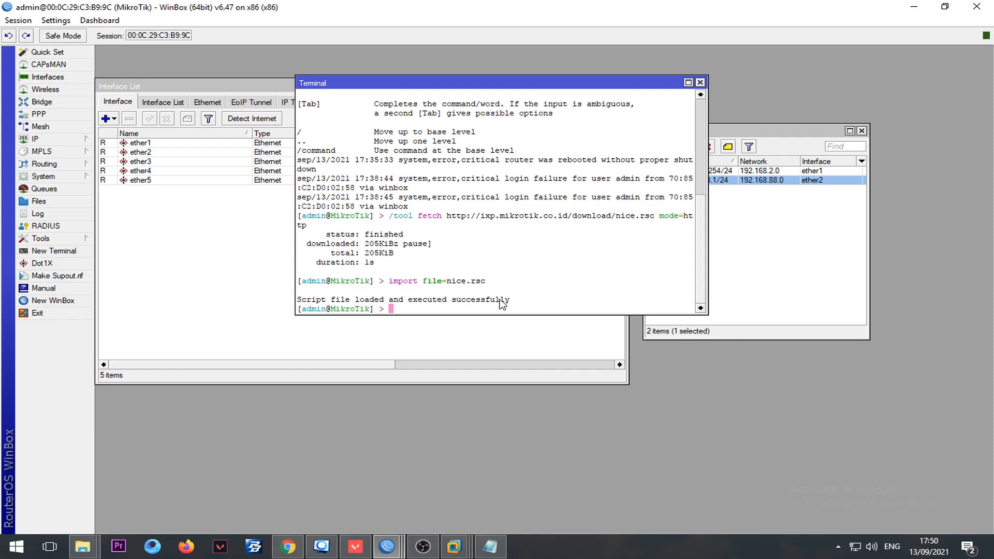
- Show the firewall's Address Lists and check the imported "nice" entries through to the end
click(80, 139)
click(144, 228)
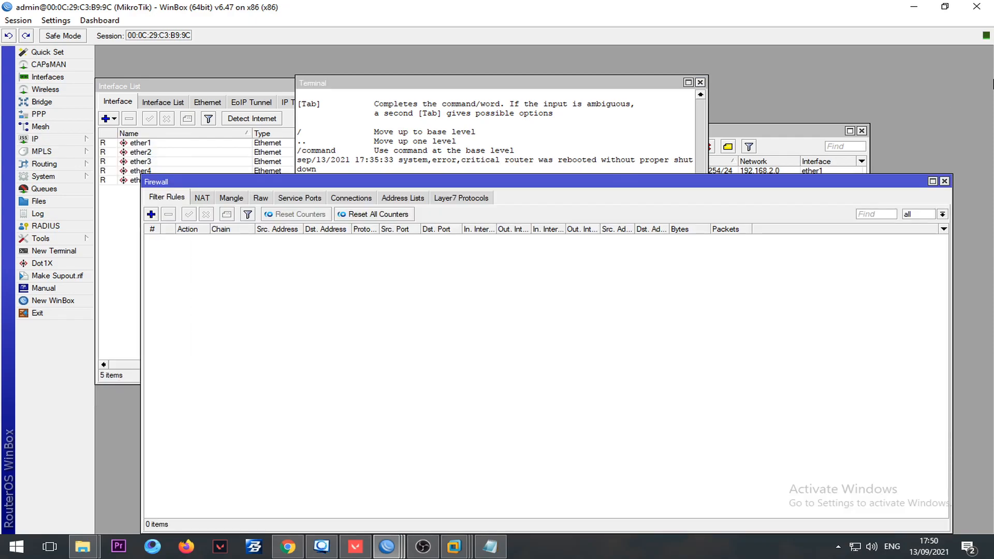
click(413, 200)
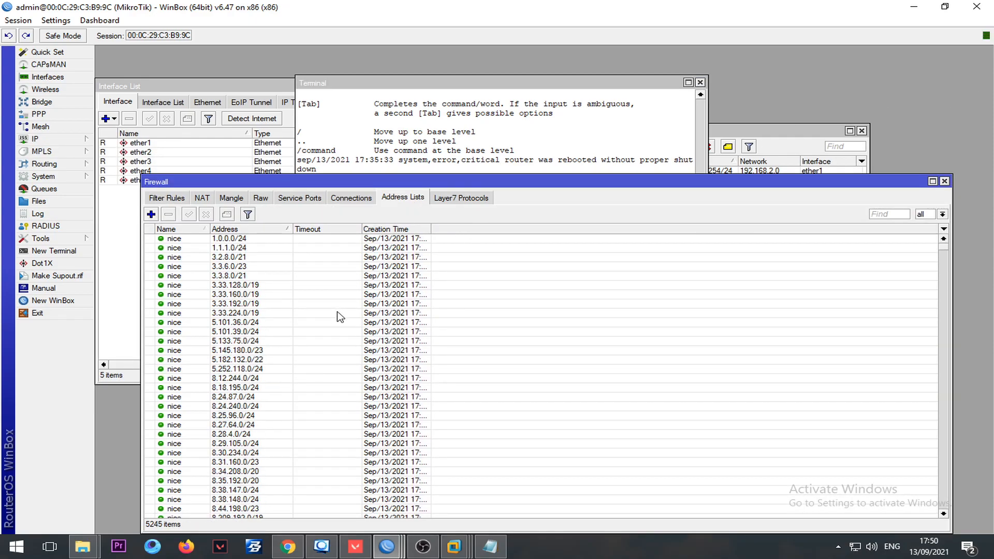
scroll(297, 388, down, 7)
drag(944, 246, 895, 517)
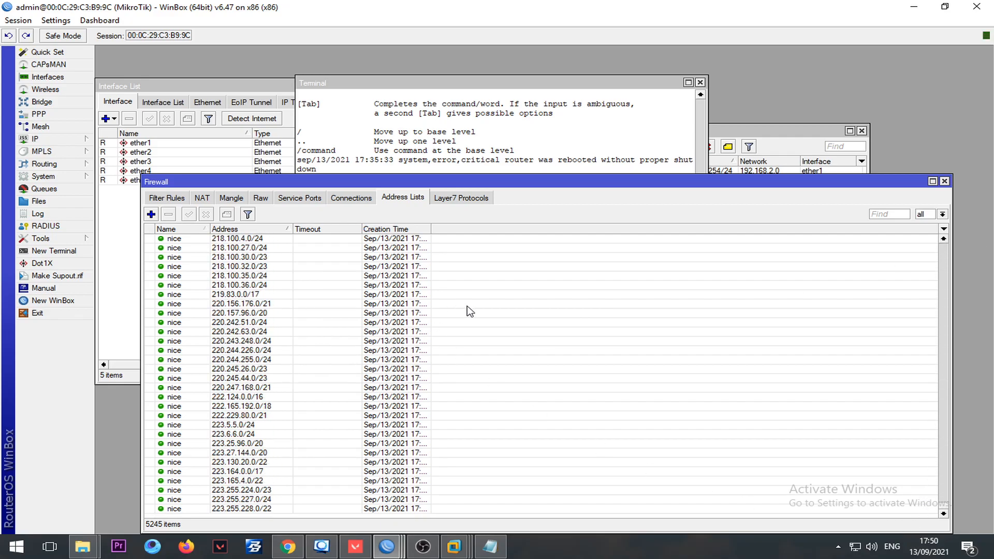
- Review the router's system note about nice.rsc and accept it with Show At Login enabled
scroll(305, 357, up, 6)
scroll(305, 357, up, 6)
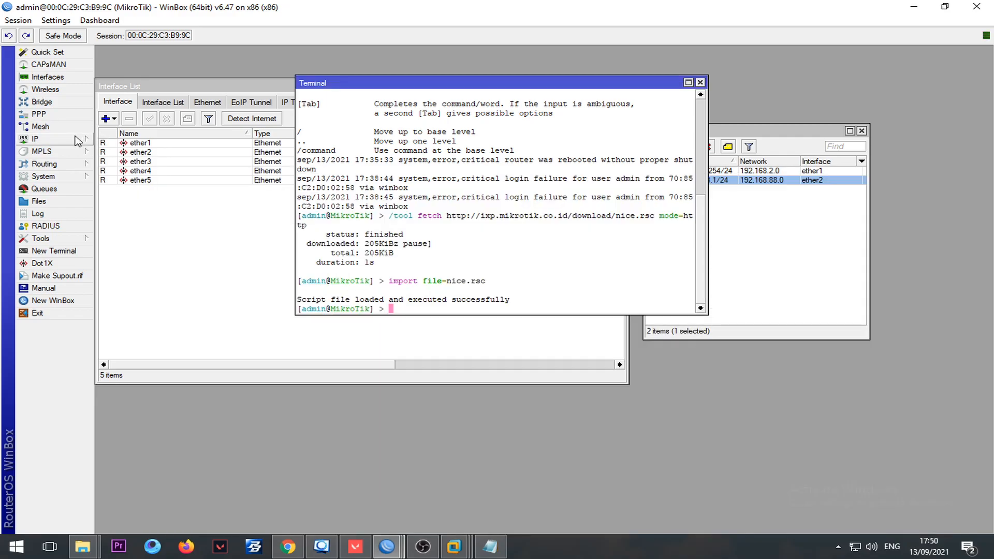
click(77, 140)
click(73, 240)
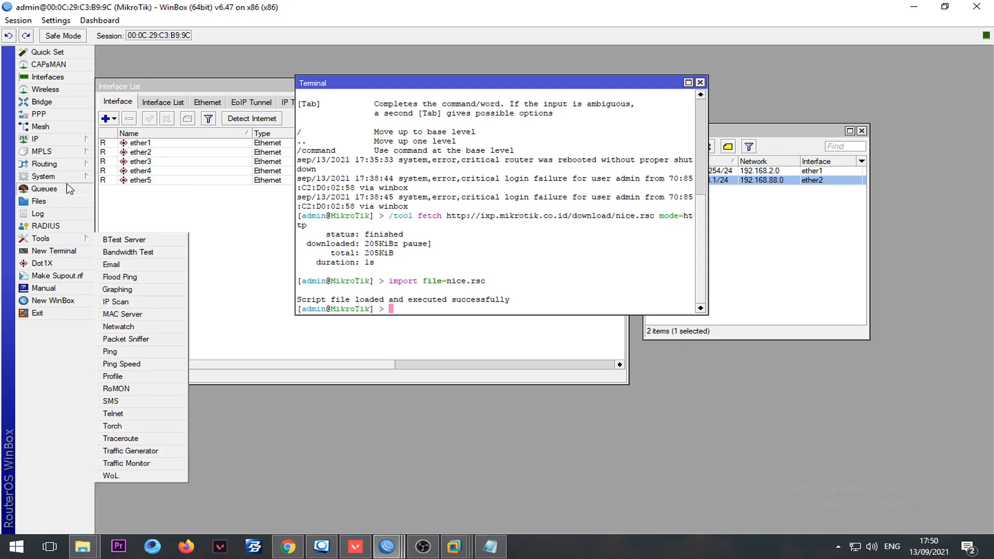
click(44, 176)
click(117, 322)
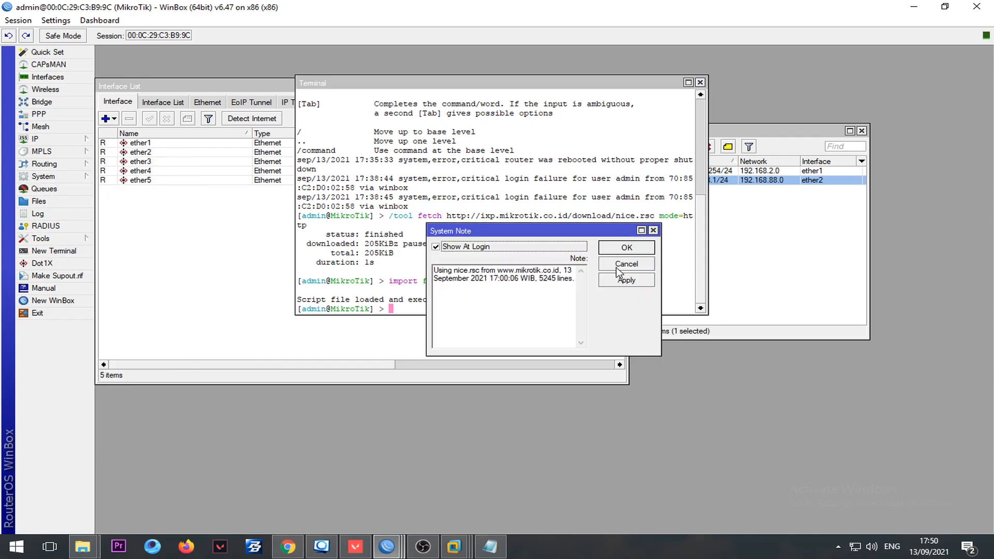
click(625, 280)
click(610, 249)
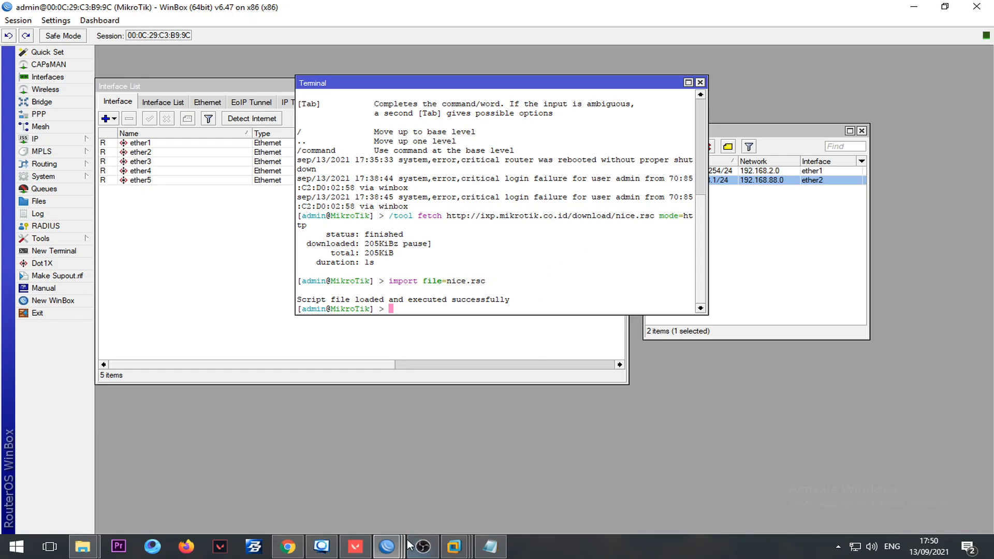
- Open a new WinBox from the x86 router's session and connect to the RB750Gr3 neighbor with its login name and password
mouse_move(390, 550)
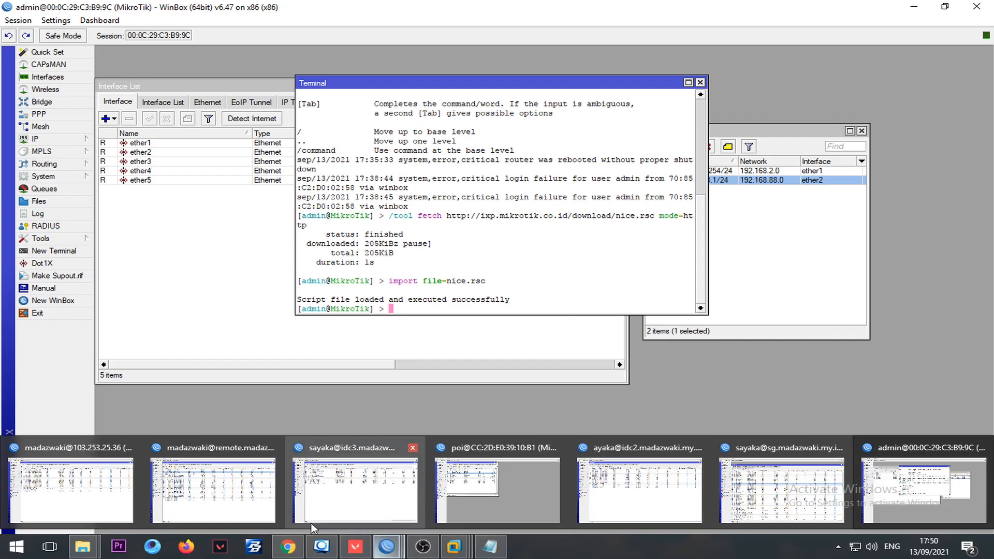
click(903, 492)
click(81, 302)
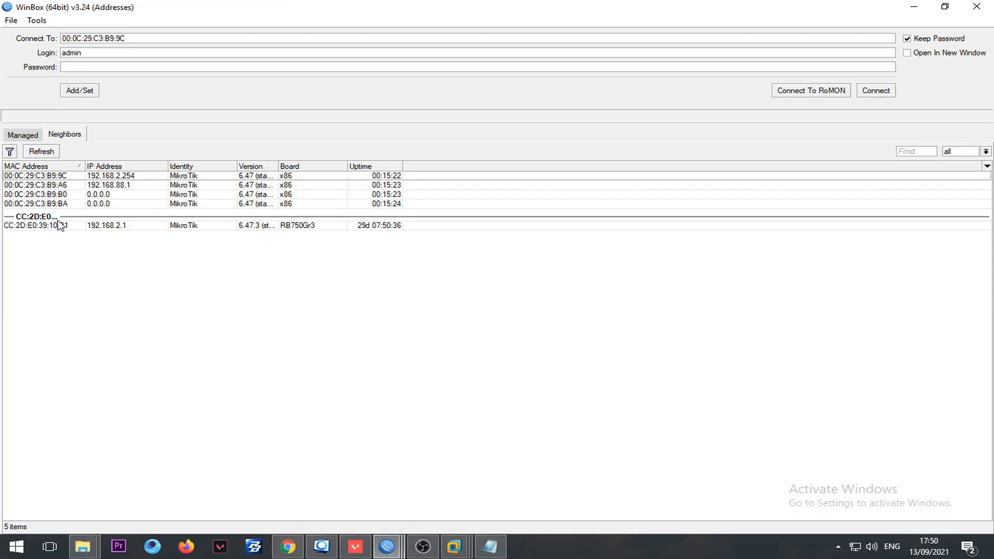
click(55, 225)
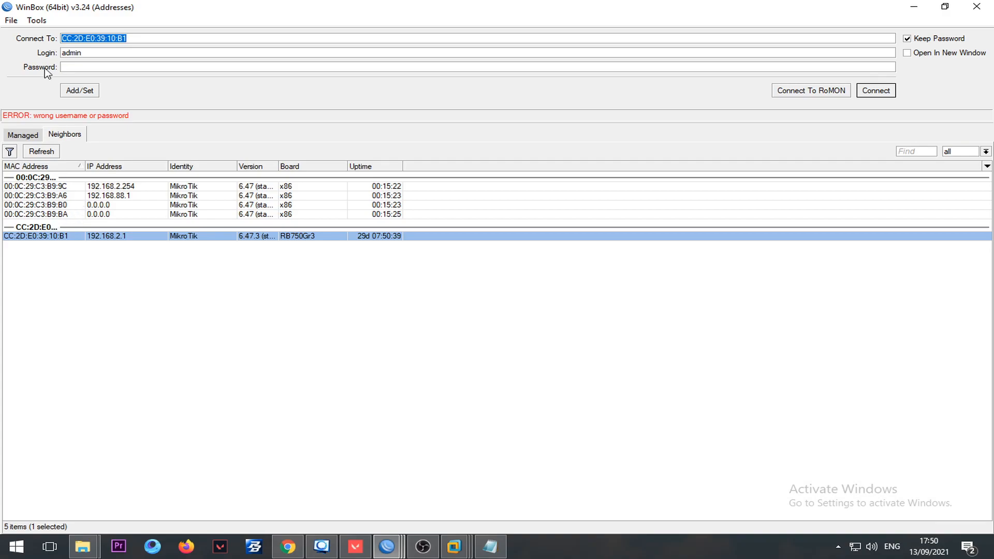
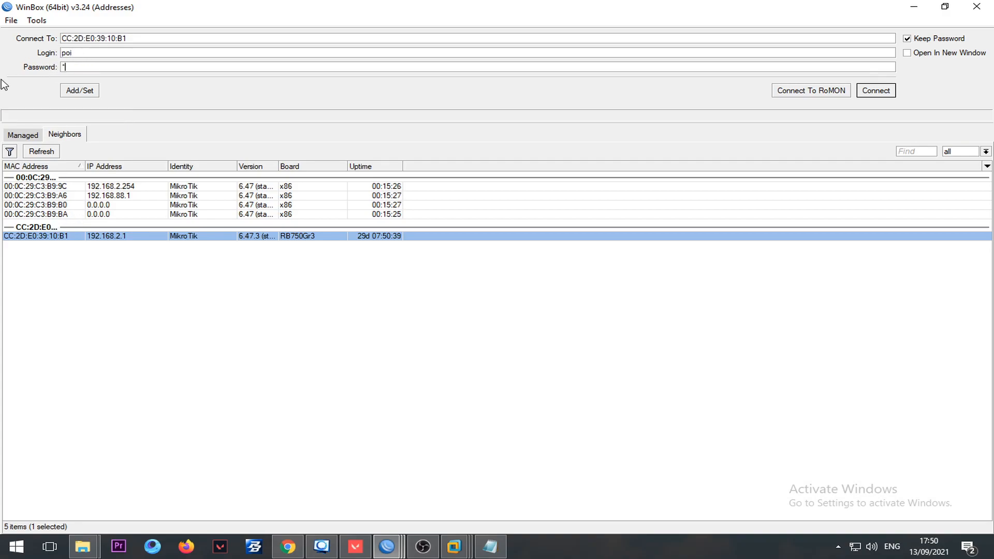
key(Return)
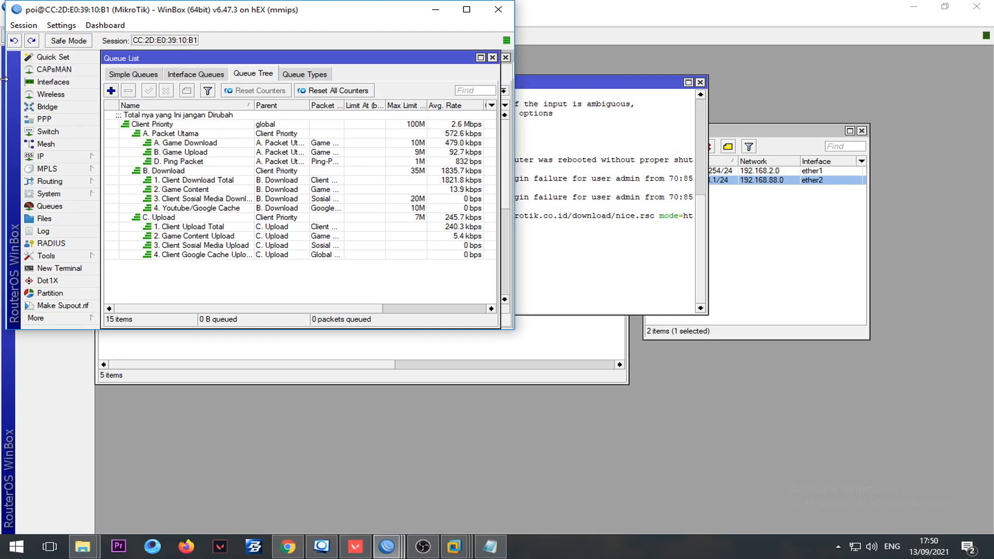
- Show the hEX router's firewall Raw rules in rule-number order and open the first Game New rule with the TCP destination ports
click(71, 159)
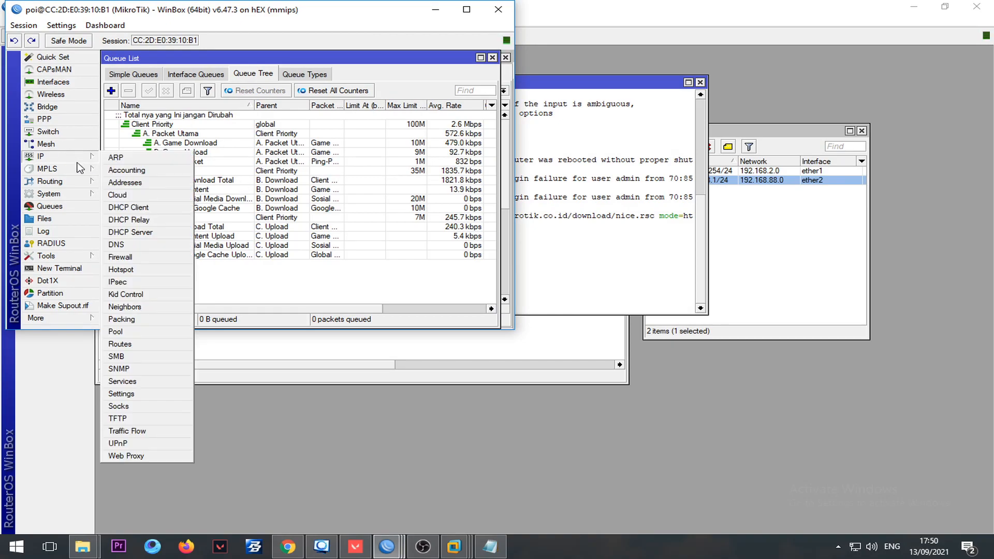
click(125, 258)
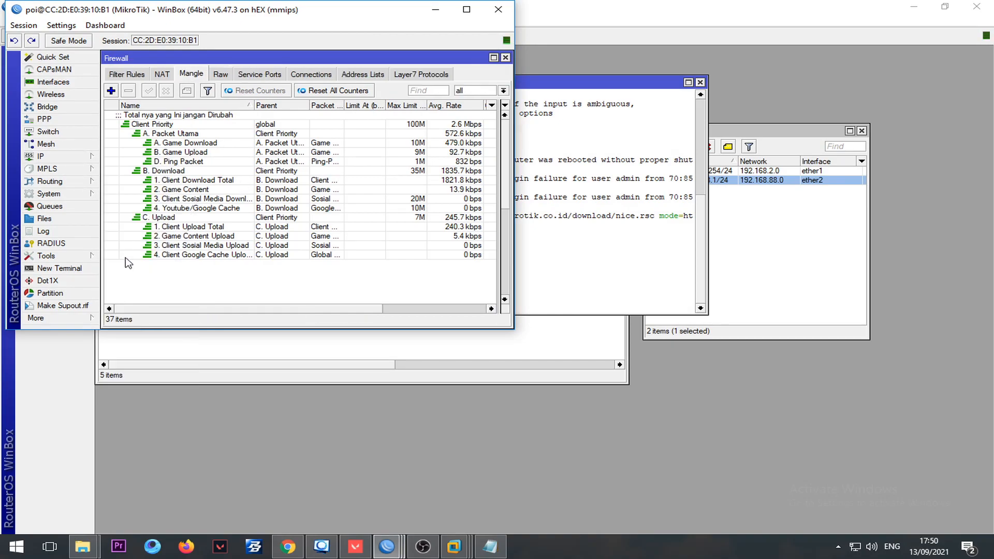
click(220, 75)
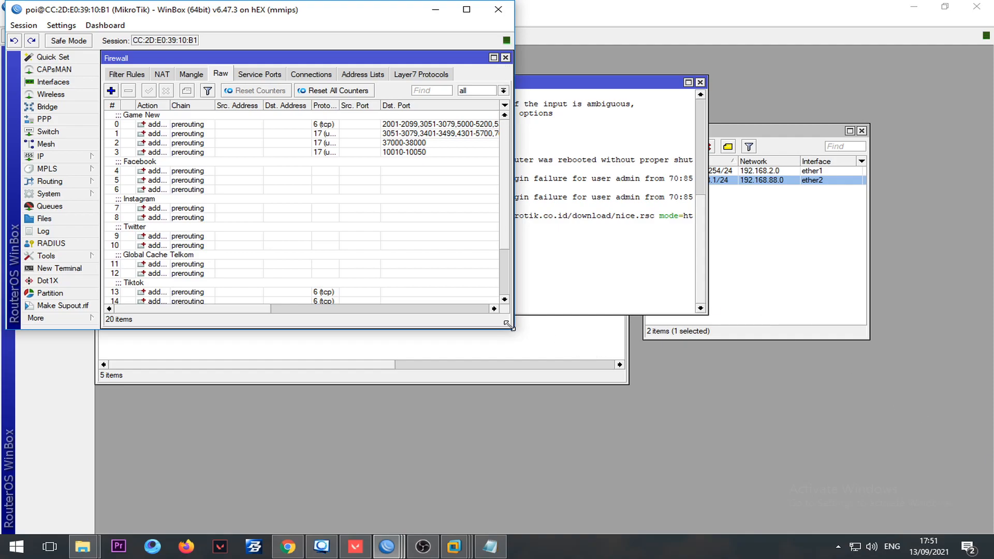
click(360, 125)
click(318, 106)
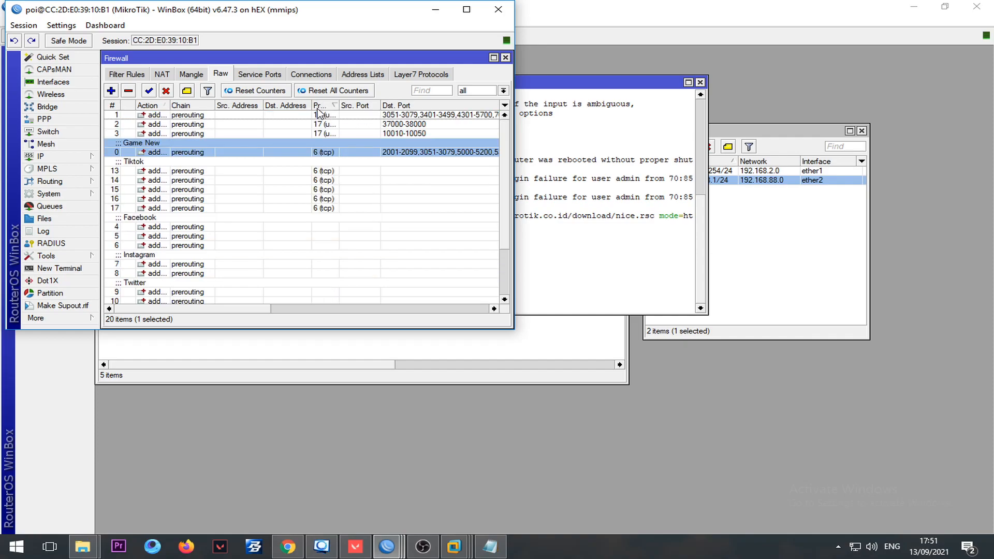
click(112, 115)
click(112, 106)
scroll(516, 134, up, 1)
double_click(459, 125)
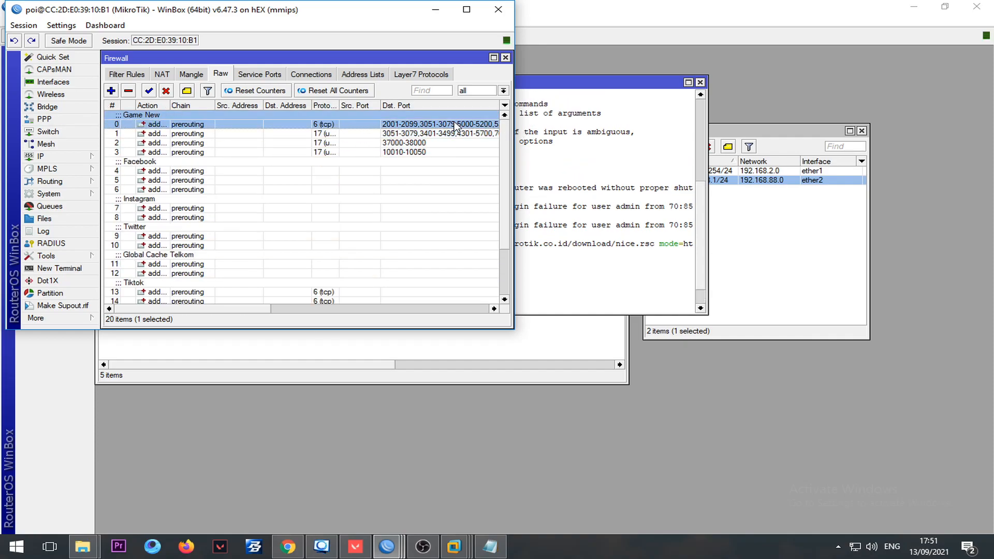
- Close the hEX router's firewall window and move its WinBox session aside to reveal the x86 router
click(250, 167)
double_click(251, 167)
click(505, 58)
drag(310, 13, 988, 132)
click(101, 70)
double_click(445, 10)
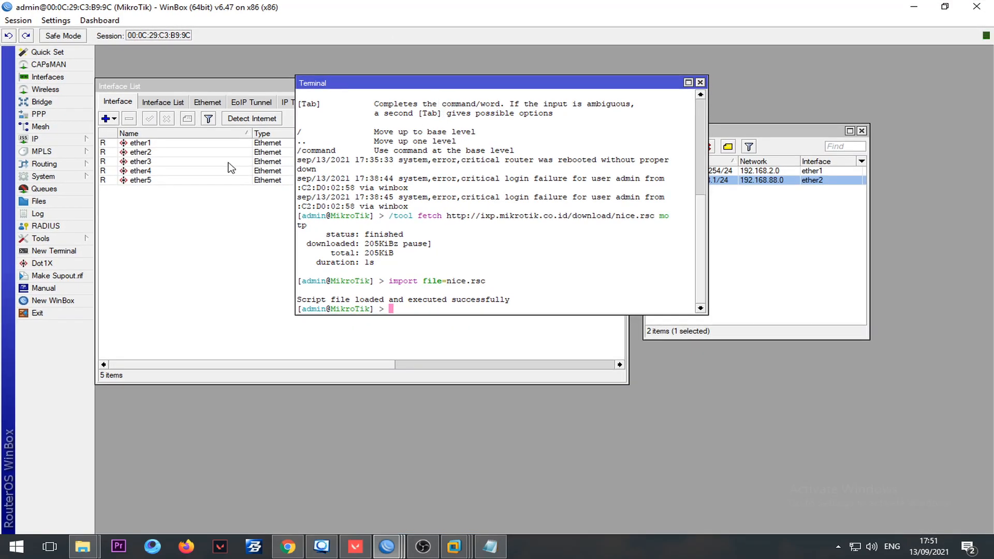
- Close the x86 router's terminal and reopen the firewall's Address Lists
click(699, 82)
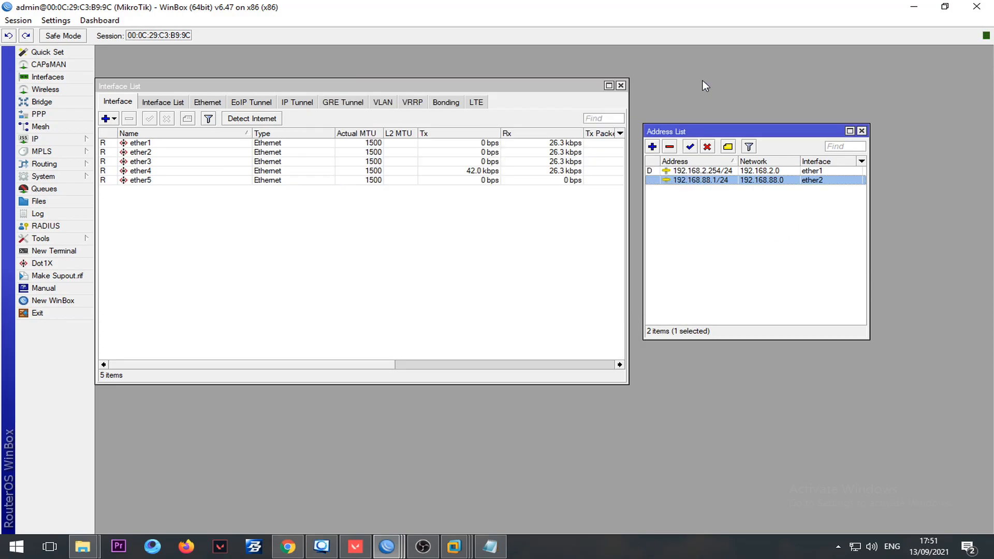
click(41, 138)
click(112, 228)
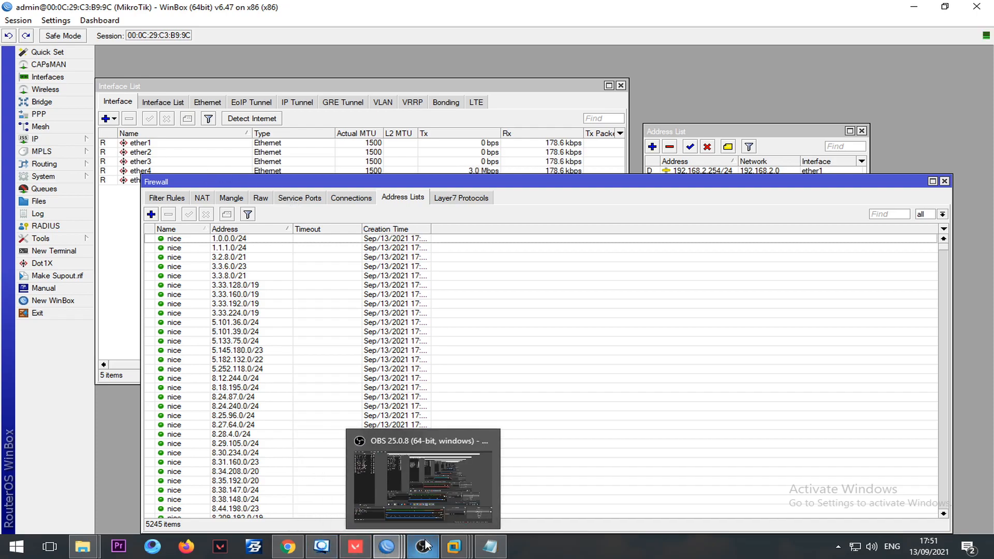
- Switch to the MCN - Exchange router's session and set the Internasional Exchange queue's max limit to 25M in the queue tree
mouse_move(387, 548)
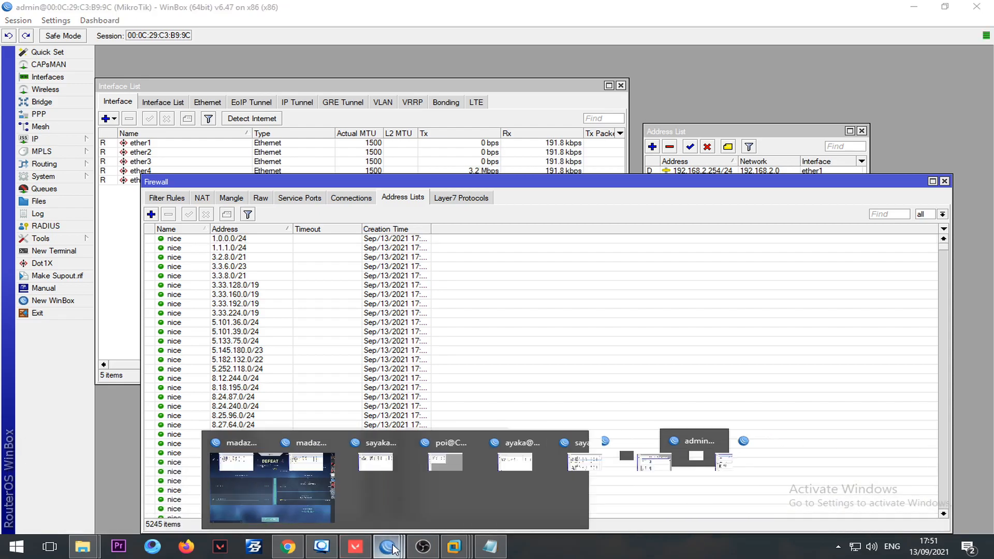
click(631, 492)
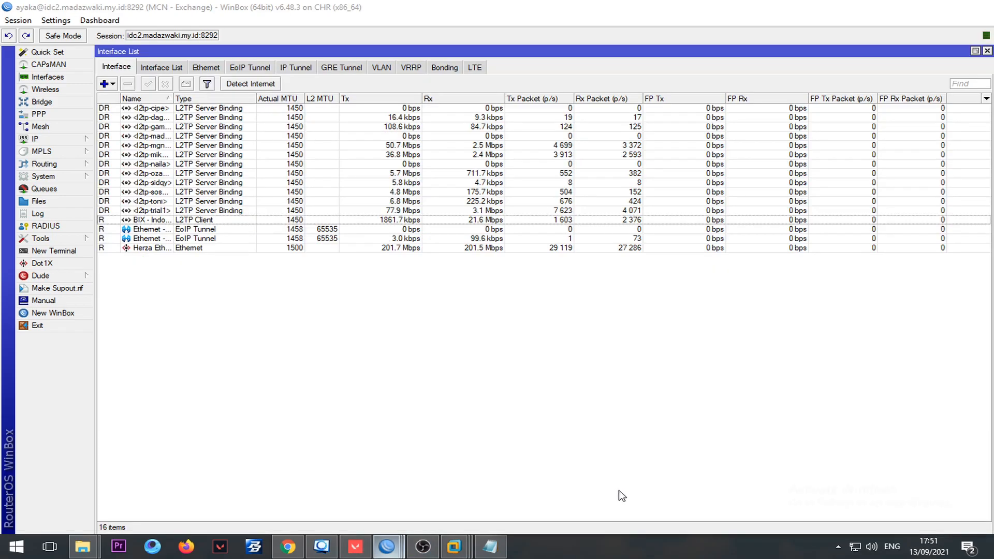
click(44, 188)
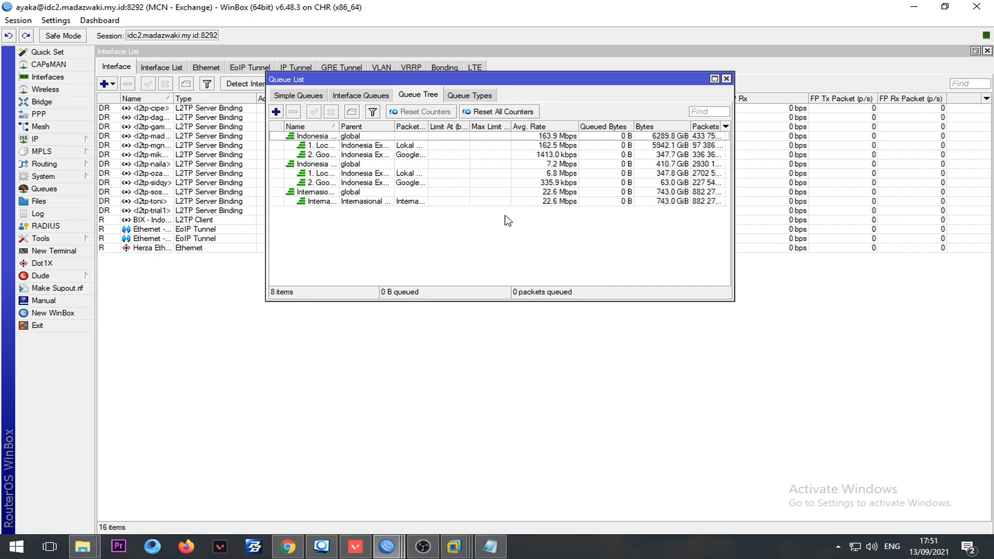
click(556, 194)
double_click(492, 194)
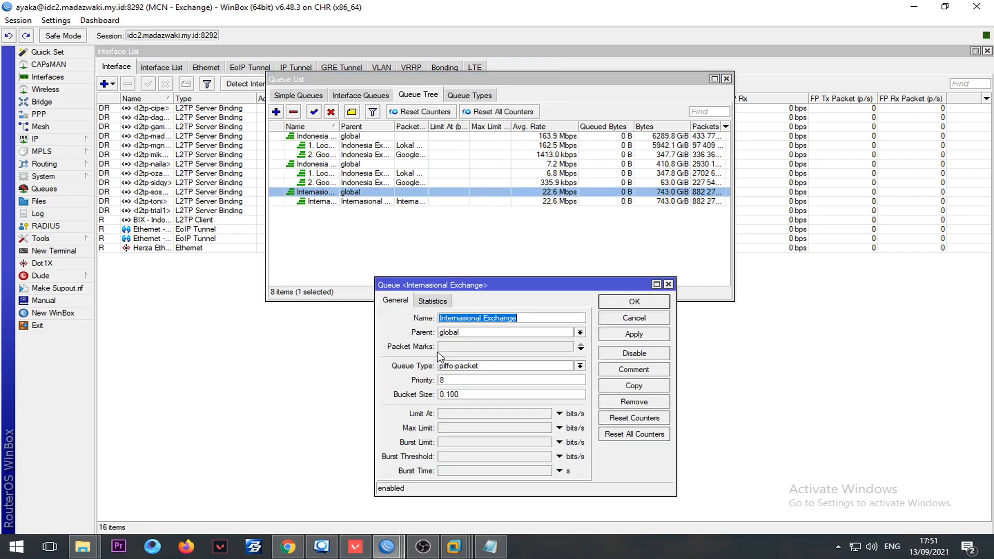
click(445, 427)
text(25M)
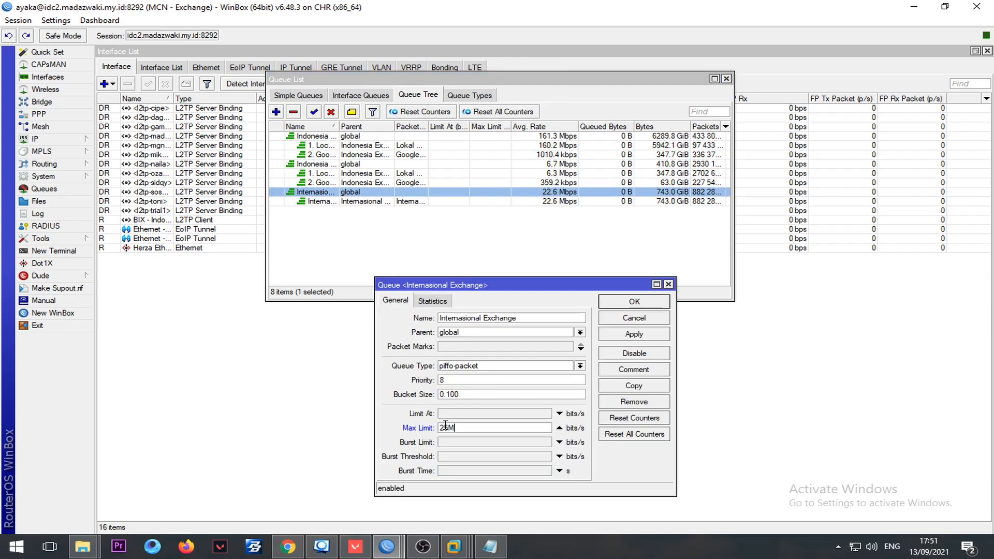
key(Return)
- Check the Internasional Exchange queue's statistics and remove its max limit
click(327, 185)
double_click(328, 193)
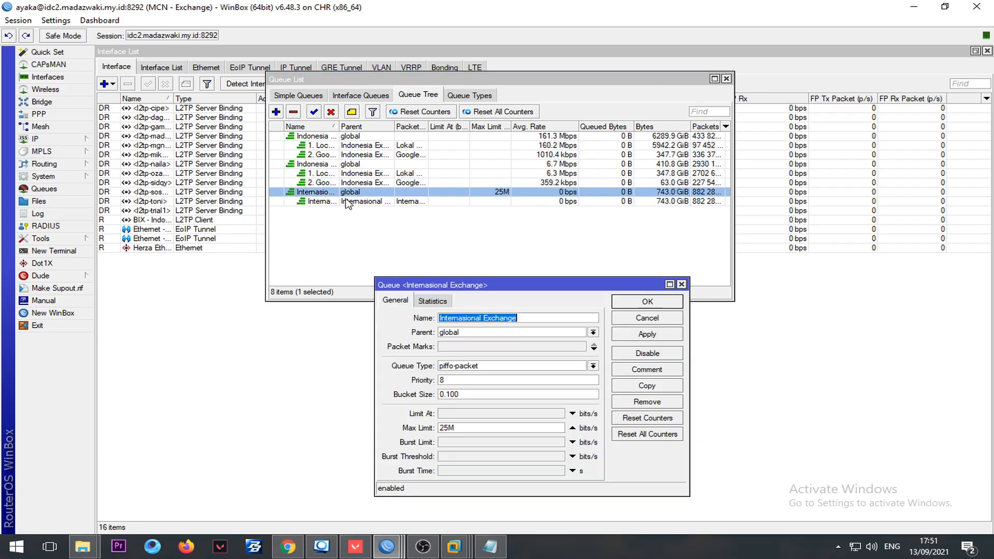
click(431, 300)
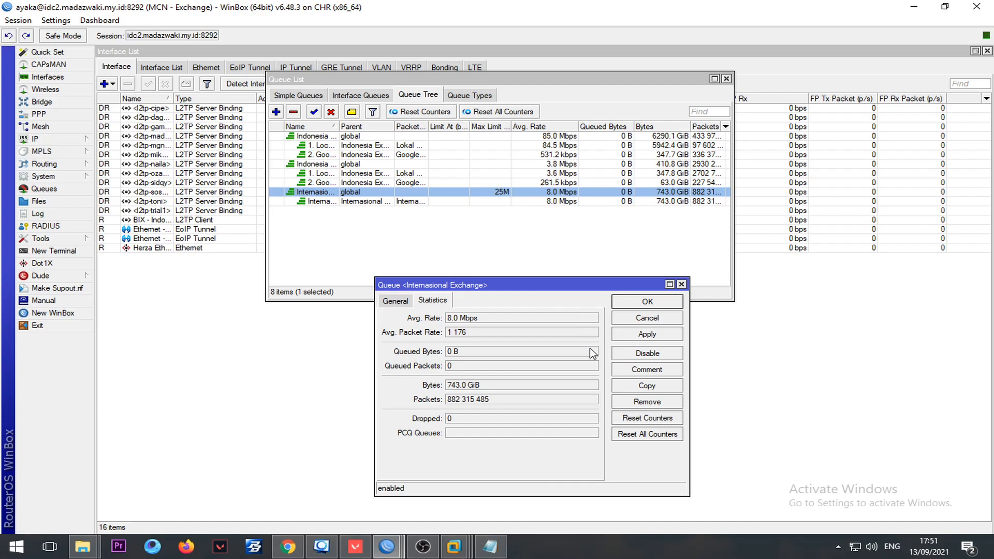
click(389, 305)
click(574, 428)
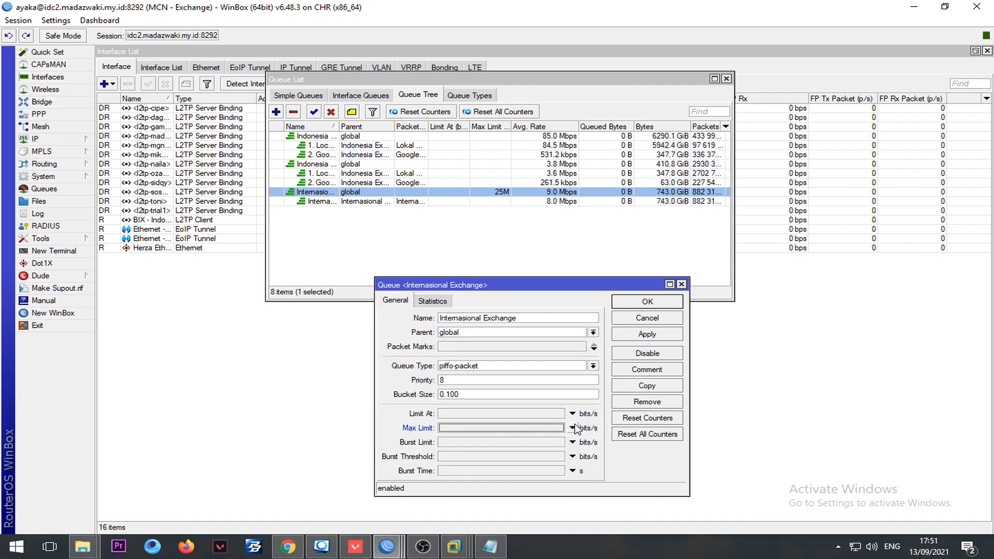
key(Return)
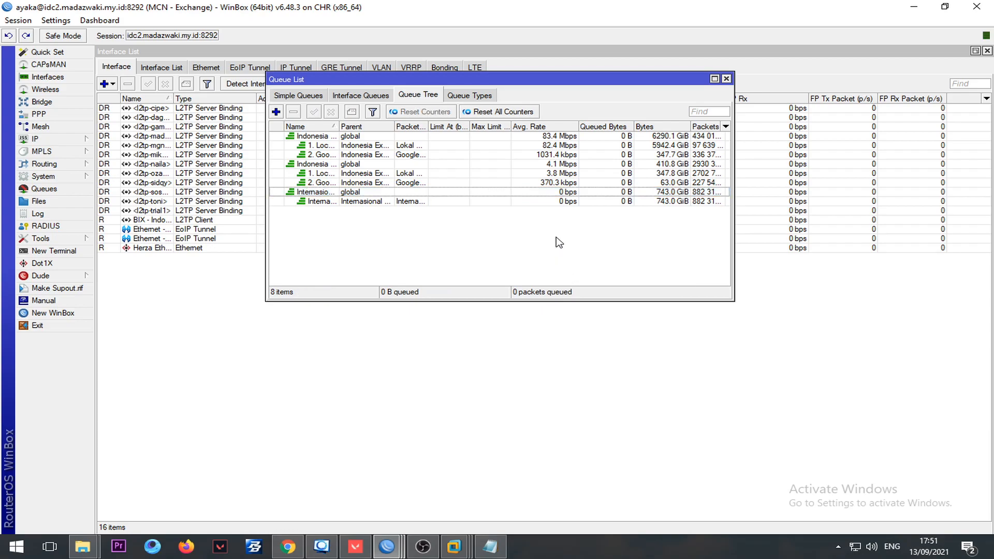
- Switch back to the v6.47 x86 router's session and add a firewall address list entry "IP - Lokal" with address 192.168.88.0/24
key(alt+Tab)
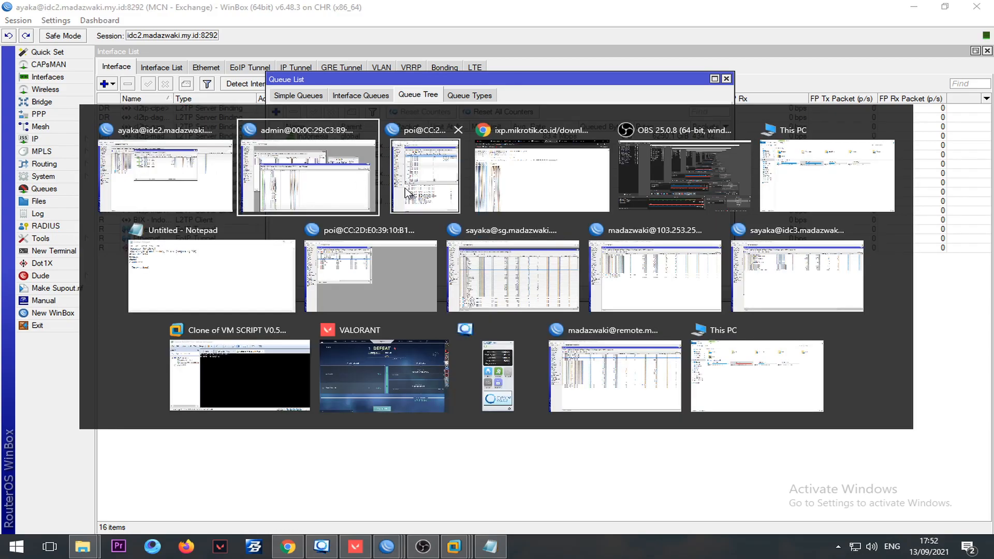
click(336, 185)
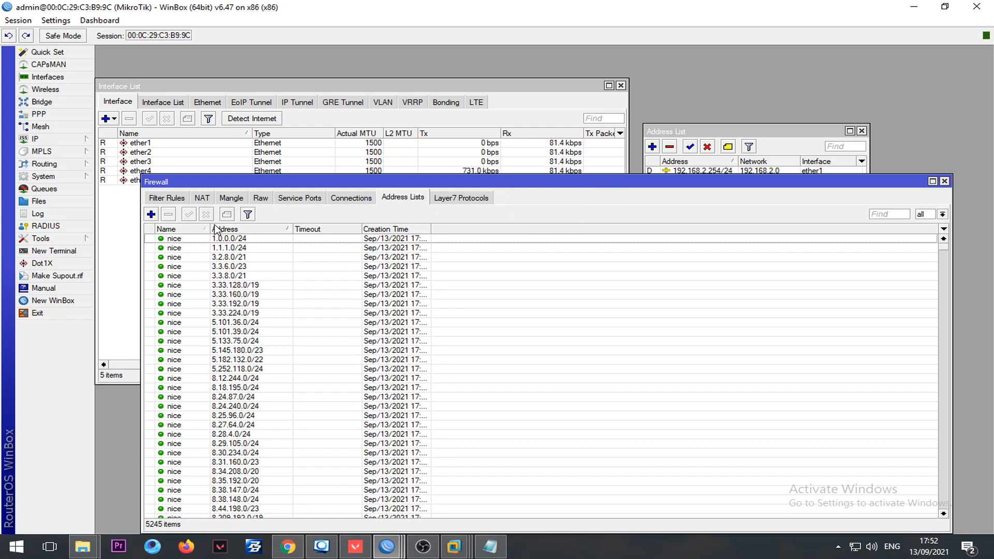
click(152, 214)
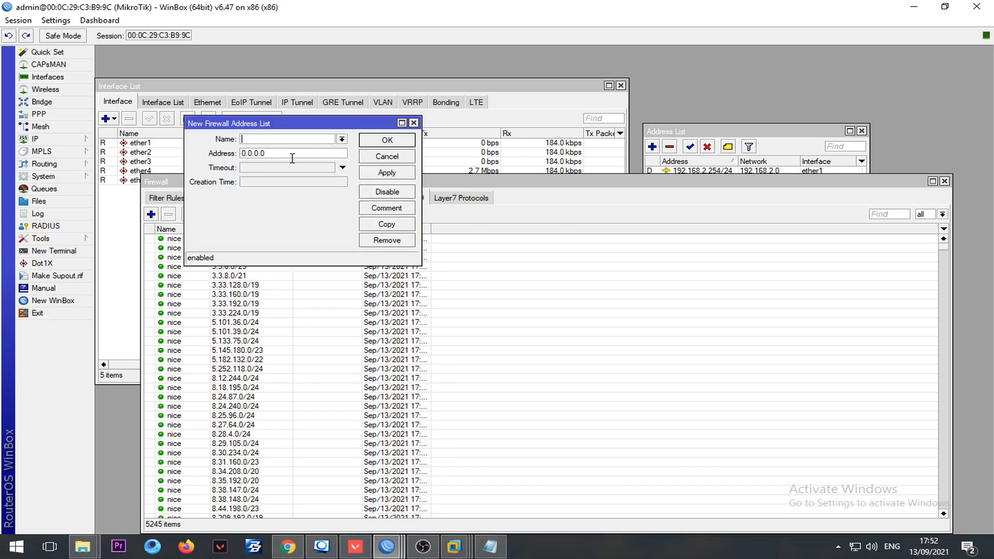
text(IP - Lokal)
click(802, 135)
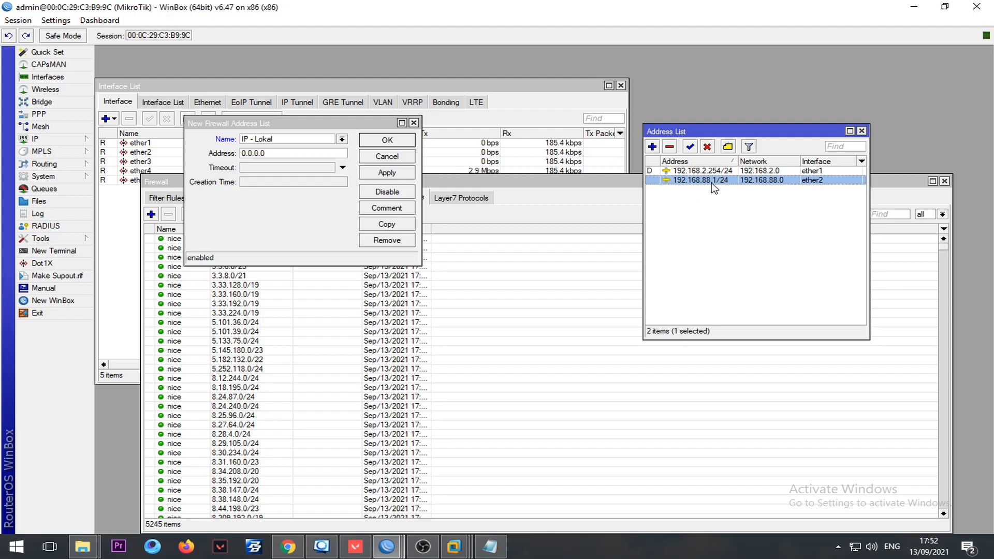
drag(316, 155, 115, 164)
text(192.168.88.1-)
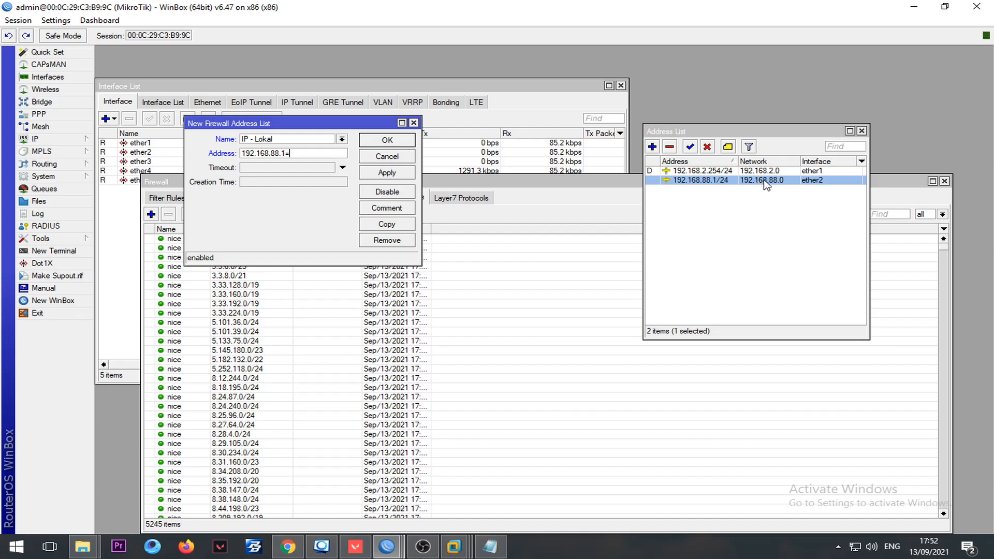
key(BackSpace)
key(BackSpace)
text(0/24)
key(Return)
click(402, 181)
click(260, 199)
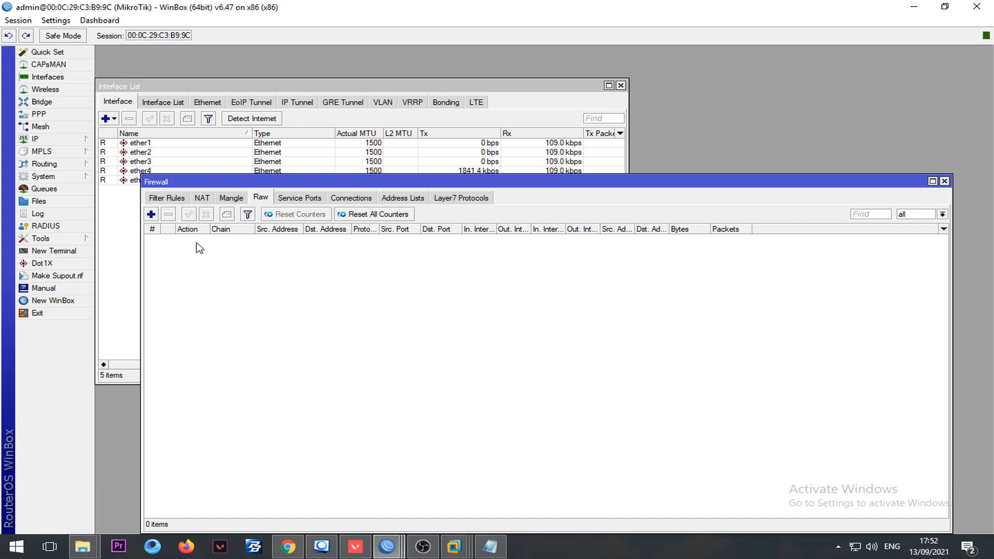
click(151, 214)
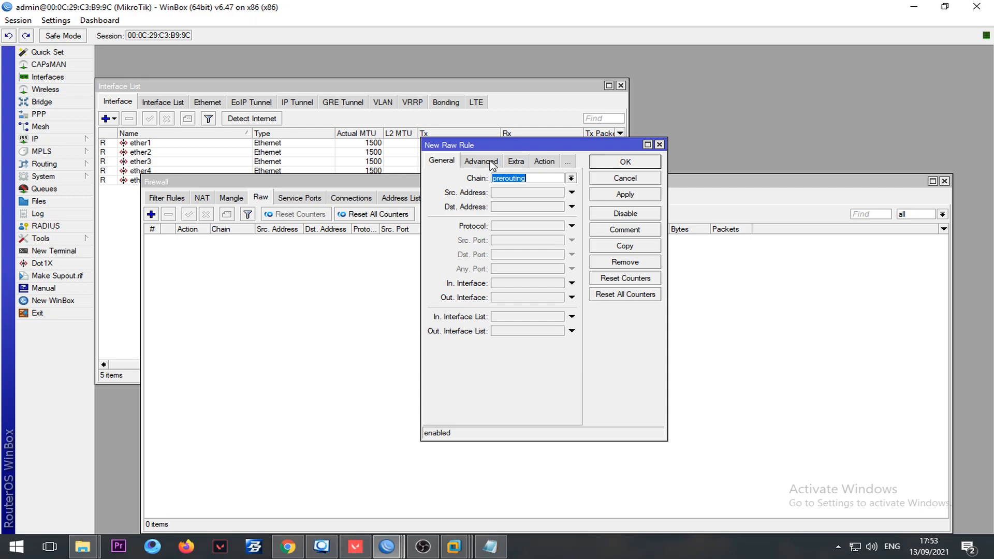
click(516, 226)
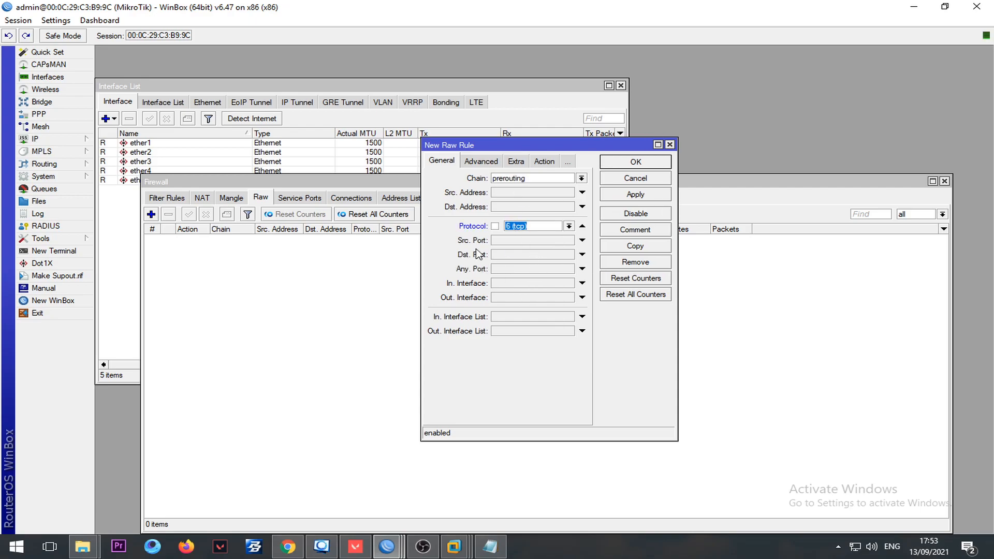
click(511, 254)
key(ctrl+v)
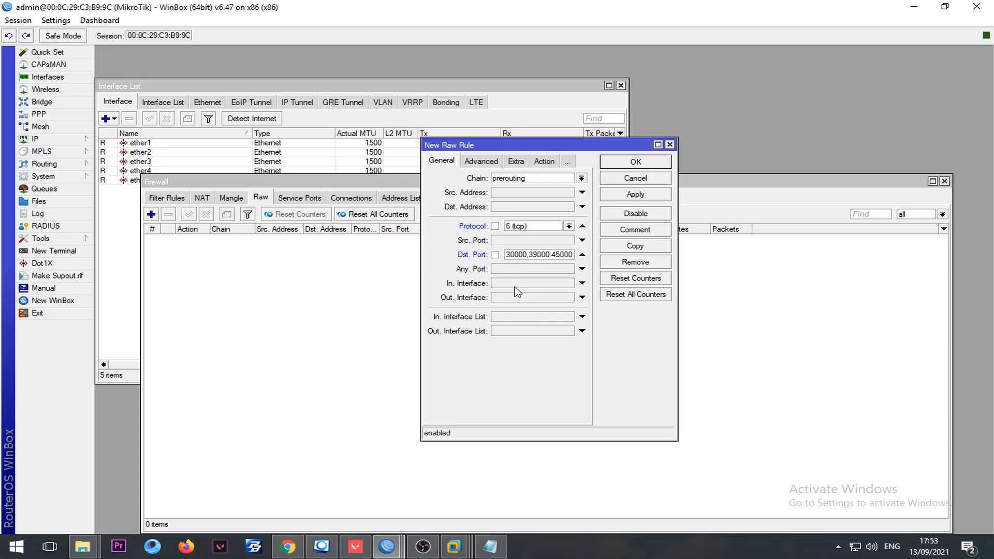
- Exclude ether1 as the Raw rule's in-interface (!ether1) and set its source address list to IP - Lokal
click(554, 284)
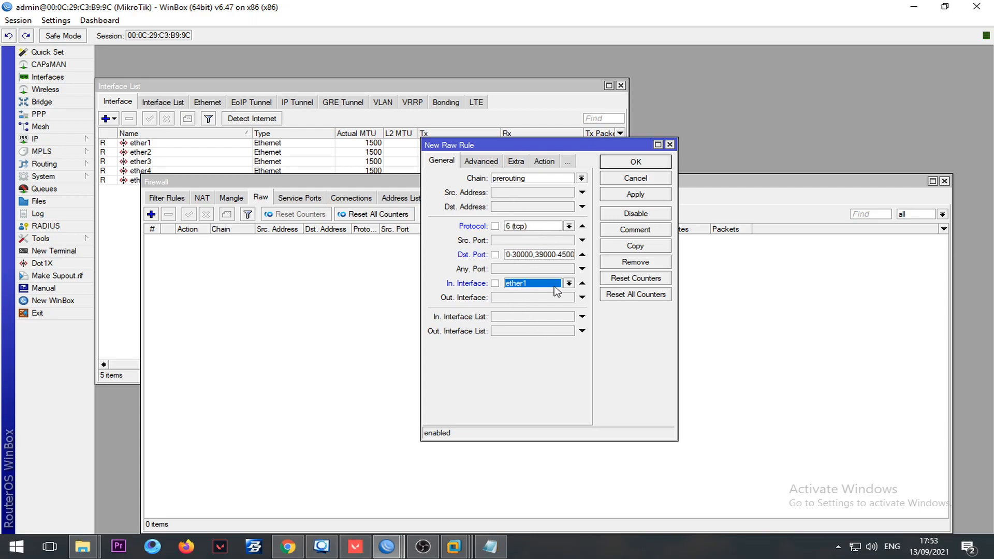
click(494, 283)
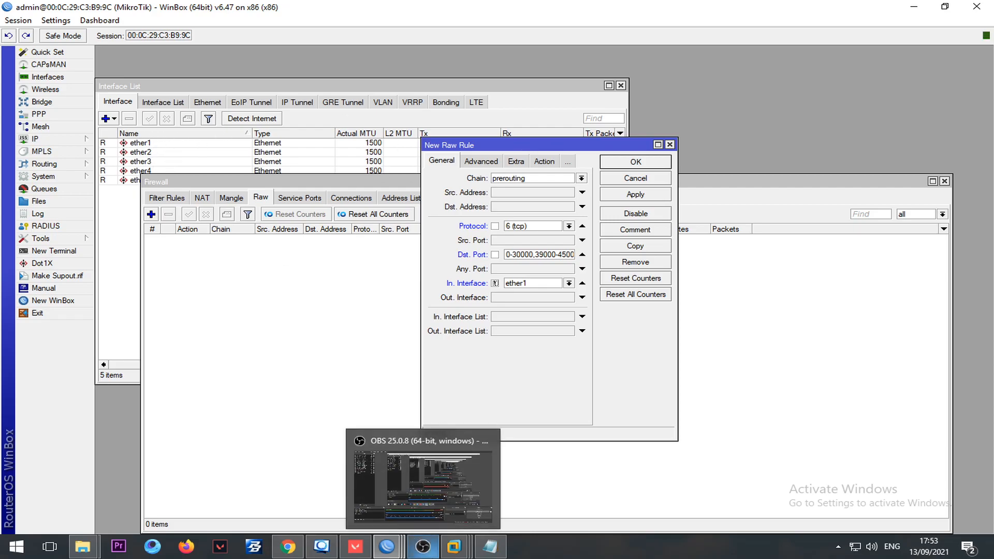
click(422, 546)
click(386, 546)
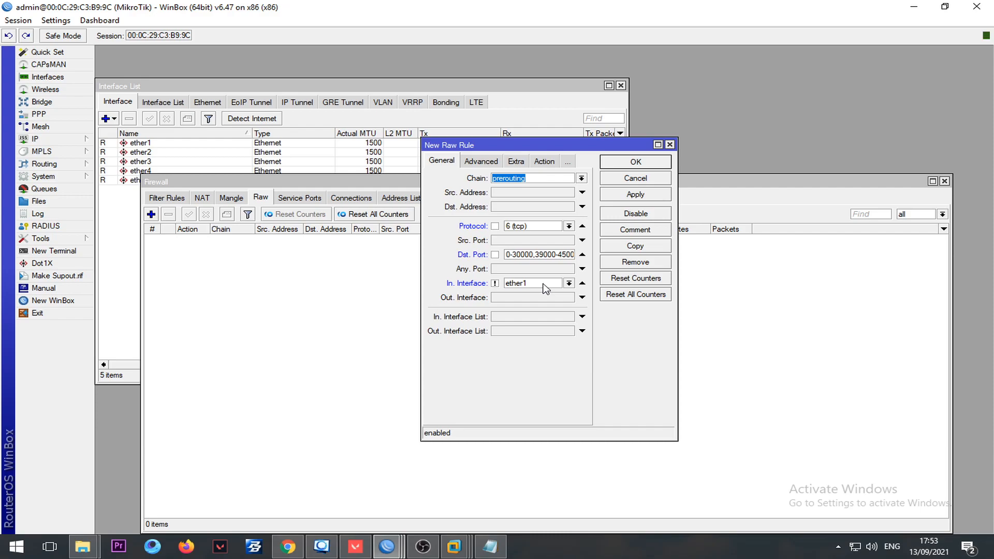
click(482, 162)
click(582, 178)
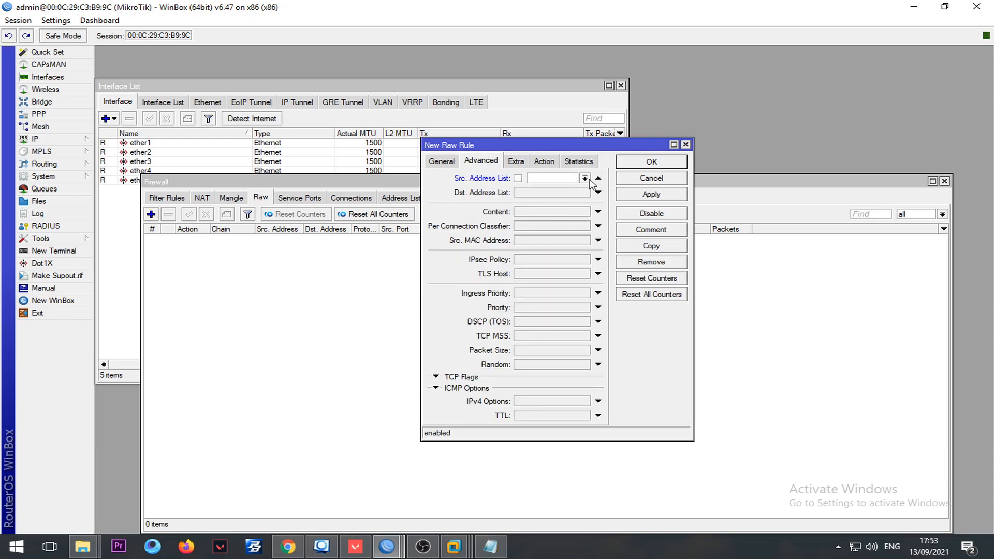
click(584, 178)
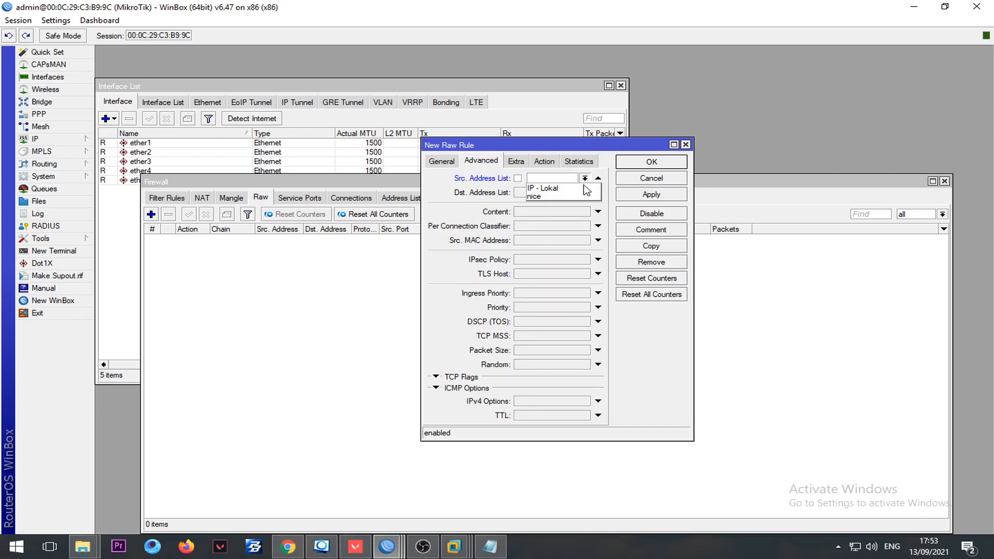
click(580, 188)
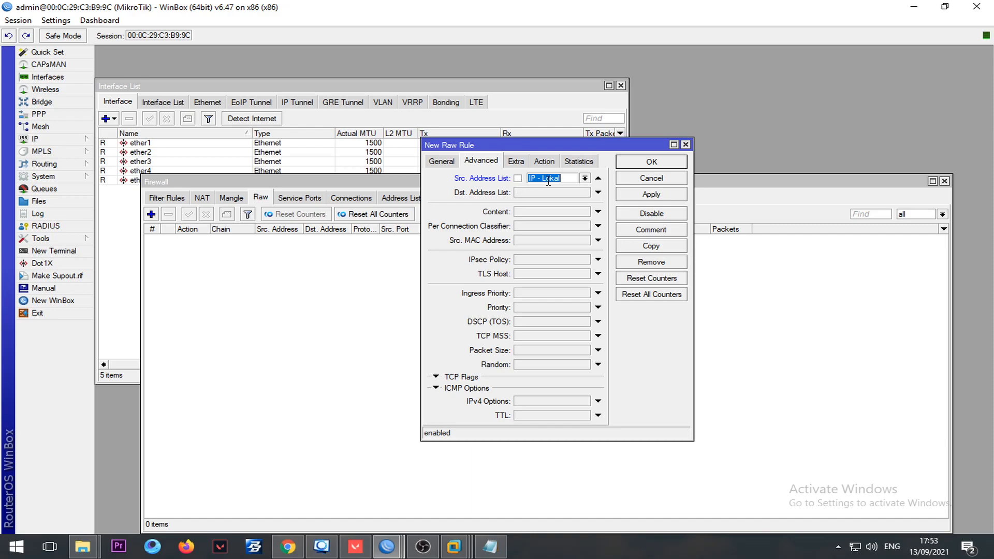
- Set the Raw rule's action to add dst to address list "IP - Game" with timeout 02:00:00 and save the rule
click(545, 161)
click(534, 178)
click(549, 200)
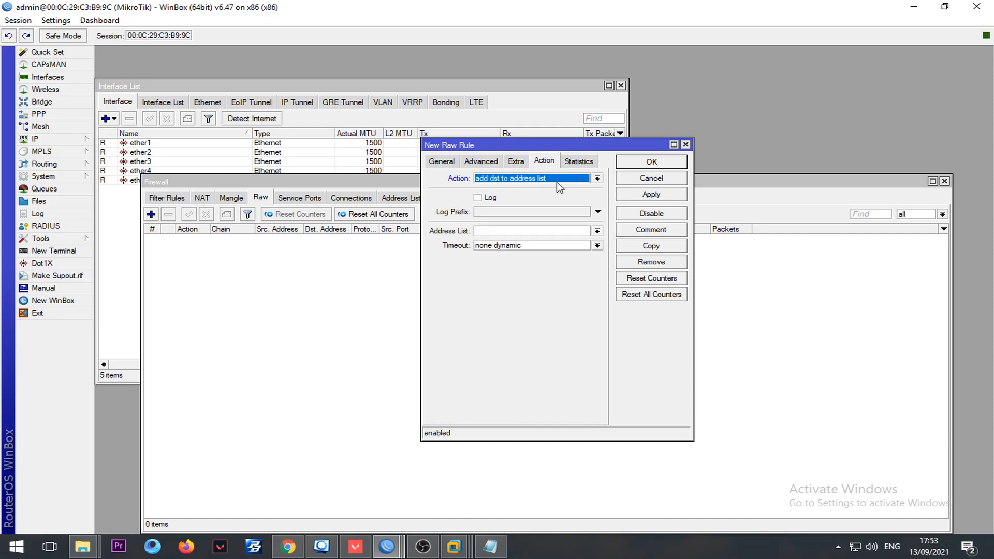
click(525, 230)
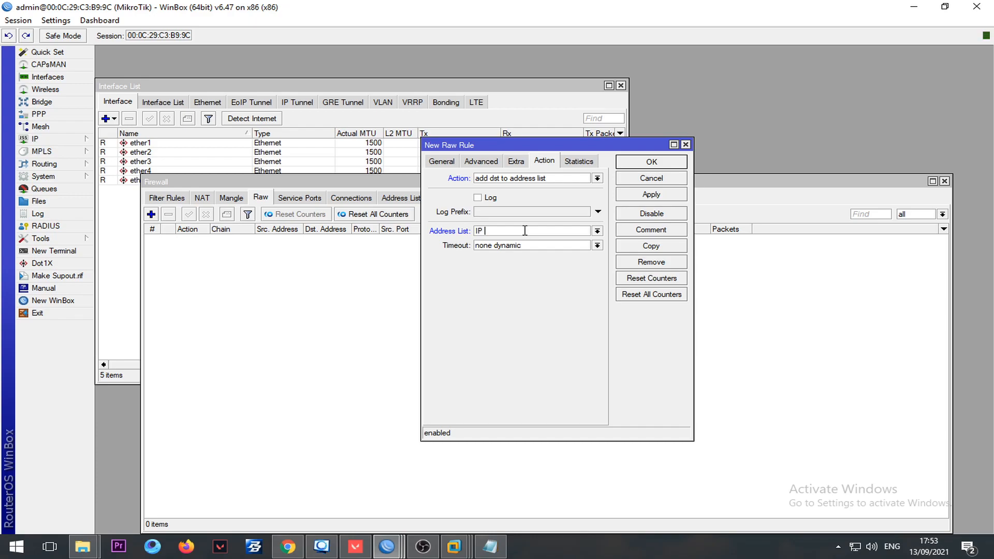
key(Tab)
text(02:00:00)
key(Return)
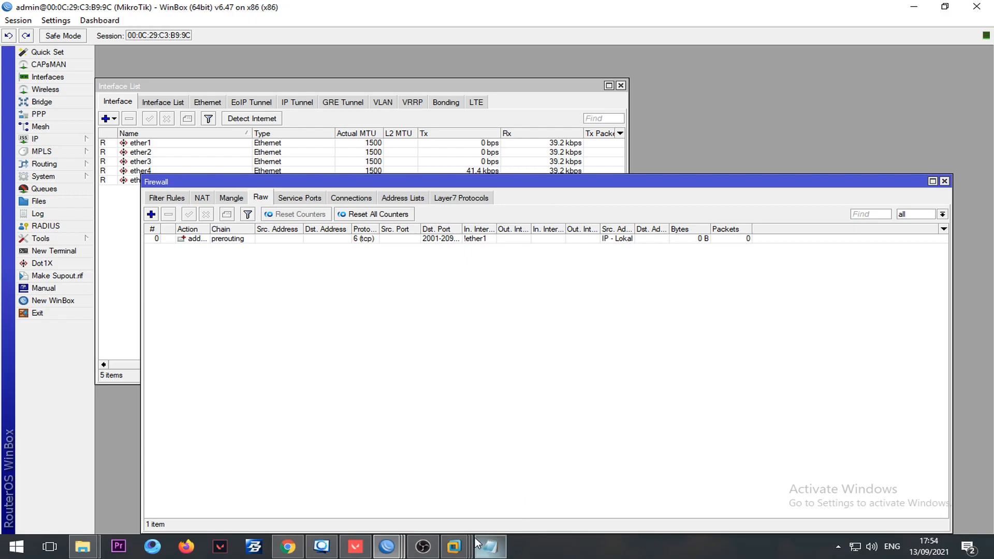
- Switch to the v6.47.3 hEX router's session and copy the destination port list from its udp Raw rule
mouse_move(396, 551)
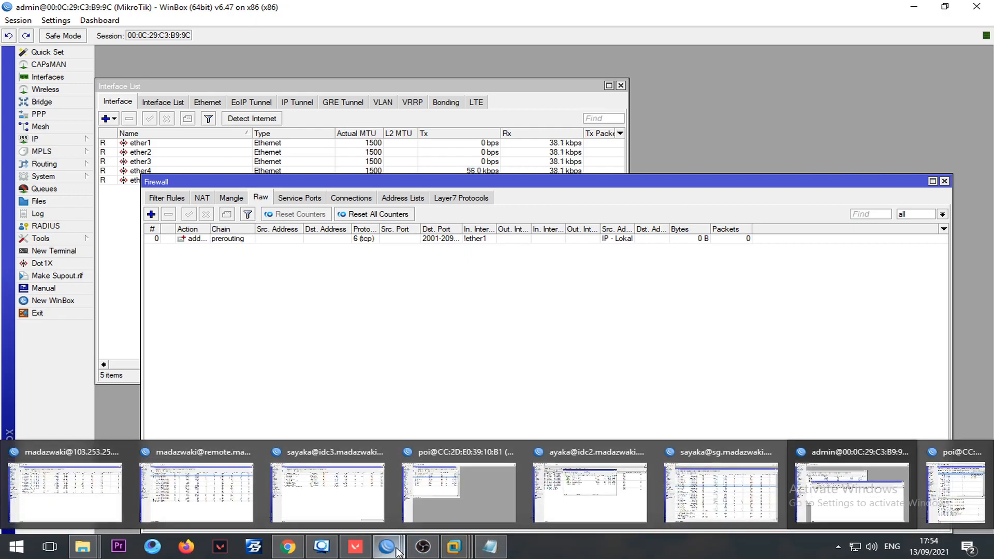
click(955, 501)
double_click(710, 137)
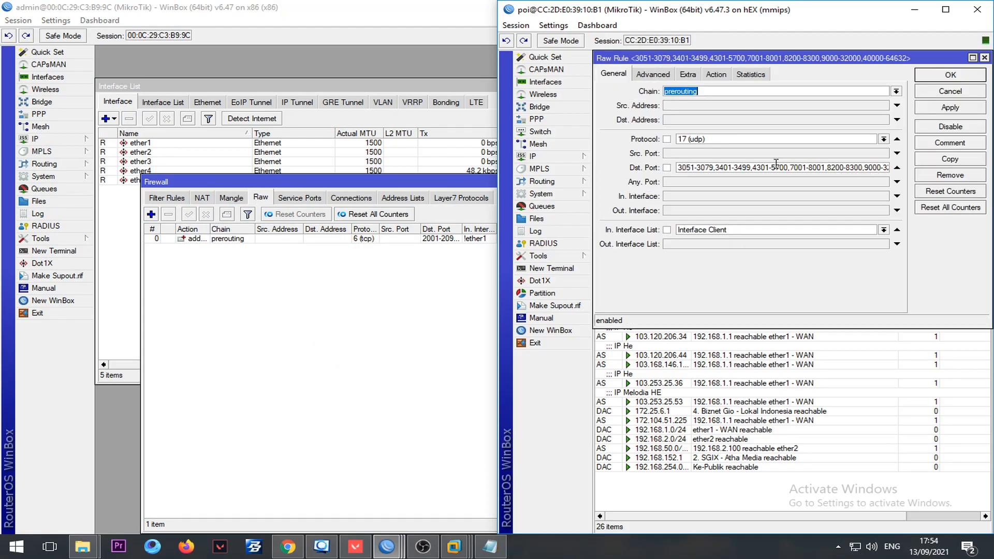
double_click(714, 166)
click(985, 58)
- Back in the v6.47 x86 session, duplicate the tcp Raw rule as a udp rule with the copied destination ports starting with 3051-3079
double_click(371, 239)
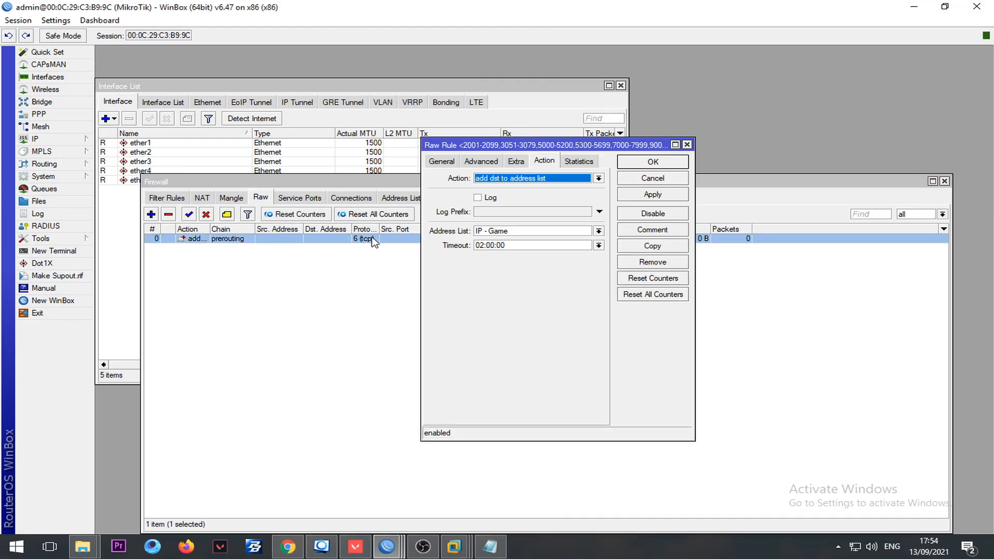
click(680, 249)
click(477, 175)
click(601, 241)
click(561, 318)
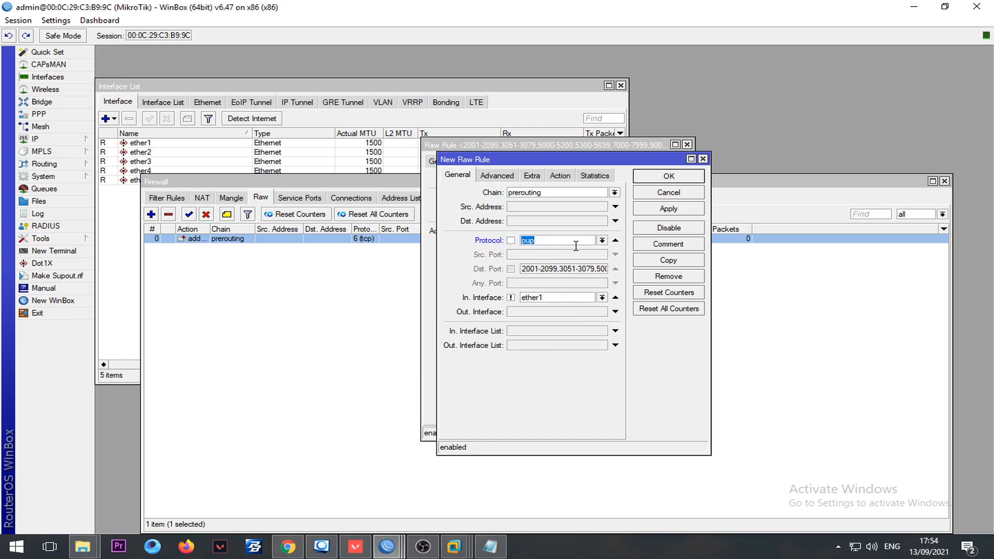
click(573, 241)
click(541, 317)
double_click(561, 268)
key(ctrl+v)
key(Return)
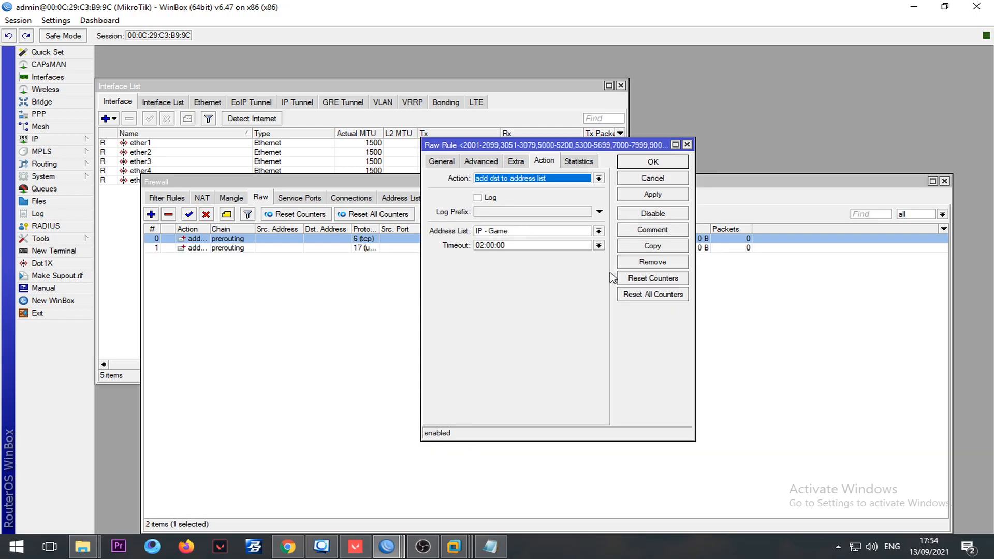
key(Escape)
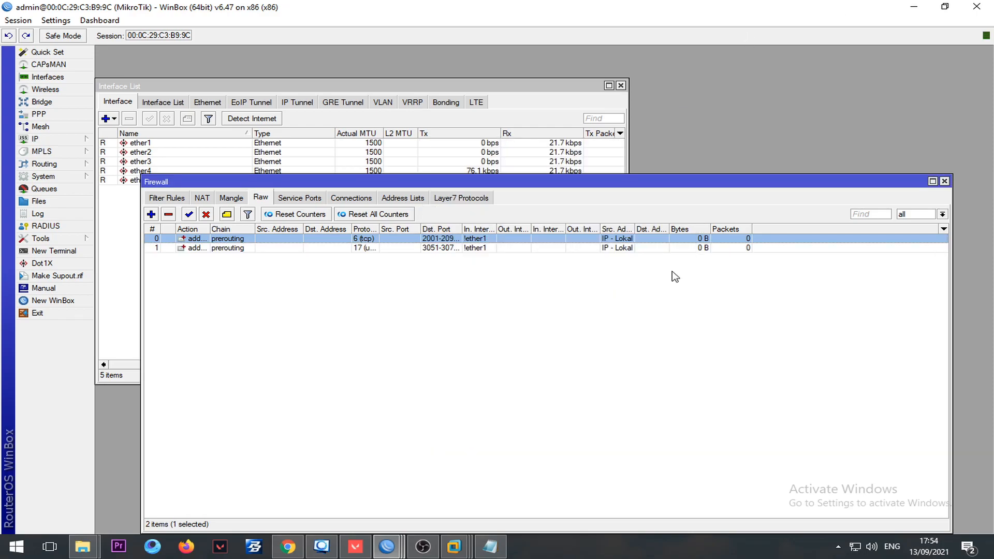
- Start a new firewall Mangle rule on the prerouting chain with protocol icmp
click(151, 213)
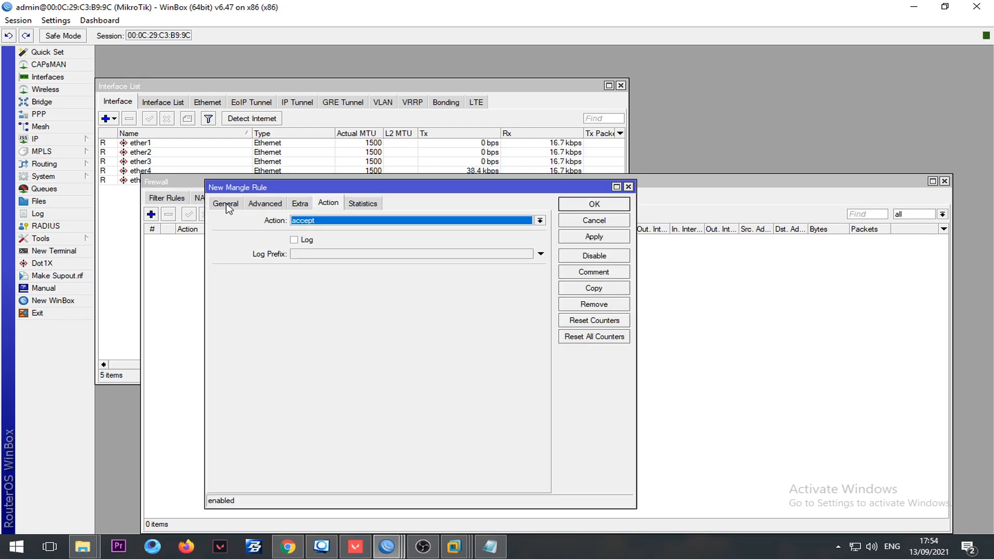
click(540, 220)
click(530, 227)
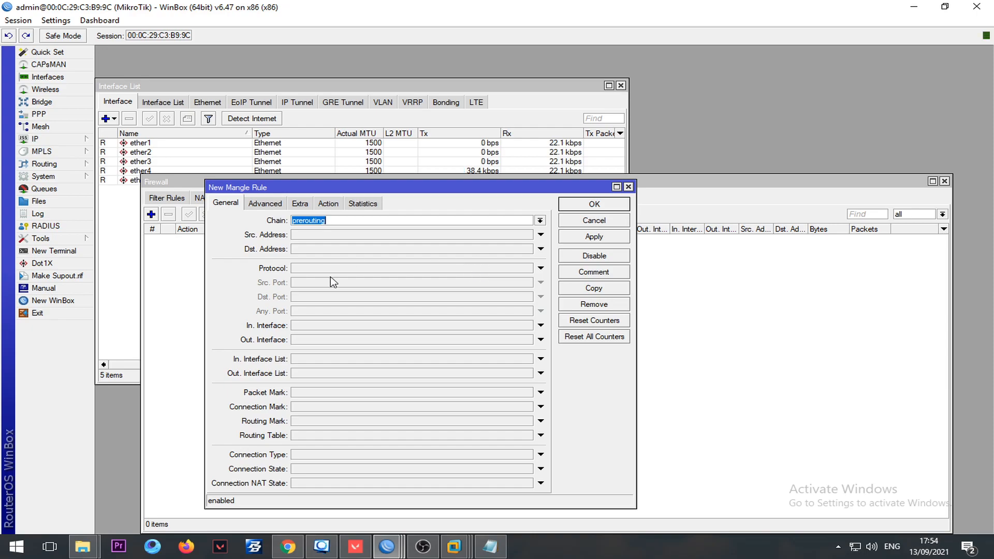
click(391, 268)
click(527, 268)
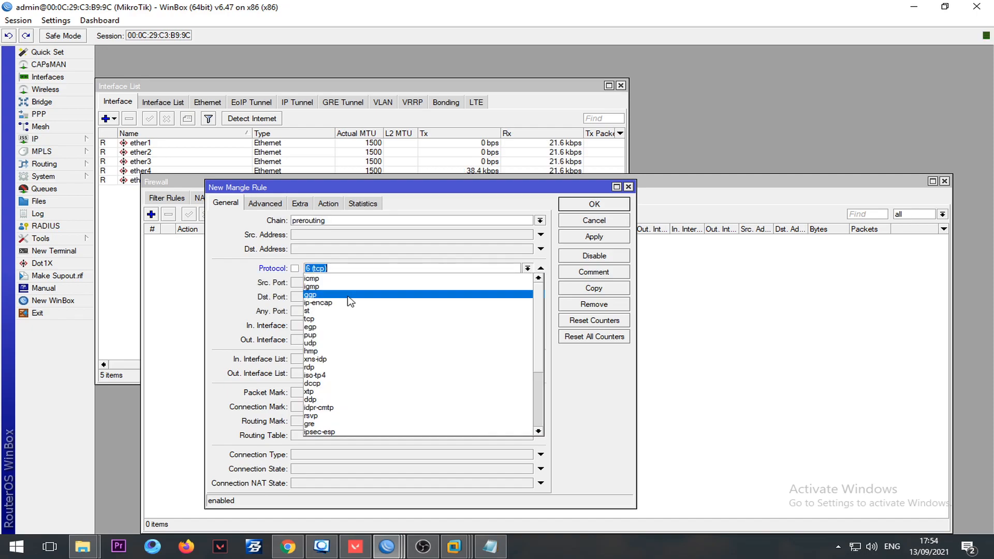
click(357, 277)
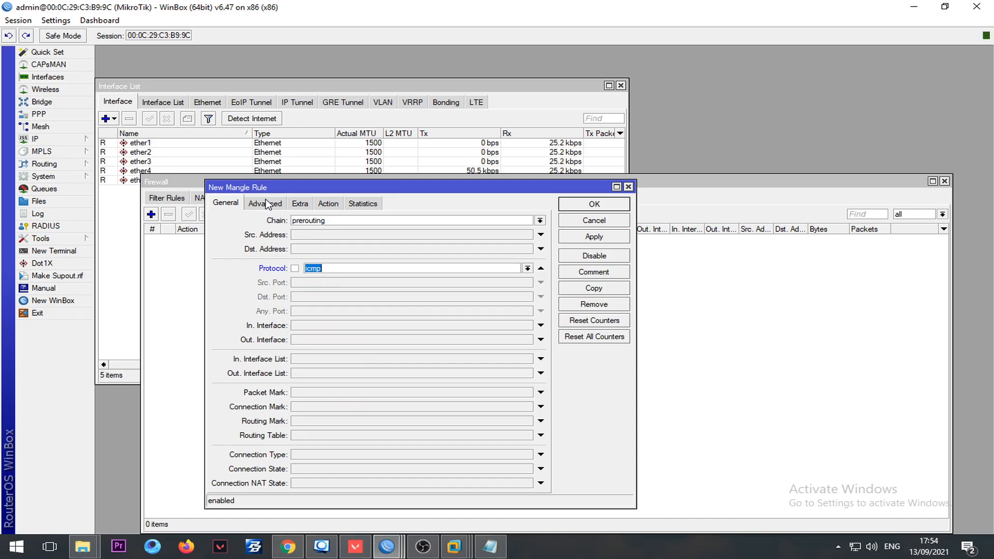
- Set the icmp Mangle rule to mark connection as "DNS/ICMP Packet" without passthrough and save it
click(328, 203)
click(315, 220)
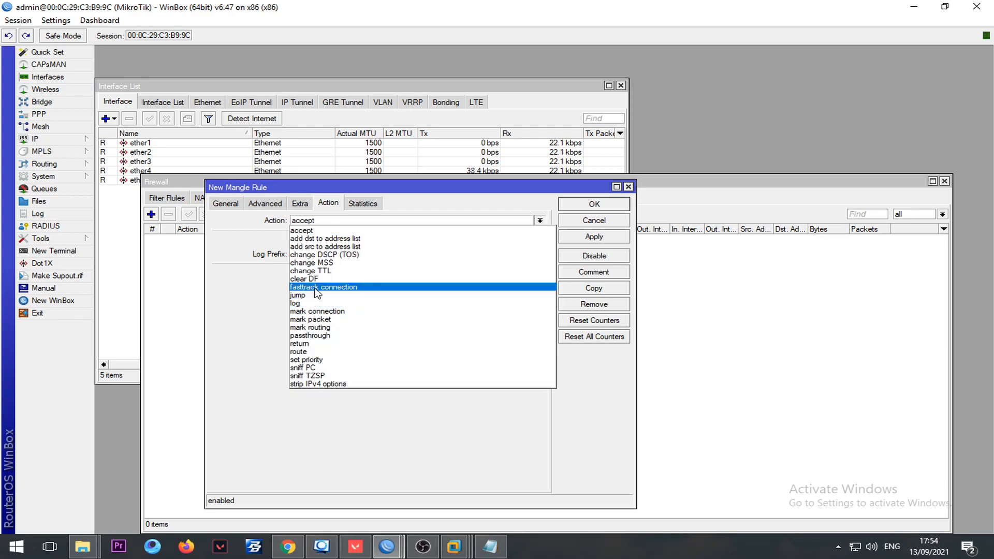
click(320, 311)
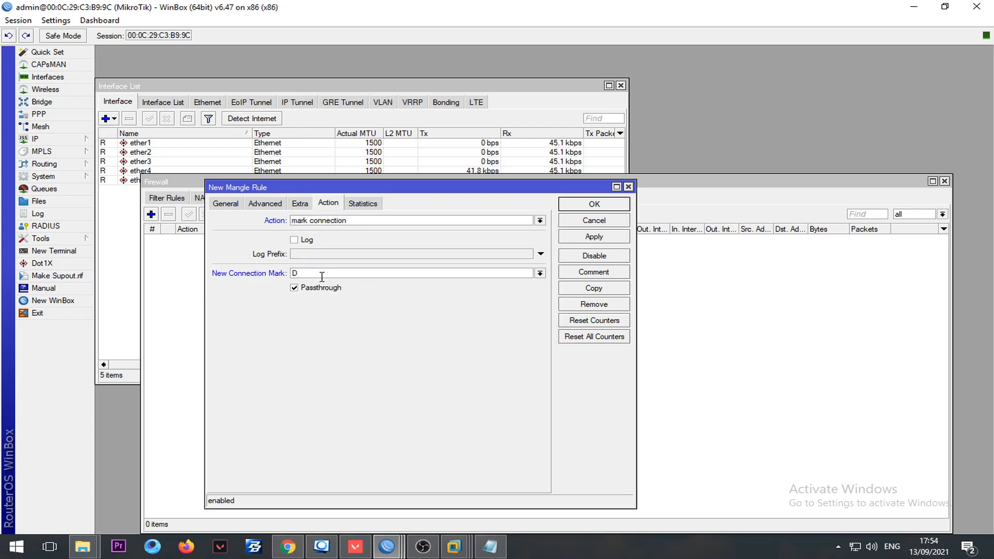
text(ICMP Packet)
key(Return)
click(326, 240)
double_click(327, 239)
click(320, 291)
click(600, 237)
click(594, 204)
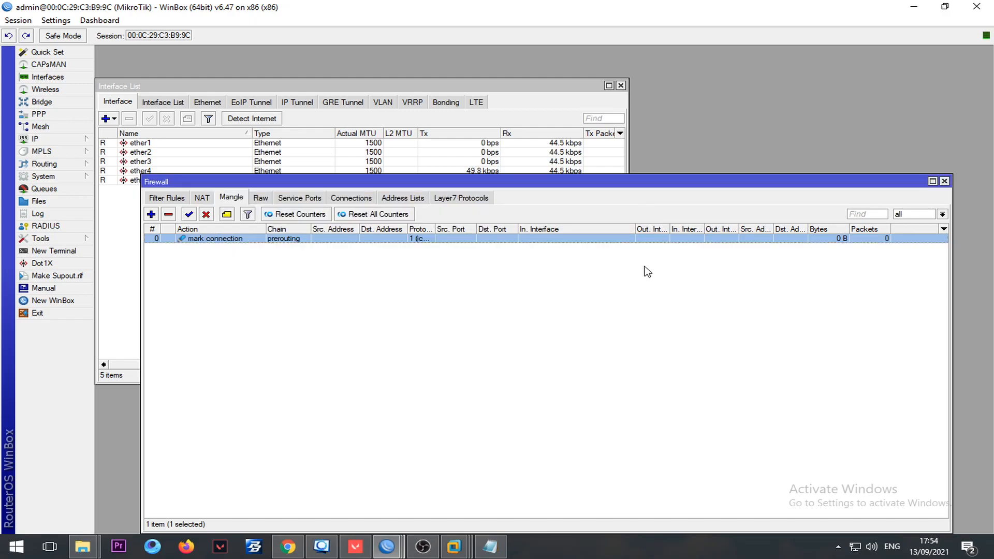
- Duplicate the icmp Mangle rule, switching the copy to the forward chain with no protocol and connection mark DNS/ICMP Packet
double_click(621, 239)
click(595, 288)
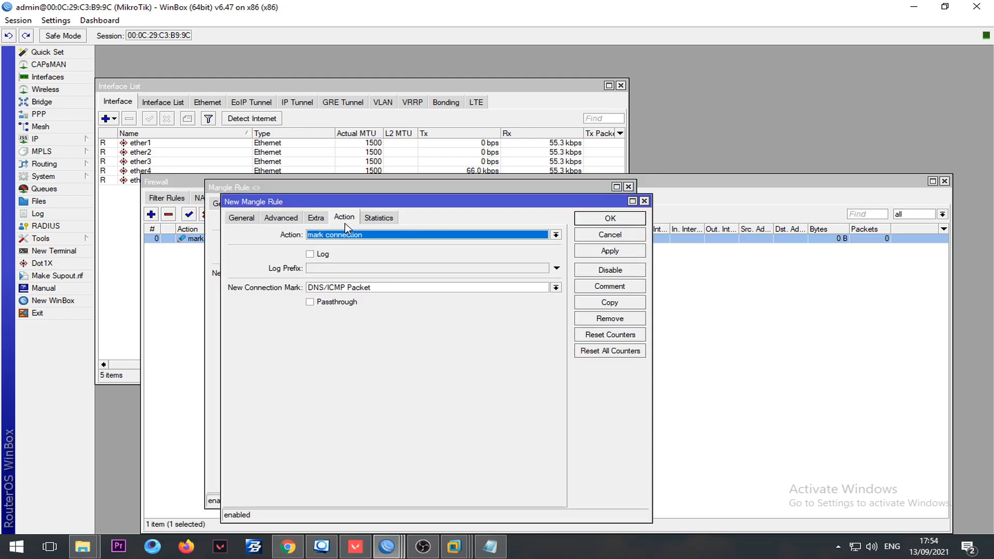
click(240, 218)
click(555, 235)
click(395, 258)
click(557, 283)
click(346, 421)
click(543, 421)
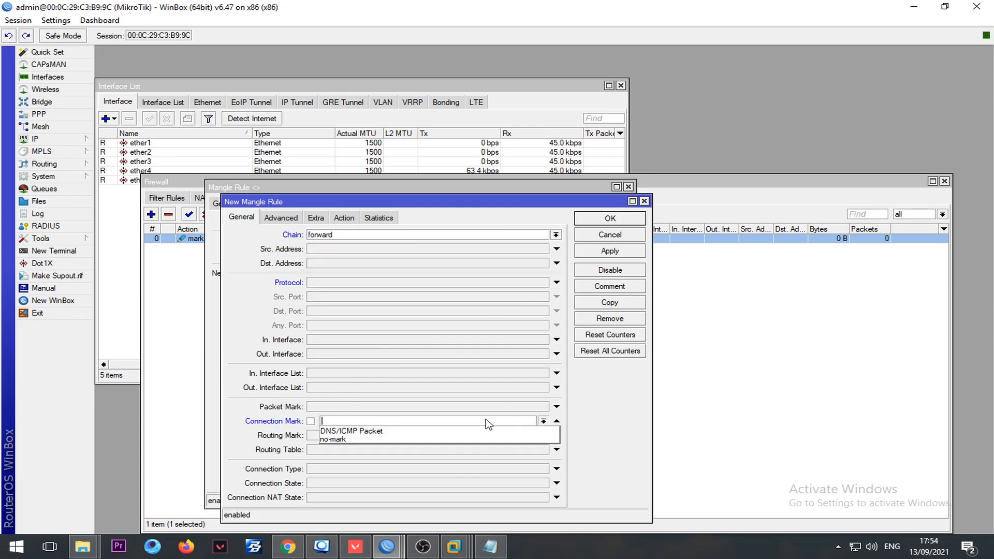
click(456, 431)
- Set the forward rule's action to mark packet with new packet mark "Down = DNS/ICMP Packet" and save it
click(344, 218)
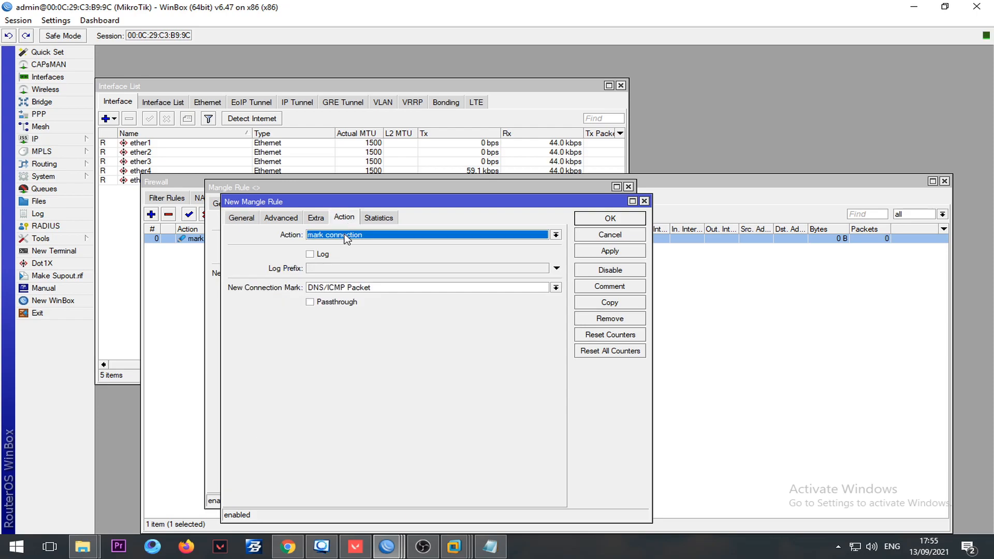
click(343, 235)
click(342, 334)
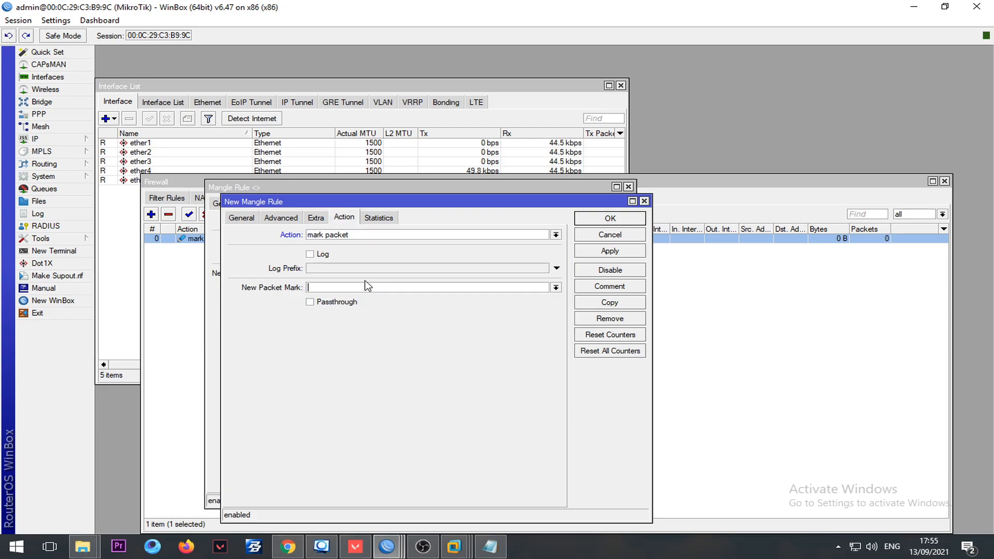
click(367, 286)
text(DOwnl)
key(BackSpace)
key(BackSpace)
key(BackSpace)
text(Down = )
text(DNS/ICMP Packet)
key(Return)
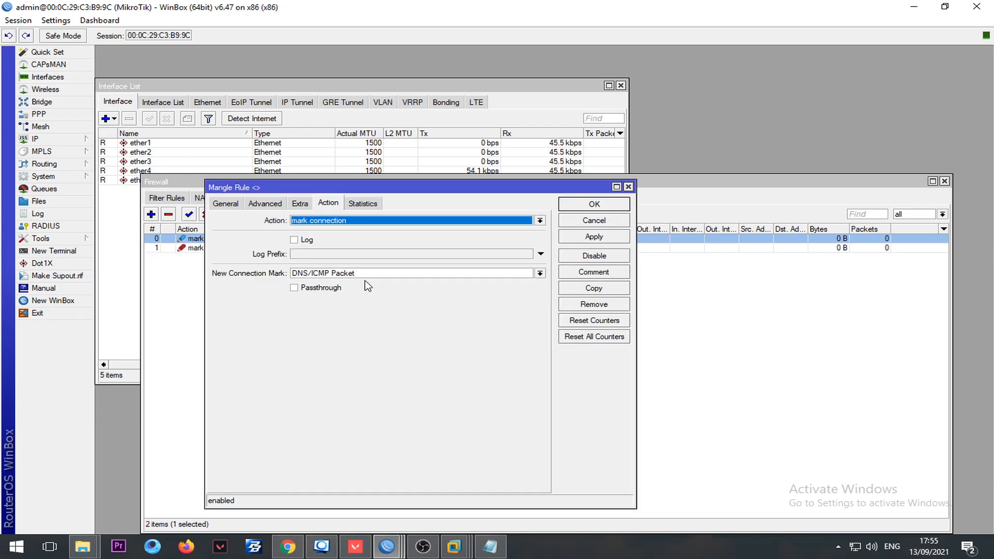
key(Return)
click(389, 306)
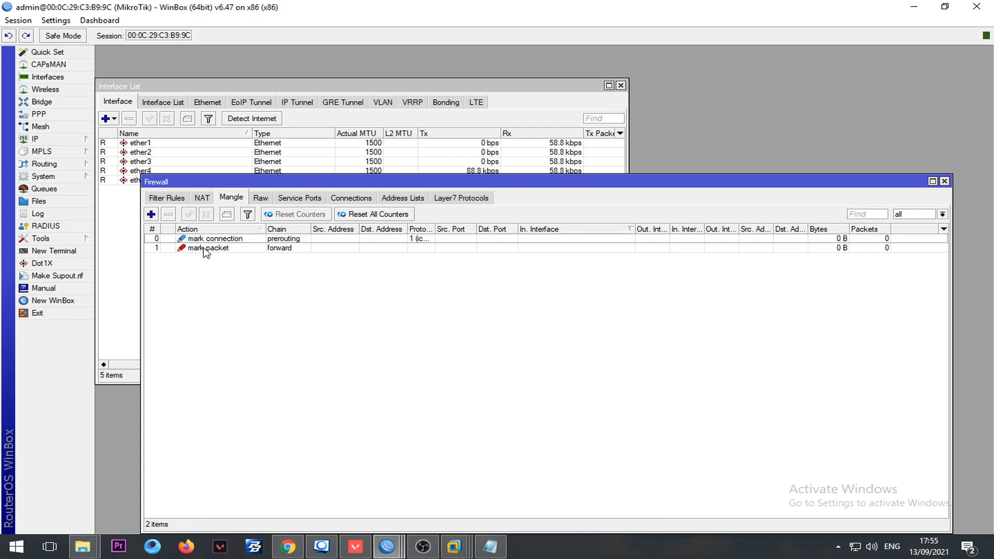
- Duplicate the icmp mark-connection rule on the prerouting chain, clearing its protocol and adding in-interface ether1
click(214, 240)
click(263, 270)
double_click(265, 238)
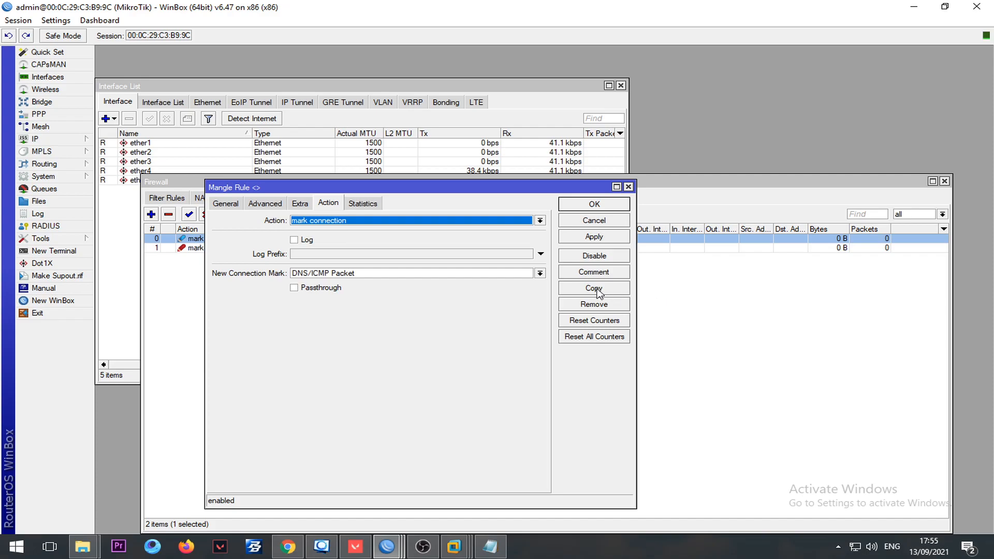
click(226, 203)
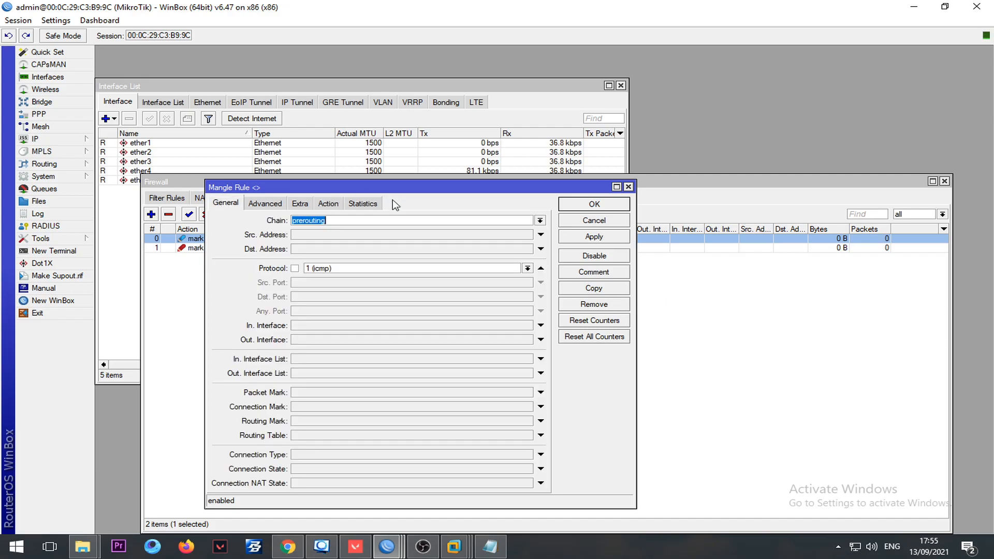
click(592, 287)
click(236, 218)
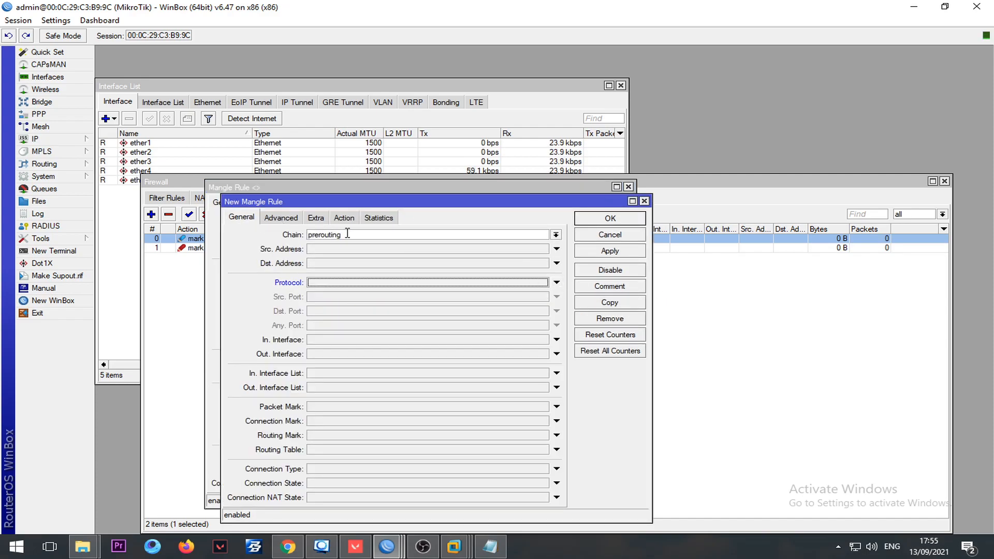
click(281, 222)
click(244, 218)
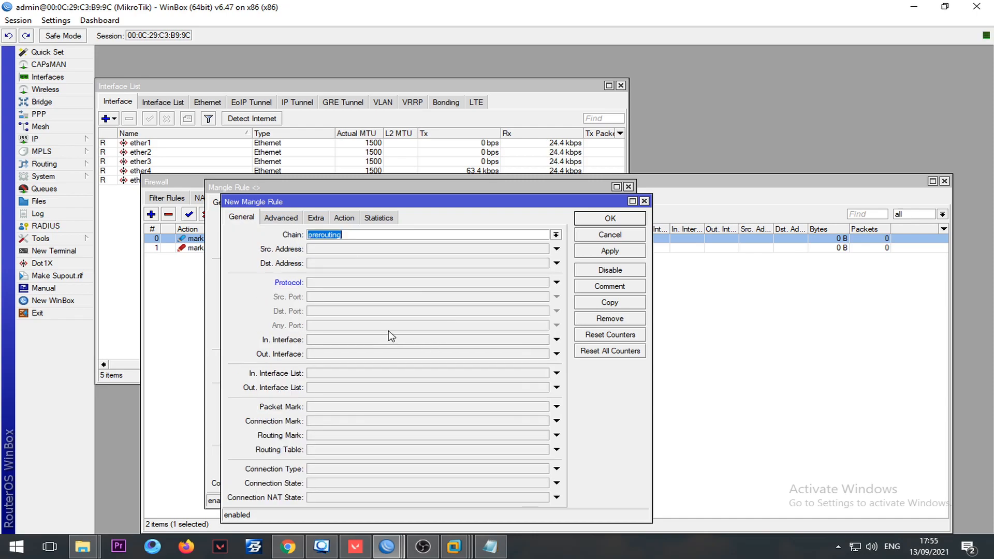
click(371, 339)
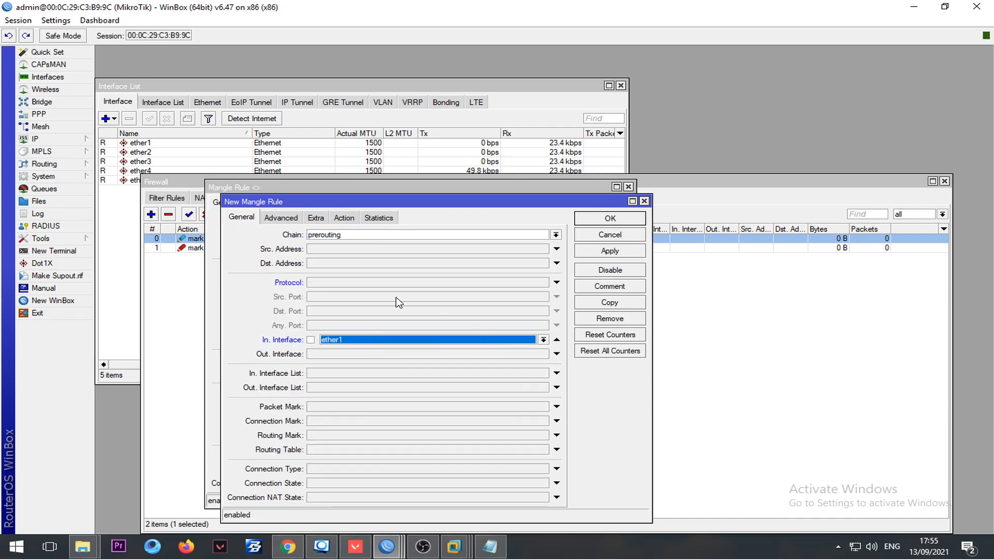
- Set protocol tcp with destination ports 443,80,8080-8090,5228,3478,5222,21,22,23,25, and negate both the port match and in-interface ether1
click(393, 282)
click(543, 282)
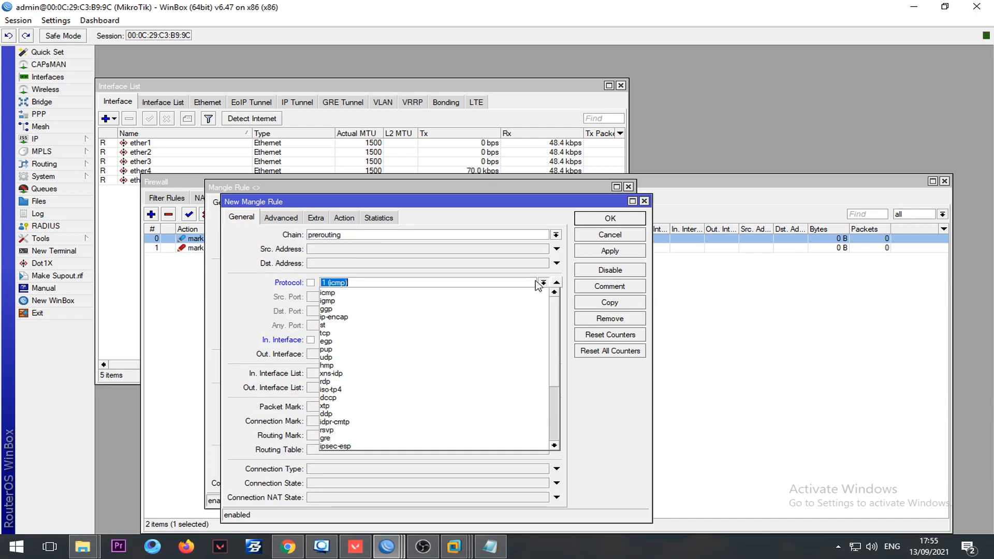
click(325, 342)
click(327, 310)
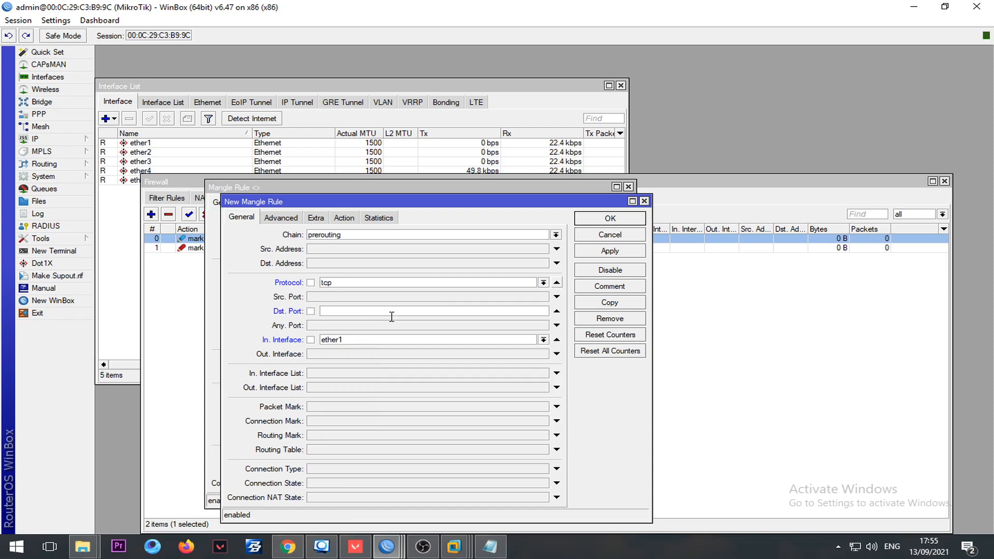
text(443,80,8080-8090,5228,3)
key(BackSpace)
text(8,5222,)
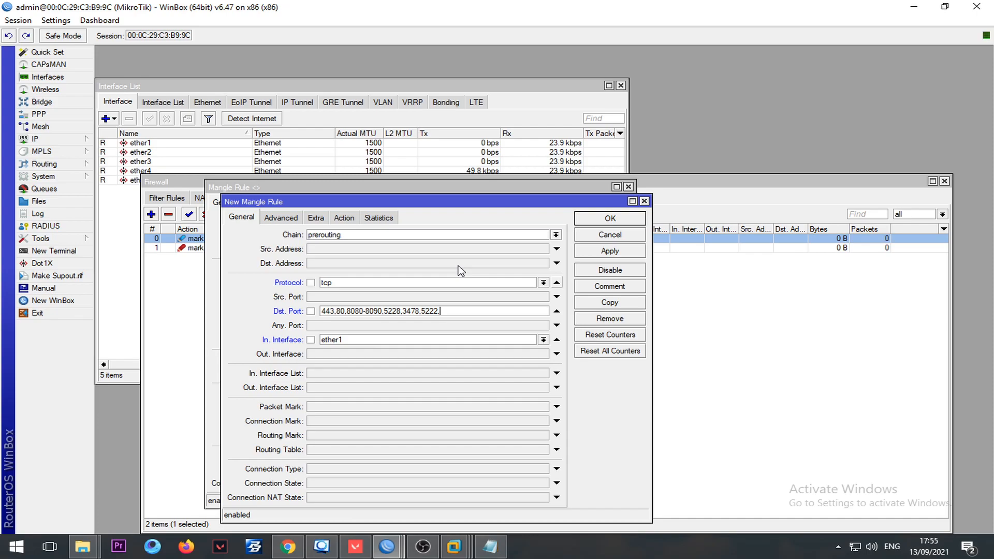
text(,21,2)
key(BackSpace)
click(311, 311)
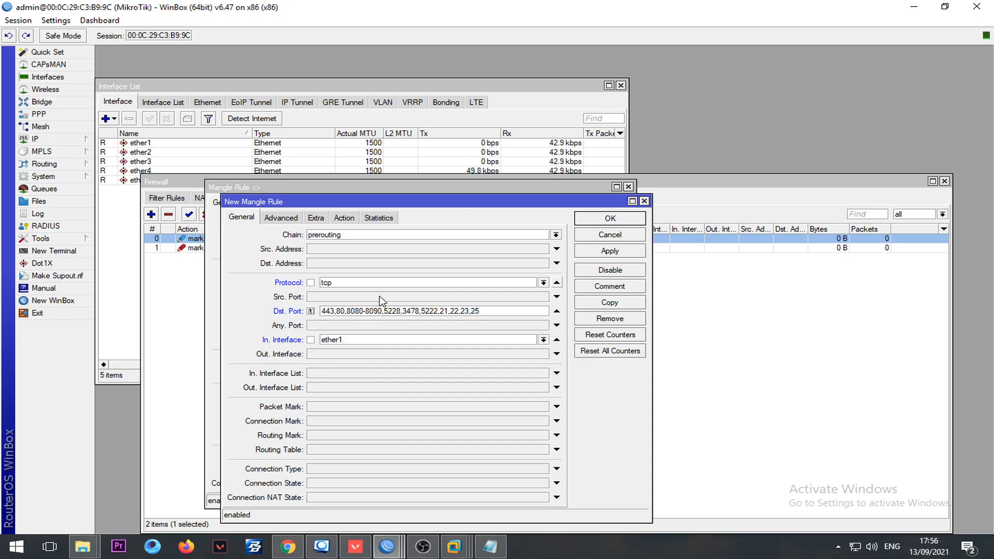
click(310, 339)
- Match source address list "IP - Lokal" and destination address list "IP - Game" in the new tcp rule
click(277, 219)
click(543, 234)
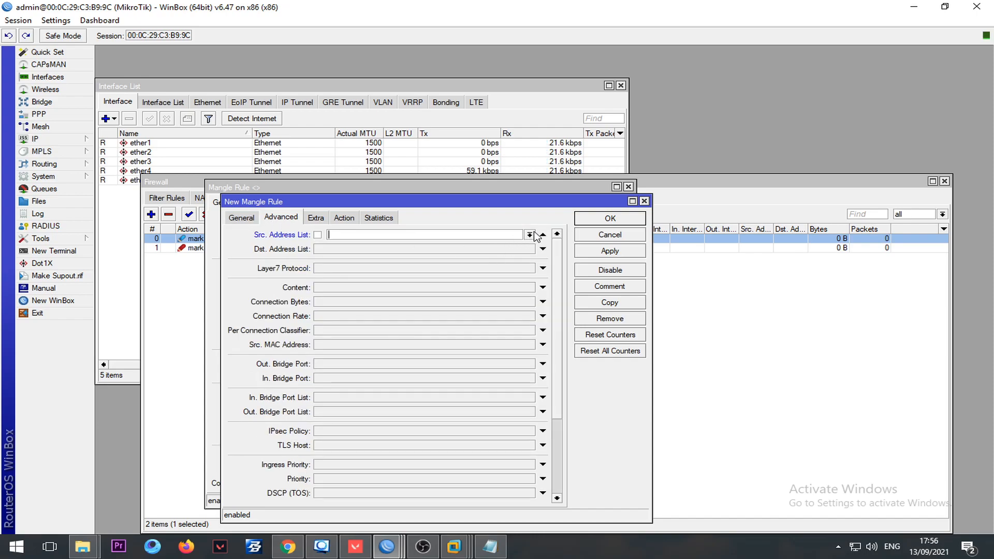
click(530, 235)
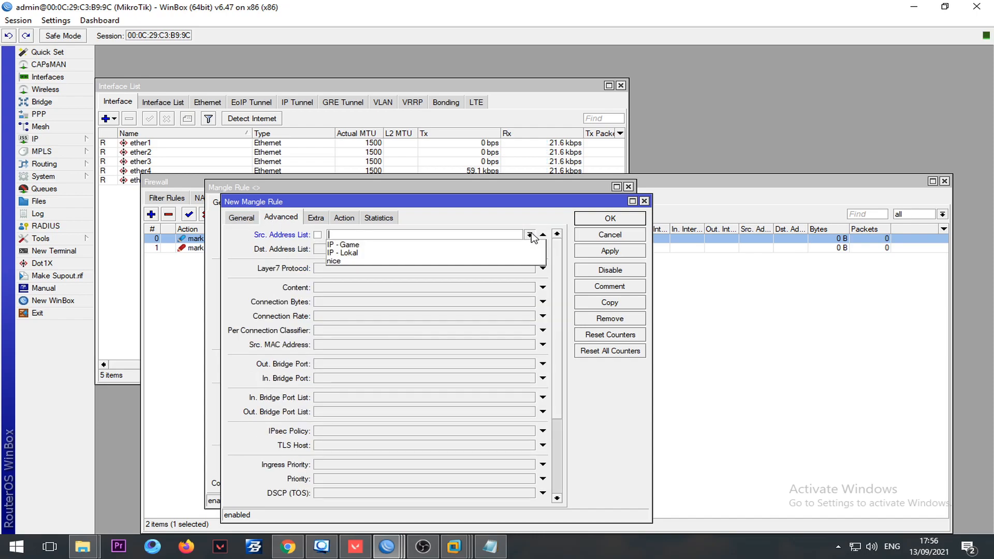
click(427, 253)
click(466, 250)
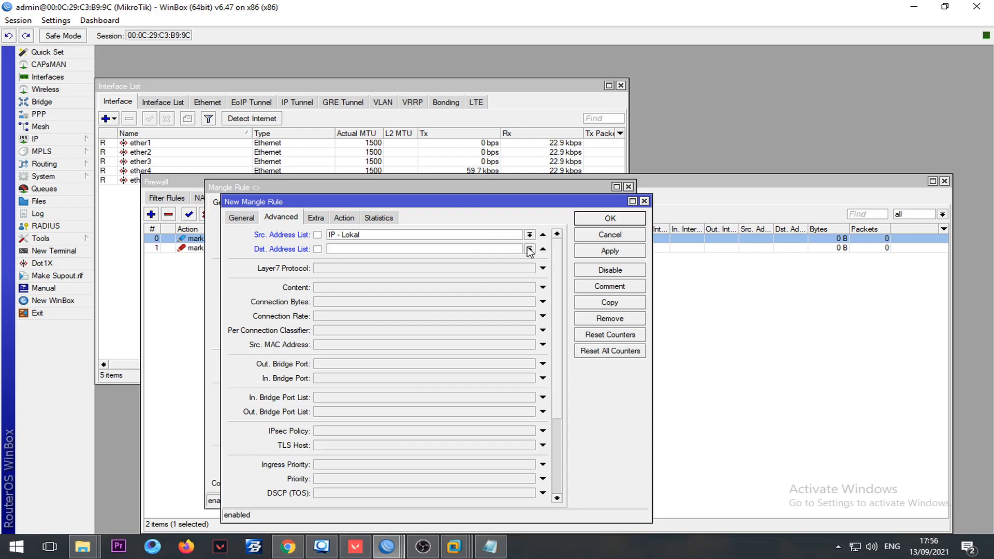
click(423, 548)
click(423, 548)
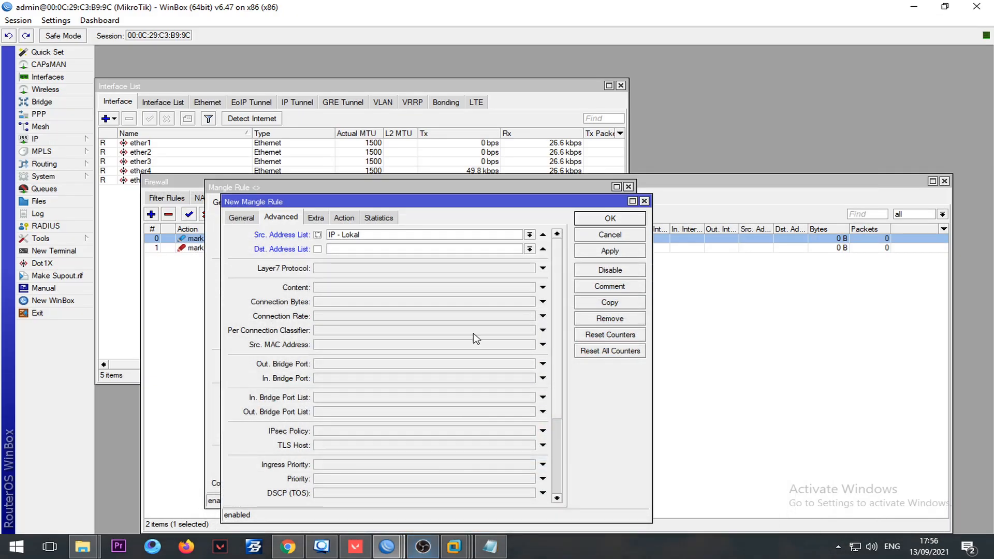
click(529, 249)
click(424, 260)
- Set the tcp rule's new connection mark to "Koneksi Game" and save it, closing the original icmp rule too
click(344, 218)
click(351, 238)
click(350, 237)
drag(373, 287, 301, 289)
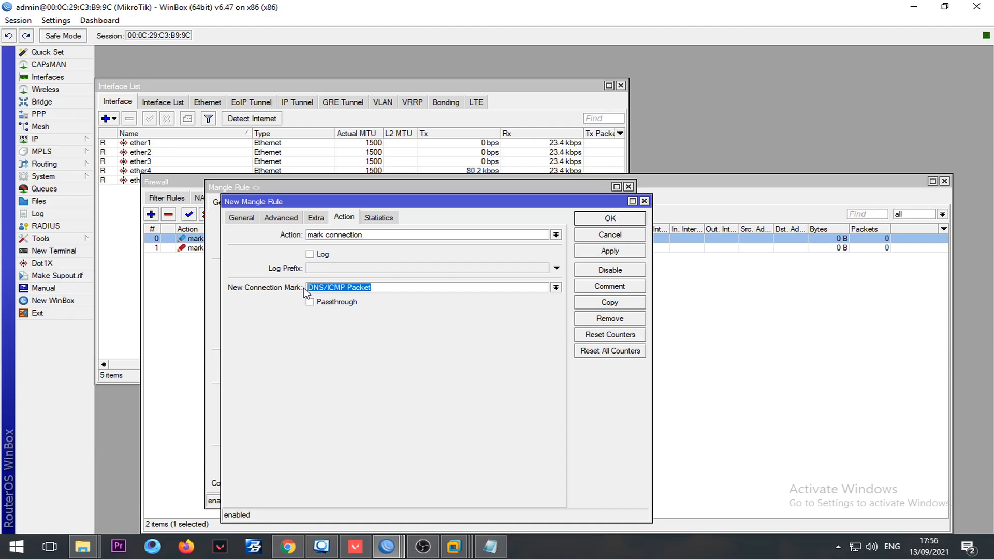
text(Koneksi Game)
key(Return)
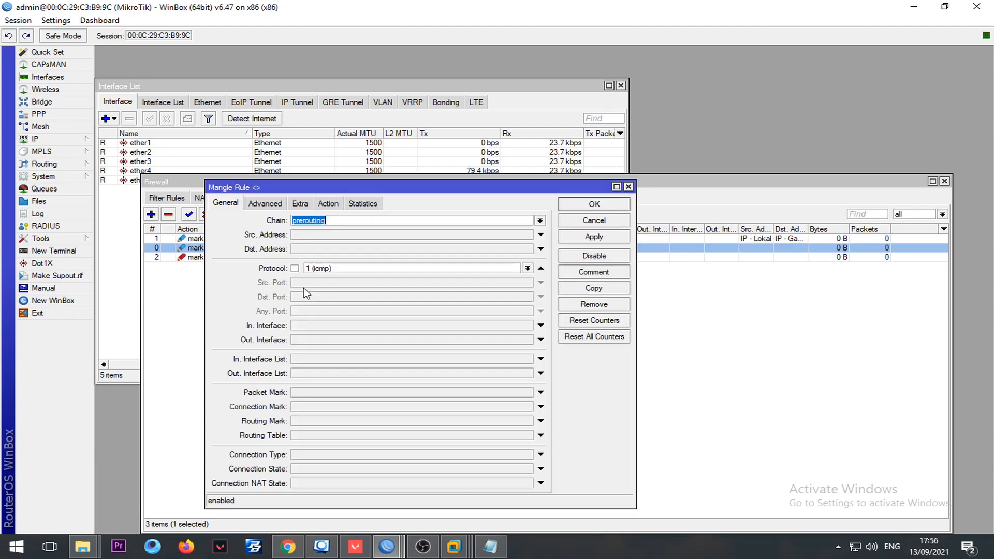
key(Return)
- Sort the Mangle rules by number and move the tcp game rule to the end of the list
click(282, 240)
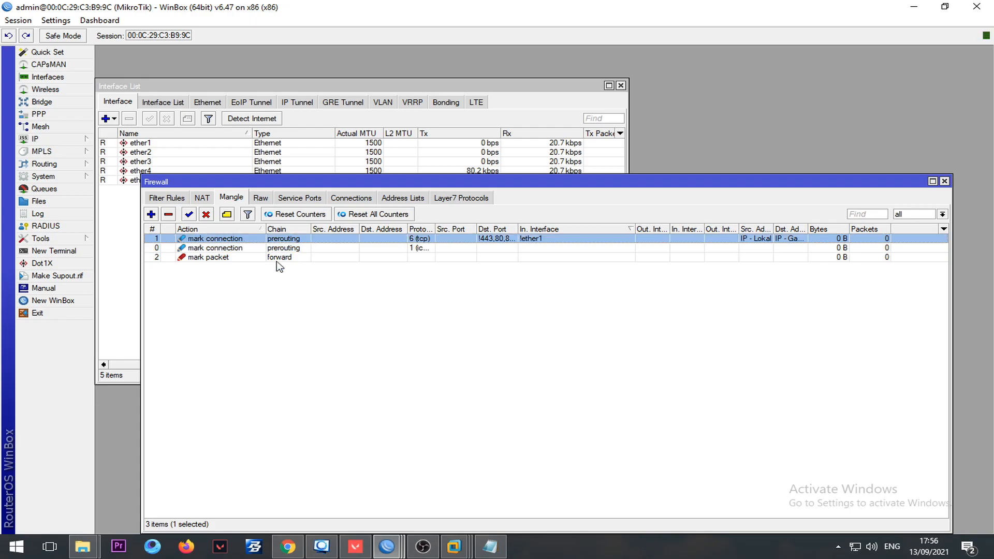
click(153, 231)
drag(199, 248, 216, 279)
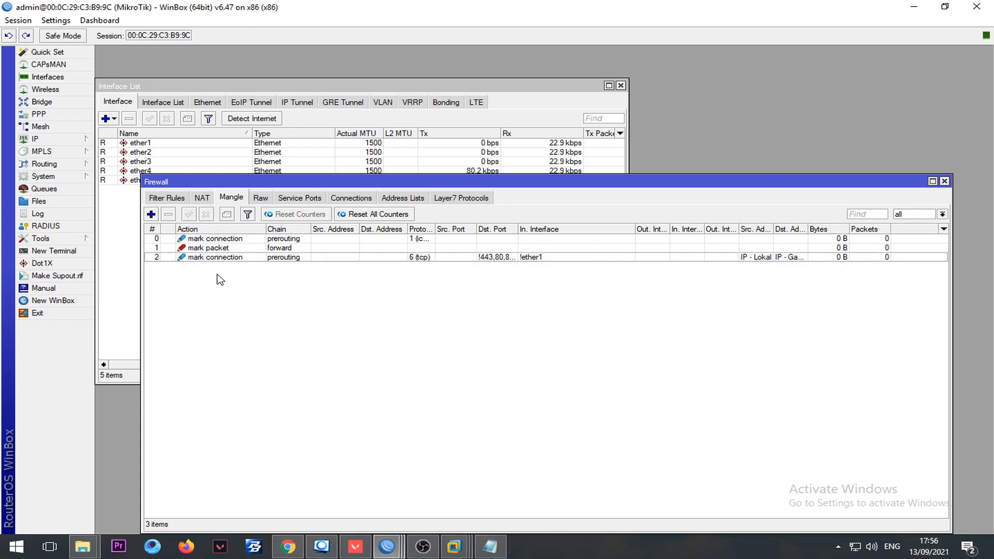
- Duplicate the tcp game rule with protocol udp, keeping connection mark Koneksi Game, and save the copy
double_click(224, 257)
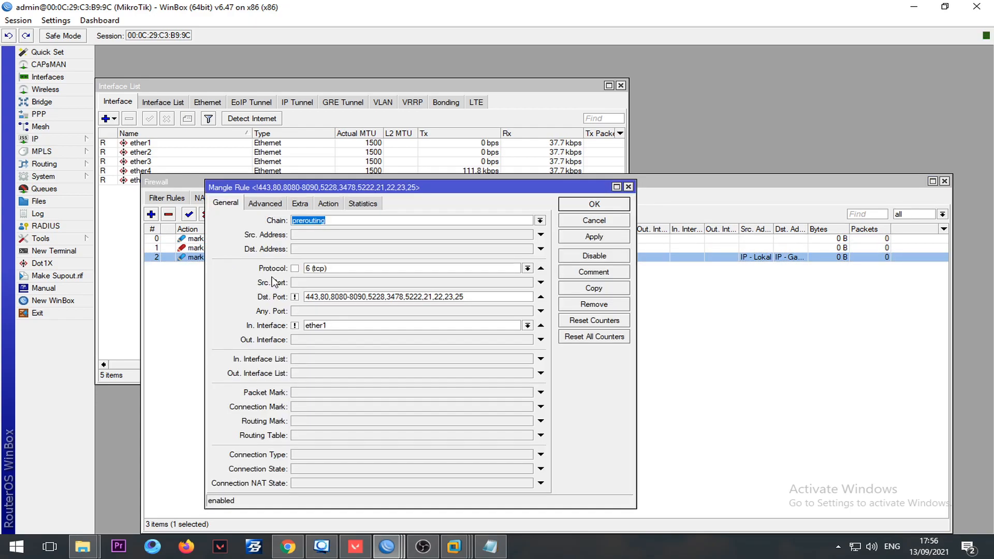
click(593, 288)
click(543, 282)
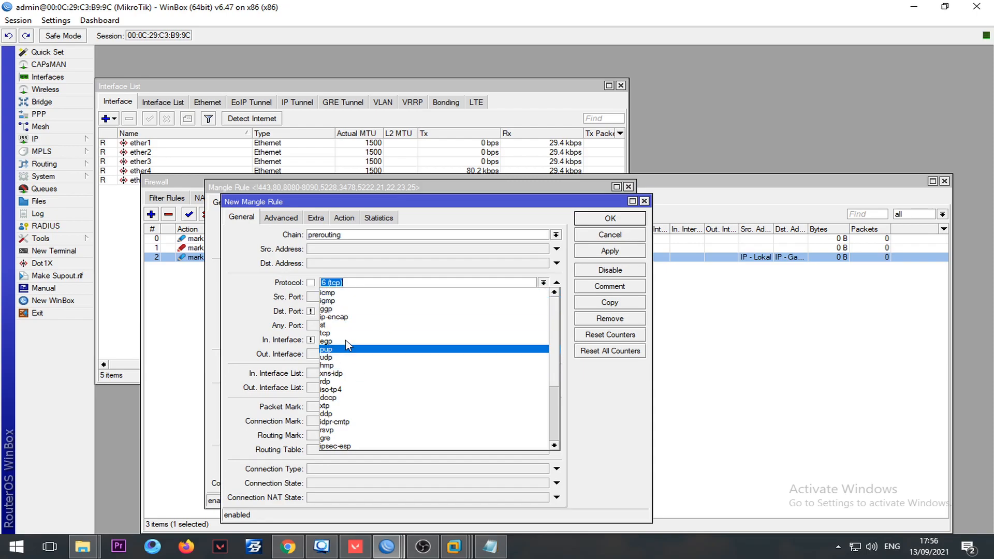
click(331, 358)
click(344, 217)
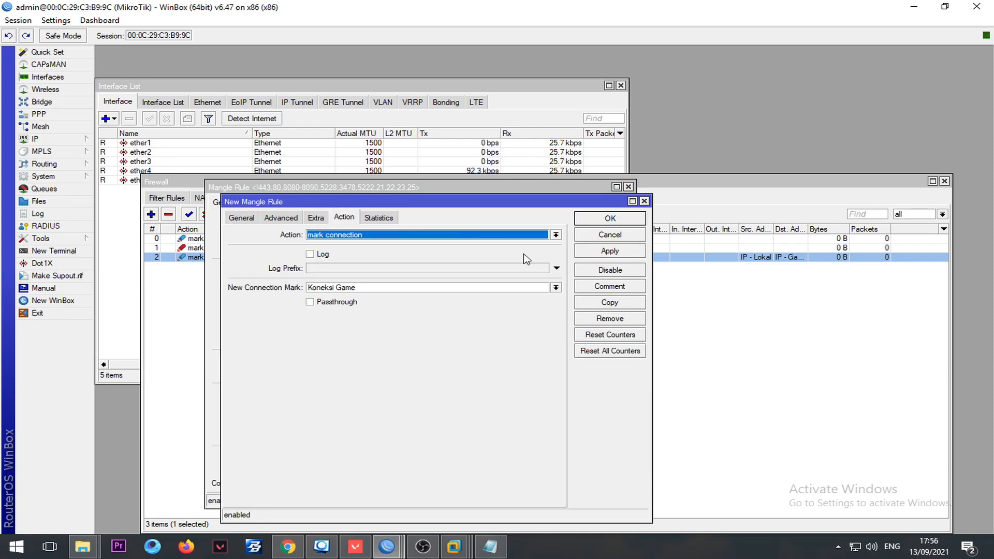
click(616, 251)
click(611, 219)
click(565, 205)
click(405, 284)
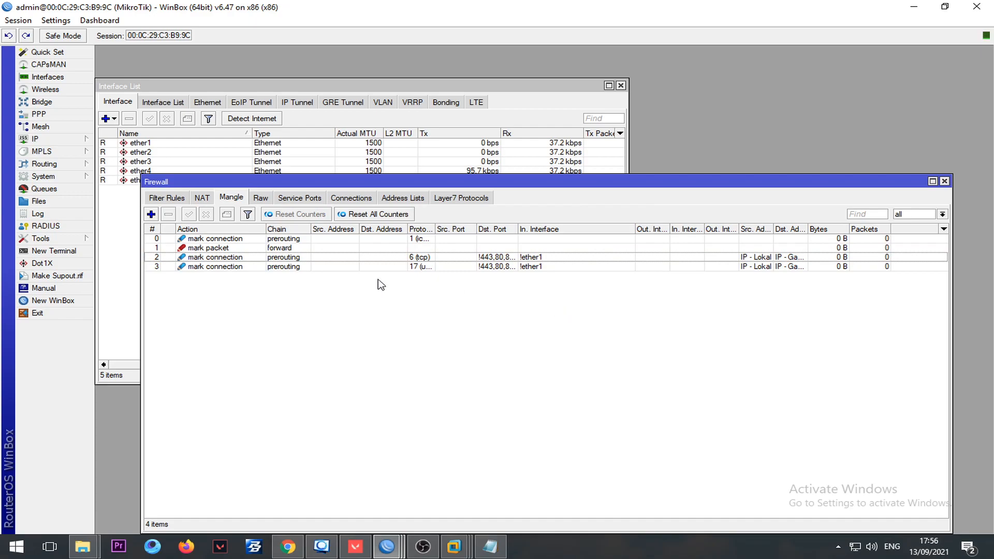
double_click(326, 267)
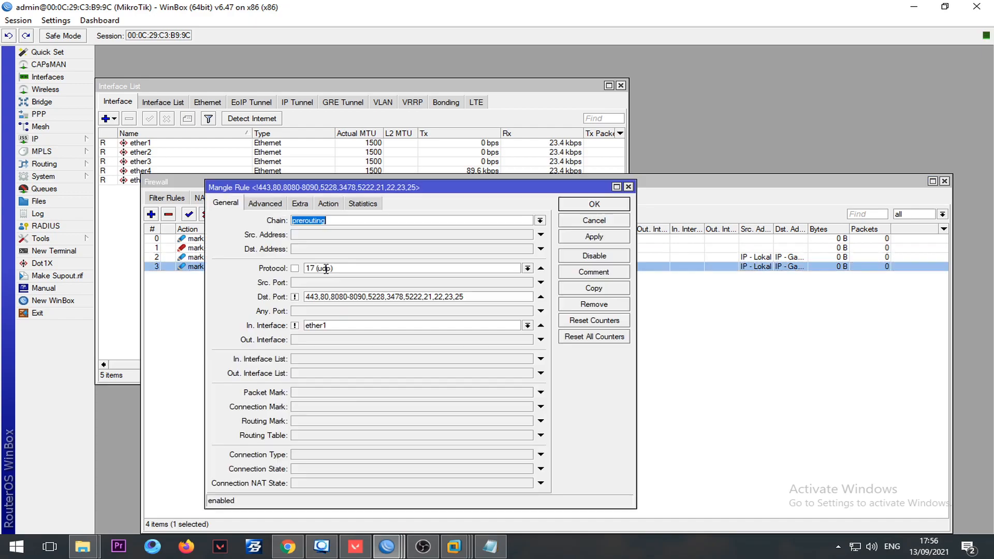
key(Escape)
double_click(443, 267)
key(Escape)
click(207, 250)
click(344, 275)
- Duplicate the udp game rule onto the forward chain with no protocol, connection mark Koneksi Game and non-negated in-interface ether1
double_click(335, 266)
click(599, 290)
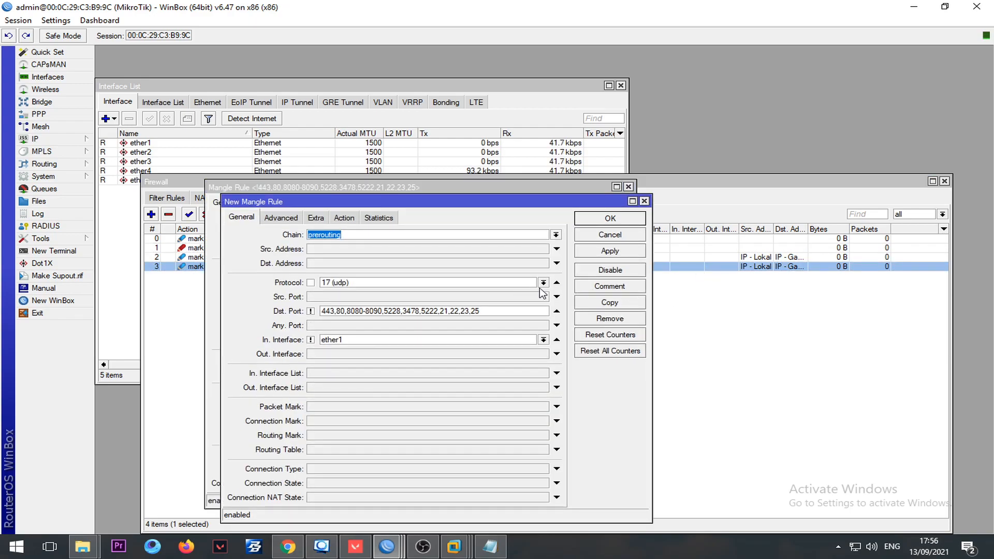
click(557, 282)
click(556, 235)
click(339, 252)
click(384, 420)
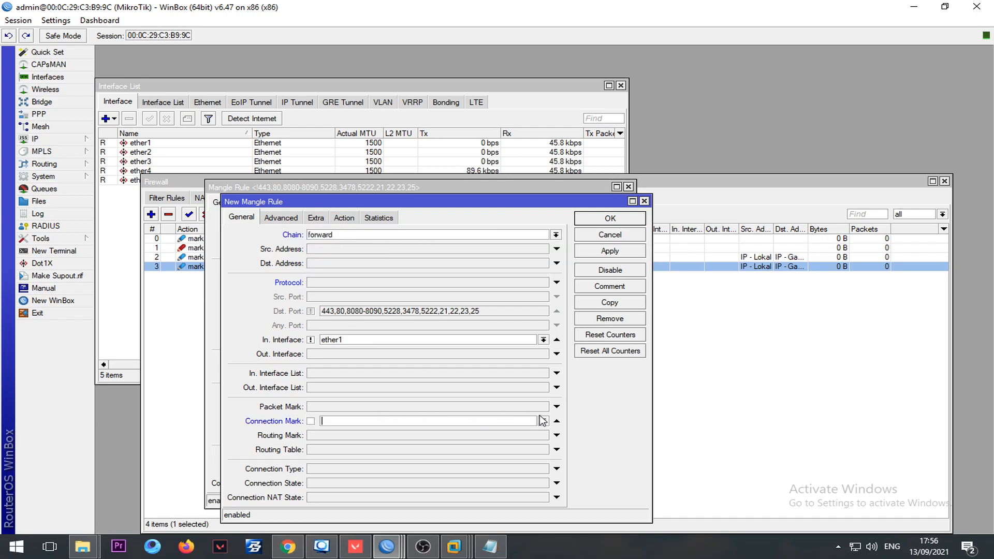
click(543, 421)
click(412, 439)
click(311, 341)
- Remove the source and destination address lists from the new forward rule
click(293, 219)
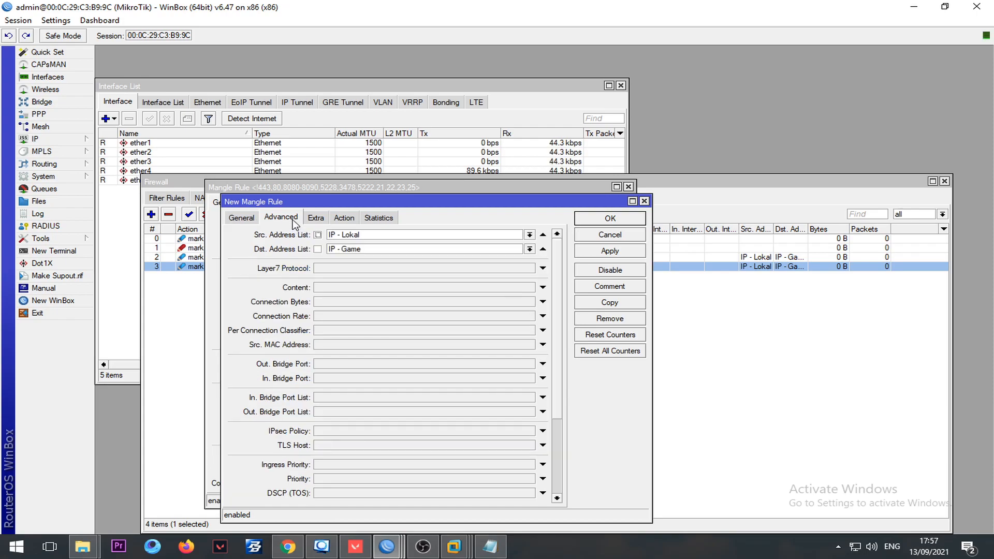
click(246, 219)
click(274, 218)
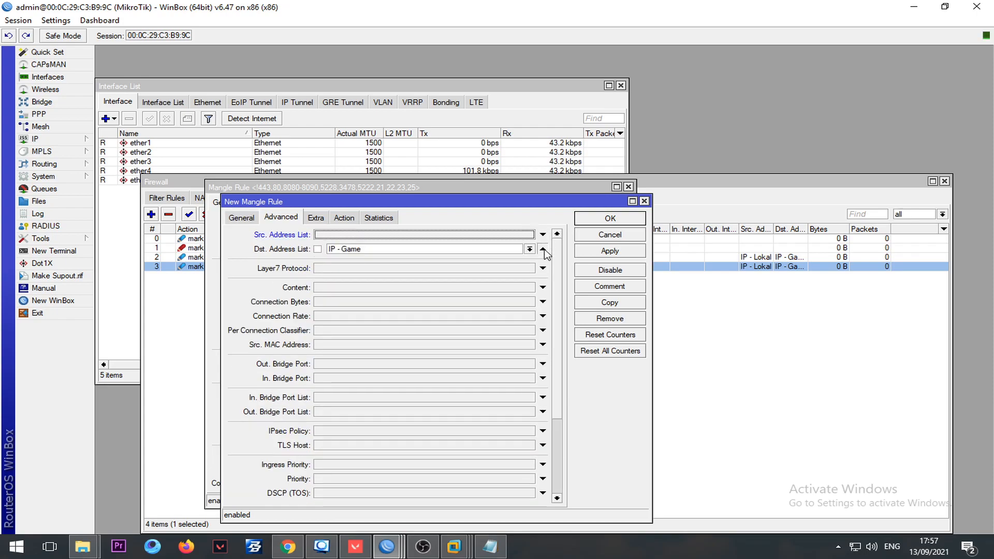
- Set the forward rule's action to mark packet with new packet mark "Download Game" and save it
click(344, 218)
click(340, 236)
click(341, 334)
click(348, 287)
text(Download)
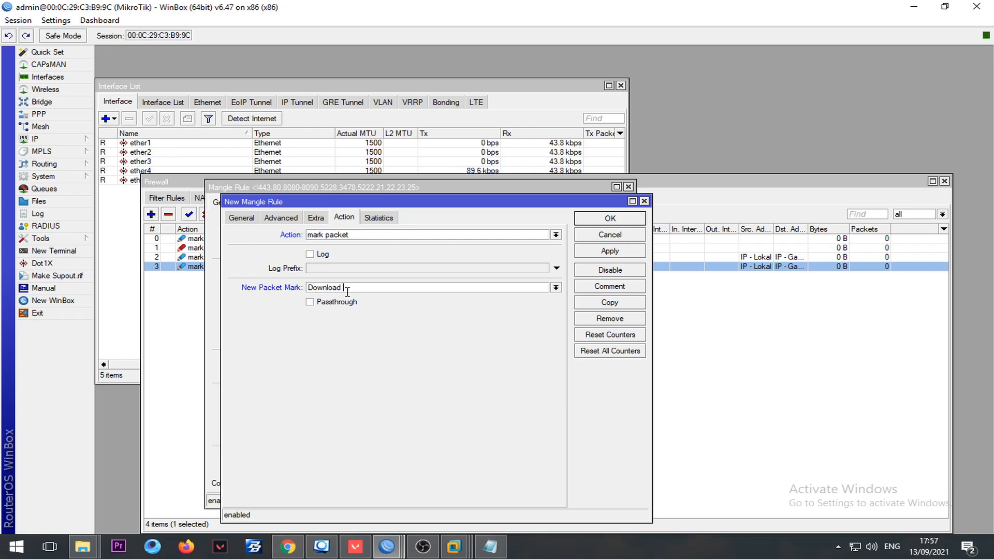
text( Game)
click(376, 303)
click(610, 250)
click(610, 218)
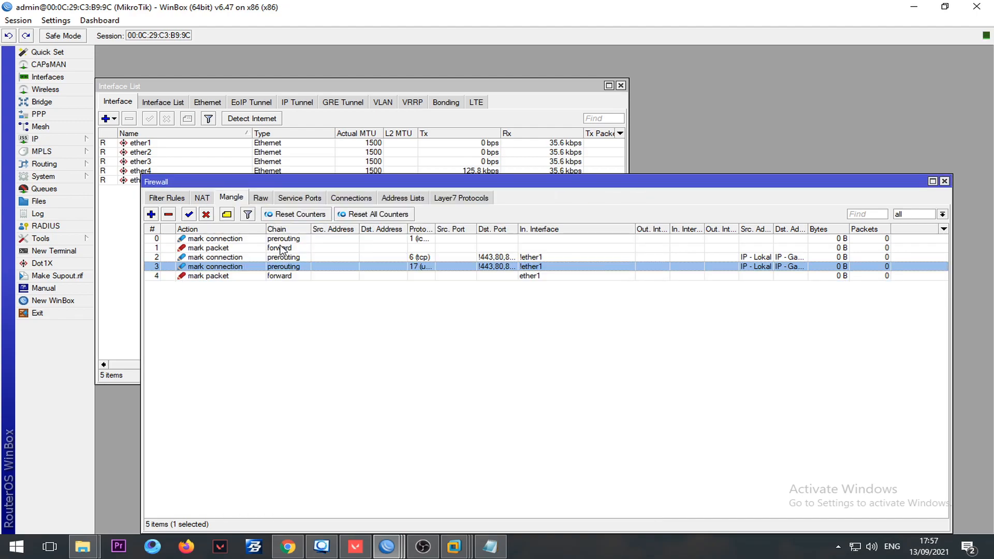
- Enable passthrough on both the tcp and udp Koneksi Game mark-connection rules and save them
double_click(298, 257)
click(331, 204)
click(327, 291)
key(Return)
key(Down)
key(Return)
click(309, 292)
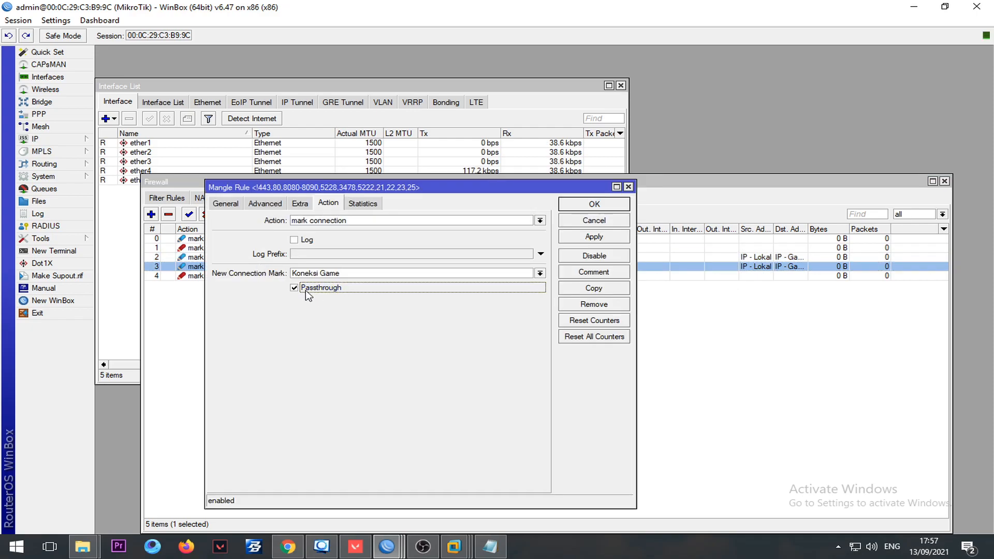
key(Return)
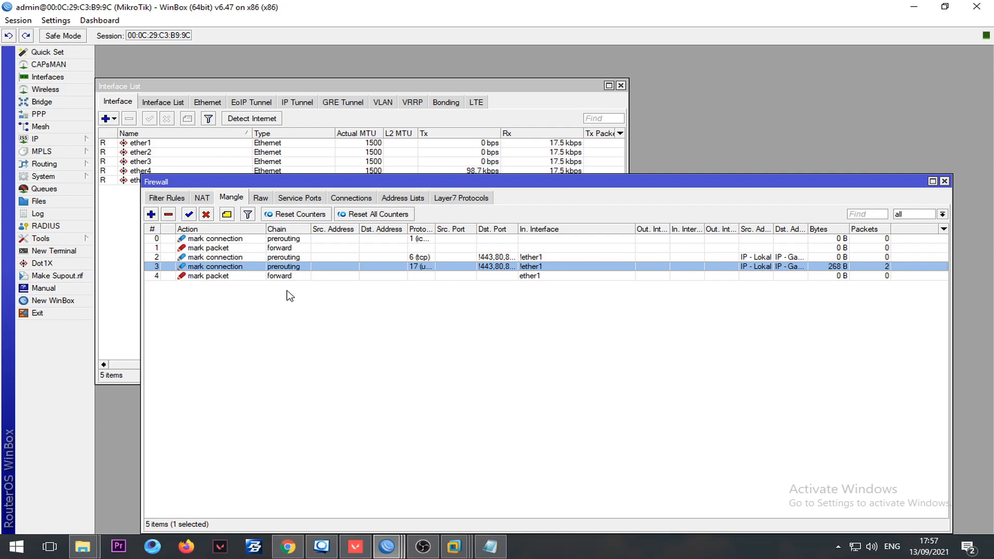
click(285, 298)
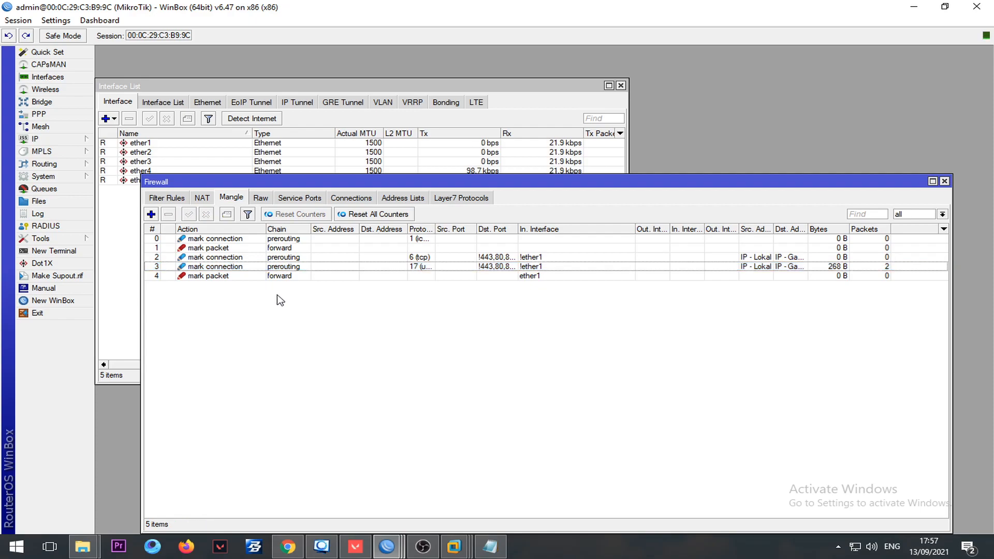
- Duplicate the Download Game forward rule and replace its in-interface with out-interface ether1
double_click(253, 277)
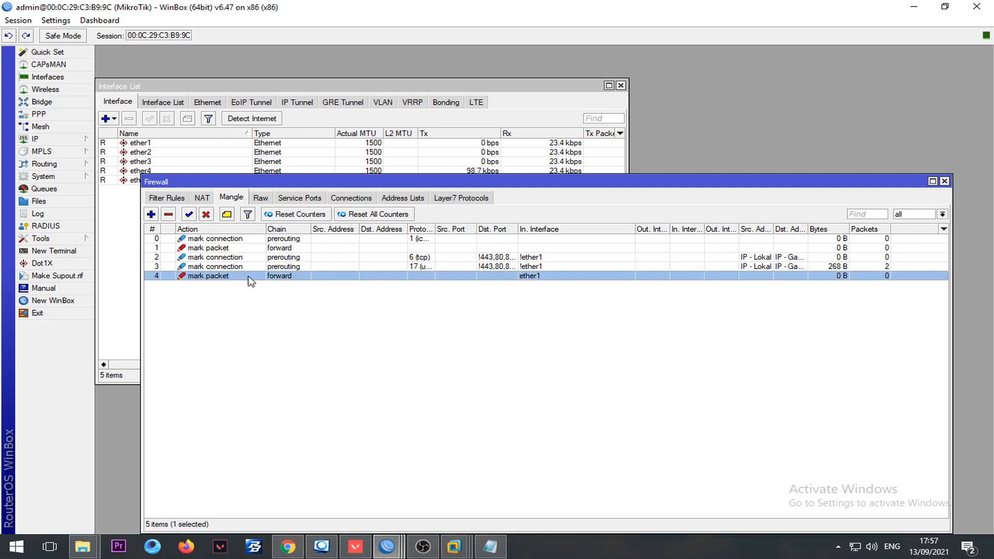
click(594, 288)
click(258, 220)
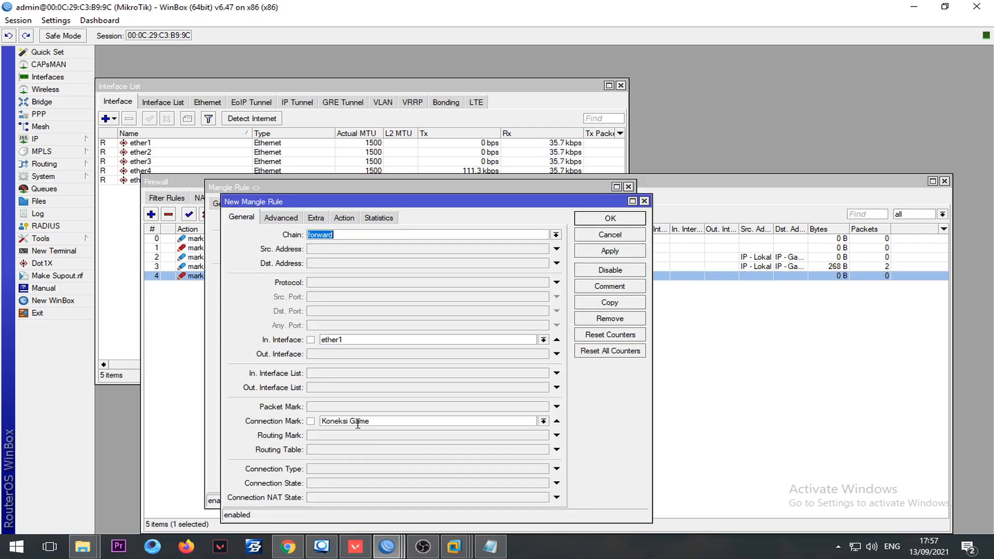
click(541, 354)
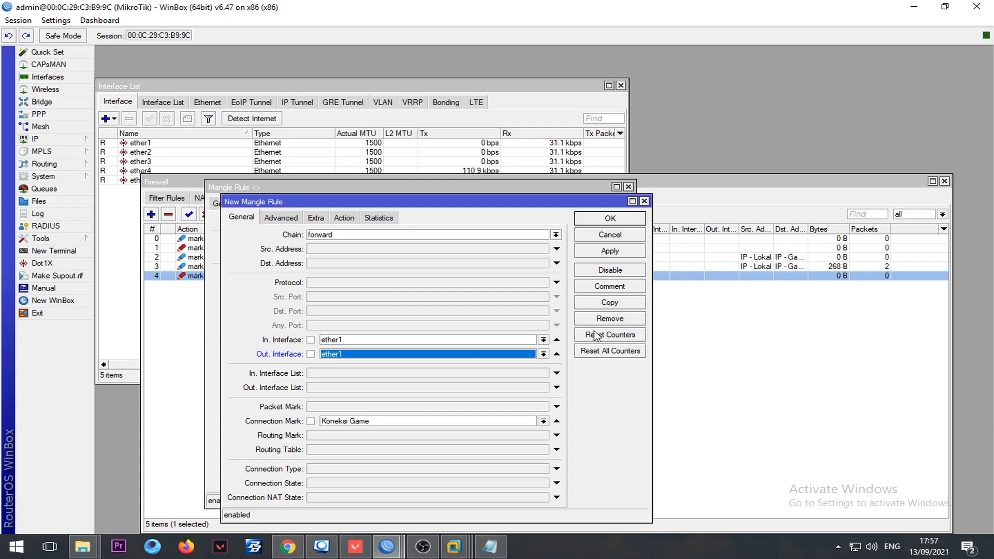
click(557, 339)
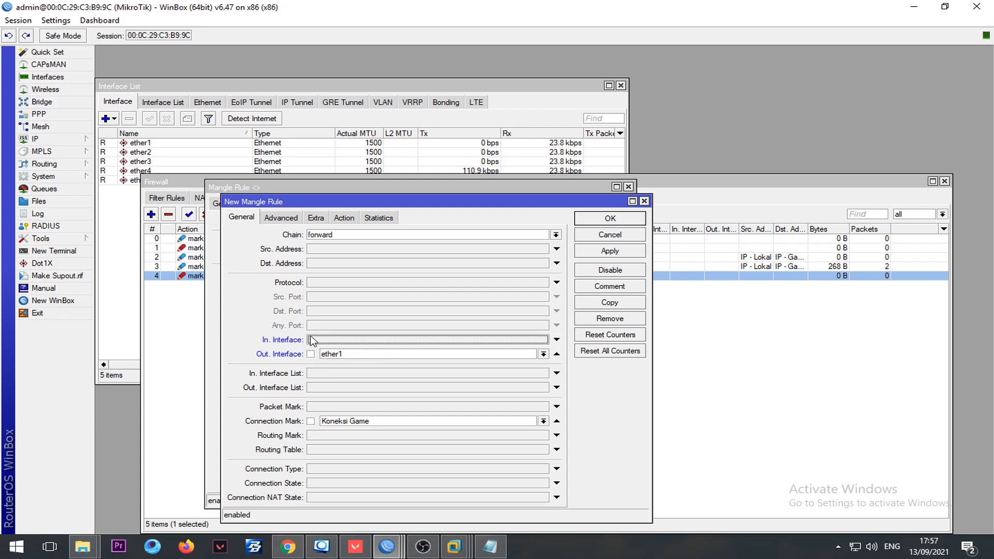
- Set the duplicated rule's new packet mark to "Upload Game" and save it
click(342, 216)
drag(340, 287, 300, 273)
text(Upload )
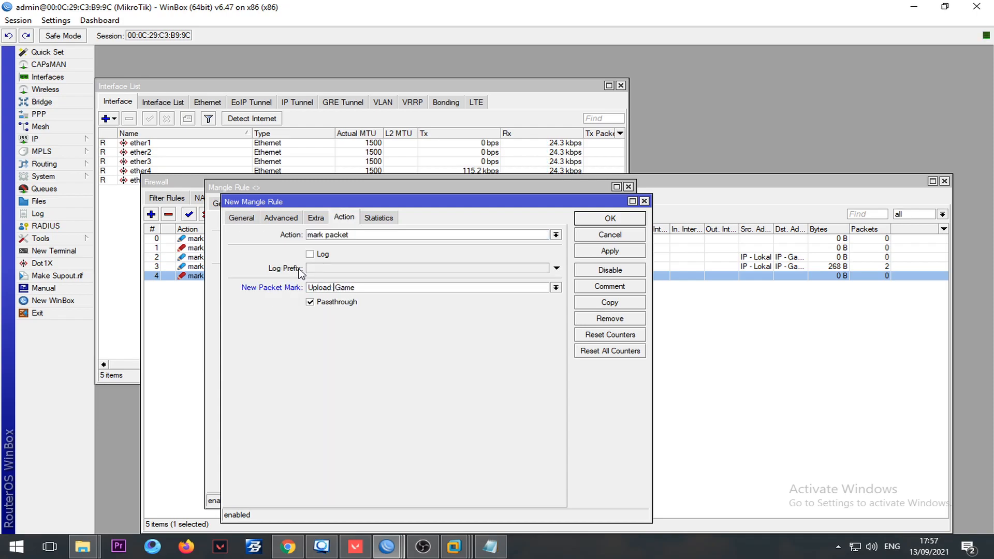
text(gam)
key(BackSpace)
key(BackSpace)
key(BackSpace)
key(Return)
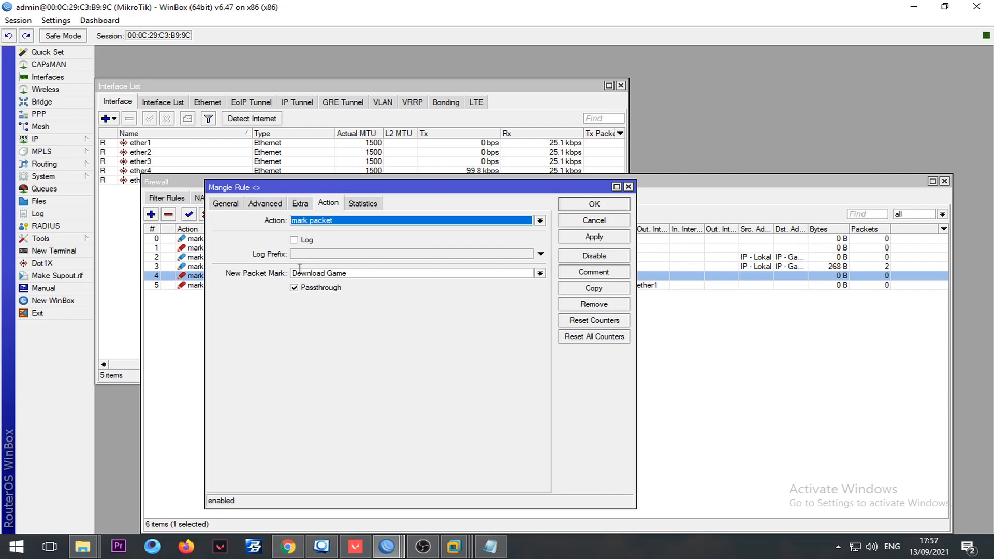
click(297, 267)
click(333, 319)
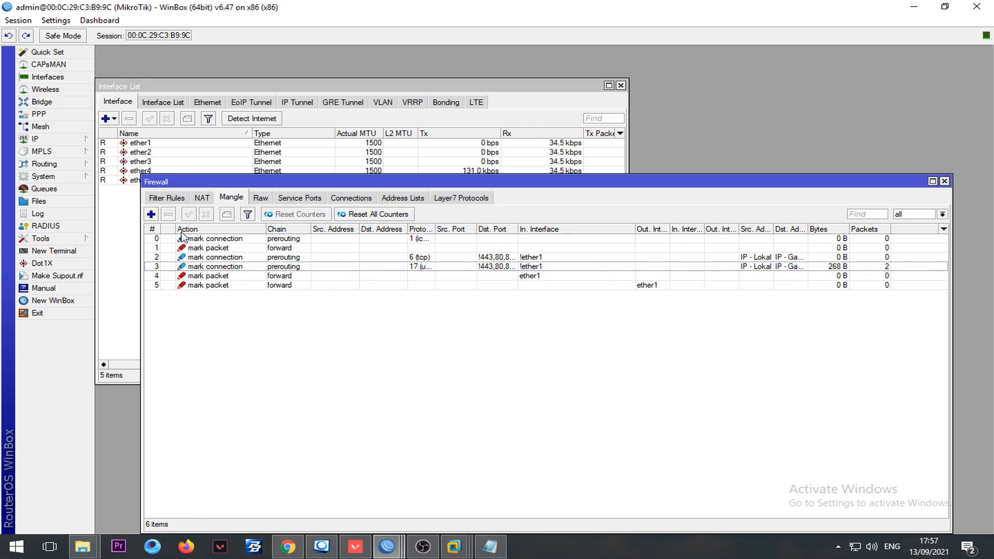
- Create a new prerouting mangle rule with negated in-interface ether1
click(152, 214)
key(Escape)
click(151, 214)
click(221, 203)
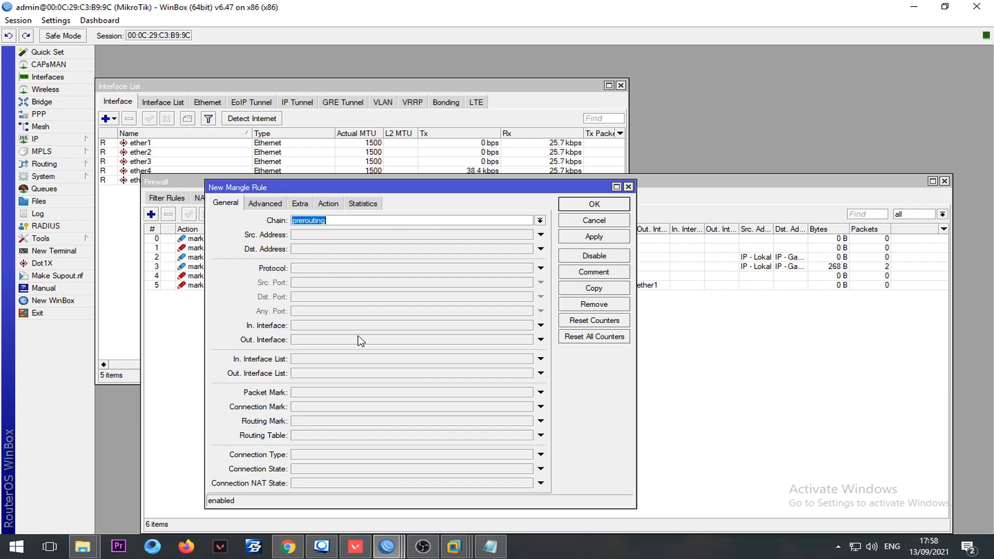
click(338, 326)
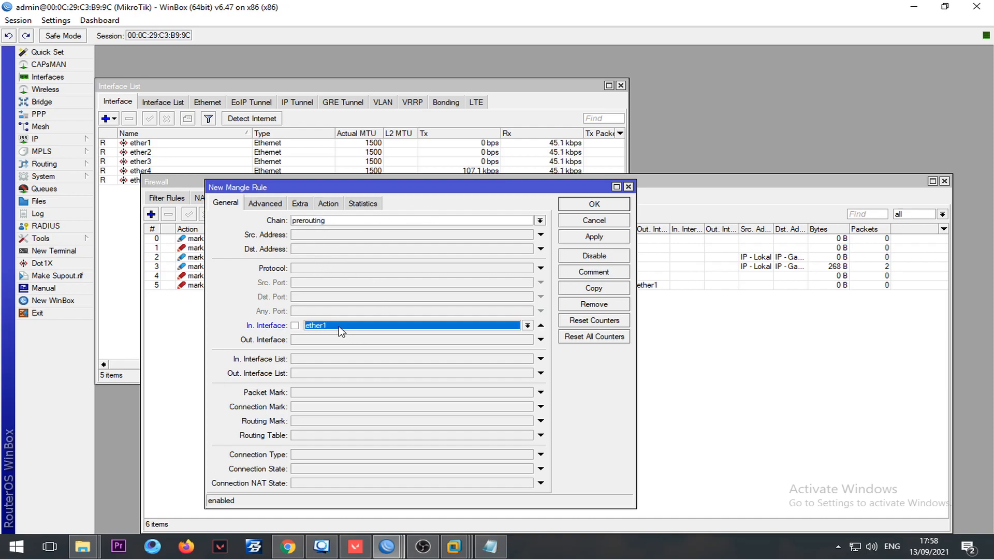
click(295, 325)
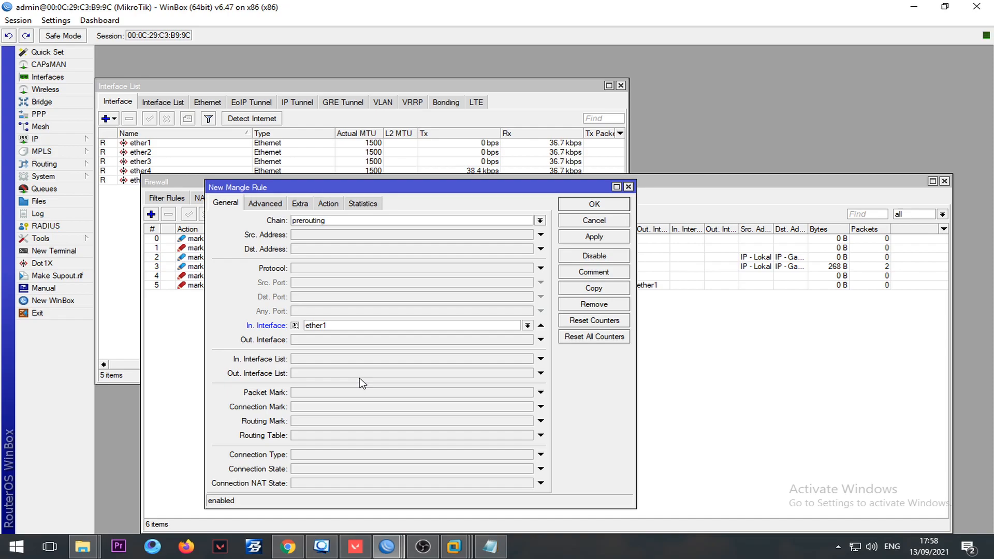
- Set the new rule's source address list to IP - Lokal and its destination address list to nice
click(265, 204)
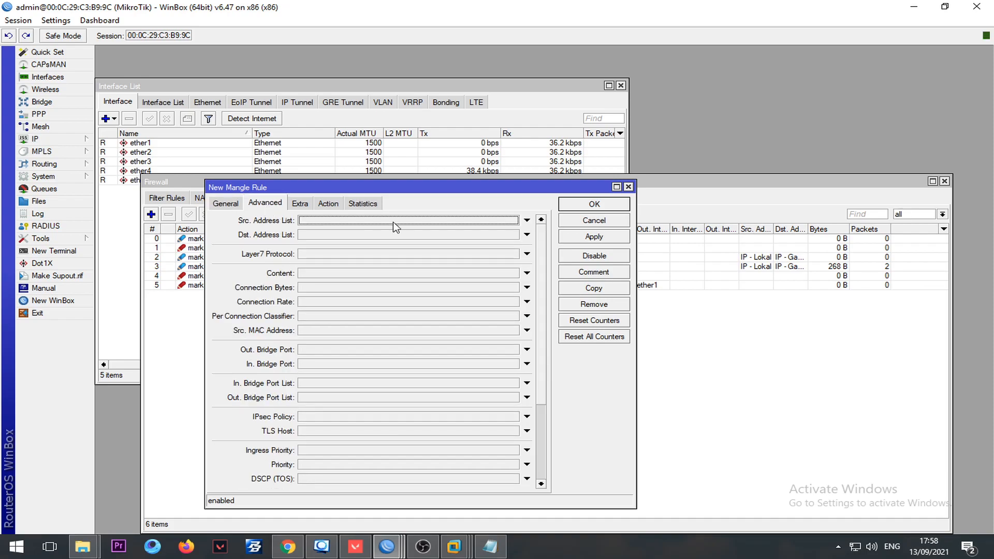
click(506, 220)
click(513, 220)
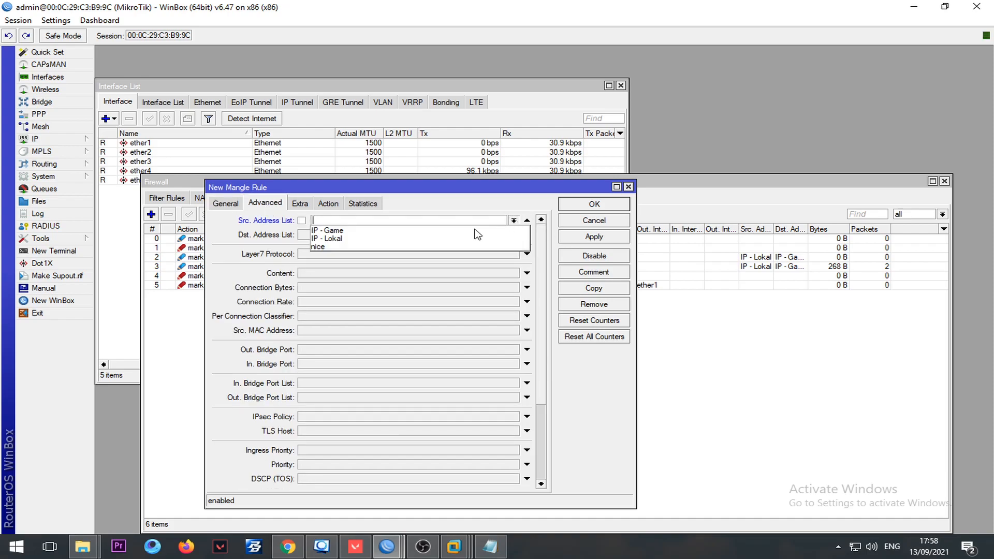
click(426, 239)
click(417, 235)
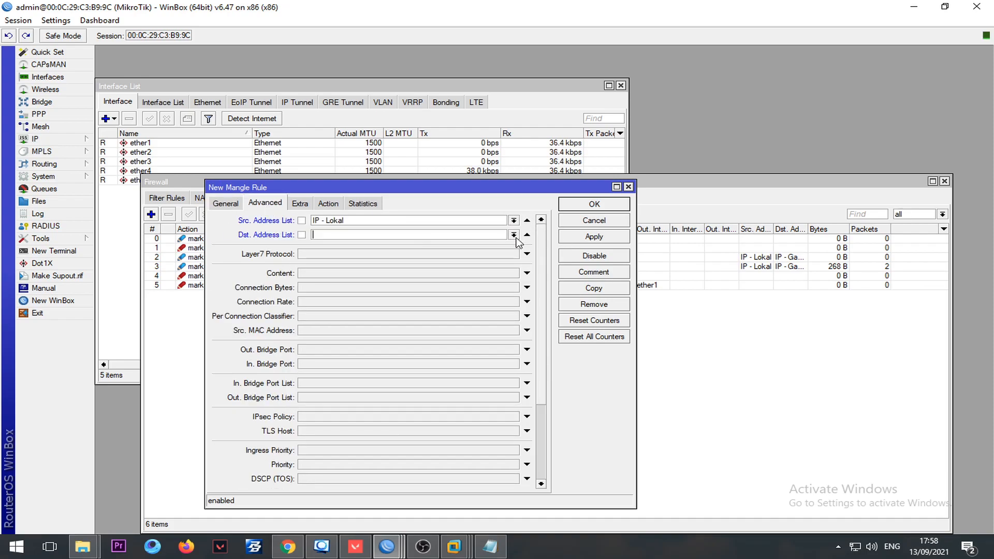
click(514, 235)
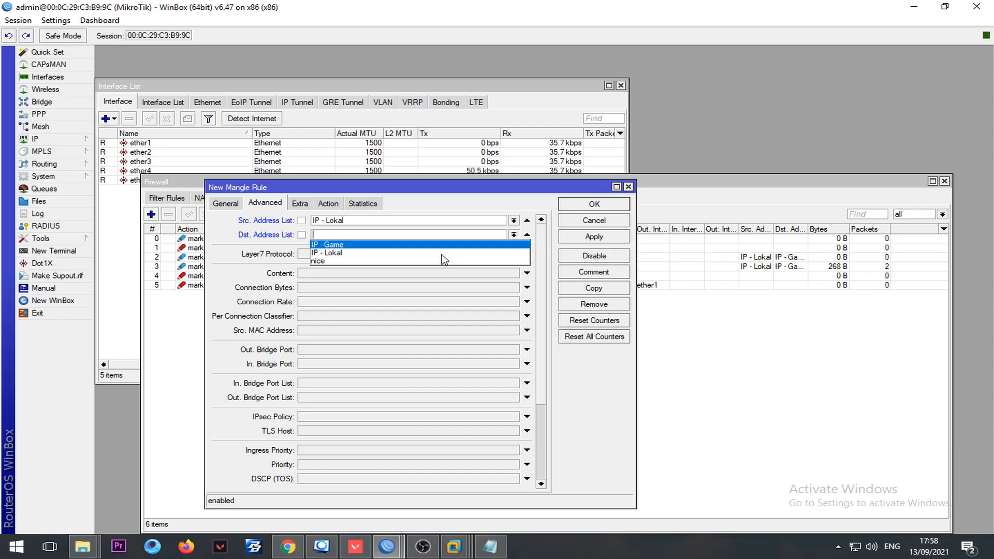
click(389, 261)
click(340, 235)
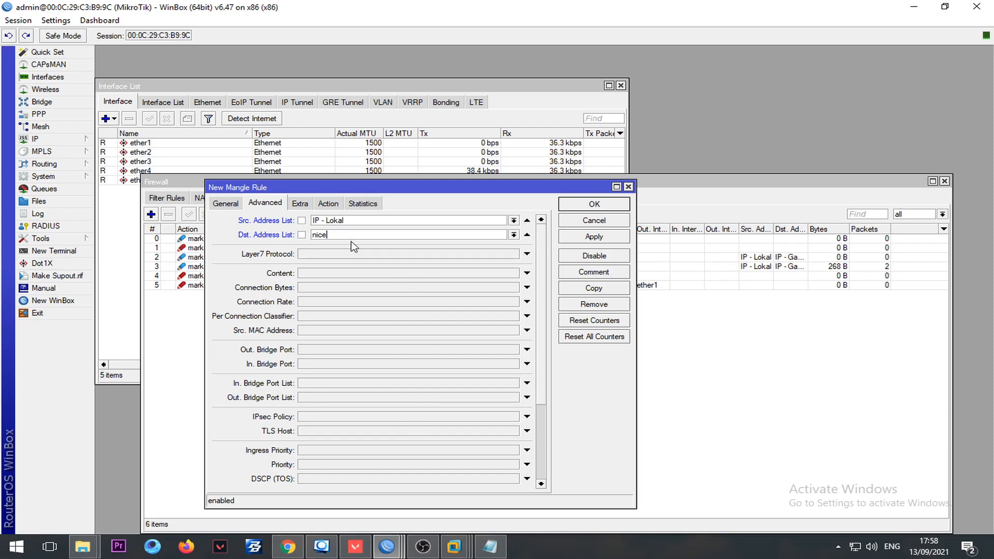
- Set the rule's action to mark connection with new connection mark "Lokal Exchange" and save it
click(326, 204)
click(332, 221)
click(332, 313)
click(333, 274)
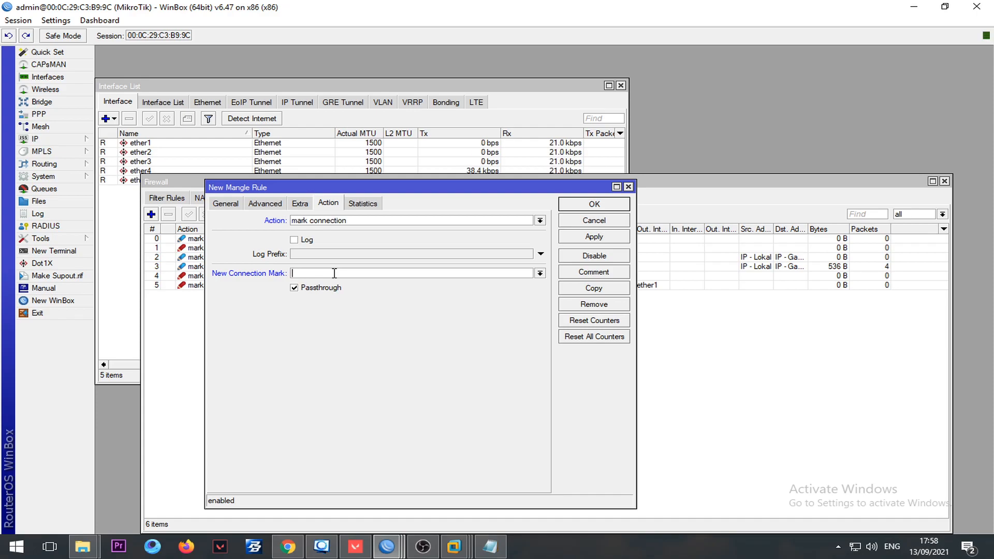
text(L)
key(BackSpace)
text(Lokal Exchange)
key(Return)
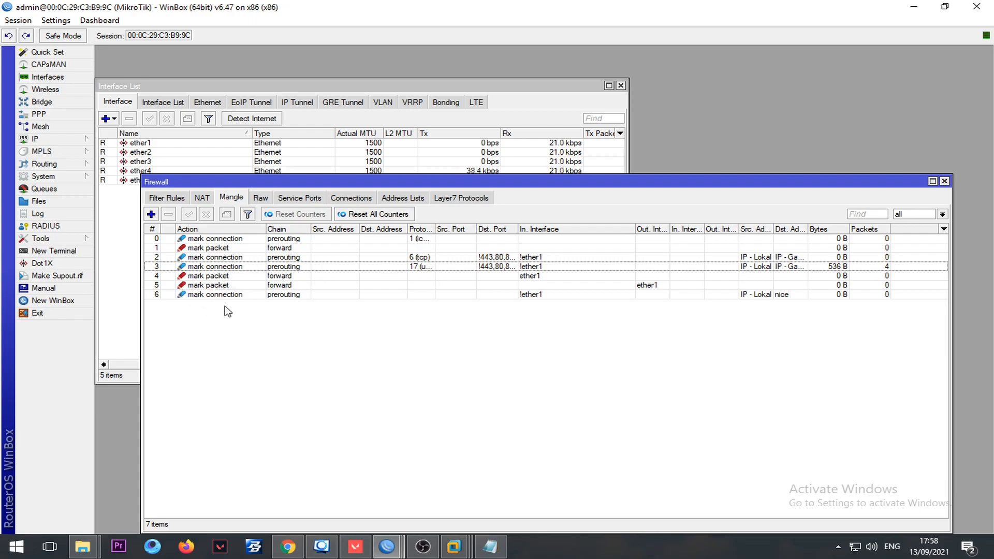
- Reopen the Lokal Exchange mark-connection rule and add the negated connection mark Koneksi Game
double_click(781, 295)
key(Escape)
double_click(720, 295)
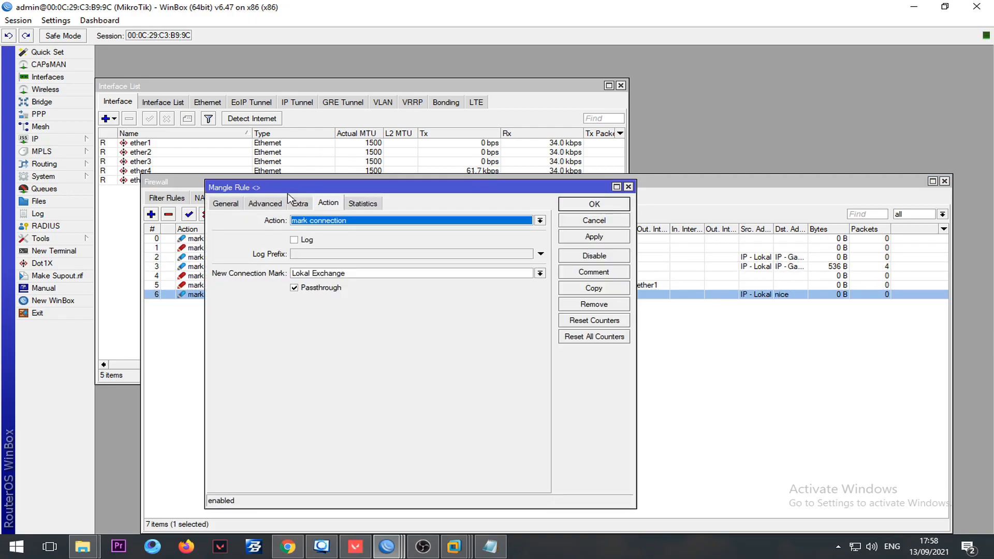
click(225, 205)
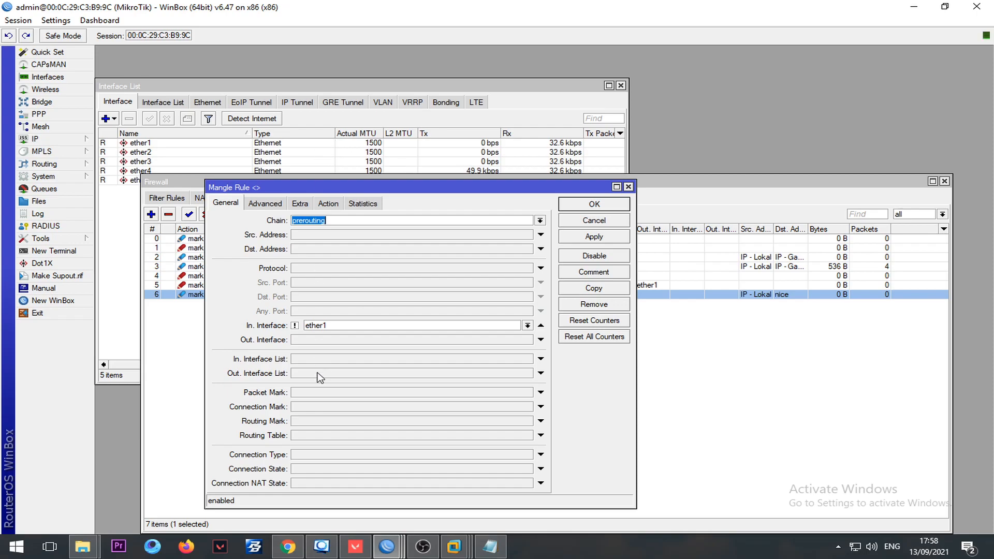
click(348, 406)
drag(297, 191, 494, 172)
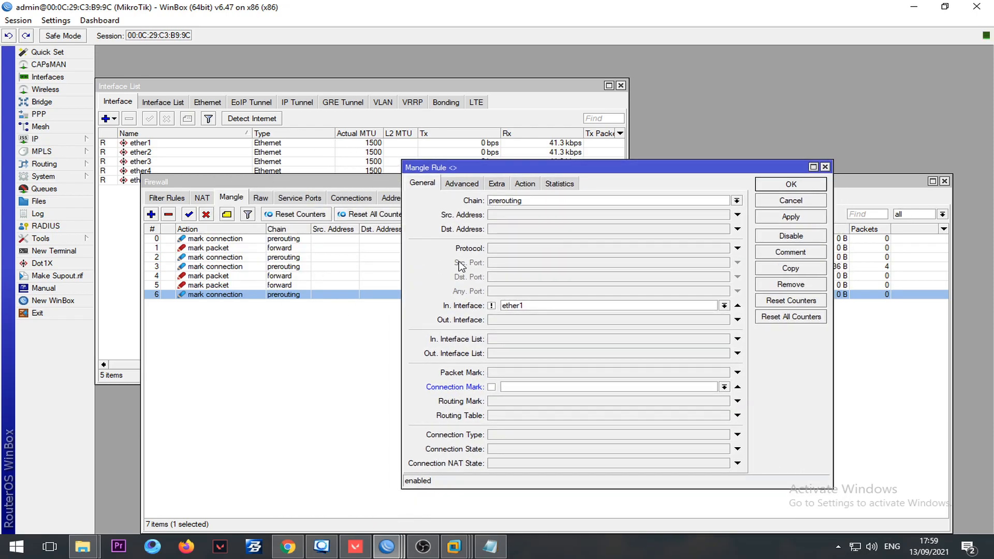
click(724, 386)
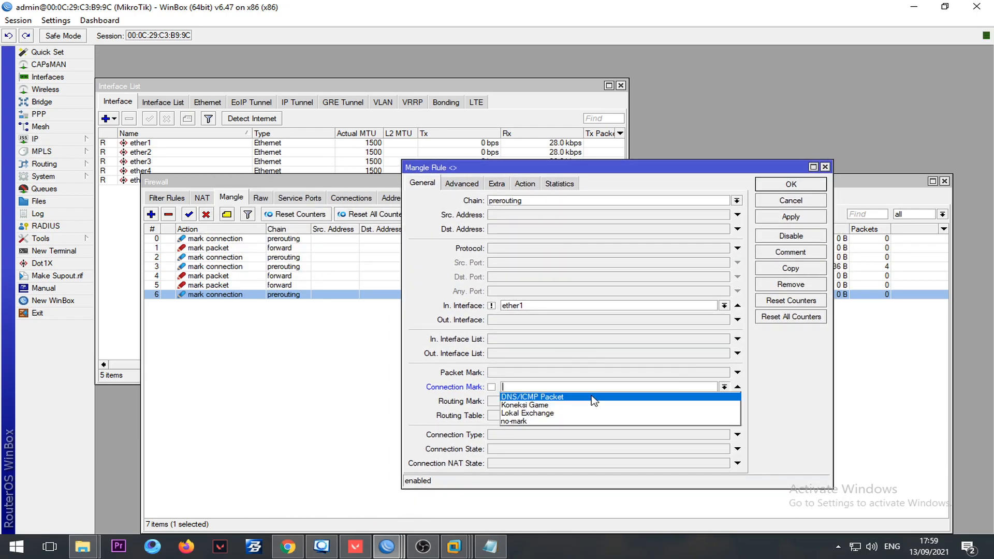
click(525, 405)
- Exclude the icmp protocol from the Lokal Exchange mark-connection rule and save it
click(523, 248)
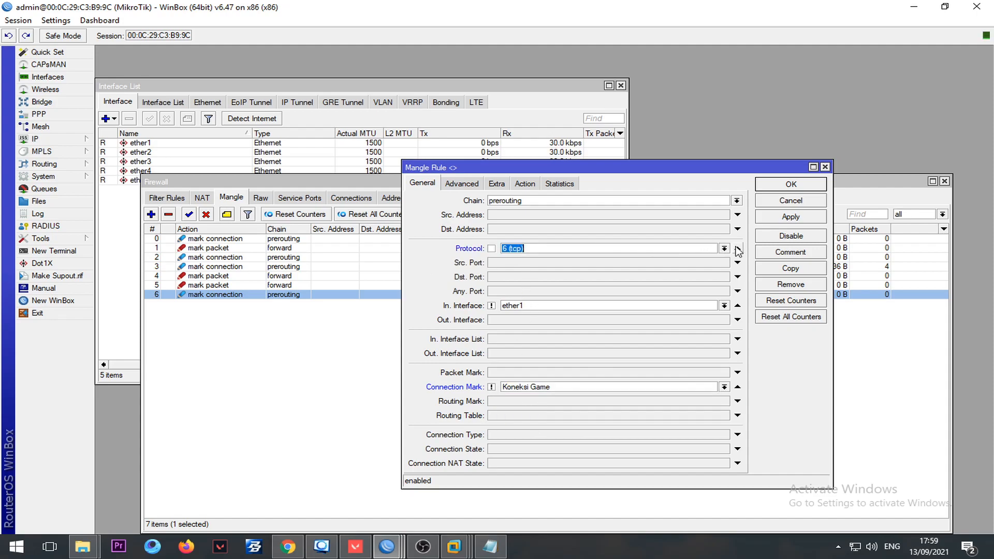
click(724, 248)
click(508, 256)
click(492, 249)
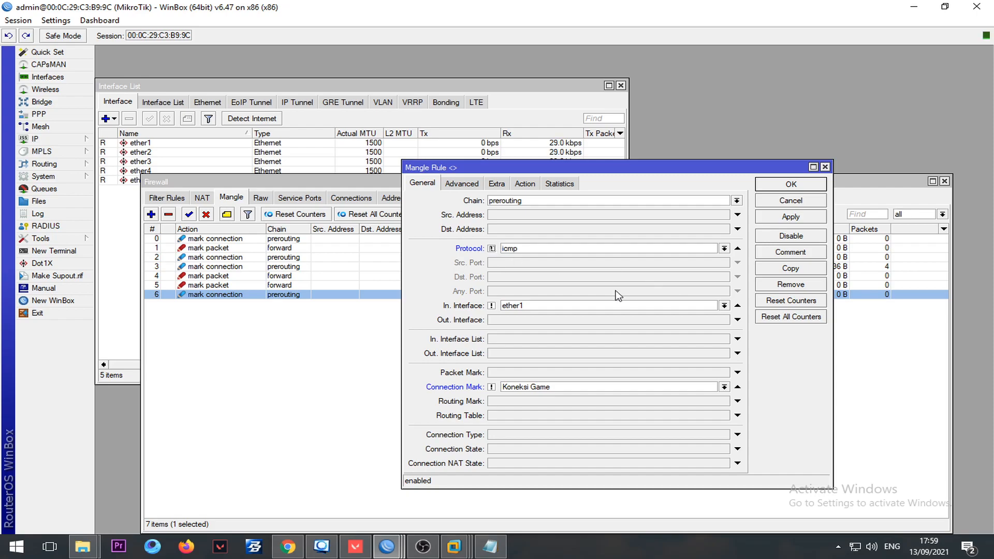
drag(441, 171, 515, 273)
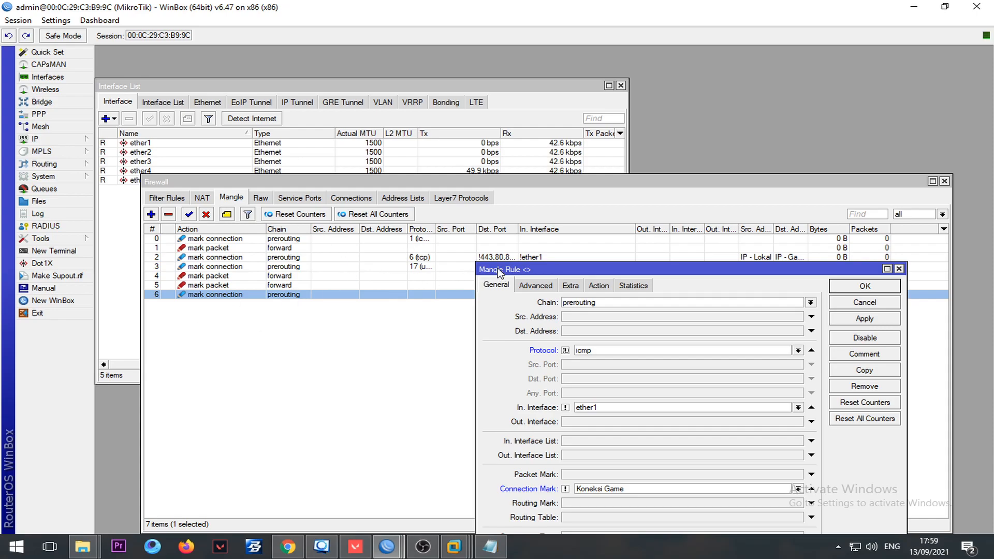
drag(499, 270, 322, 170)
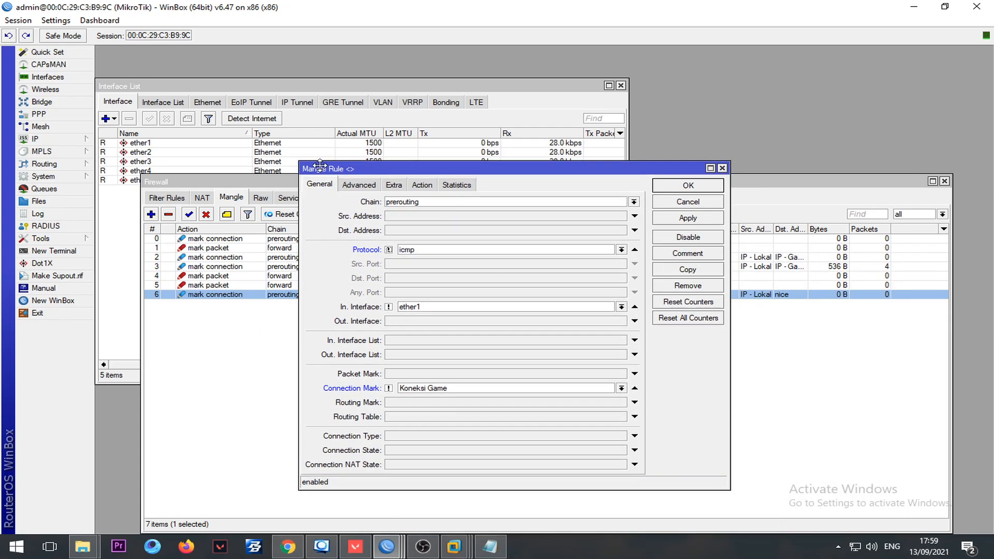
click(688, 222)
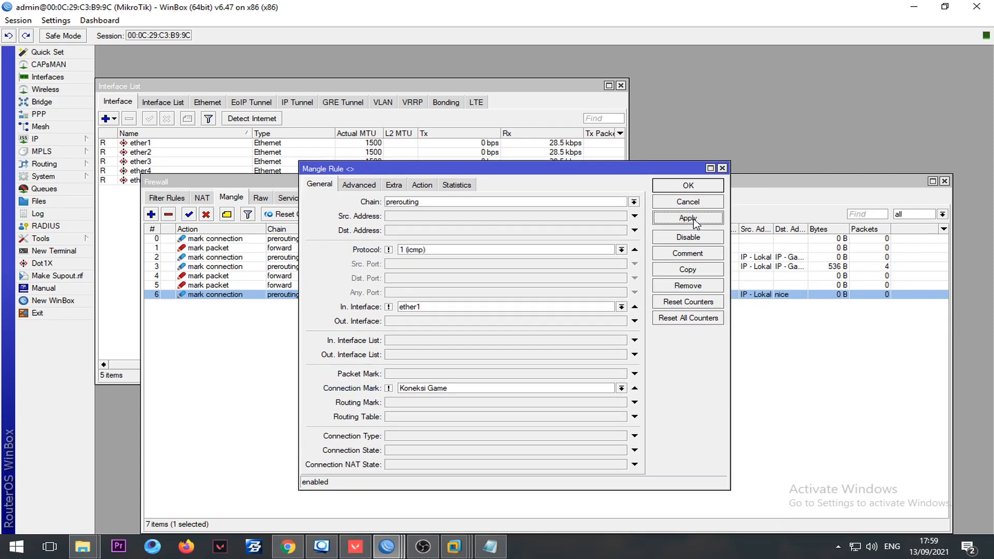
click(687, 187)
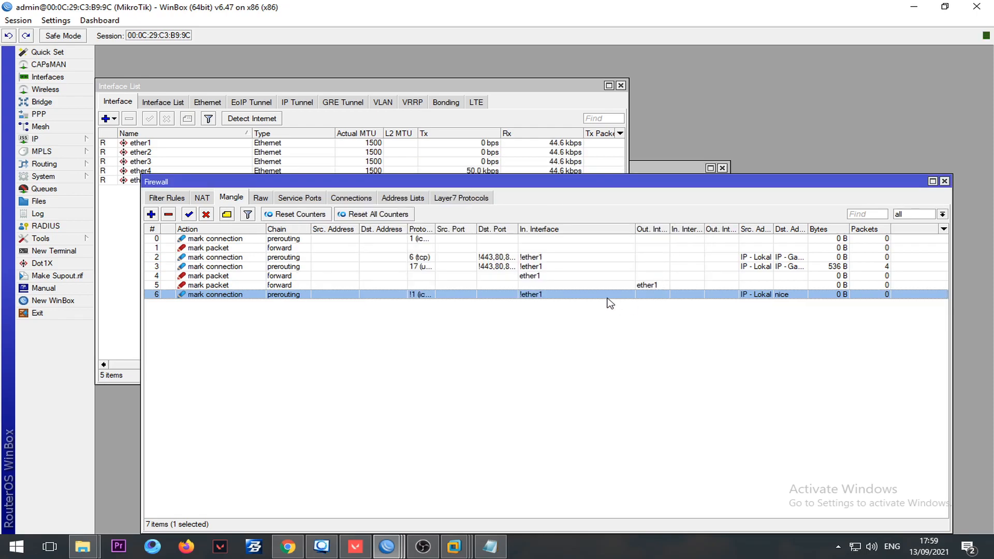
- Duplicate the Lokal Exchange rule onto the forward chain with another connection mark, non-negated in-interface ether1, and no protocol or address lists
double_click(608, 295)
click(688, 270)
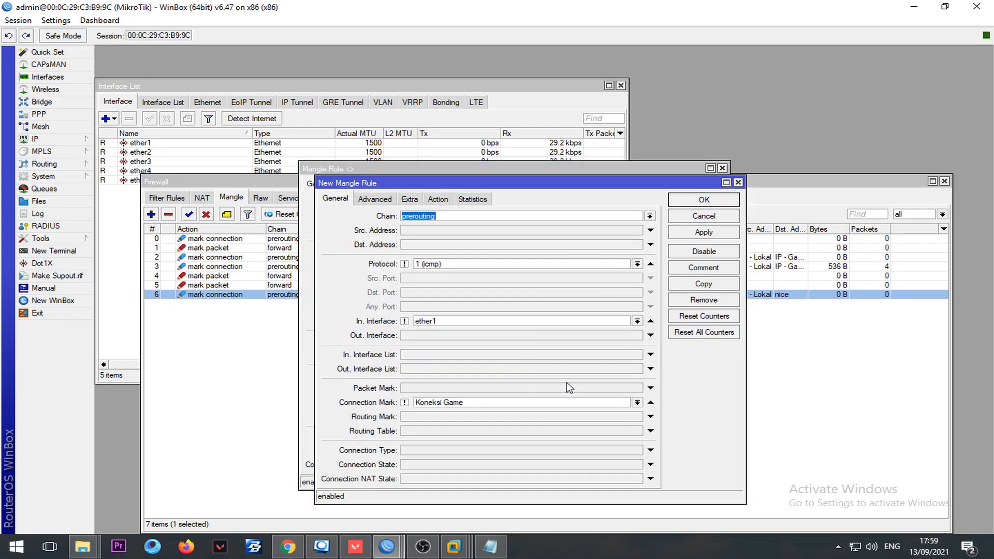
click(637, 403)
click(483, 413)
click(405, 322)
click(650, 264)
click(649, 216)
click(440, 225)
click(374, 198)
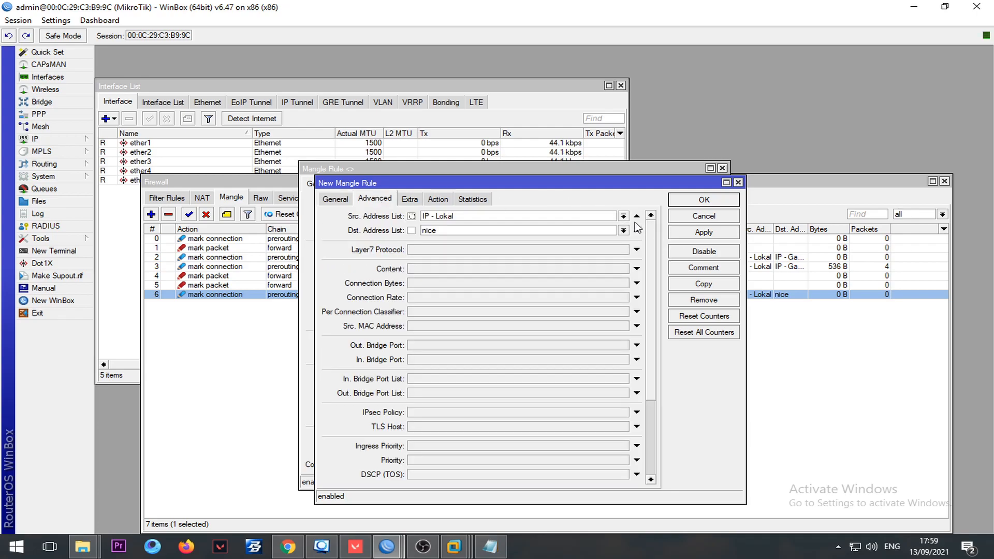
- Set the new forward rule's action to mark packet with new packet mark "Download Lokal Exchange" and save it
click(438, 199)
click(440, 216)
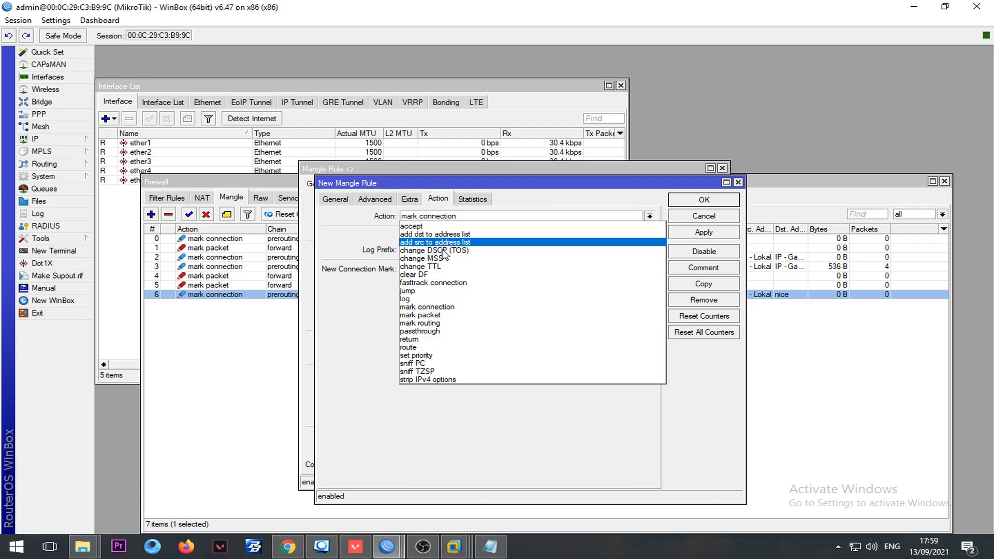
click(426, 313)
click(426, 269)
text(Download)
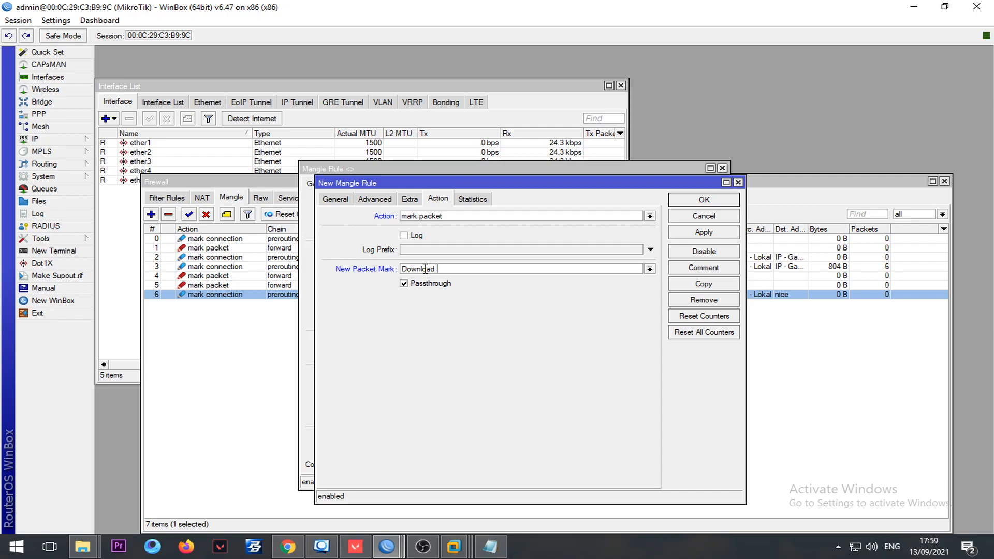
text( Lokal)
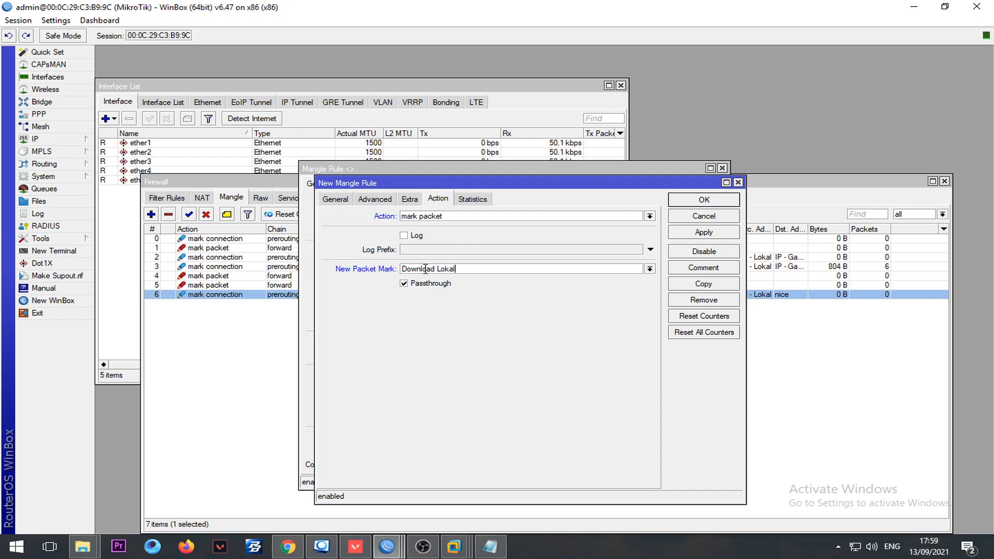
click(389, 547)
click(484, 266)
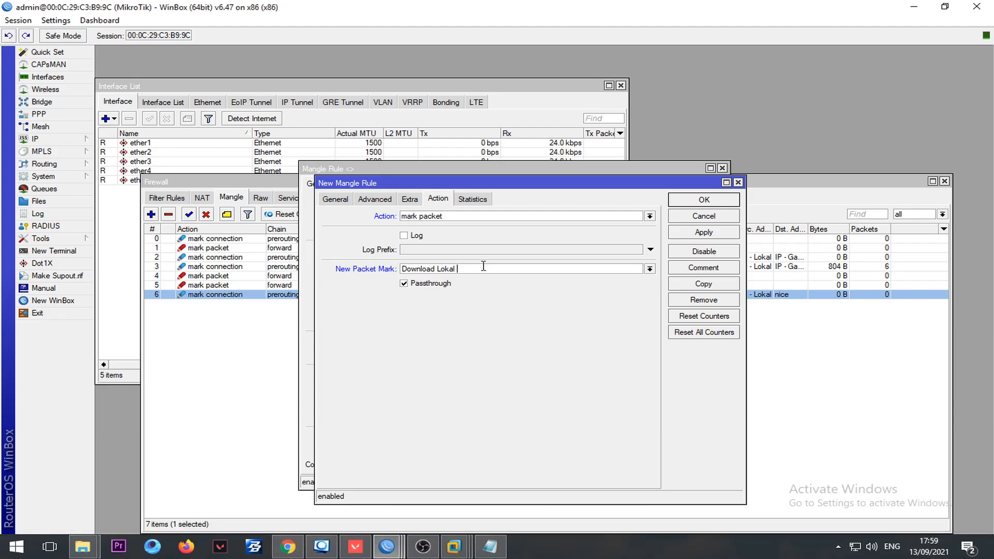
text(Exchange)
key(Return)
key(Return)
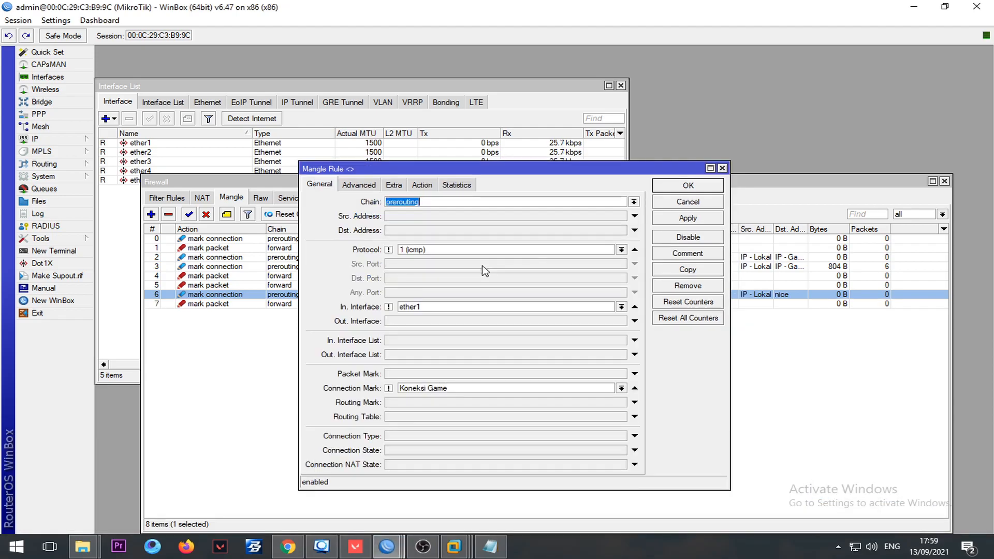
click(392, 547)
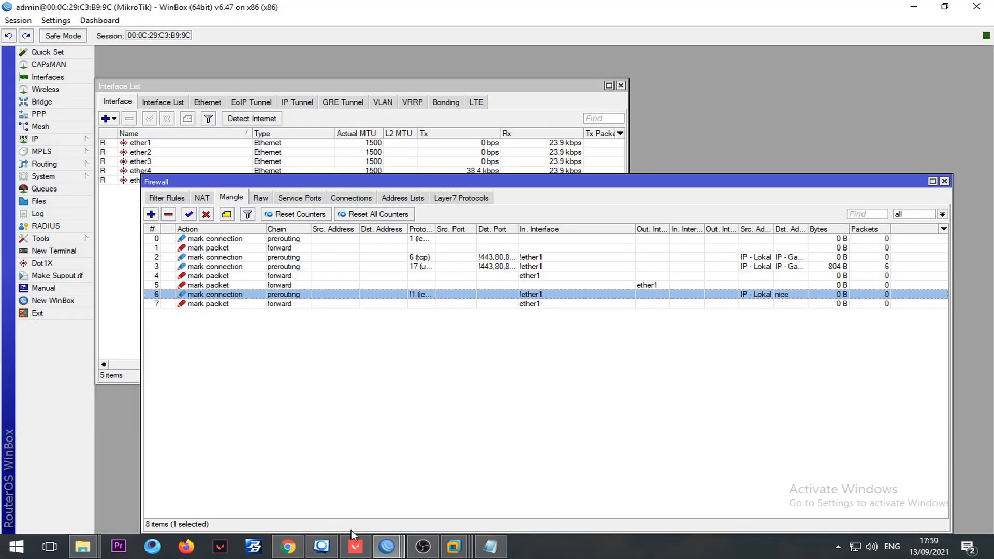
- Switch to the other router's WinBox session, disable its "4. Biznet Gio - Lokal Indonesia" L2TP client, and return to the Mangle rules
click(939, 489)
click(528, 82)
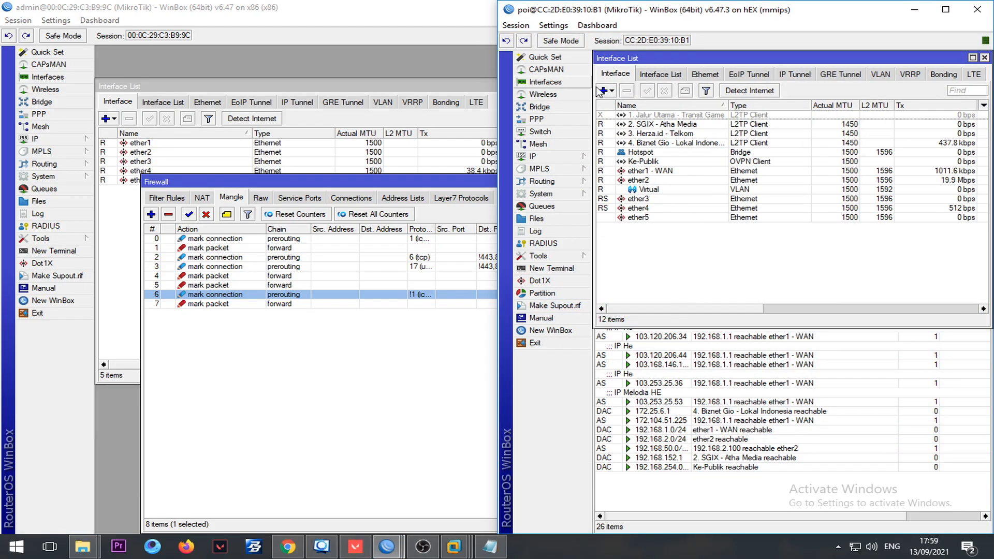
click(908, 180)
click(673, 143)
drag(737, 309, 853, 309)
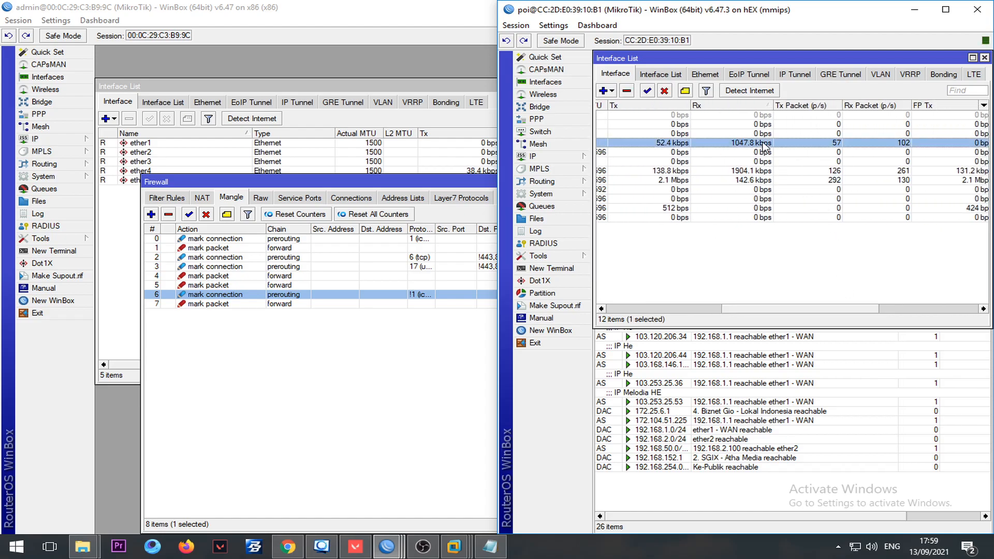
click(664, 91)
click(313, 442)
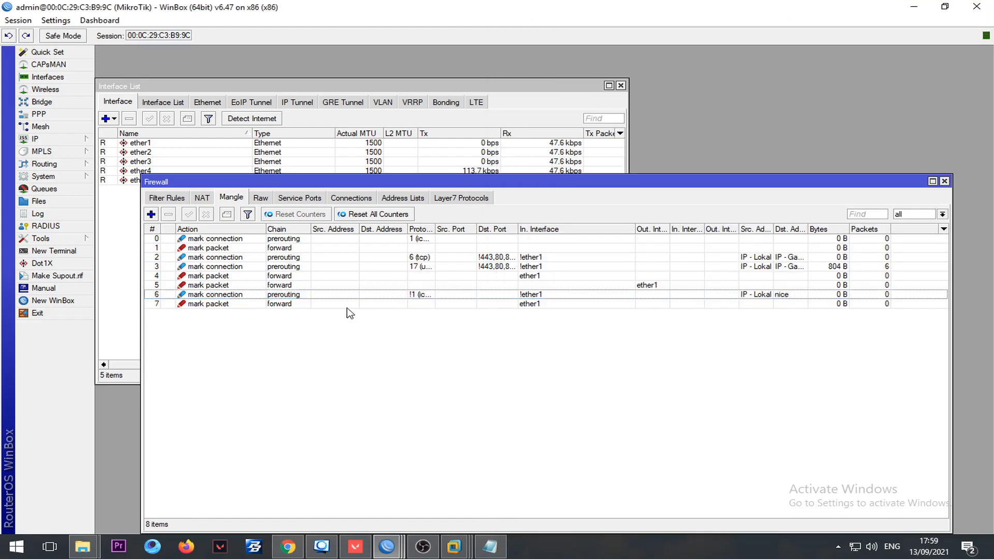
- Duplicate the Lokal Exchange download rule with out-interface ether1, no in-interface, and the non-negated connection mark Lokal Exchange
click(547, 304)
double_click(548, 306)
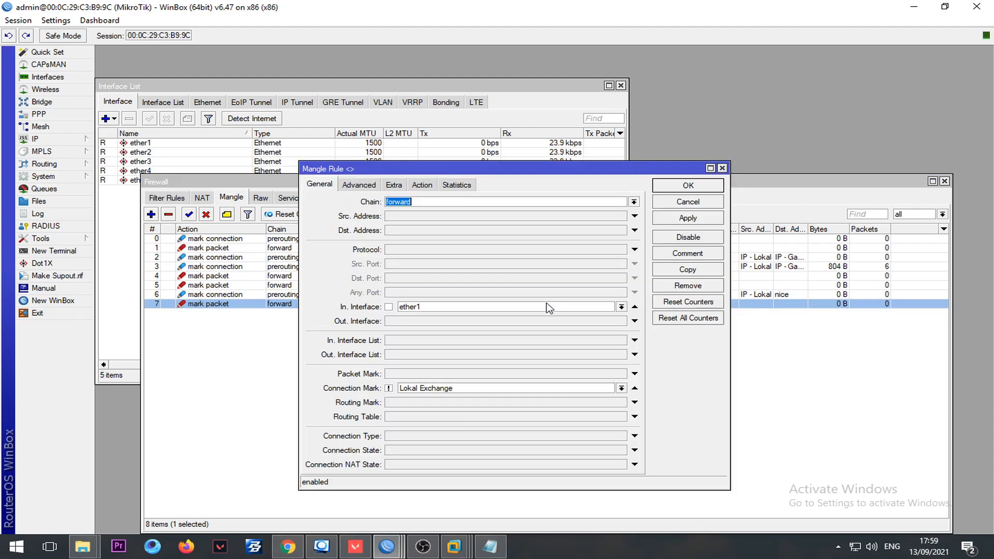
click(694, 270)
click(447, 336)
click(444, 336)
click(443, 337)
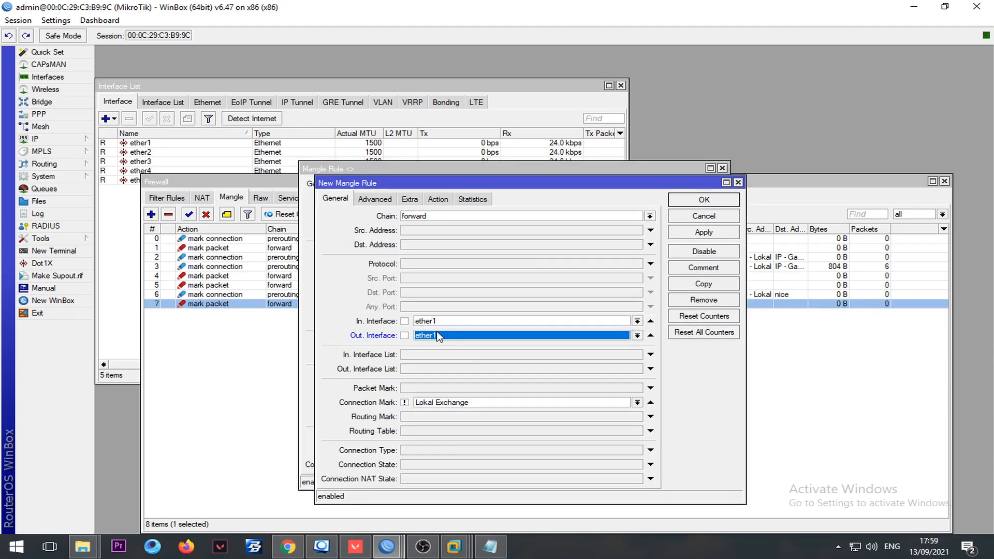
click(650, 320)
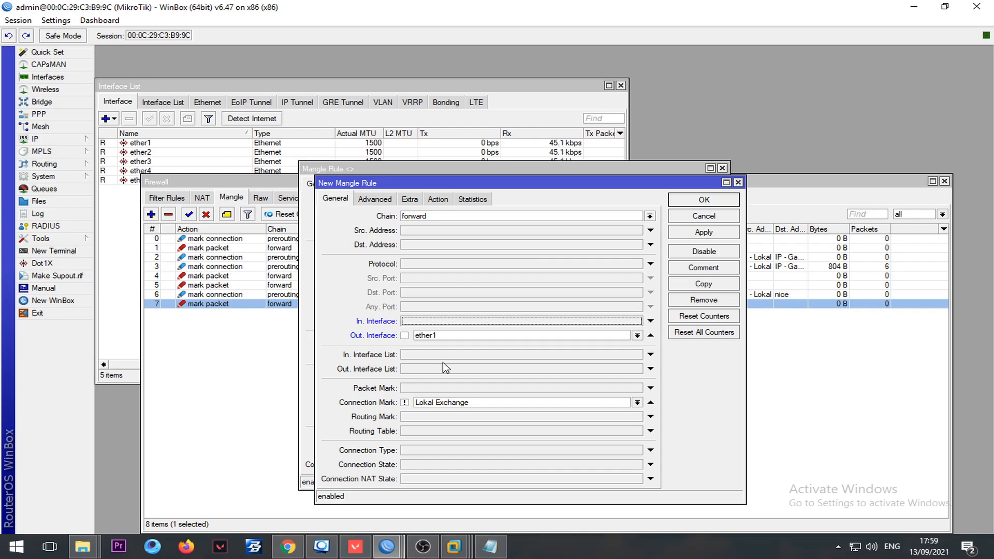
click(405, 402)
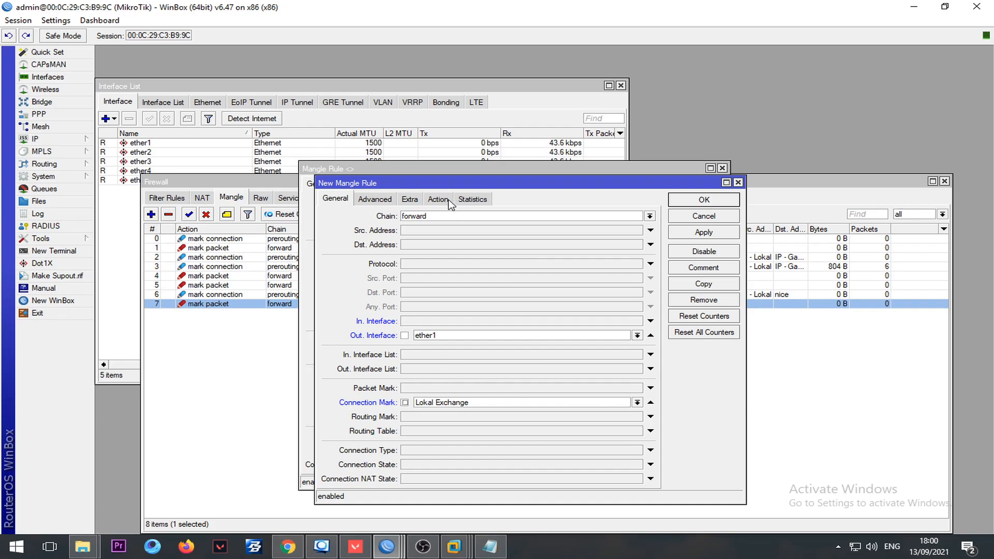
- Set the duplicated rule's new packet mark to "Upload Lokal Exchange" and save it
click(380, 204)
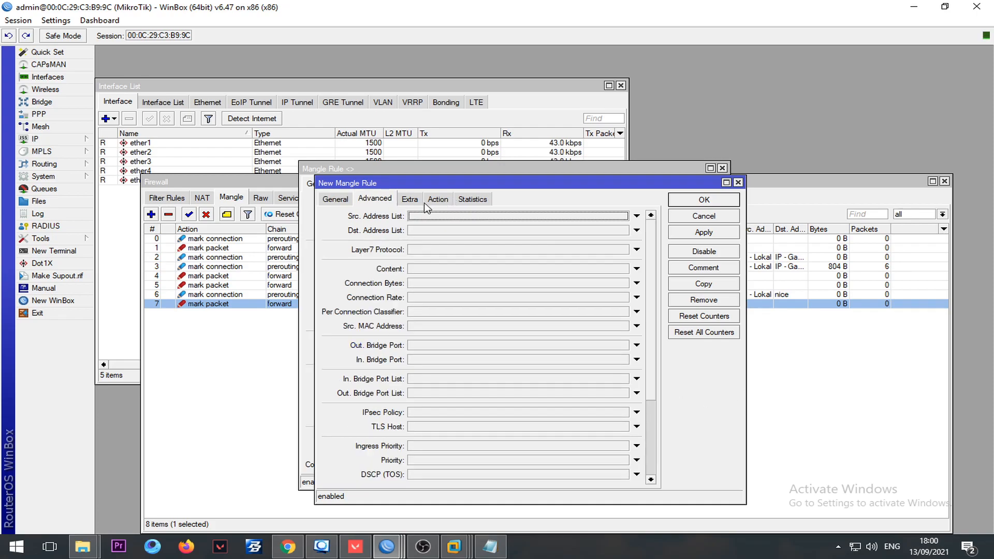
click(438, 203)
drag(438, 265, 402, 268)
text(Up)
text(load)
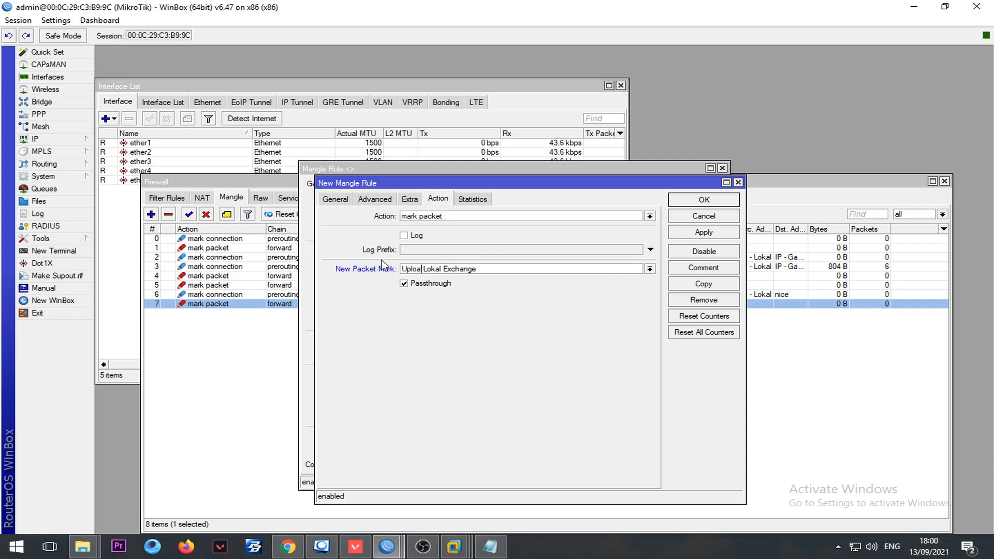
key(Return)
key(Return)
- Remove the negation from the connection mark in the Lokal Exchange download rule and save it
double_click(446, 306)
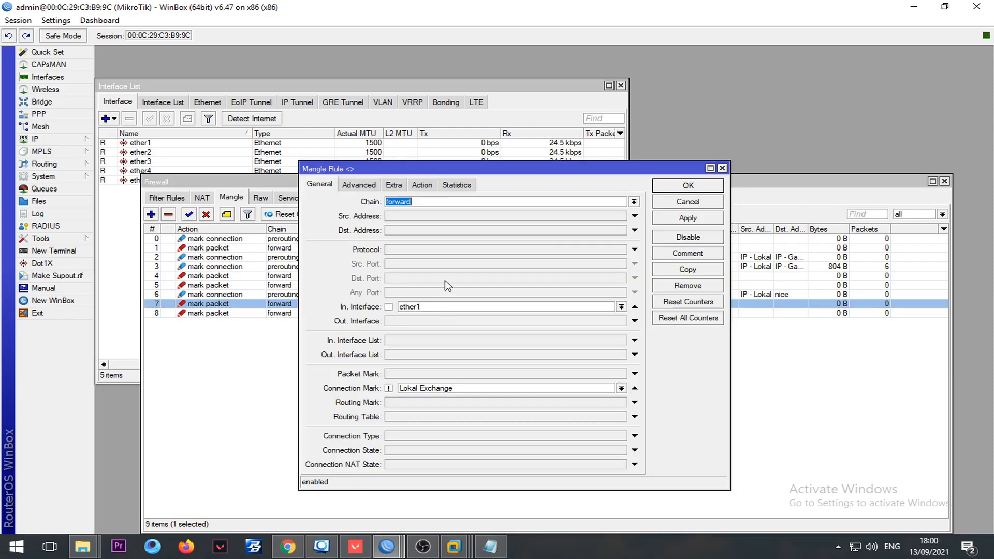
click(389, 388)
click(688, 186)
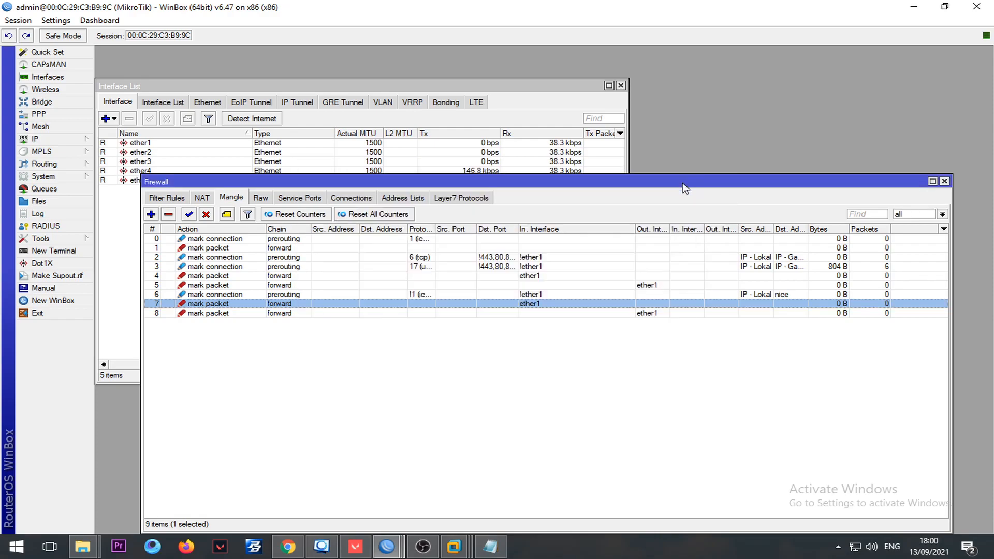
click(360, 393)
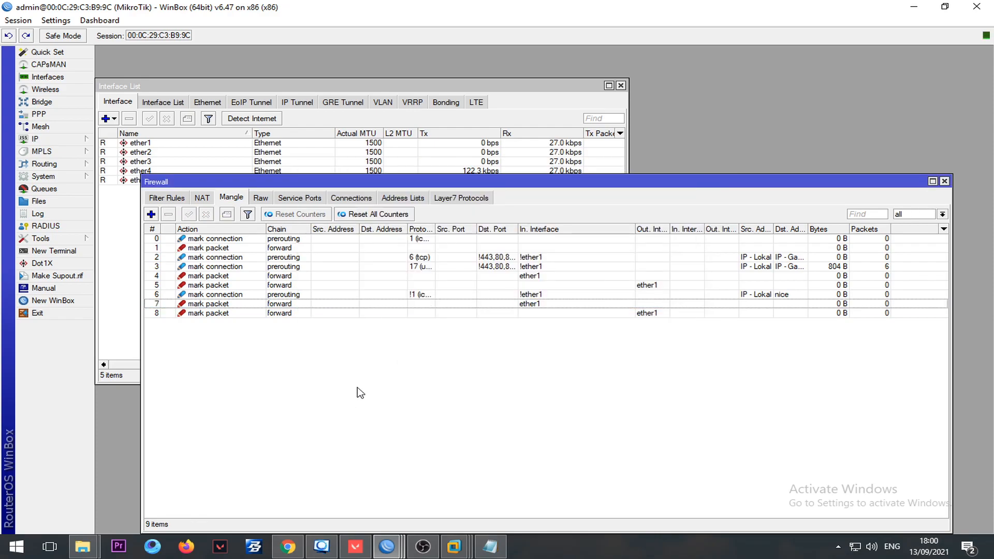
- Duplicate the Lokal Exchange mark-connection rule and negate its destination address list nice
double_click(285, 295)
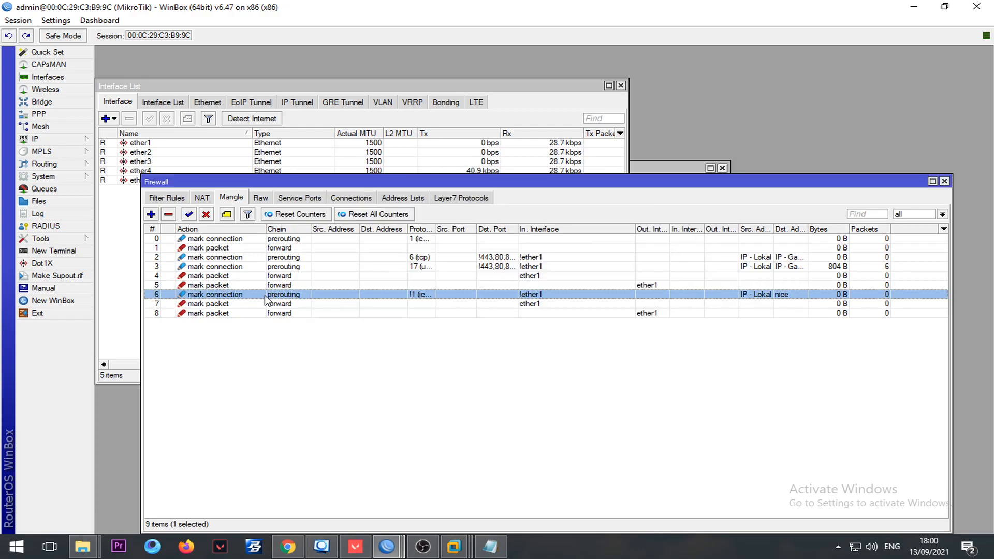
click(687, 270)
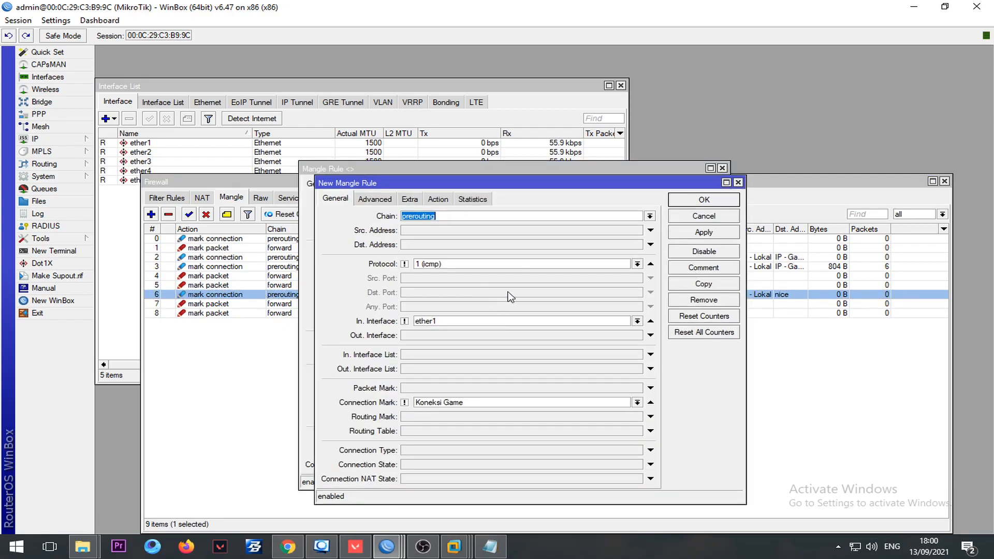
click(367, 203)
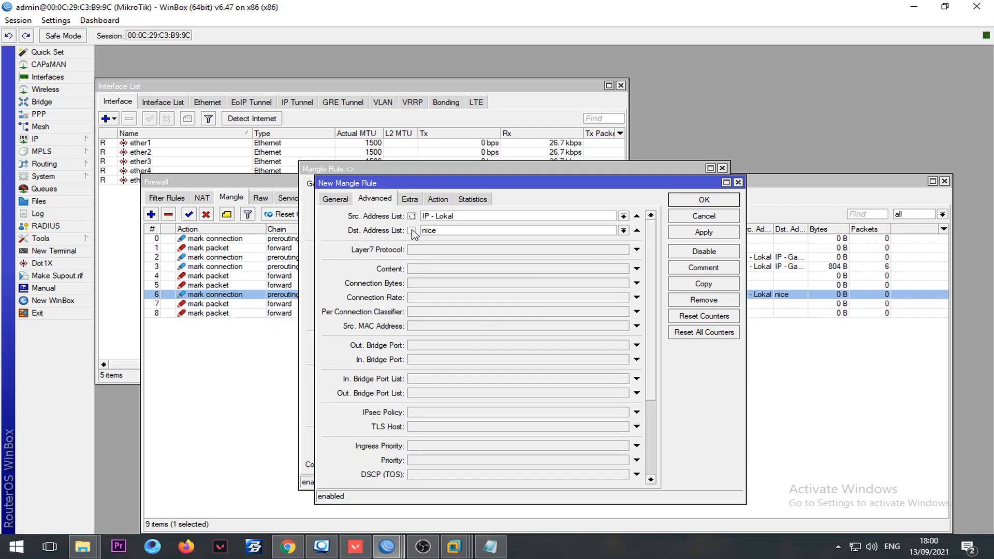
click(412, 231)
- Set the copy's new connection mark to "Internasional Exchange", save it, and move the rule to the end of the Mangle list
click(439, 201)
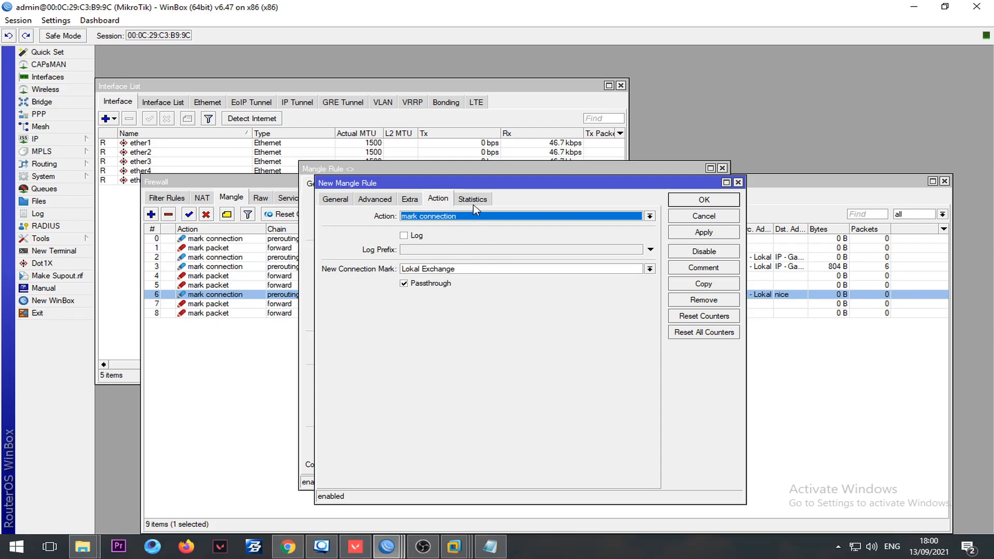
double_click(420, 268)
text(Interna)
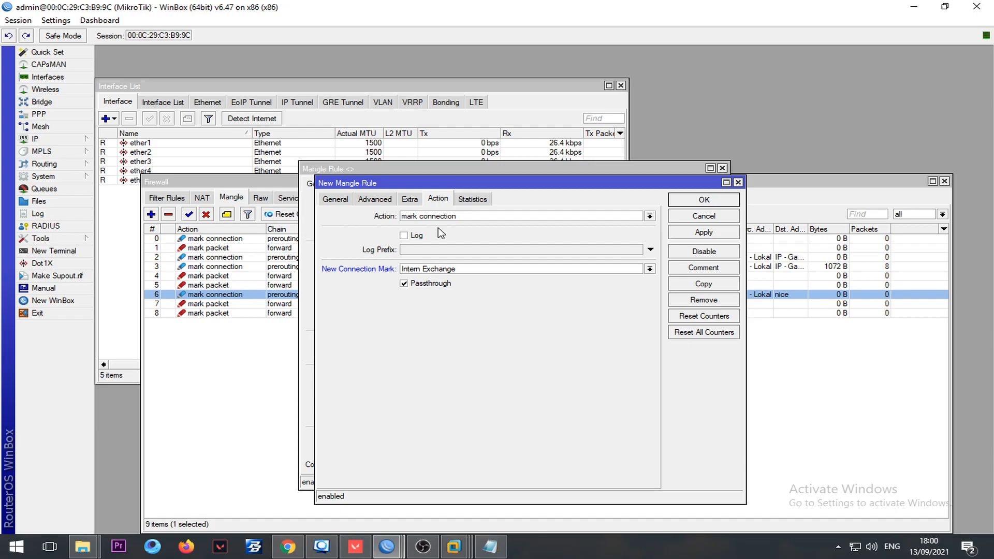
text(sional)
key(Return)
key(Escape)
click(381, 311)
drag(381, 305, 381, 340)
click(369, 337)
- Duplicate the Lokal Exchange download packet rule and set the copy's connection mark to Internasional Exchange
double_click(279, 304)
key(Escape)
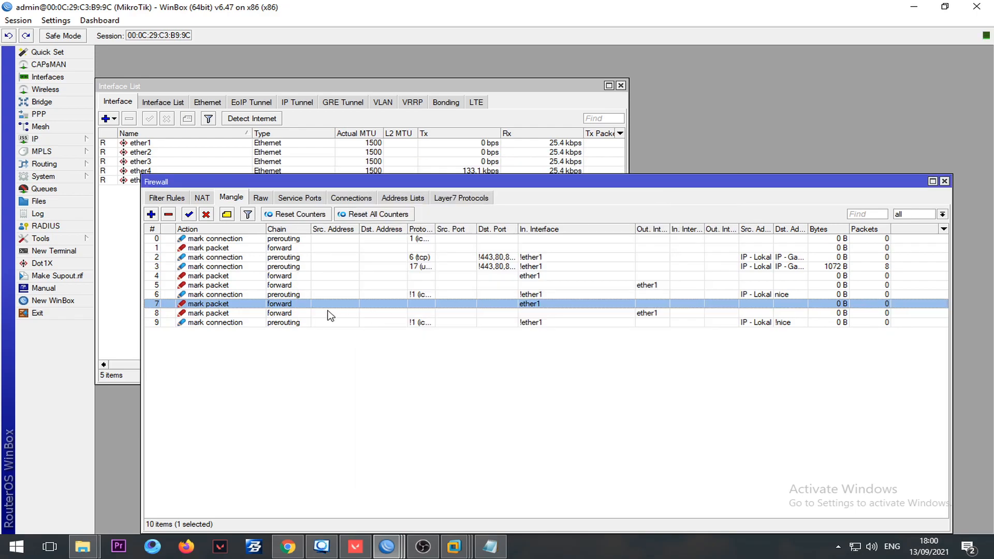
double_click(311, 305)
key(Escape)
click(269, 313)
click(259, 304)
double_click(258, 305)
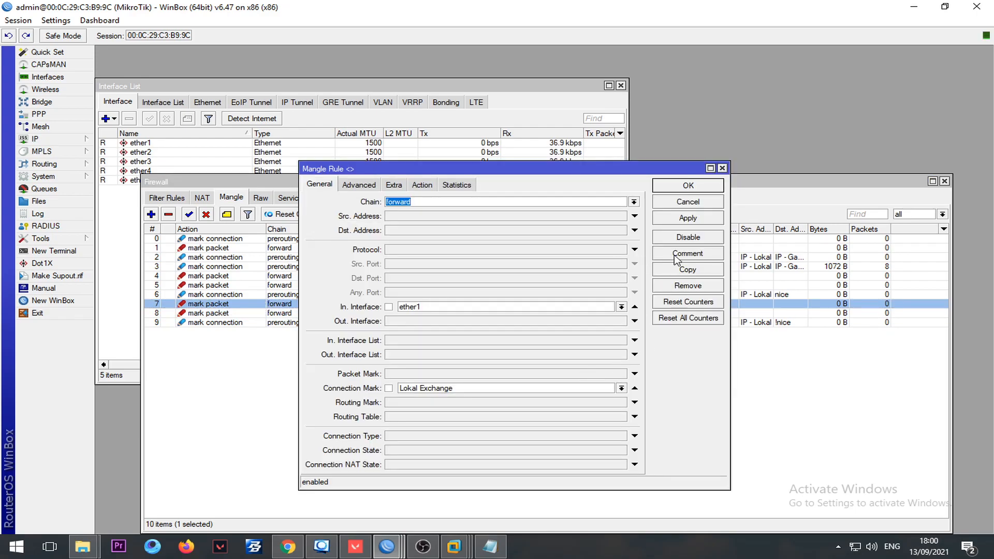
click(680, 271)
click(637, 402)
click(465, 426)
- Set the copy's new packet mark to "Download Internasional Exchange" and save it
click(438, 199)
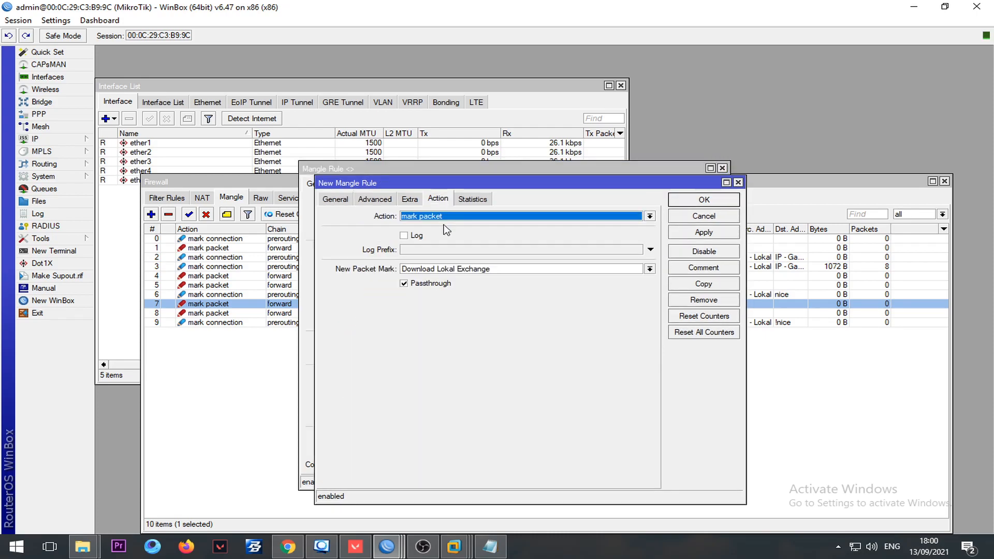
double_click(436, 269)
drag(454, 269, 439, 268)
text(Inter)
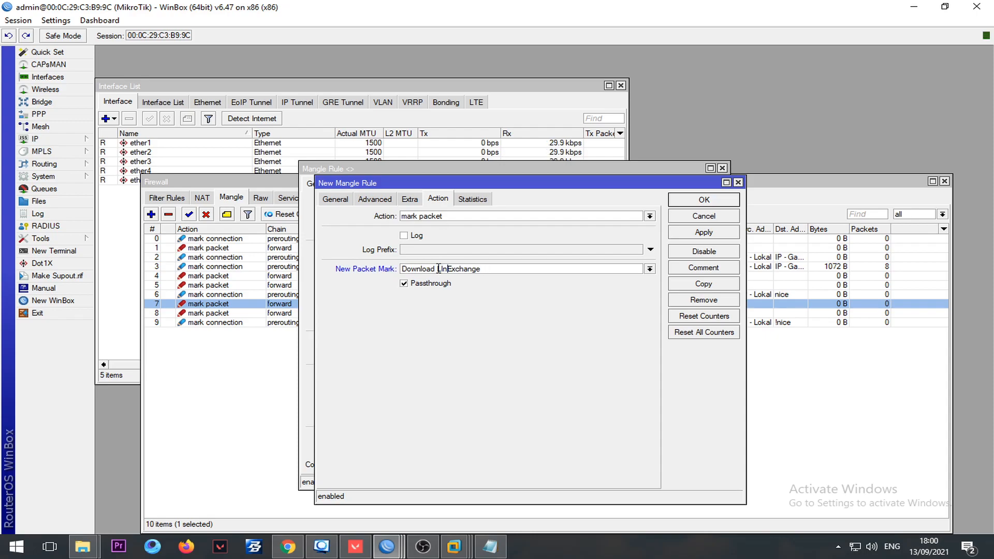
key(BackSpace)
key(BackSpace)
key(BackSpace)
key(BackSpace)
key(BackSpace)
text(Internasio)
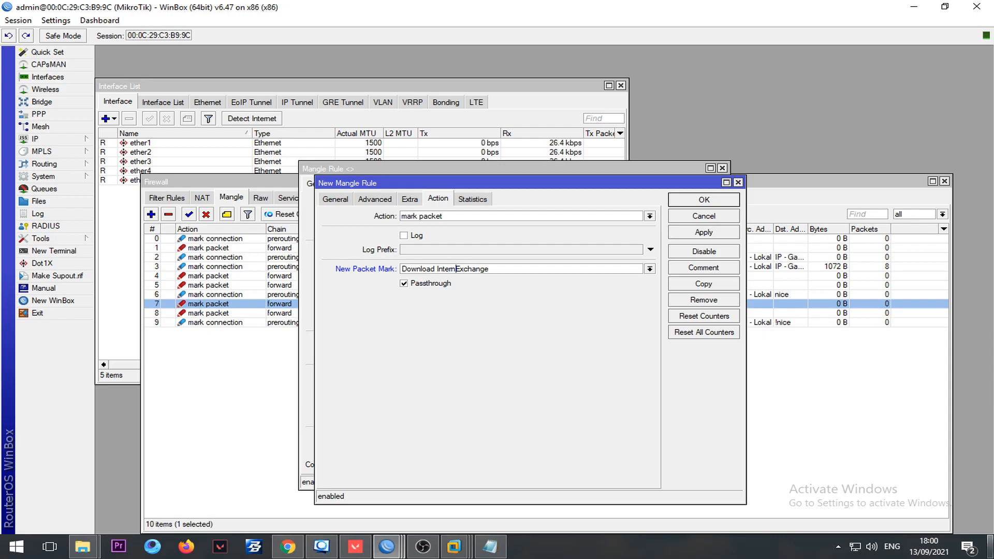
text(nal)
key(Return)
key(Return)
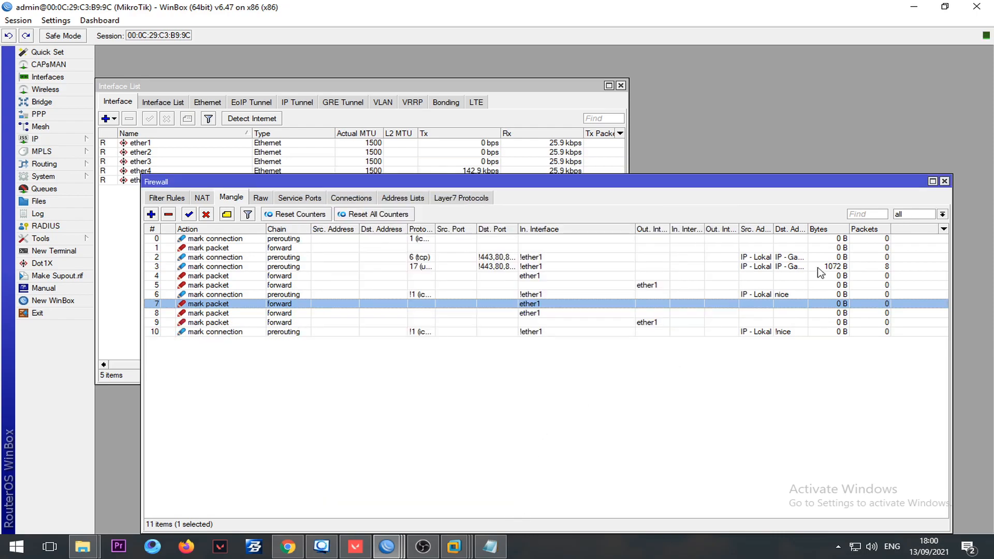
- Check the new Internasional Exchange download rule and move it to the end of the Mangle list
click(650, 324)
double_click(638, 313)
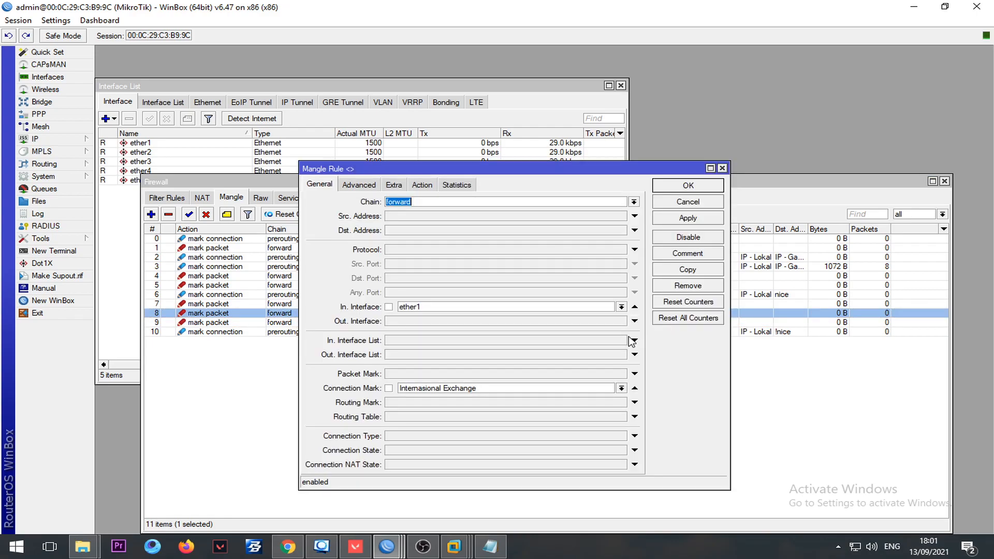
key(Escape)
drag(588, 313, 555, 336)
- Duplicate the Internasional Exchange download rule with out-interface ether1 in place of the in-interface
double_click(555, 332)
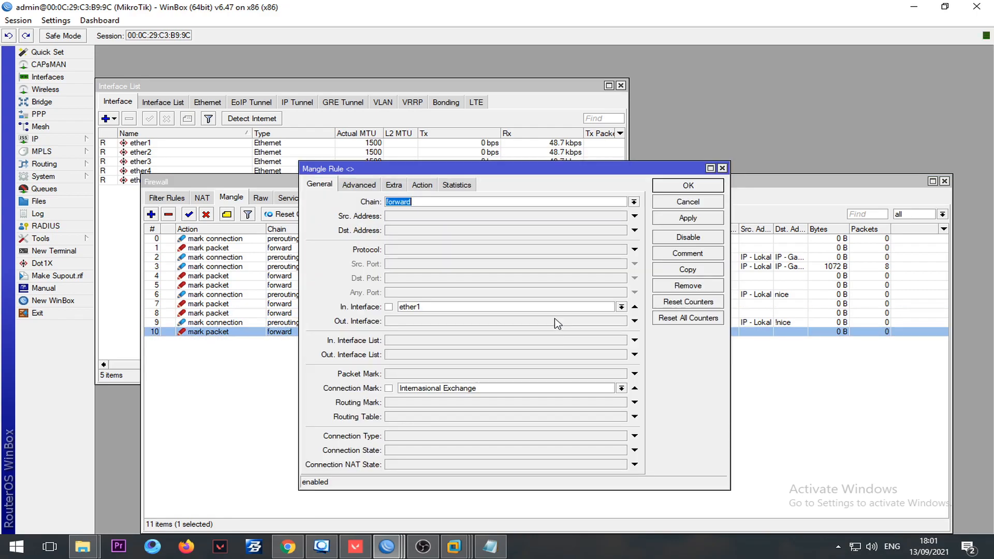
click(687, 270)
click(638, 335)
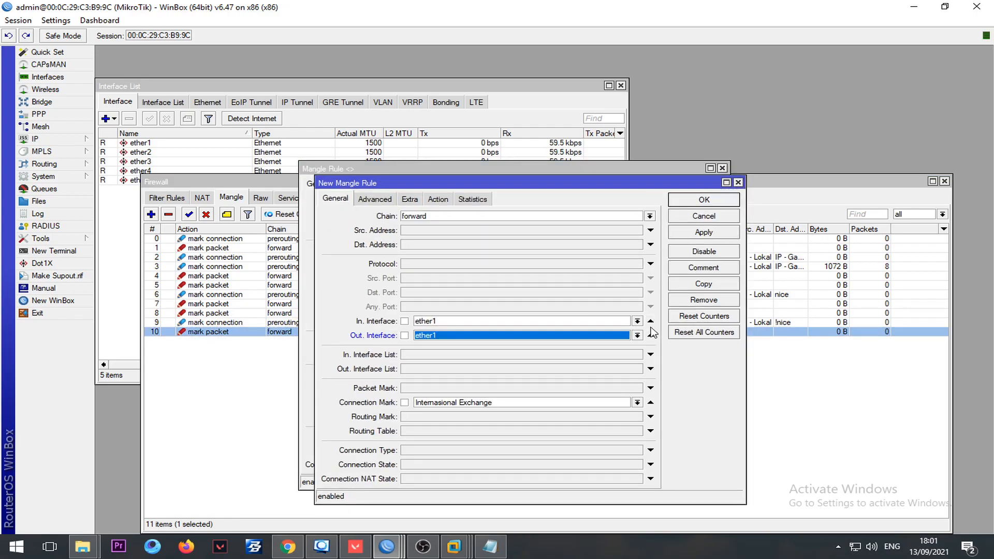
- Set the duplicated rule's new packet mark to "Upload Internasional Exchange" and save it
click(438, 198)
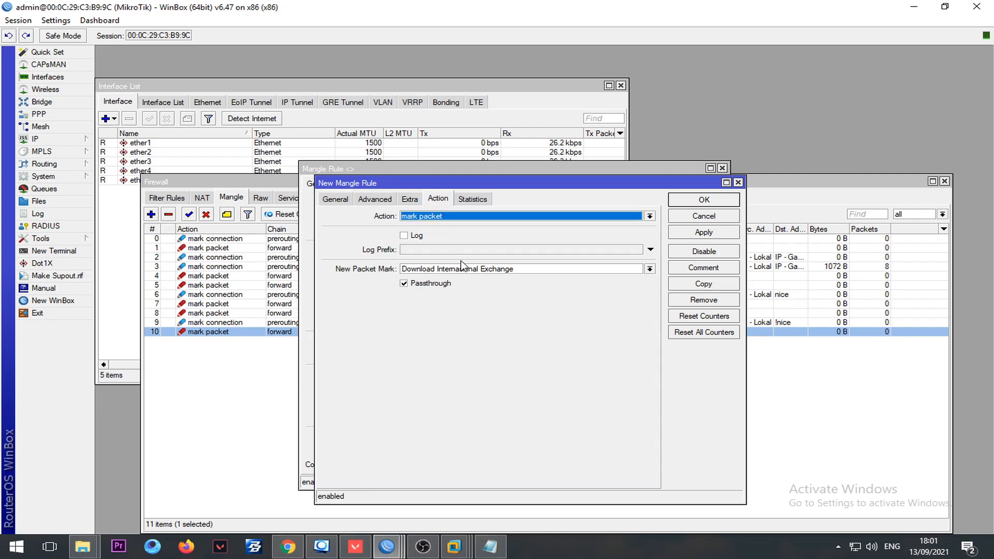
double_click(424, 269)
key(BackSpace)
text(Uplo)
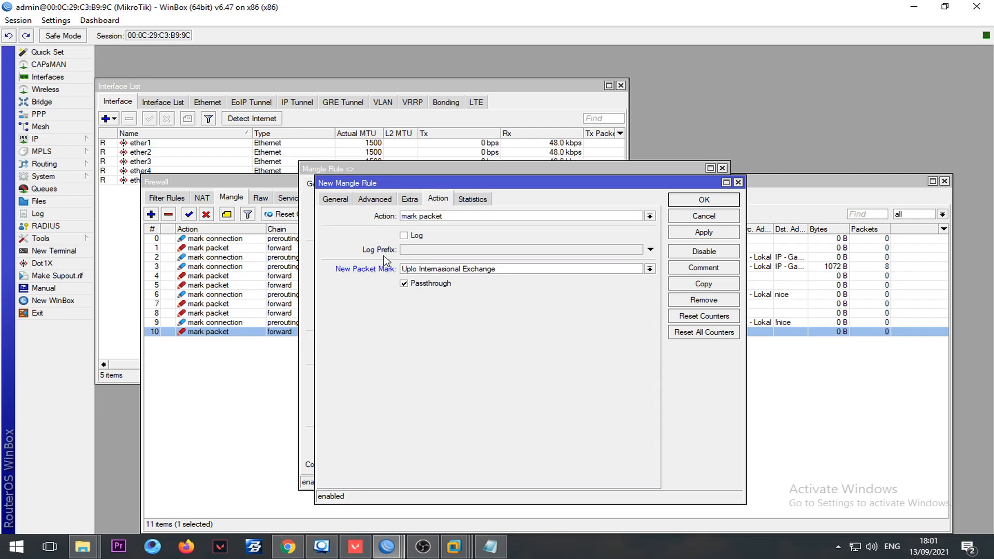
key(Return)
key(Return)
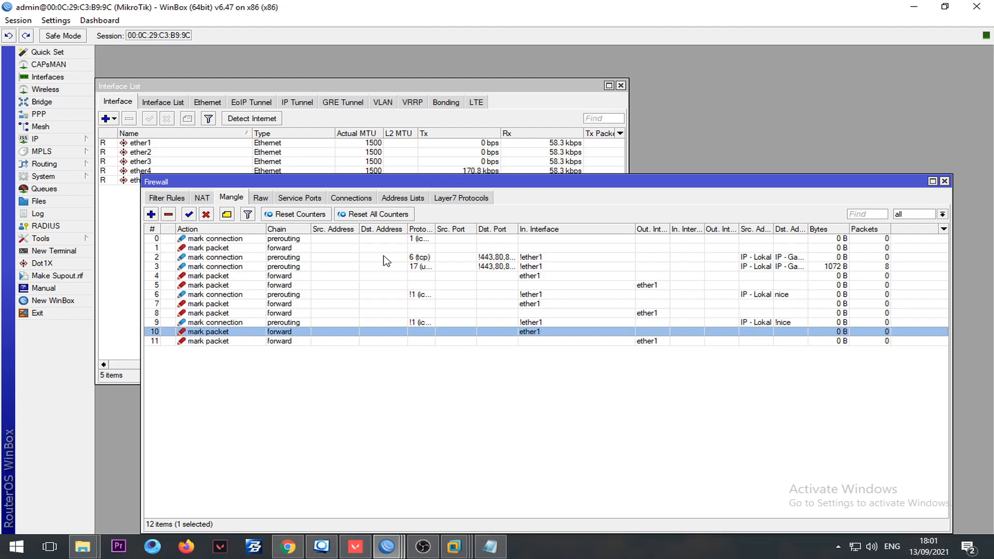
- Start a new simple queue named "1. Packet Prioritas"
click(262, 200)
click(231, 198)
click(67, 189)
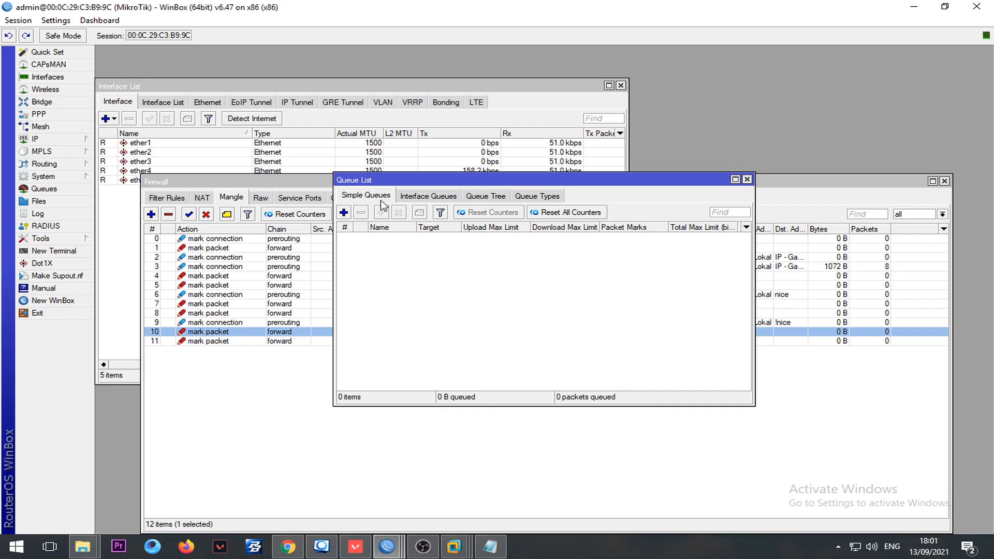
click(343, 213)
click(339, 215)
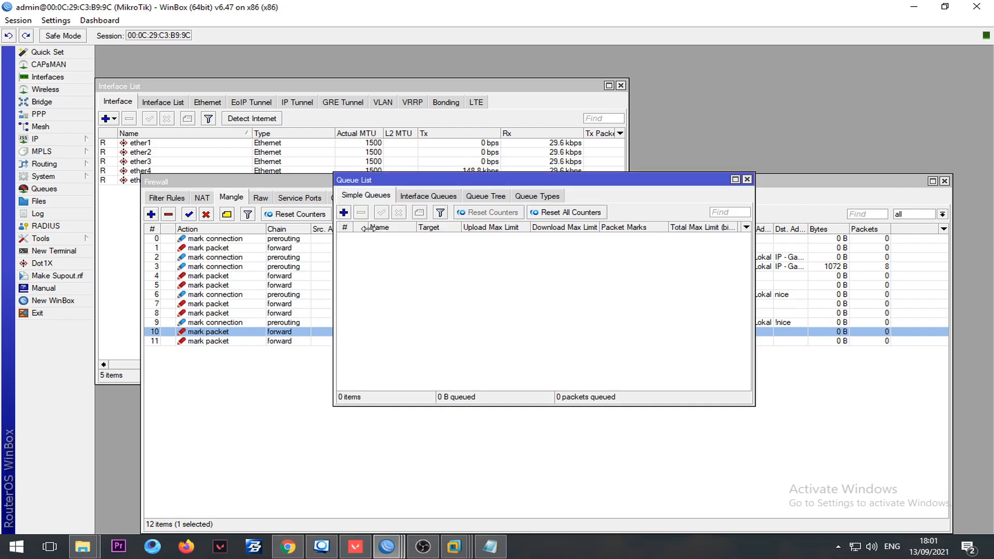
click(344, 213)
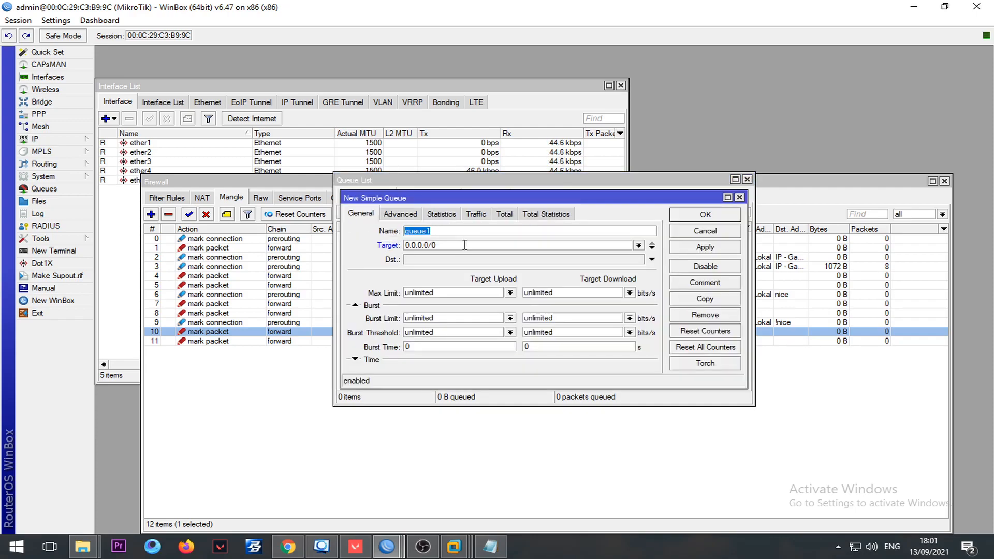
text(1. PPacket Por)
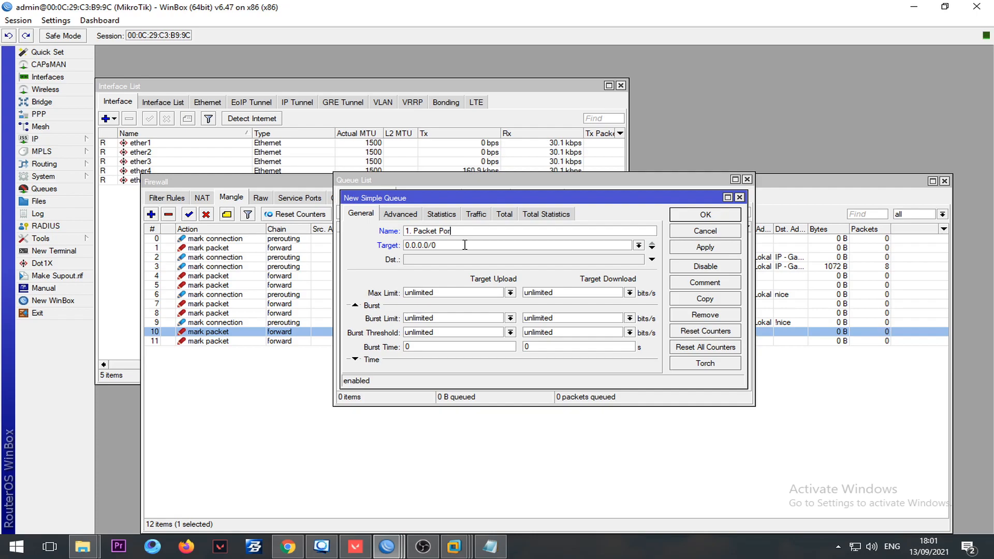
text(i)
text(ritas)
- Set the new simple queue's target to 192.168.88.0/24, checking the subnet against the router's IP address list
click(640, 245)
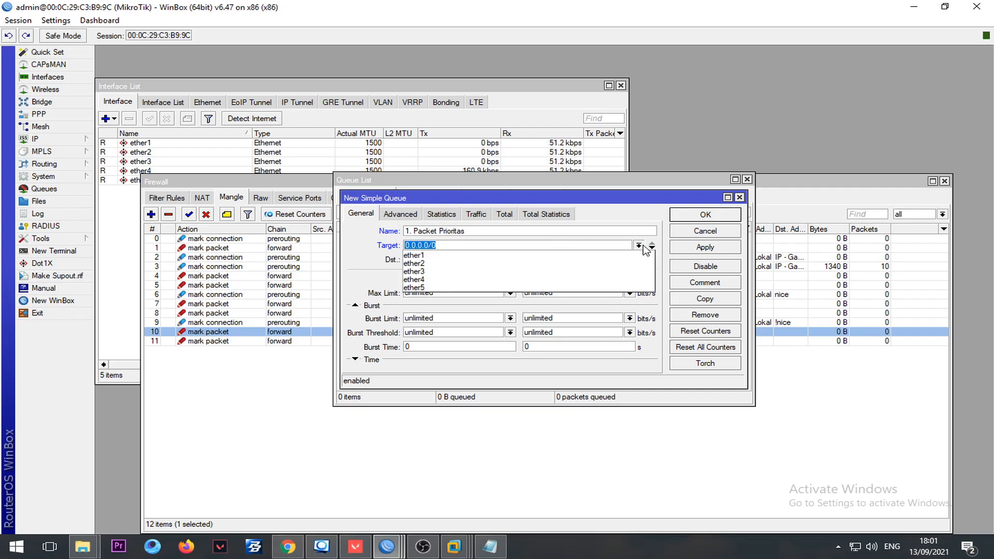
click(642, 245)
text(192.1)
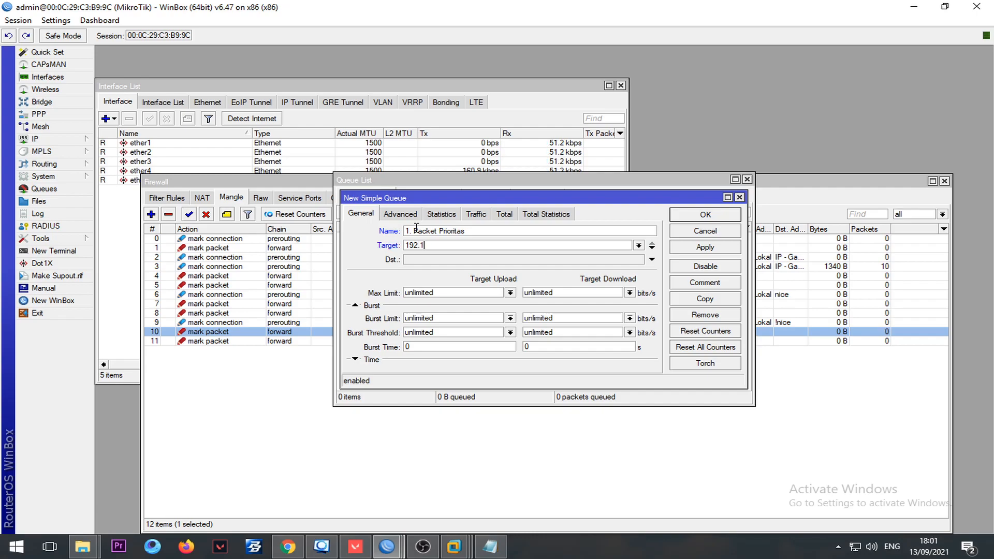
text(68.88.0/2)
click(34, 139)
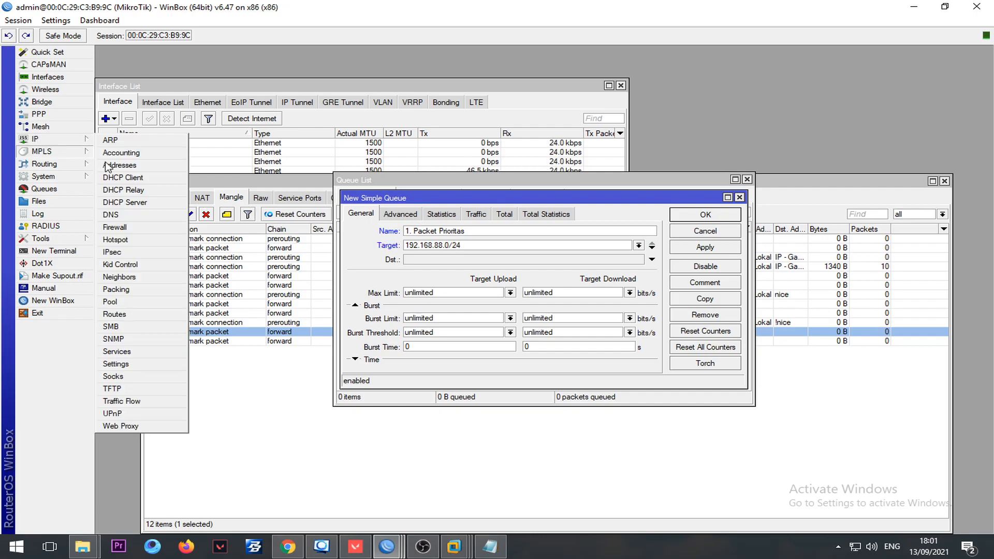
click(130, 163)
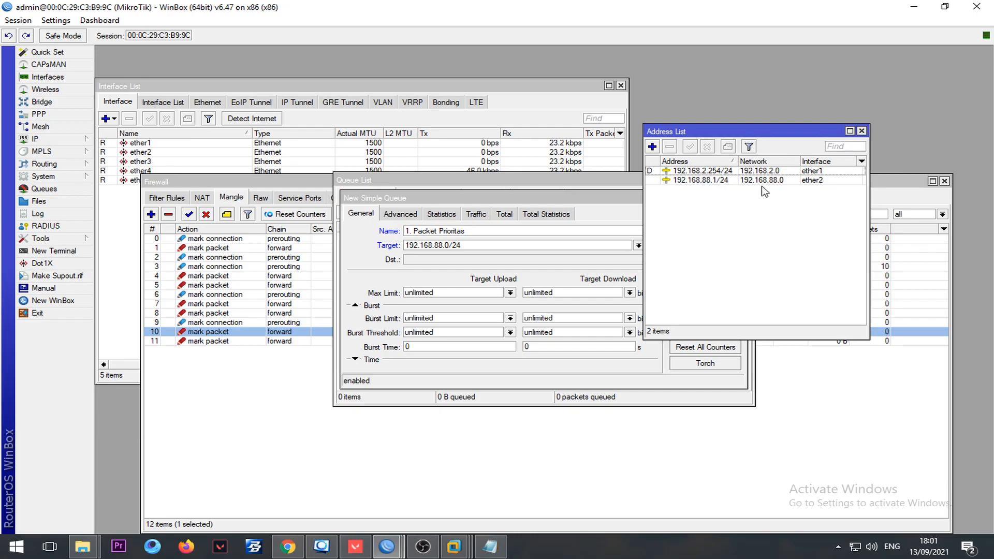
click(533, 241)
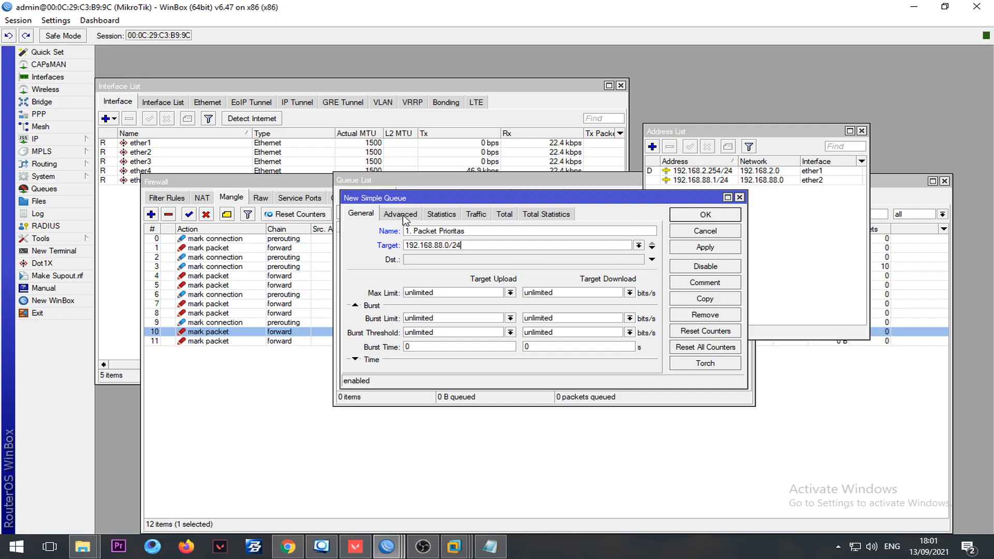
- Add the packet marks "Down - DNS/ICMP Packet", "Download Game" and "Upload Game" to the "1. Packet Prioritas" queue
click(400, 214)
click(636, 231)
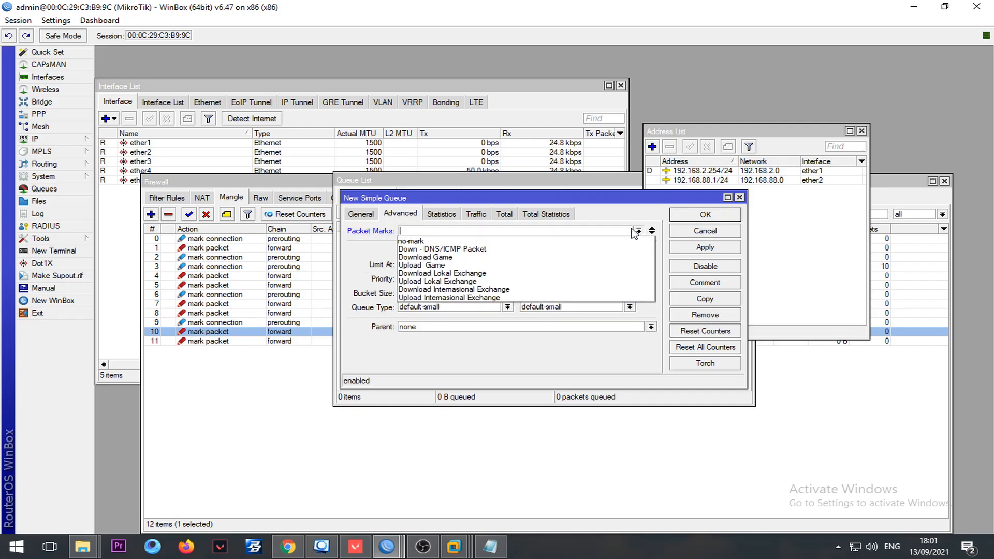
click(553, 249)
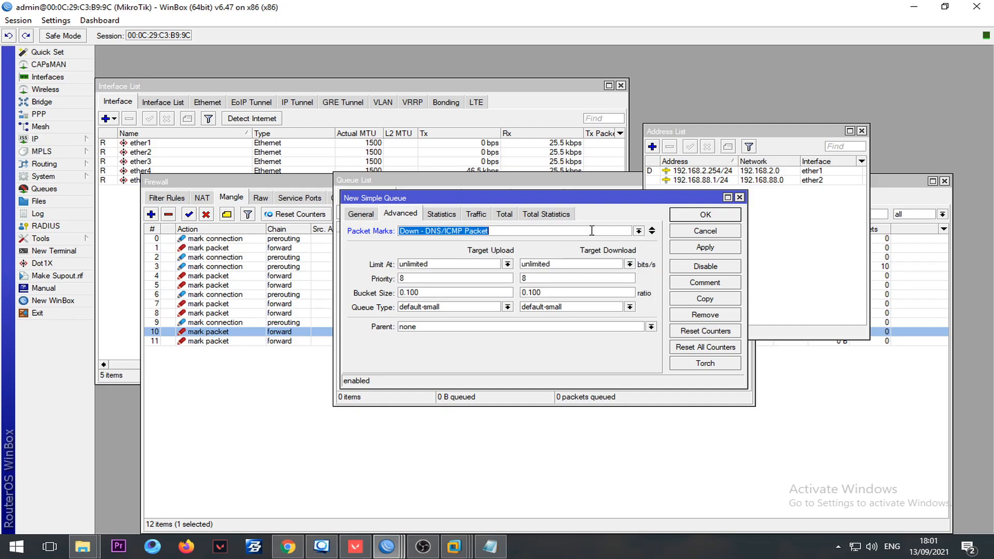
click(652, 233)
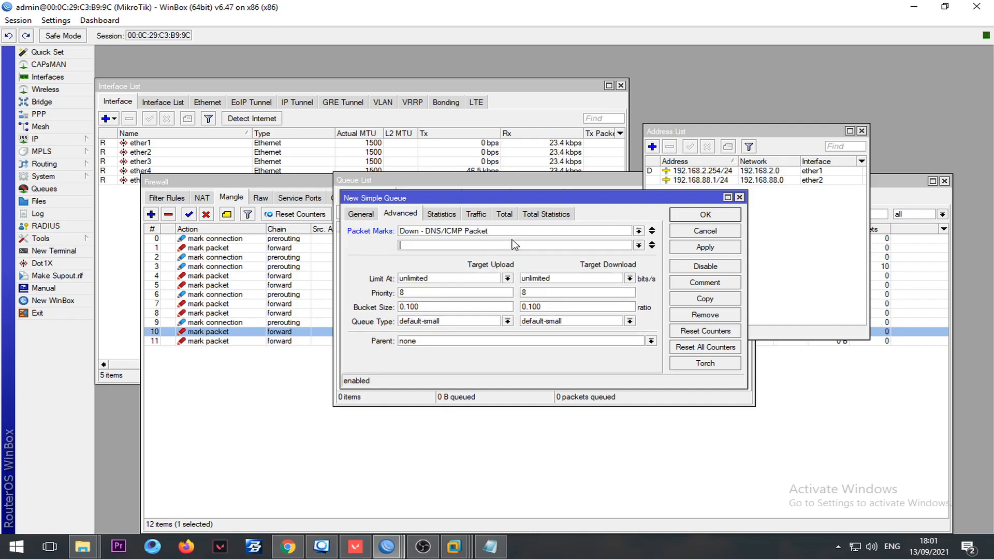
click(638, 246)
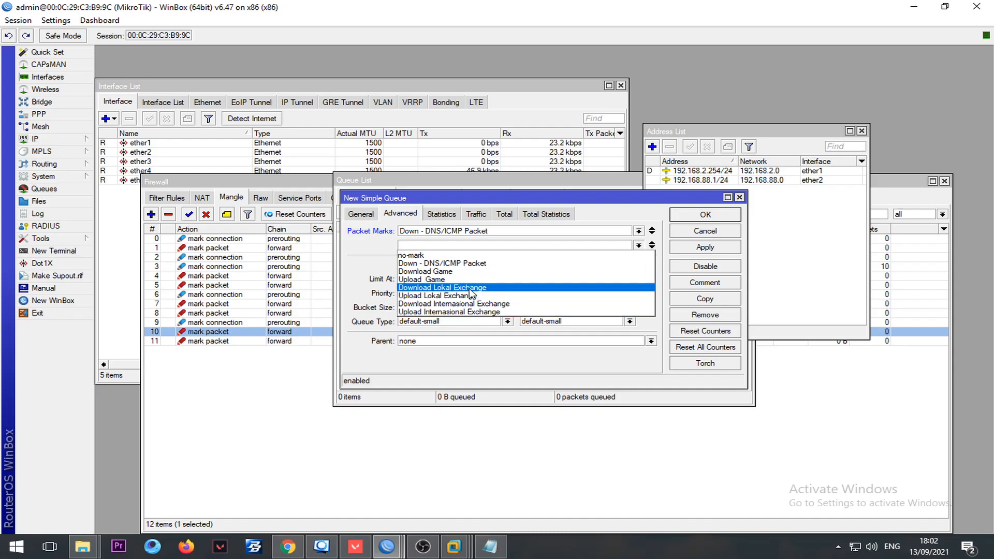
click(425, 271)
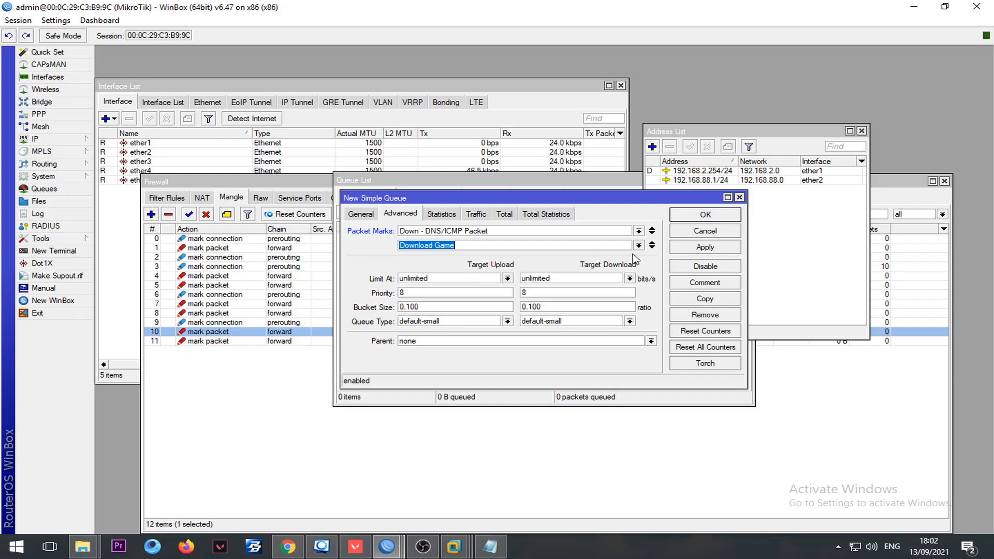
click(652, 248)
click(638, 259)
click(496, 294)
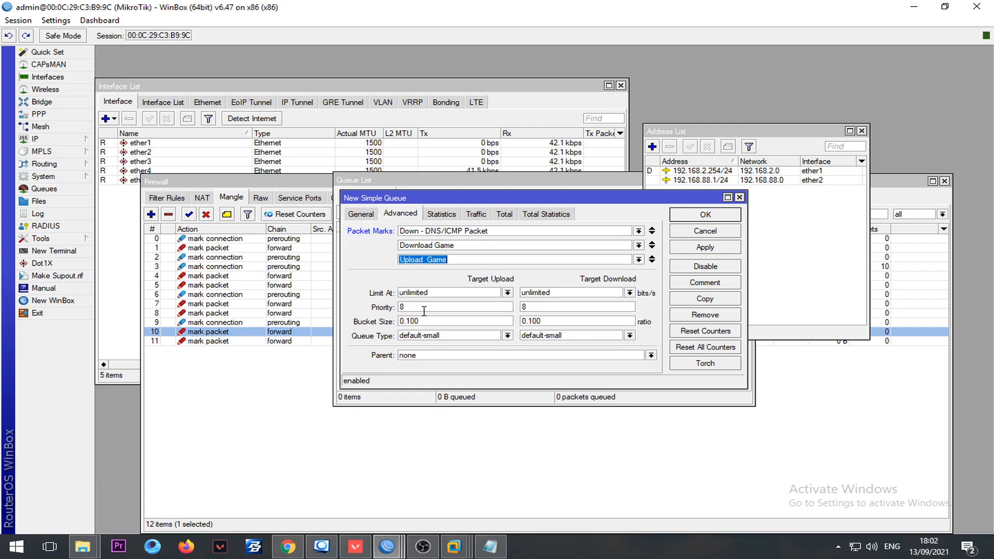
- Set the queue type to pcq-upload-default for target upload and pcq-download-default for target download
click(428, 336)
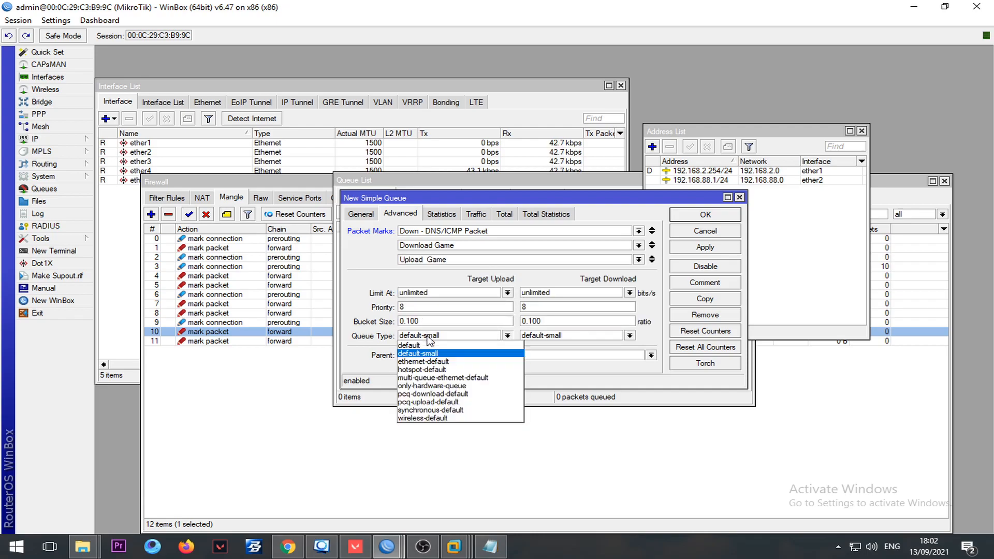
click(439, 403)
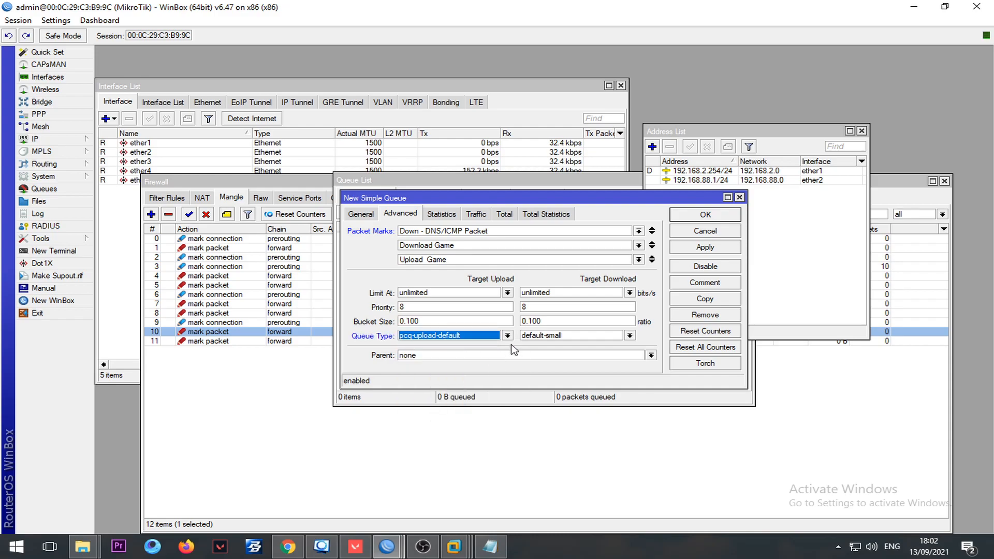
click(547, 336)
click(547, 394)
- Set the total queue type to default and save the "1. Packet Prioritas" queue
click(504, 214)
click(475, 214)
click(505, 216)
click(472, 316)
click(455, 327)
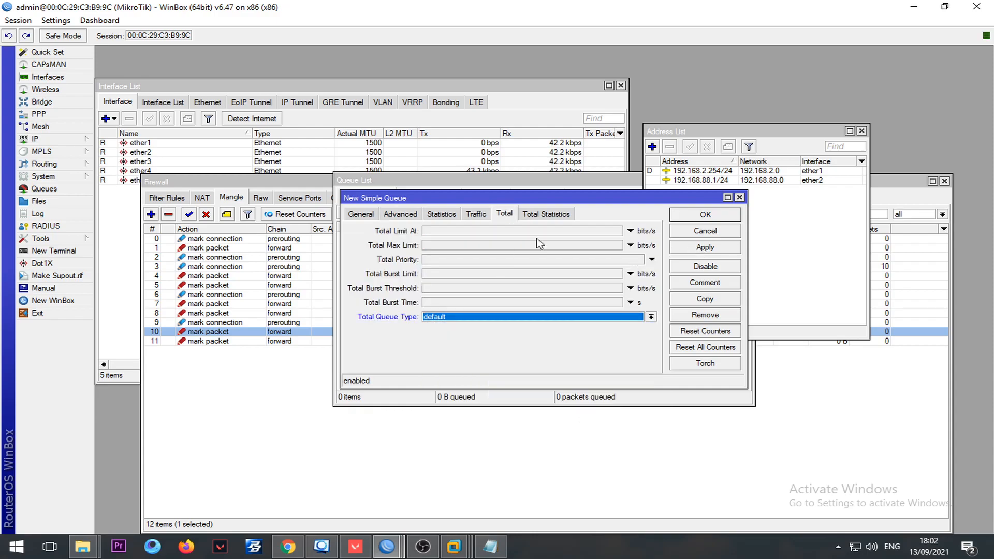
click(673, 247)
click(705, 216)
click(640, 243)
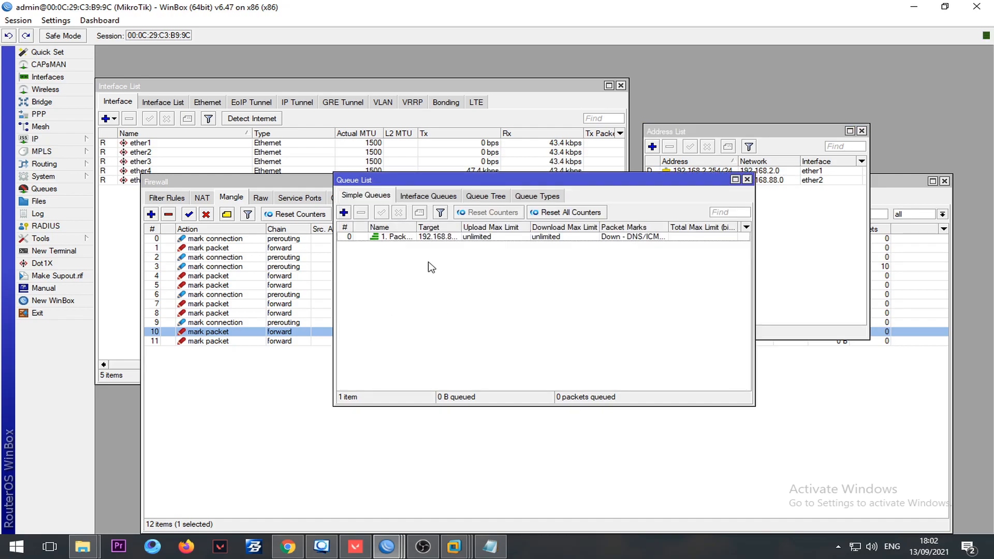
- Duplicate the "1. Packet Prioritas" queue under the name "2. Download" and save the copy
double_click(402, 237)
click(717, 302)
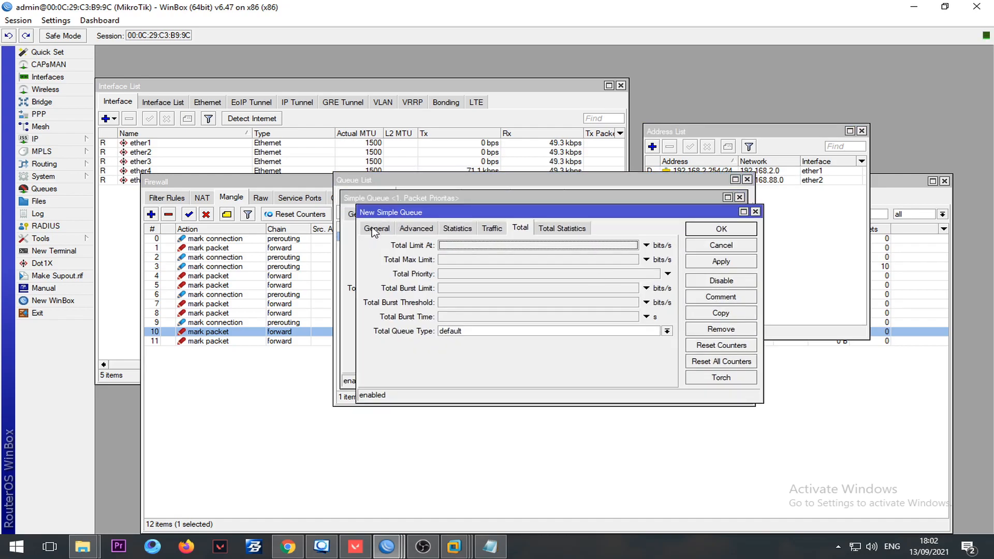
click(376, 228)
text(2. Dow)
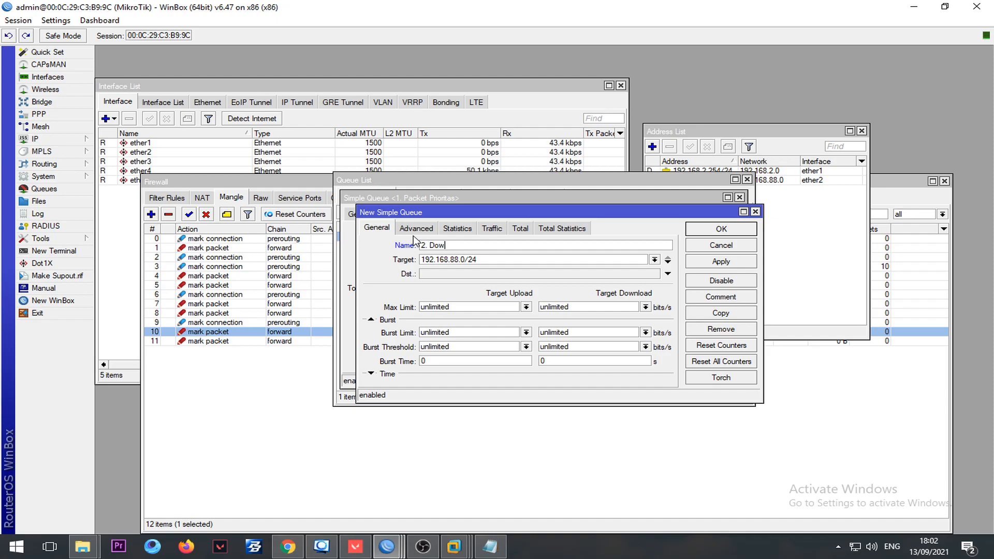
text(nloia)
key(BackSpace)
text(d)
key(Return)
key(Escape)
- Replace the first two packet marks of the "2. Download" queue with Download Lokal Exchange and Upload Lokal Exchange
double_click(435, 246)
click(396, 217)
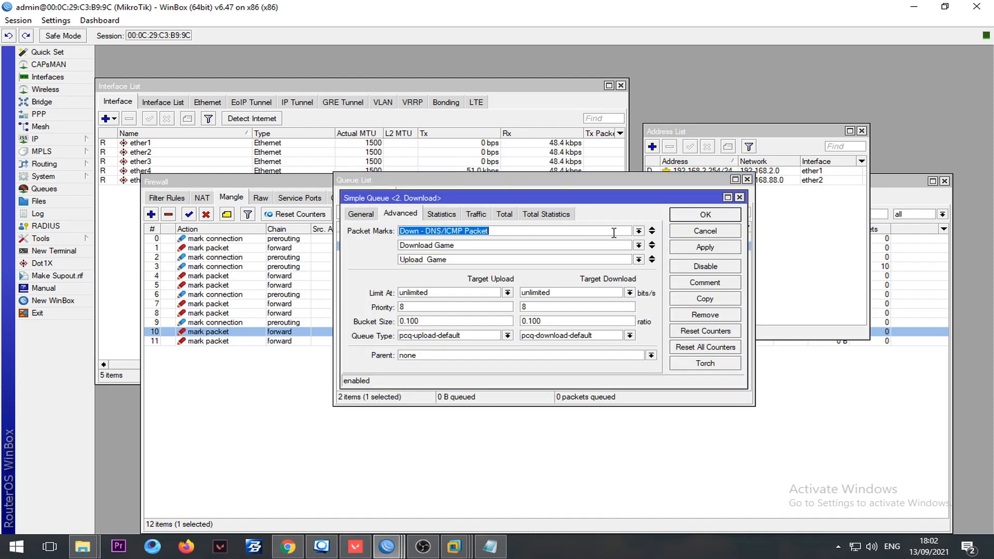
click(640, 231)
click(555, 274)
click(639, 246)
click(549, 295)
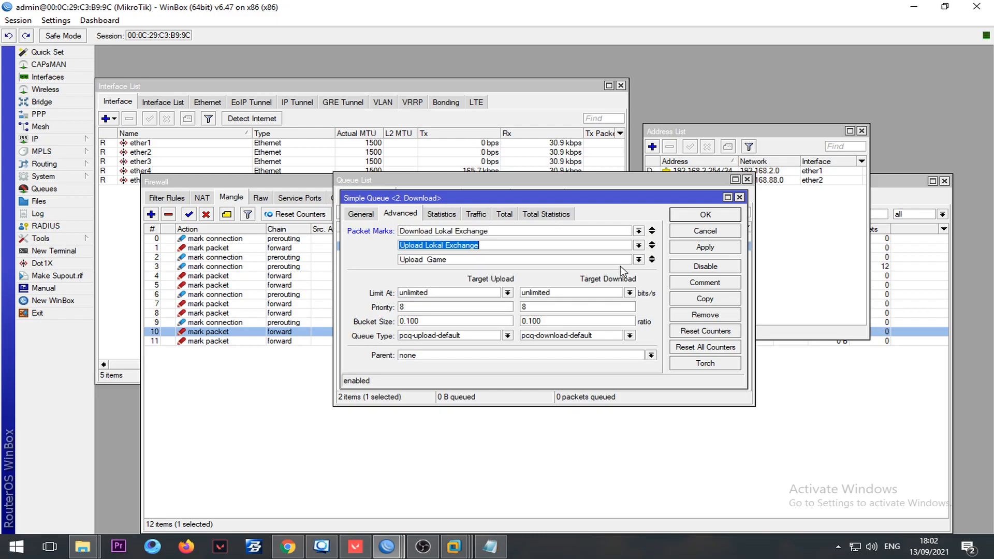
- Set the third packet mark to Download Internasional Exchange and add Upload Internasional Exchange as a fourth mark
click(639, 260)
click(549, 318)
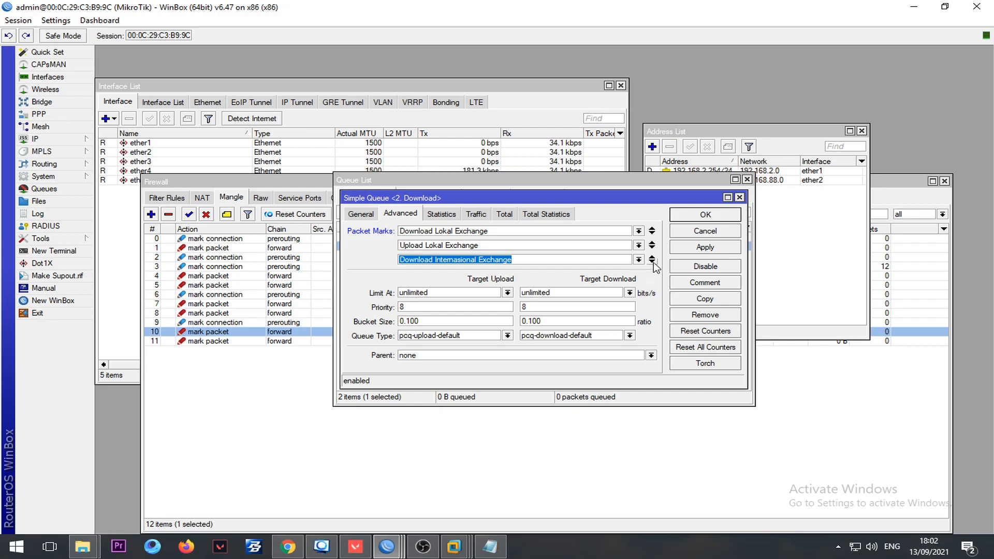
click(652, 260)
click(640, 274)
click(497, 340)
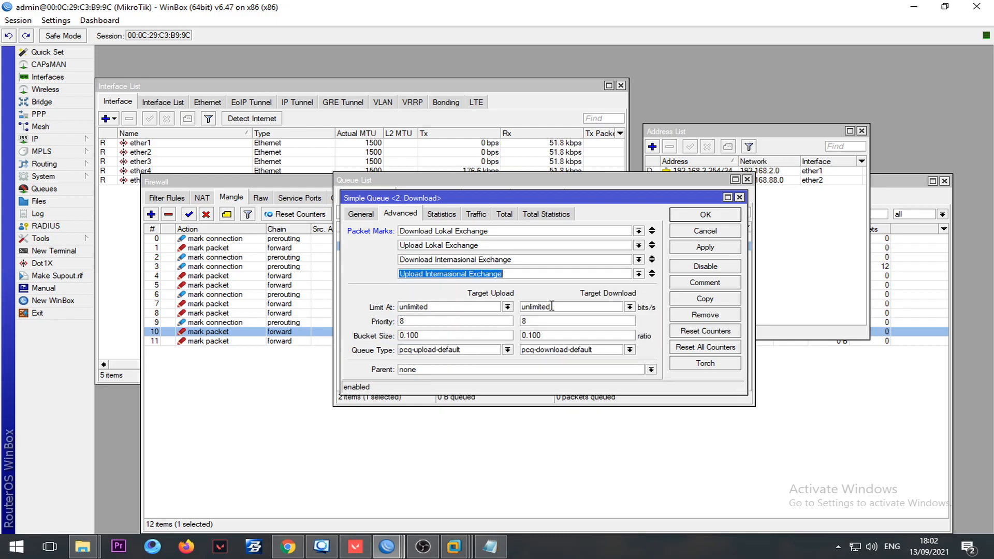
- Set the "2. Download" queue's upload and download max limits to 300M and save it
click(362, 217)
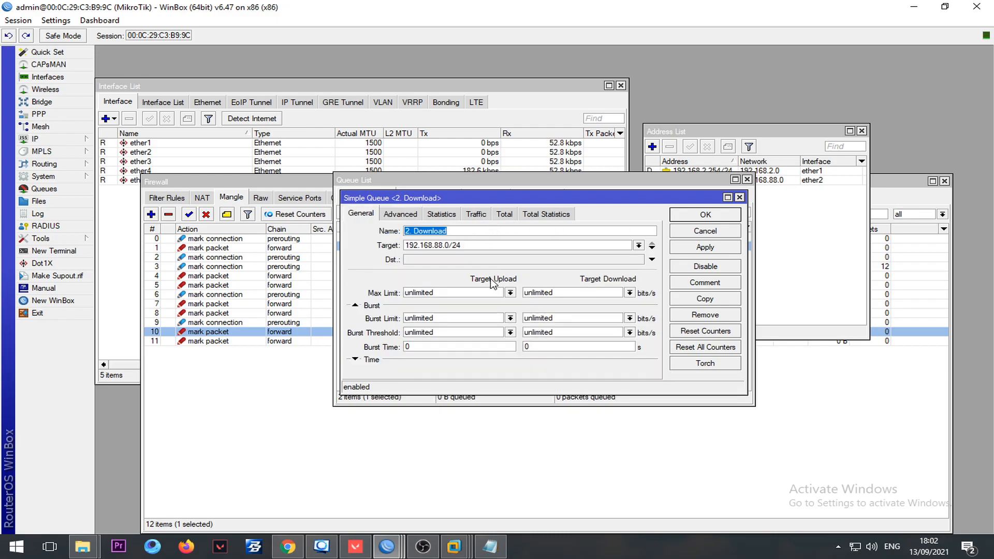
double_click(471, 292)
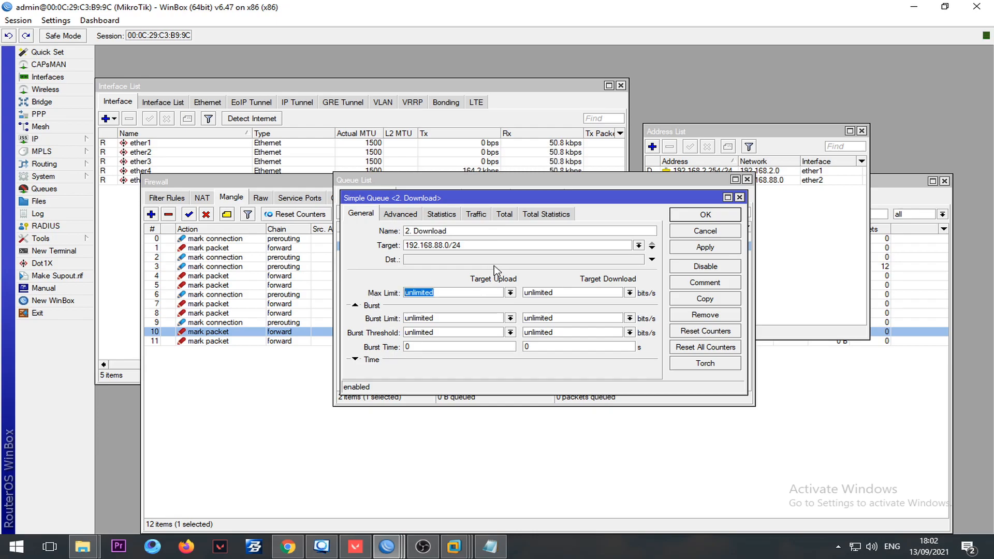
text(300M)
key(Tab)
text(300M)
key(Return)
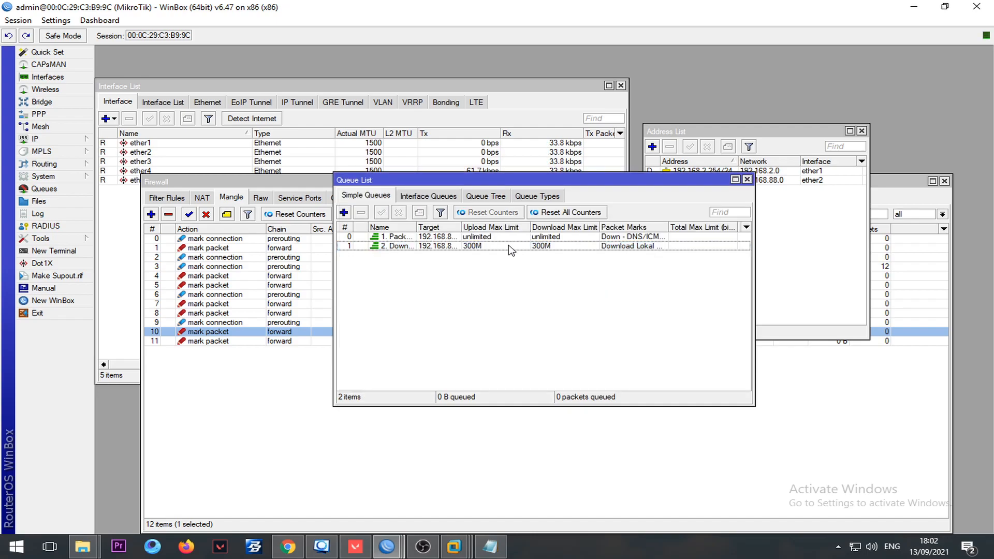
- Change both max limits of the "2. Download" queue to 285M and save it
double_click(465, 245)
double_click(414, 293)
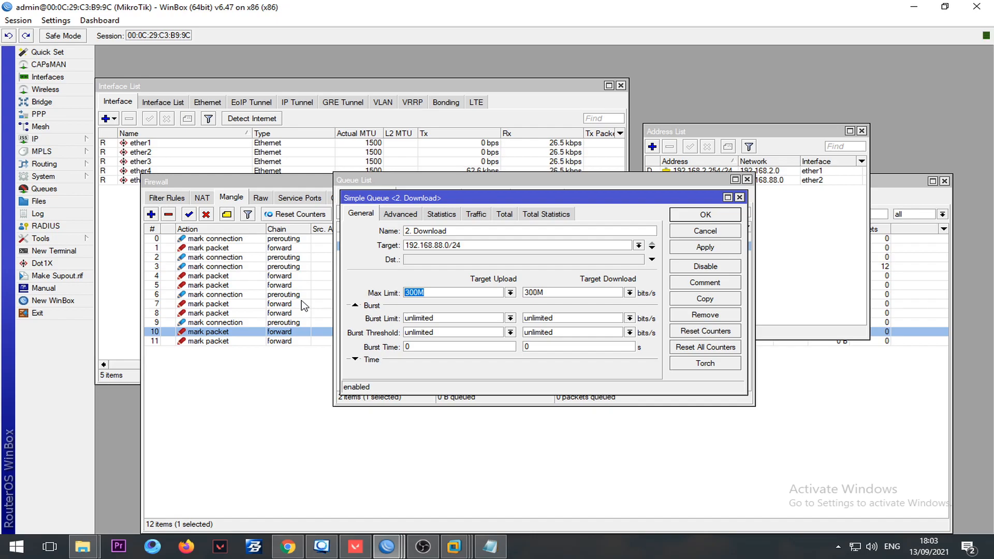
text(285M)
key(Tab)
text(25/8)
key(BackSpace)
key(Return)
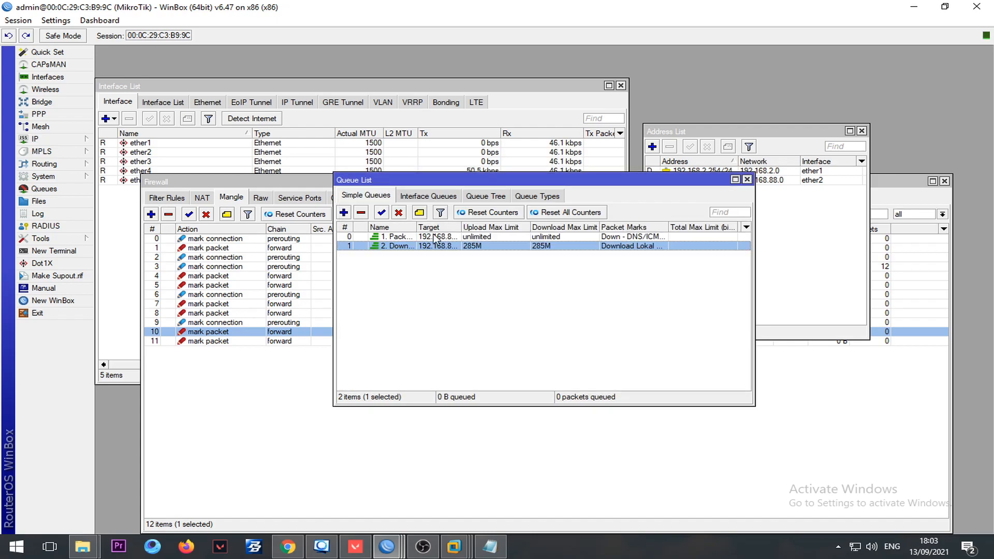
- Change the "2. Download" queue's upload and download max limits to 290M and save it
double_click(477, 246)
double_click(456, 293)
text(290M)
key(Tab)
text(290M)
key(Return)
double_click(406, 247)
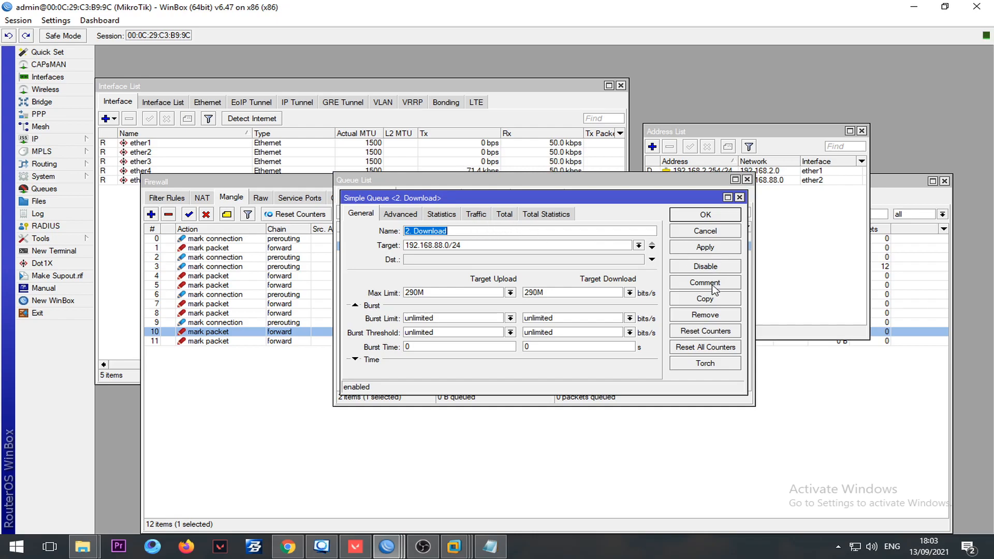
key(Return)
click(344, 213)
drag(452, 200, 635, 198)
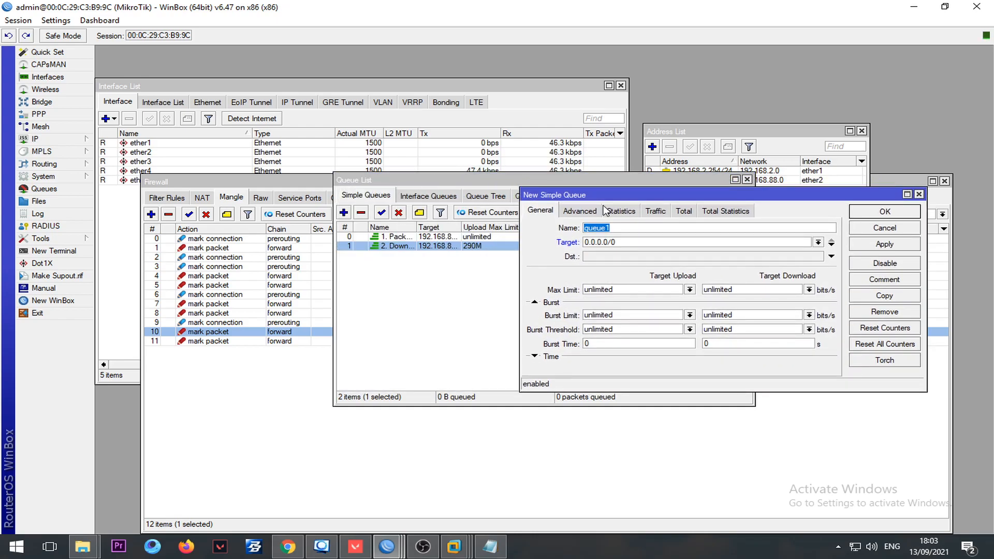
key(Escape)
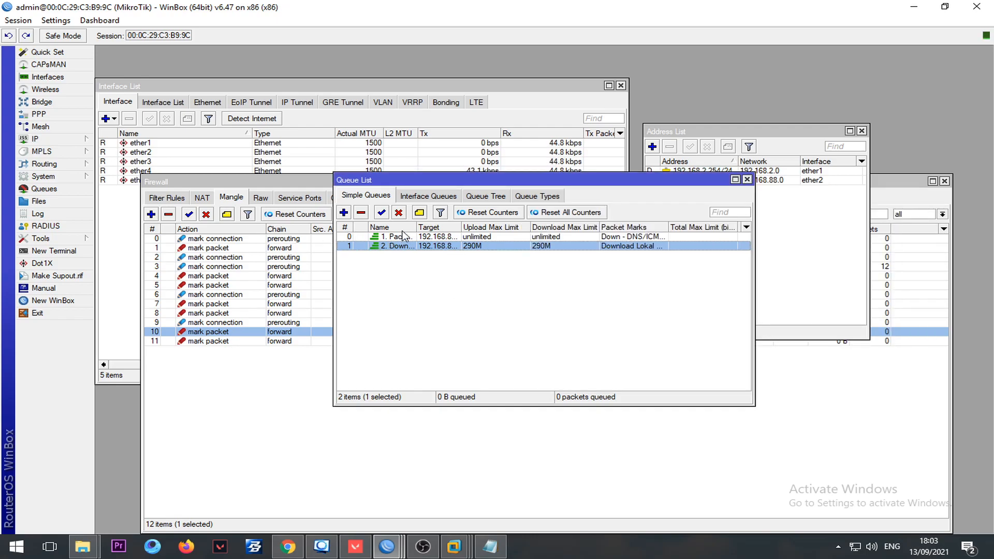
- Widen the Name column of the simple queue list so the full queue names fit
drag(415, 222, 549, 224)
click(491, 283)
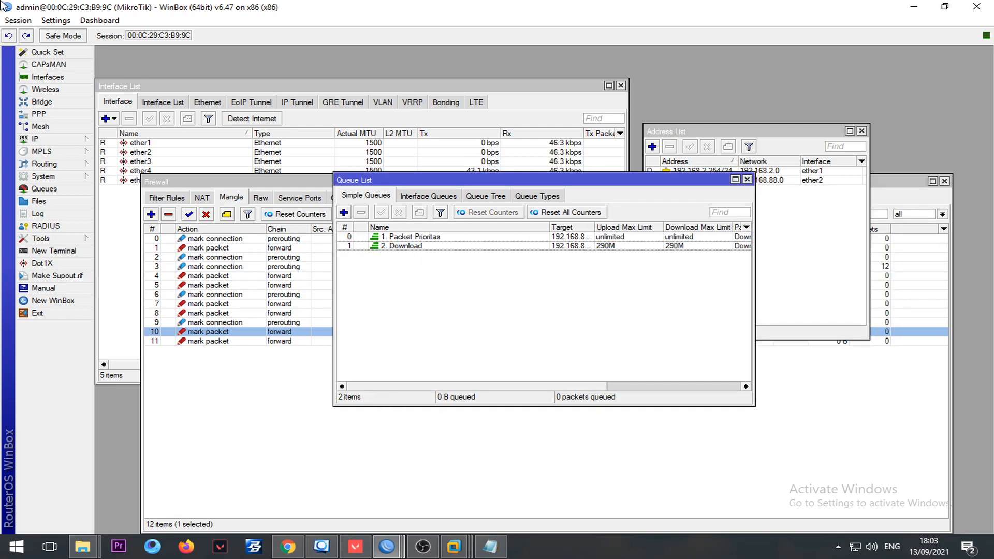
- Open the default Hotspot user profile and set its parent queue to "2. Download"
click(41, 139)
click(137, 244)
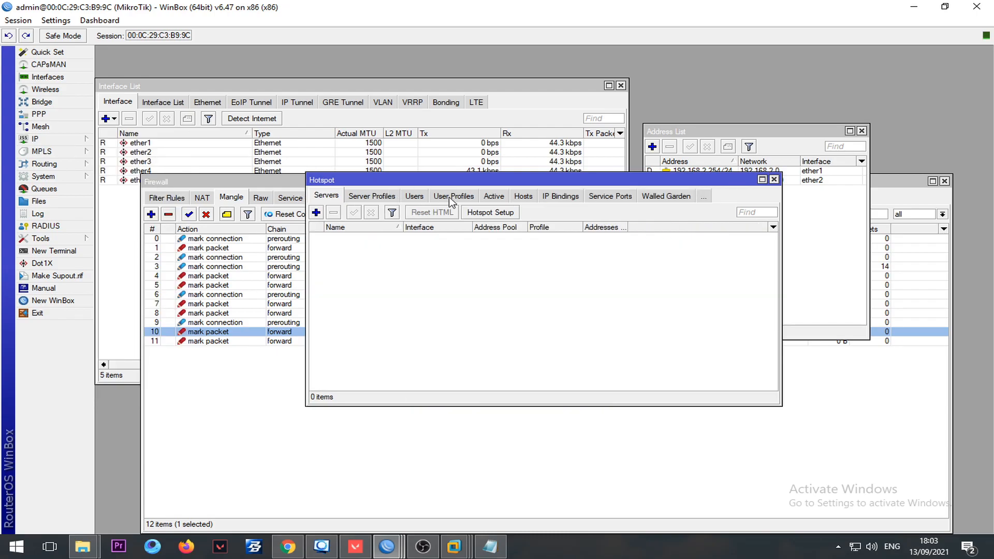
click(450, 196)
drag(417, 180, 664, 121)
double_click(591, 177)
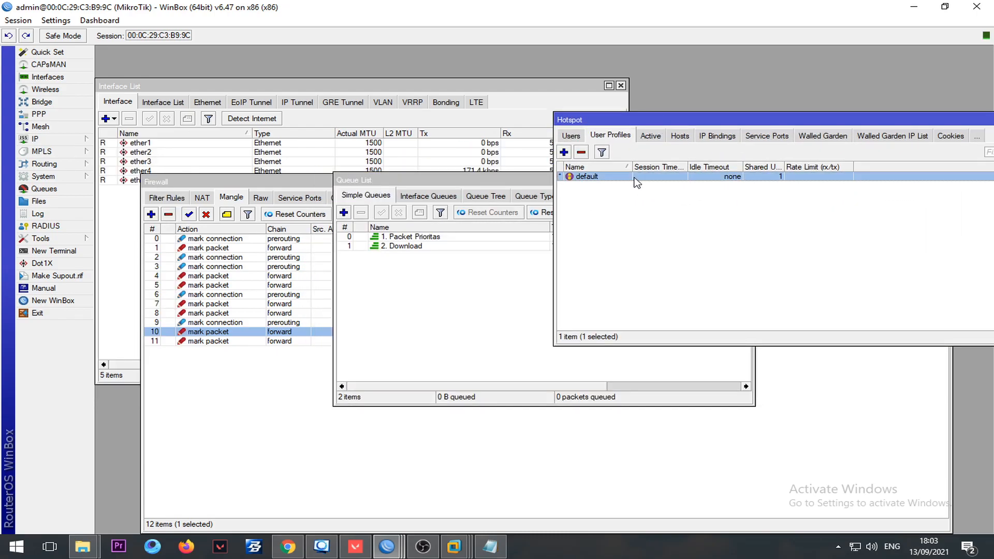
click(452, 151)
click(538, 182)
click(595, 183)
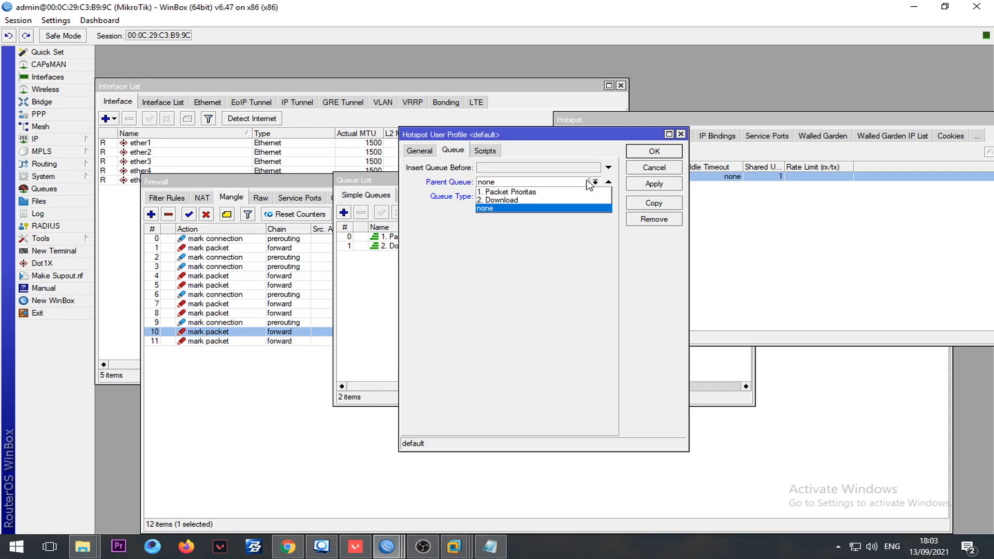
click(536, 202)
- Set Insert Queue Before to bottom in the default Hotspot user profile and save the profile
click(608, 196)
click(563, 170)
click(563, 170)
click(541, 193)
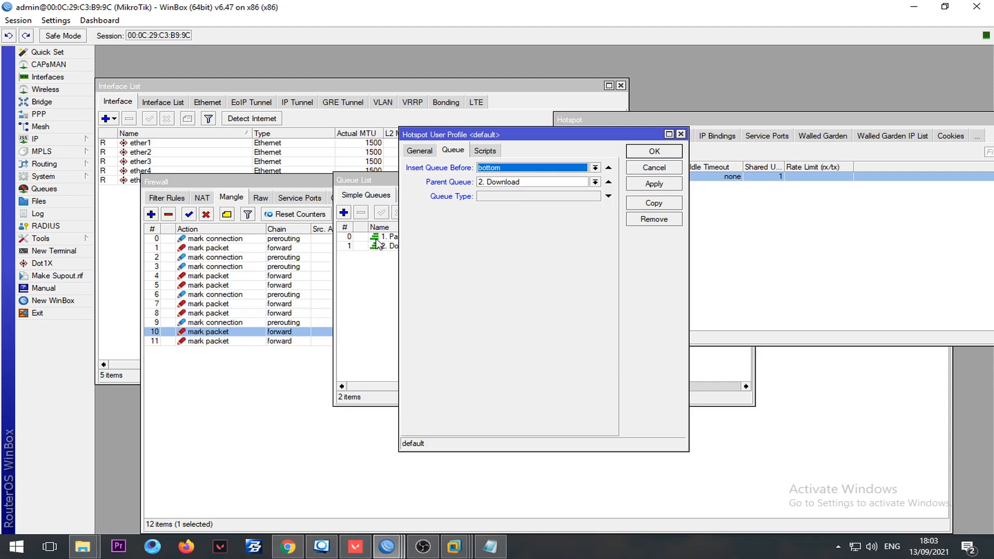
click(657, 185)
click(665, 152)
click(465, 302)
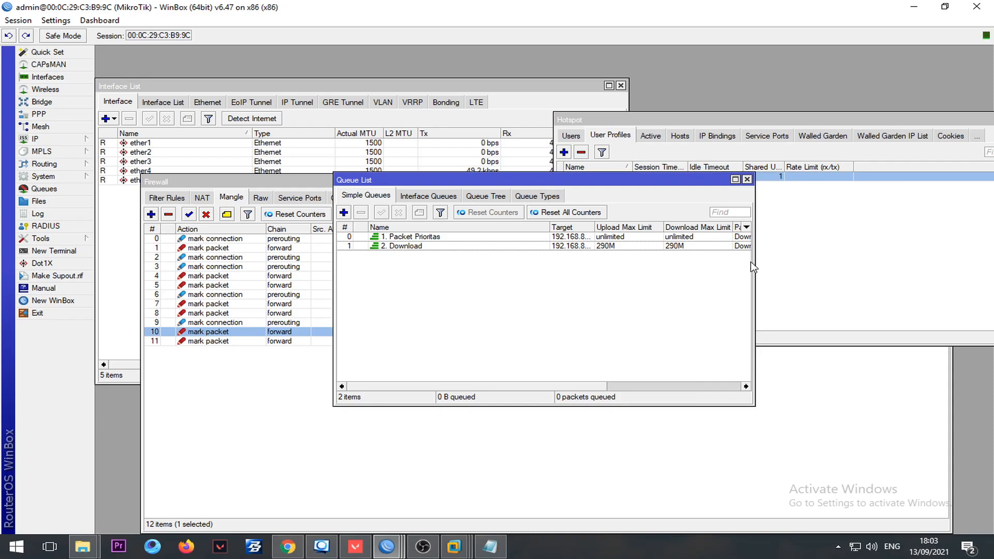
- Widen the Queue List window so the packet marks and total max limit columns fit
click(810, 265)
click(535, 261)
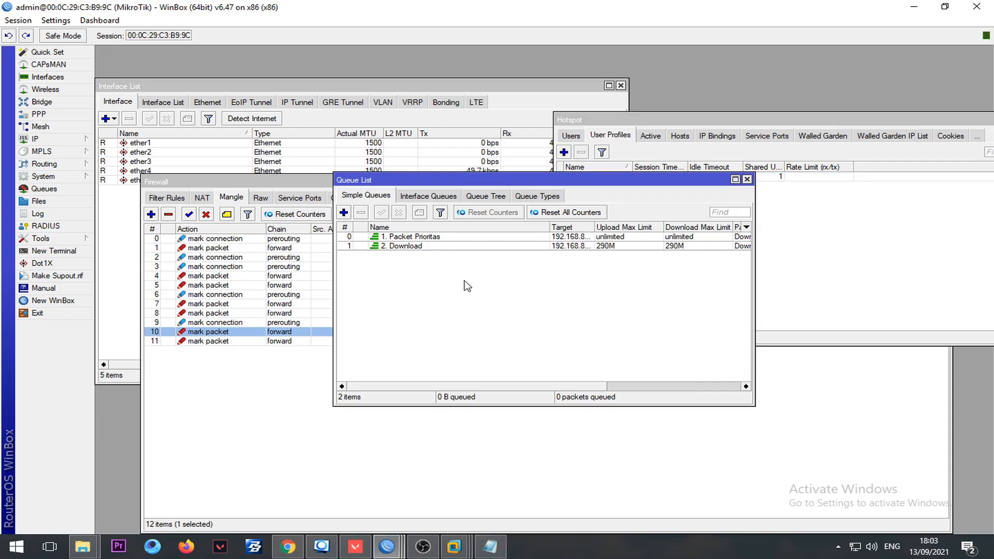
drag(755, 283, 898, 331)
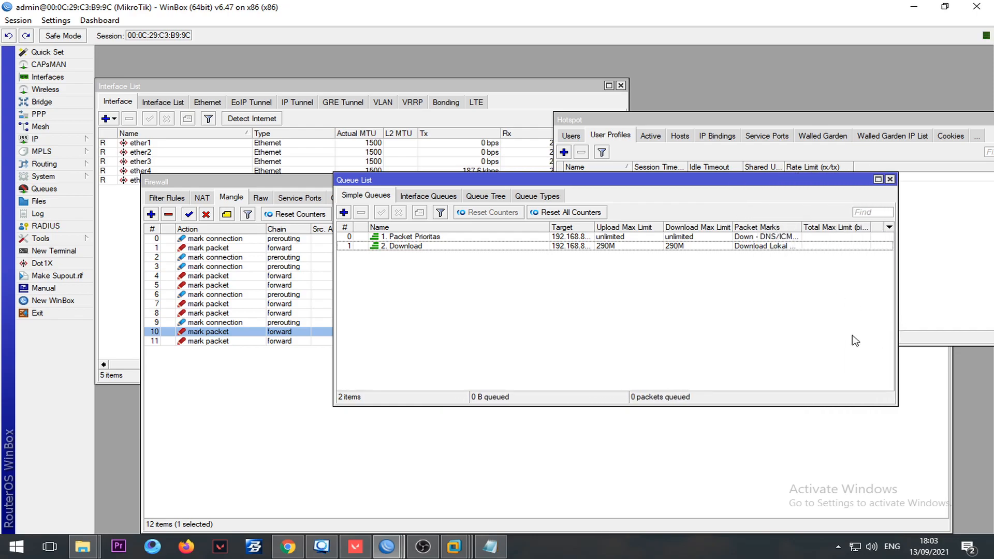
- Start a new simple queue named "Queue Internasional" with target 192.168.88.0/24
double_click(396, 247)
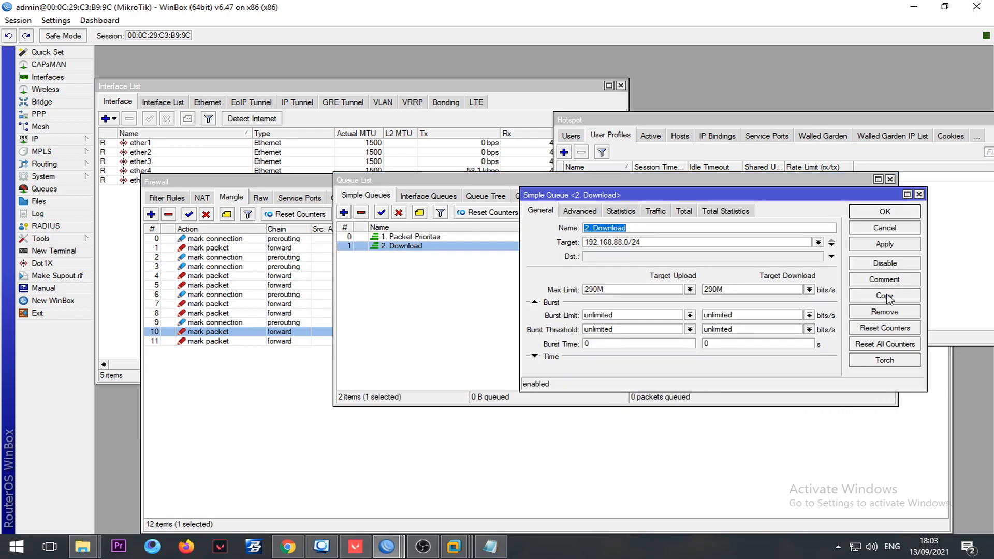
click(343, 212)
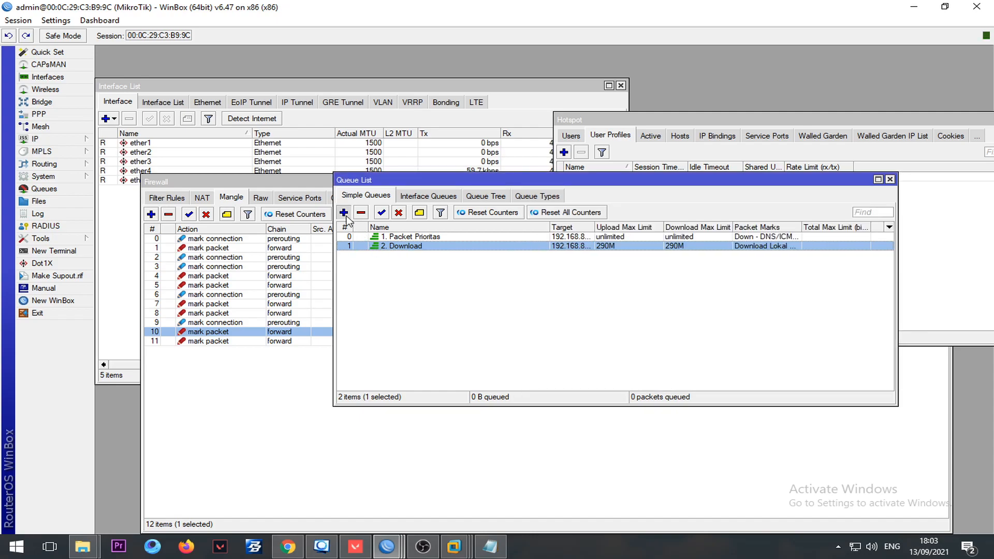
text(Queue Internasional)
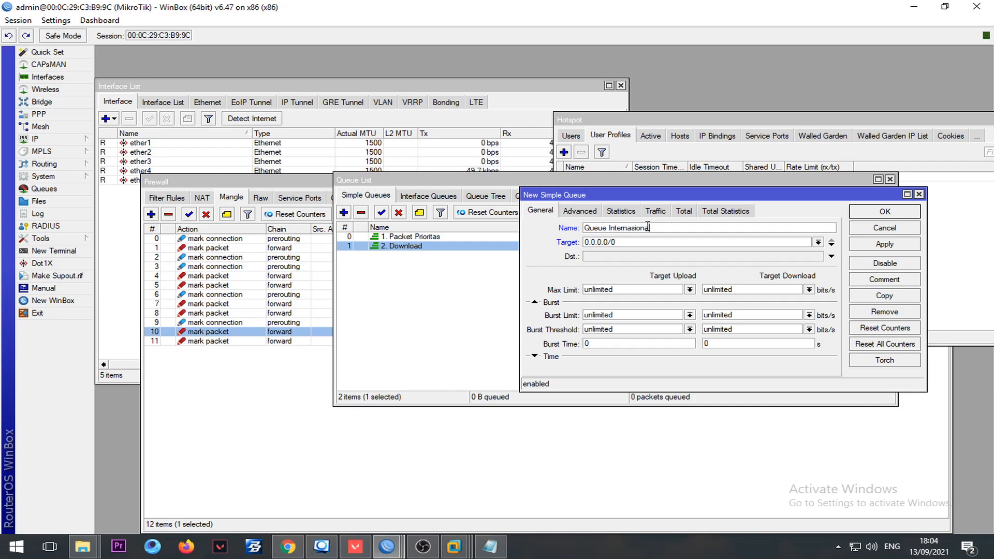
key(Tab)
text(196)
text(.168)
text(.88)
- Switch to the Notepad notes and add "1:10" and "300 : 30" under the 300 Mbps line, and return to WinBox
key(alt+Tab)
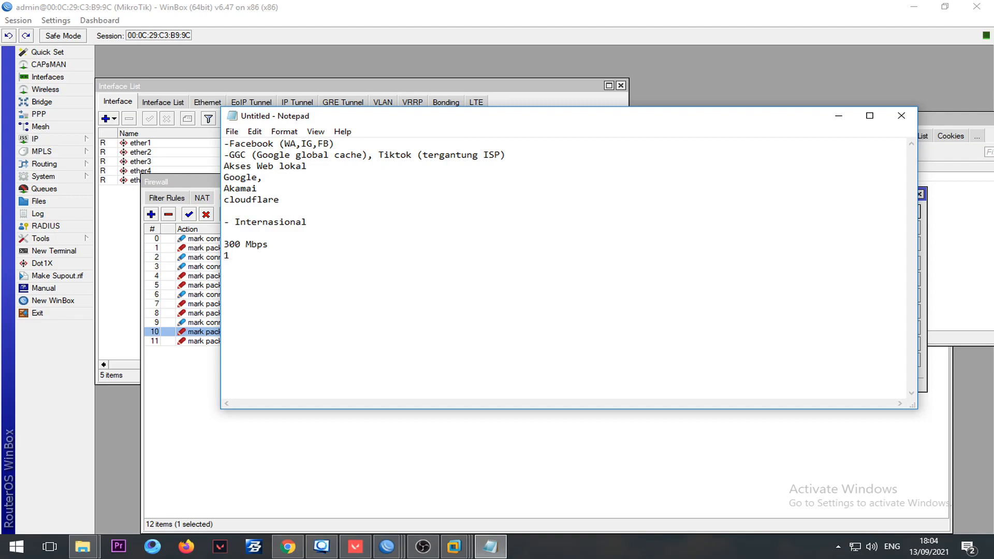
text(100)
key(BackSpace)
key(Return)
key(Return)
text(300)
key(BackSpace)
key(BackSpace)
key(BackSpace)
text(300 : 30)
click(839, 115)
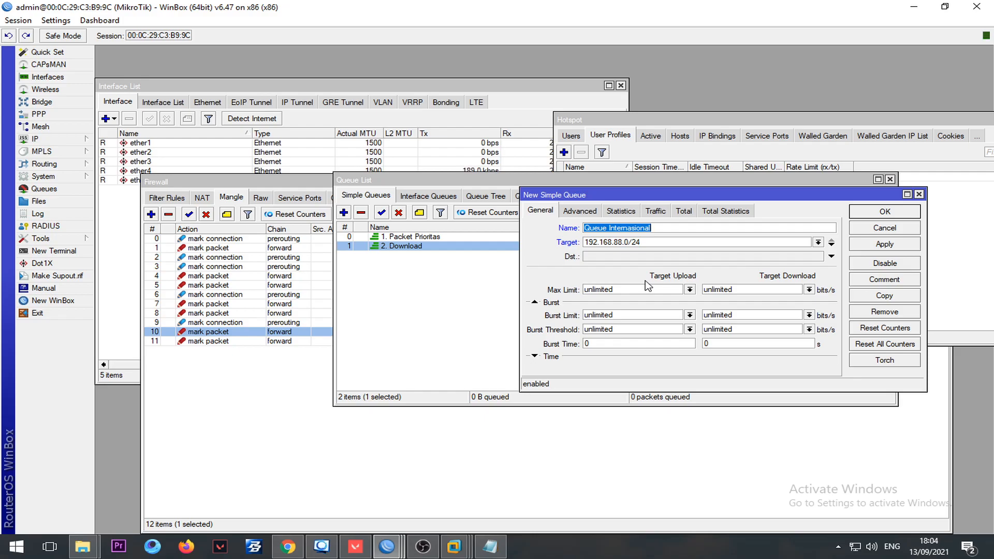
- Consult the bandwidth ratio in the notes and set Queue Internasional's upload and download max limits to 25M
key(alt+Tab)
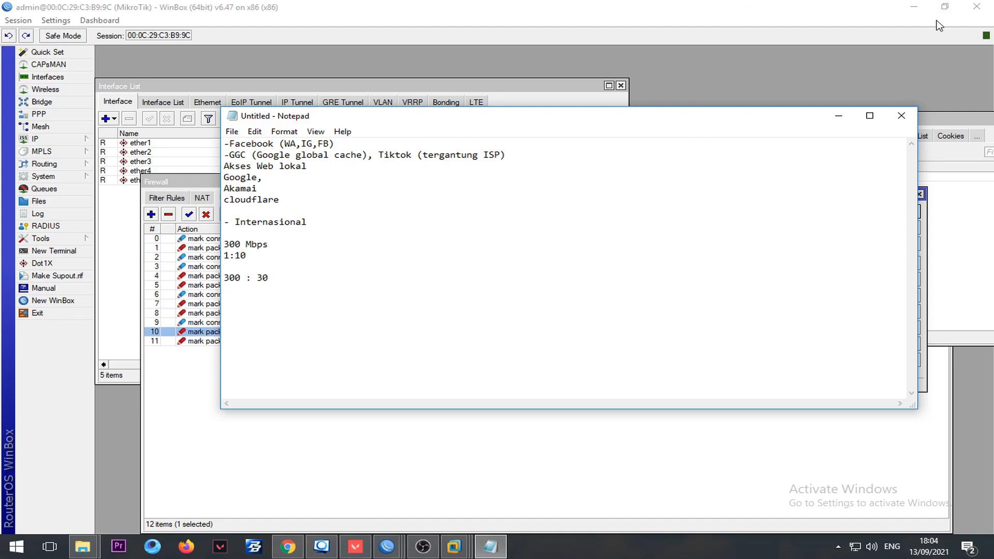
click(838, 115)
double_click(600, 289)
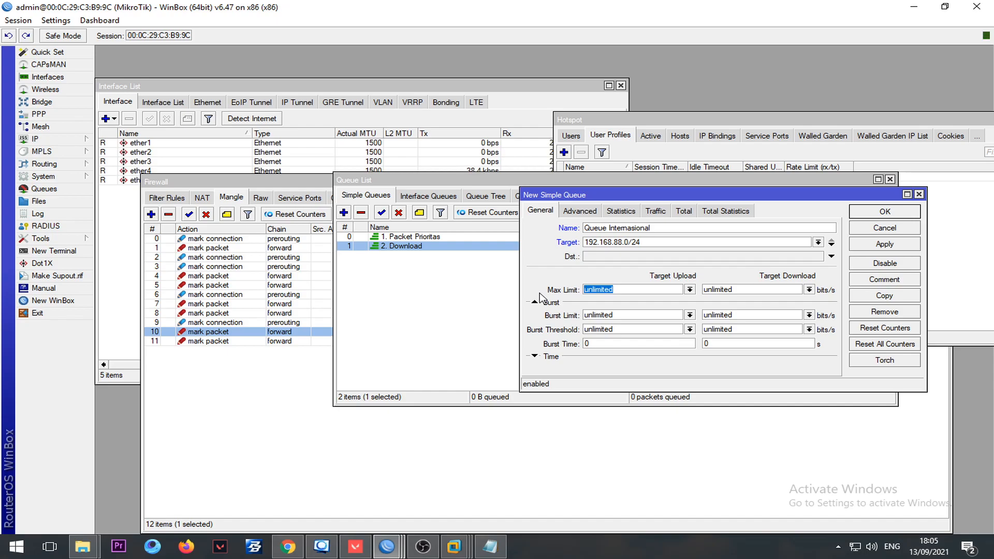
text(25M)
key(Tab)
text(25M)
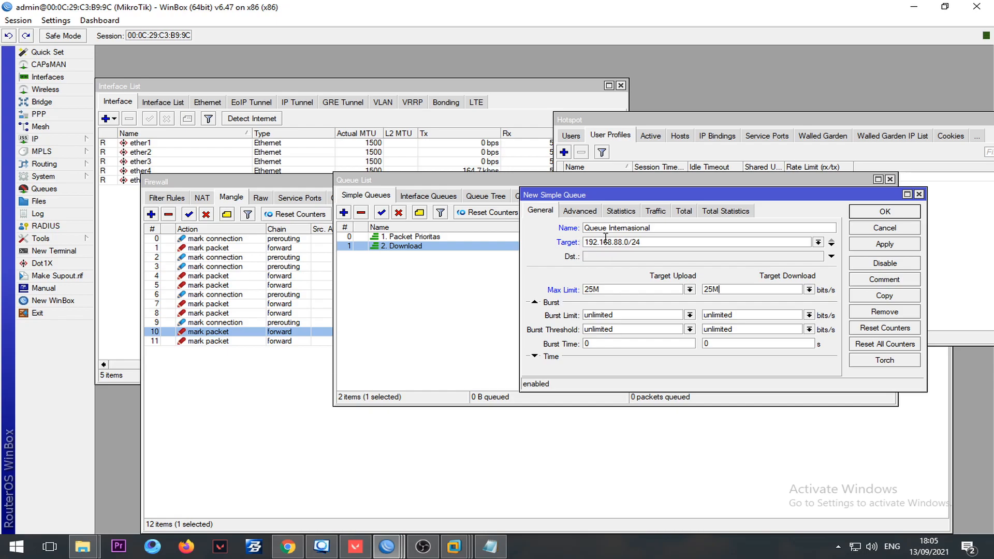
- Assign the packet marks Download Internasional Exchange and Upload Internasional Exchange to the new international queue
click(580, 210)
click(672, 227)
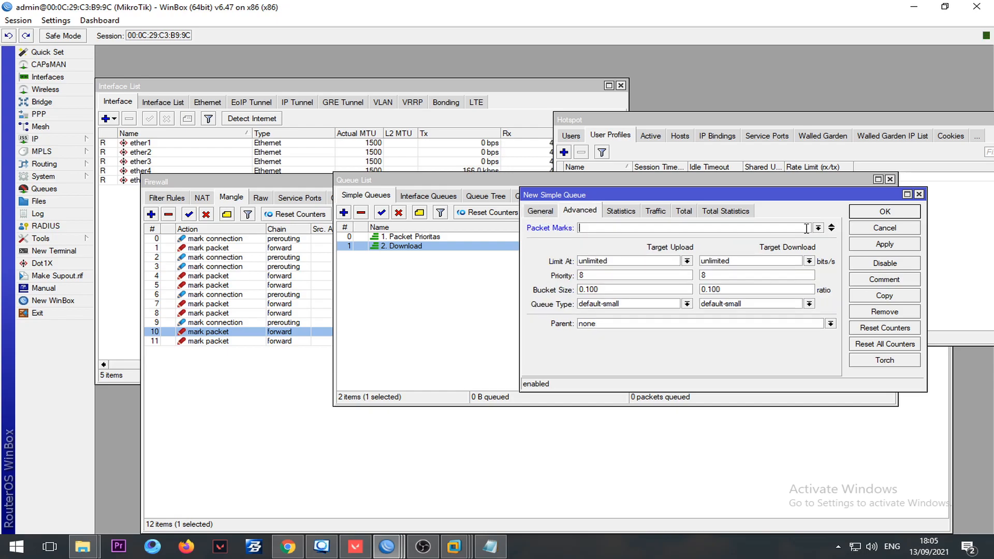
click(818, 228)
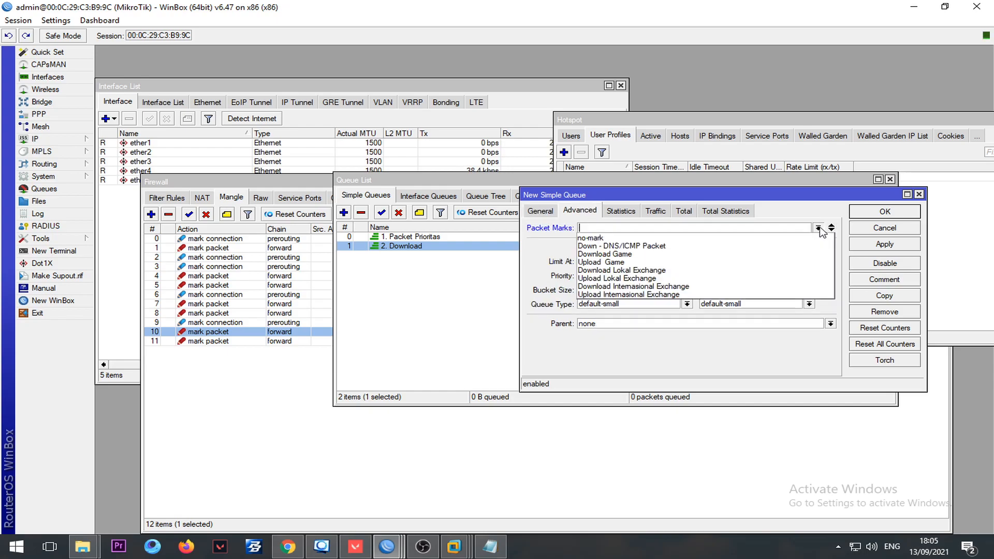
click(637, 287)
click(831, 227)
click(818, 242)
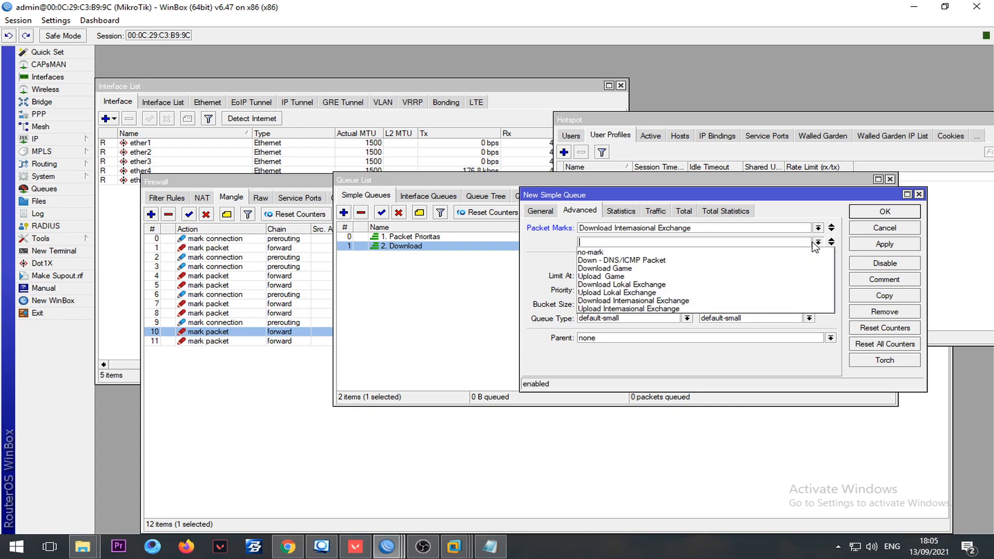
click(634, 315)
- Set Queue Internasional's parent to "2. Download", save it and sort the simple queue list by name
click(639, 338)
click(621, 356)
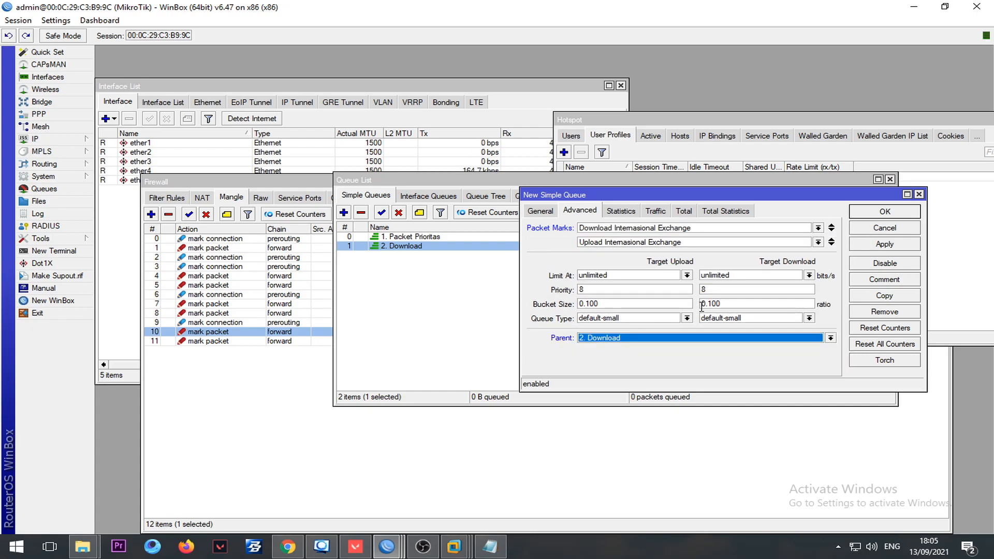
click(880, 245)
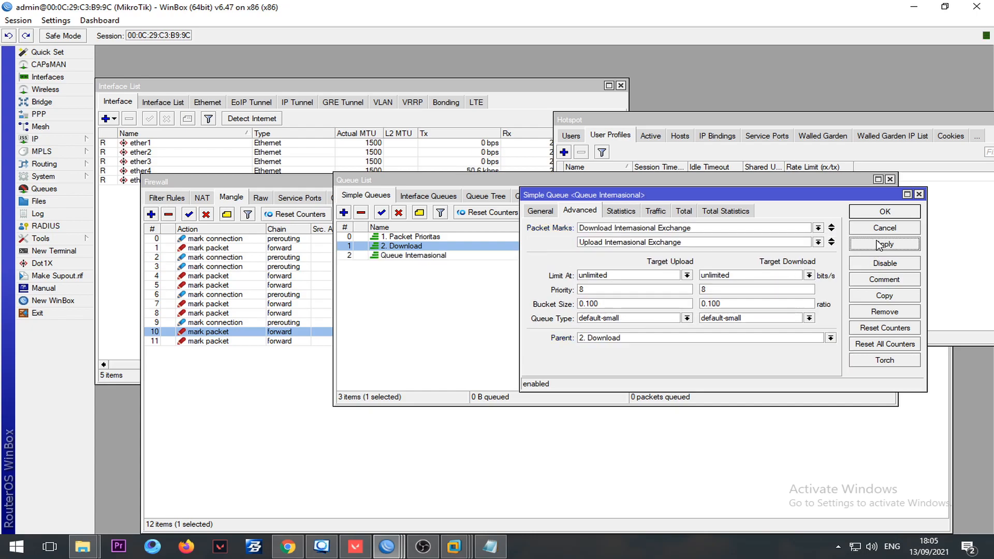
click(437, 228)
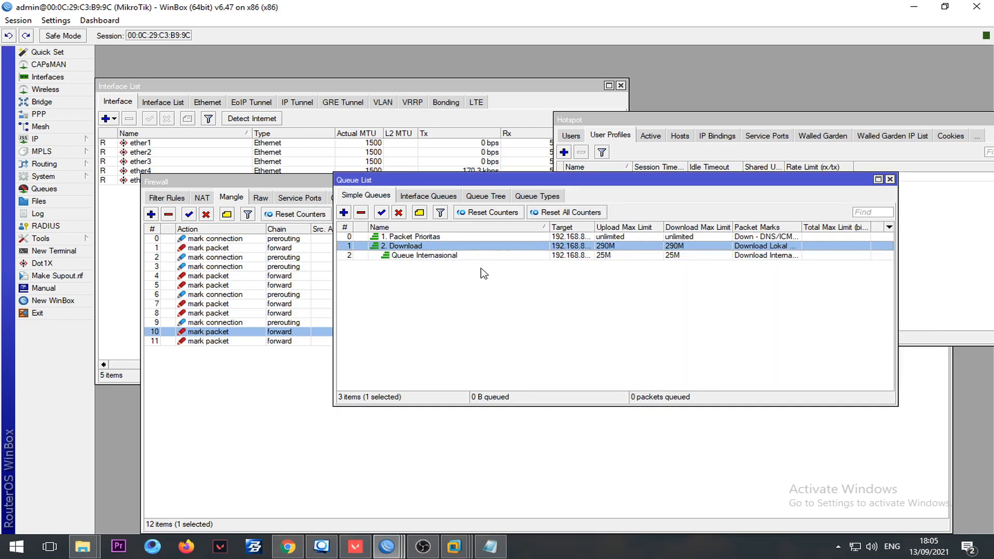
click(435, 256)
double_click(435, 256)
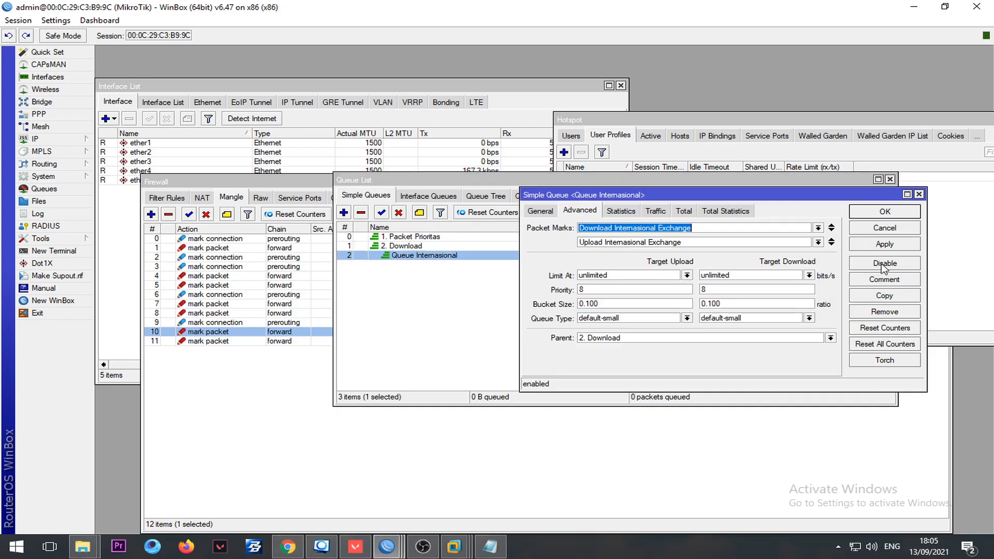
click(441, 218)
- Start another simple queue named "Queue Lokal / Nasional" with target 192.168.88.0/24
click(345, 212)
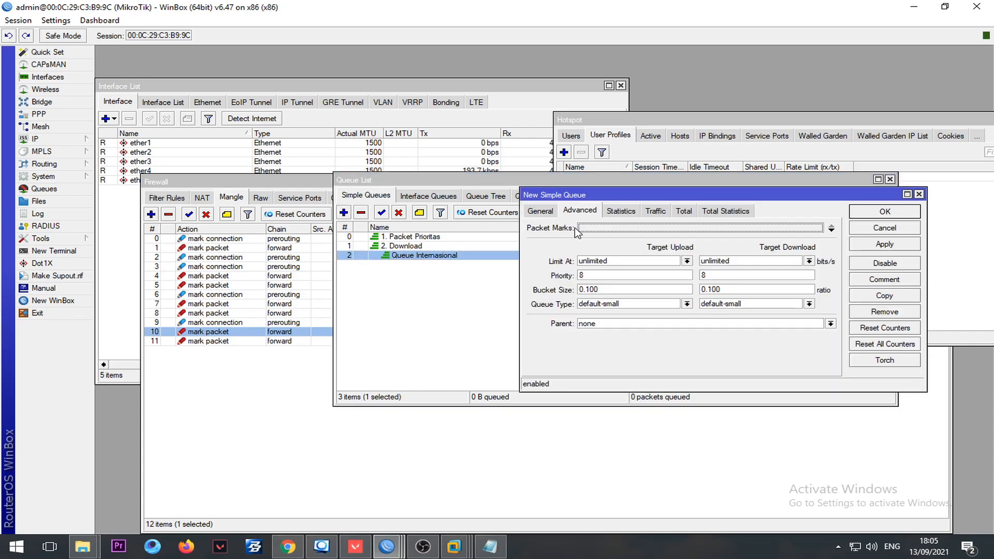
click(540, 211)
click(605, 228)
text(Queue N)
text(okal)
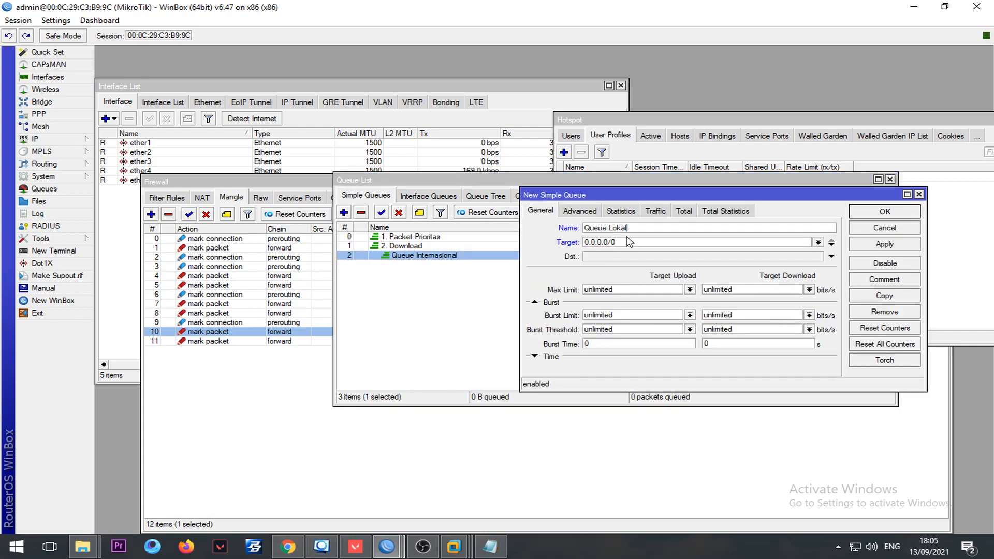
text( / Na)
key(BackSpace)
text(sioan)
key(BackSpace)
key(BackSpace)
text(nal)
key(Tab)
text(192.168.88.0/24)
- Assign the packet marks Download Lokal Exchange and Upload Lokal Exchange to the local queue and apply it
click(573, 211)
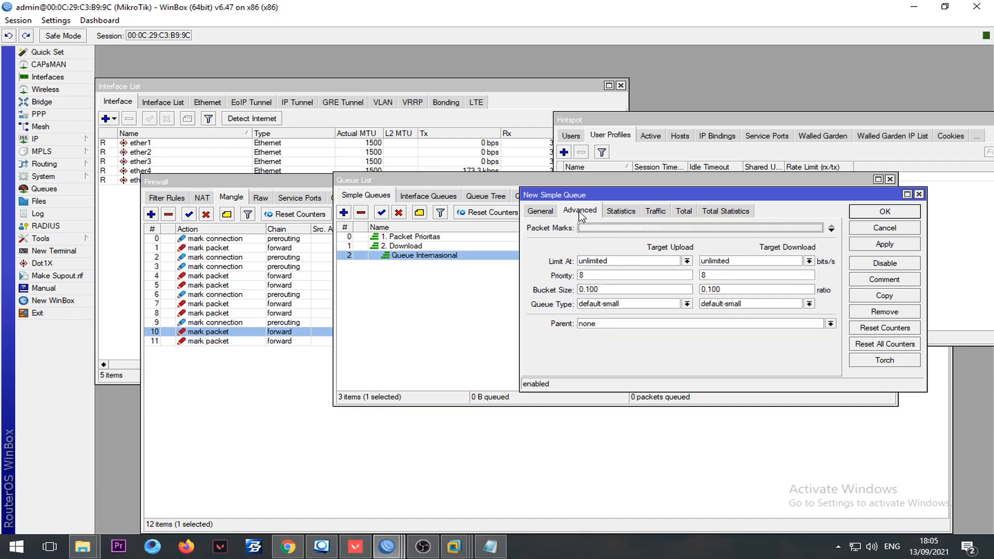
click(818, 228)
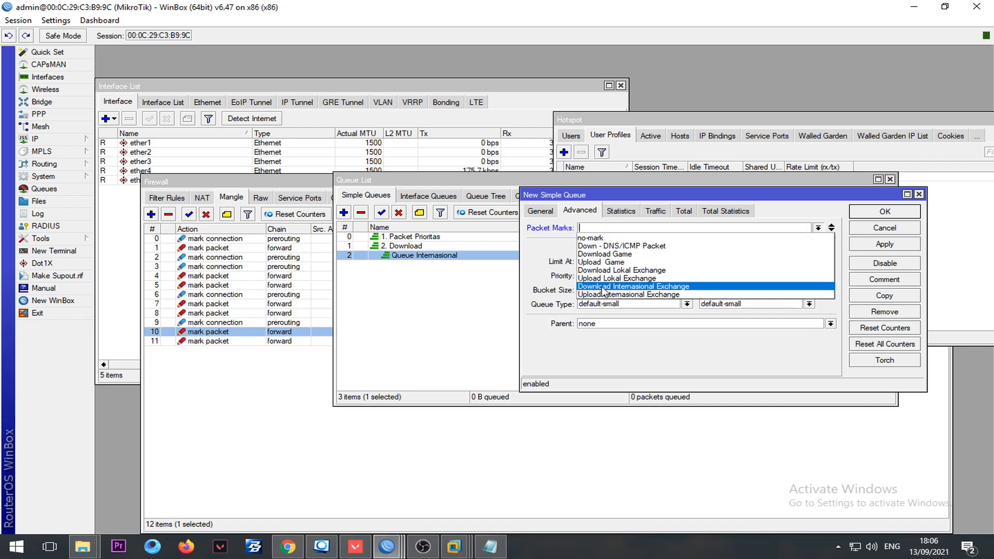
click(603, 270)
click(831, 229)
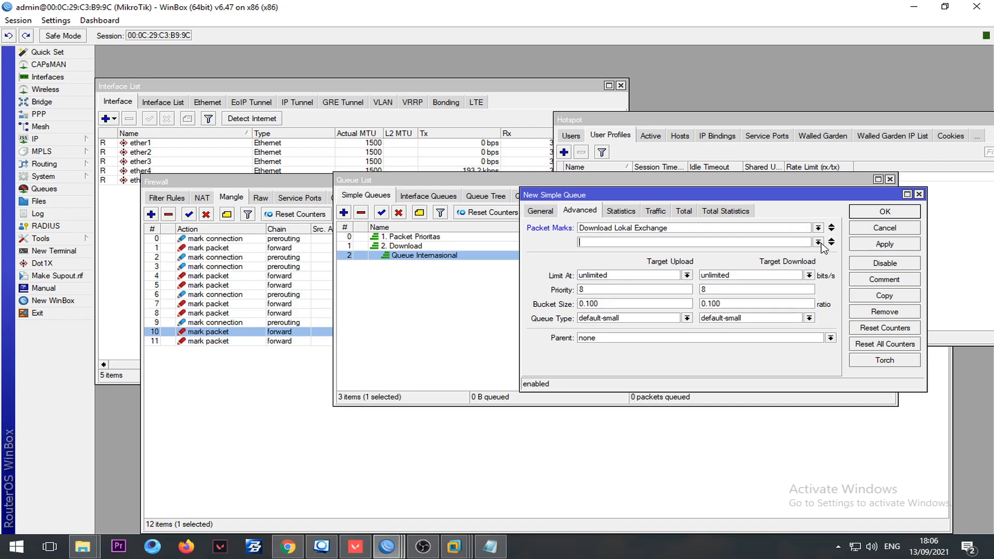
click(818, 242)
click(640, 294)
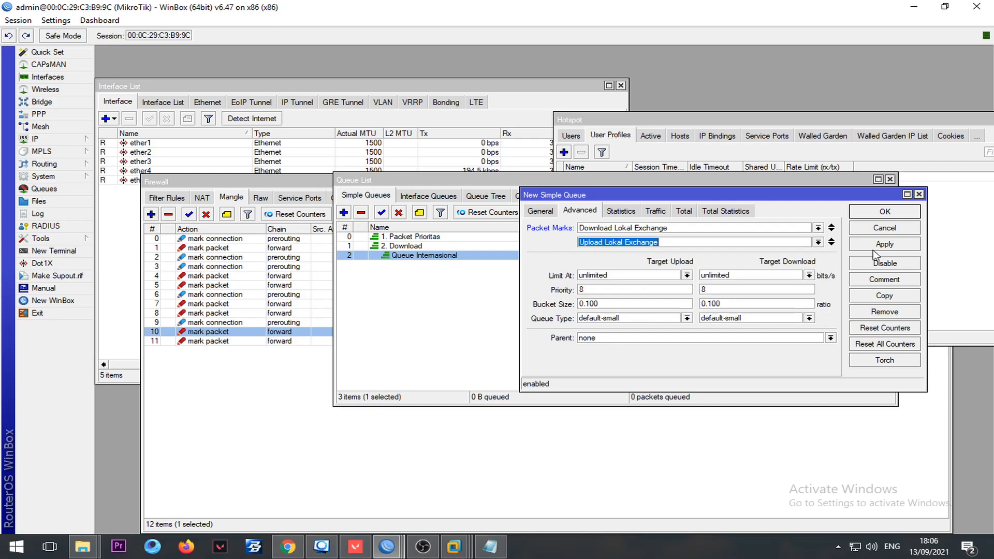
click(883, 244)
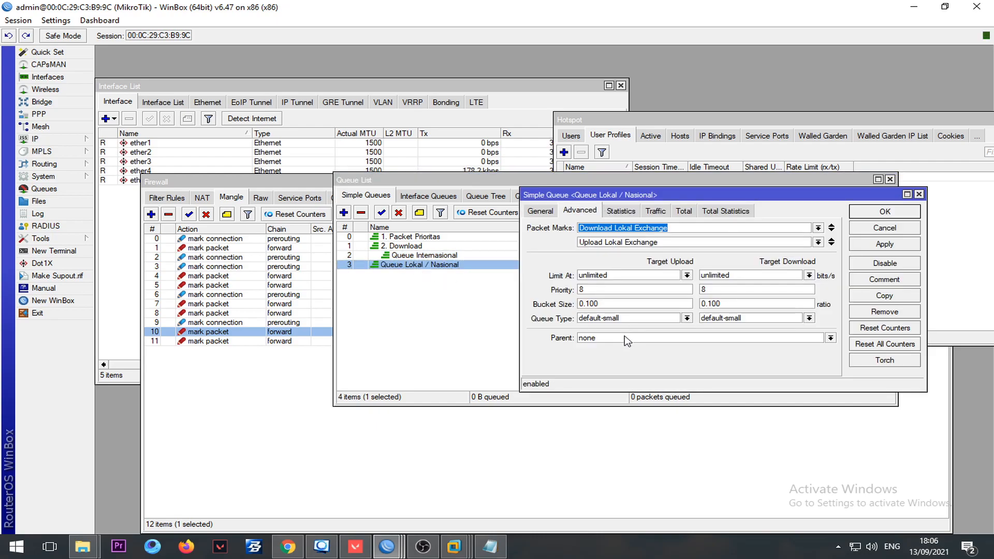
- Set the parent of "Queue Lokal / Nasional" to "2. Download" and save the queue
click(627, 338)
click(614, 356)
key(Return)
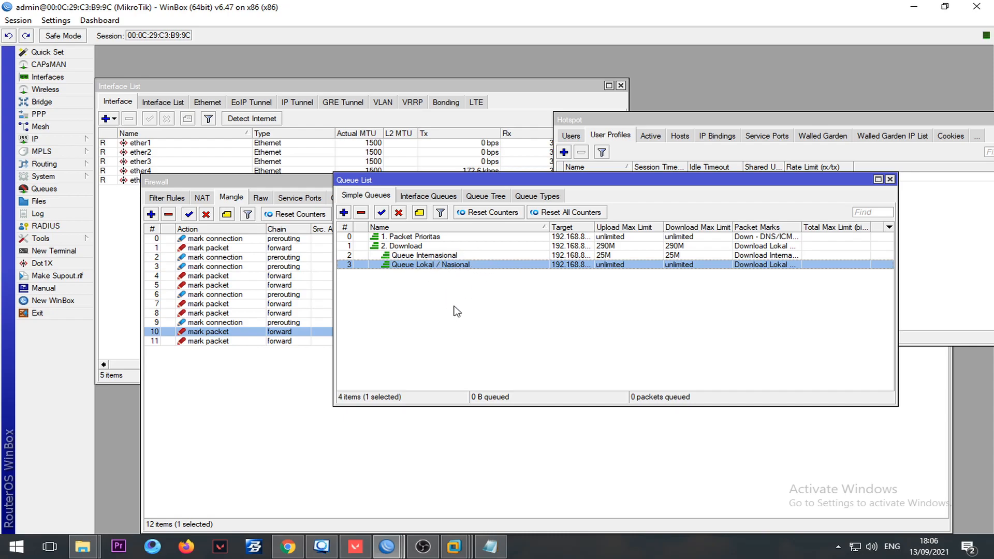
- Change the default Hotspot user profile's parent queue to "Queue Lokal / Nasional" and save the profile
click(77, 140)
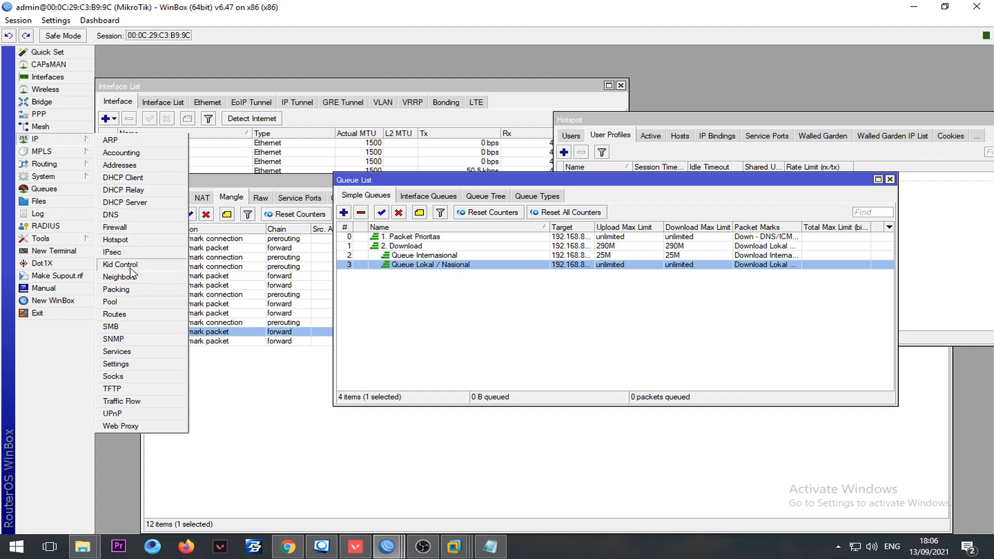
click(124, 240)
double_click(595, 177)
click(553, 183)
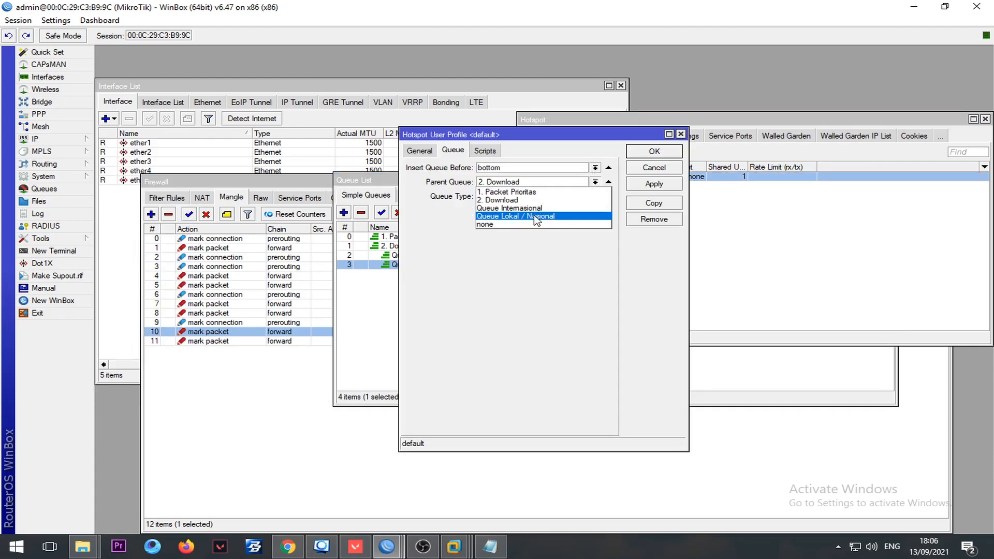
click(536, 216)
click(653, 185)
click(654, 151)
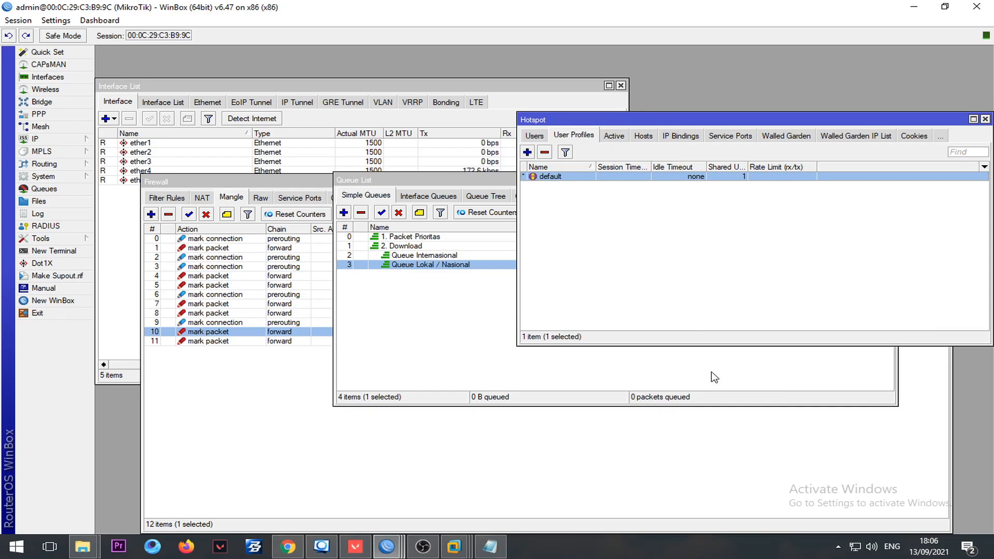
- Bring the Queue List window forward, show its queue tree and reposition the window over the workspace
click(435, 281)
drag(494, 182, 393, 186)
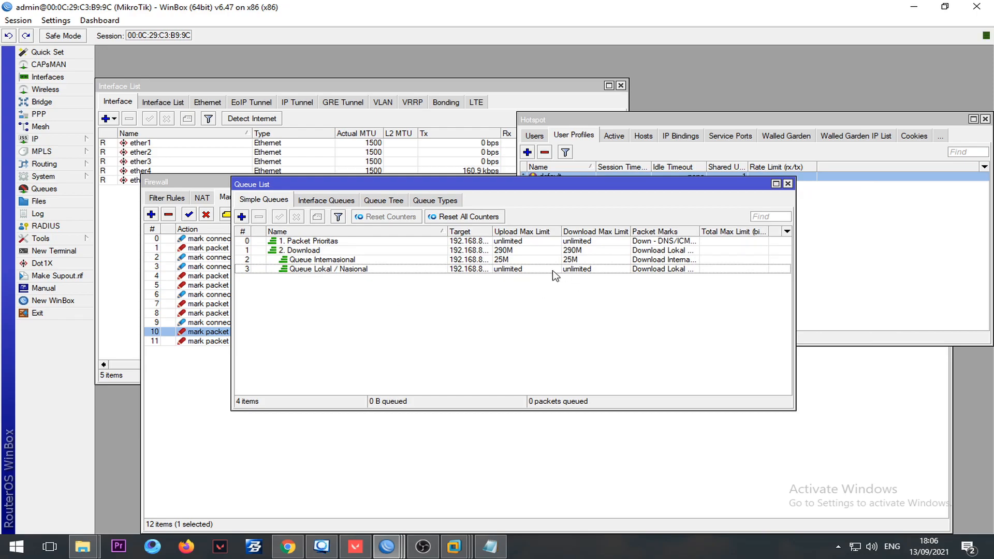
click(539, 259)
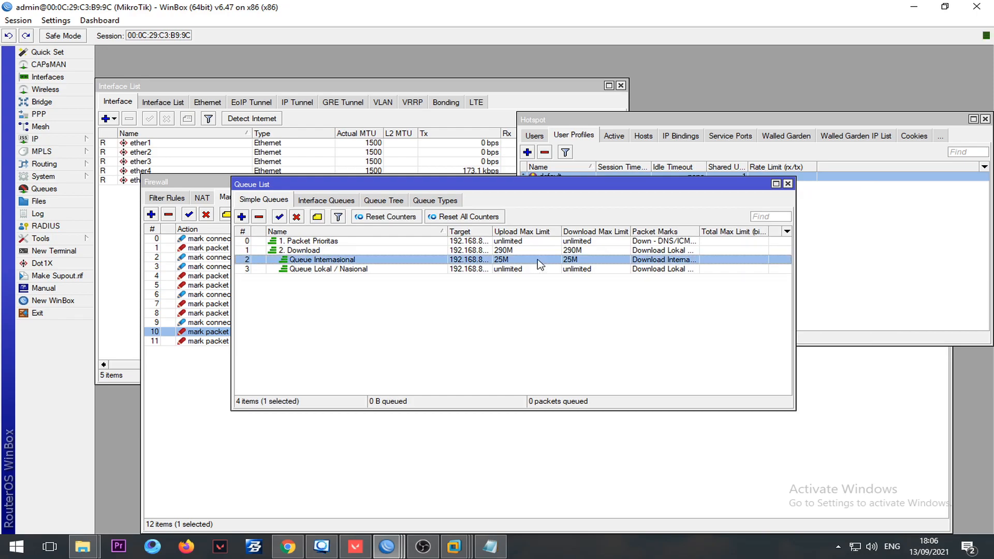
click(383, 201)
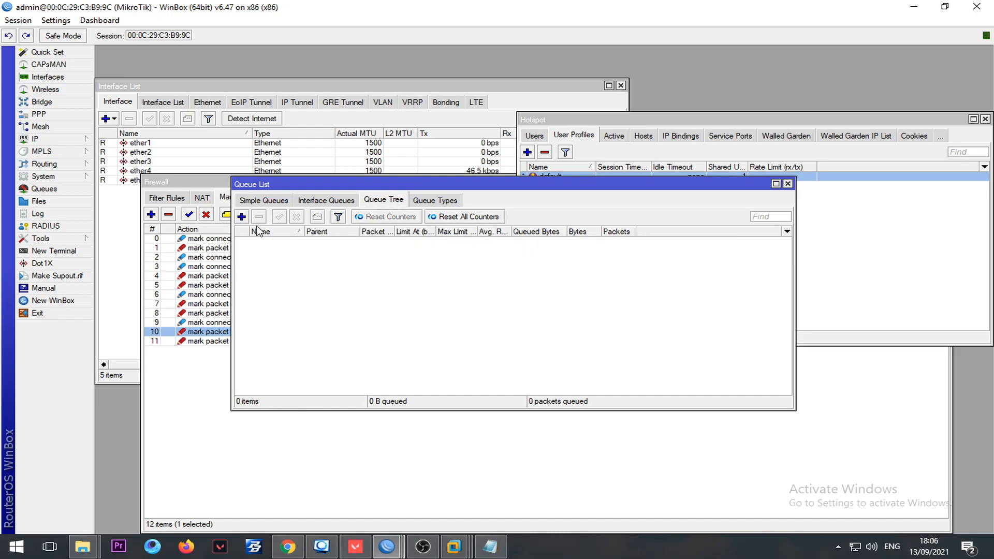
drag(253, 188, 368, 177)
- Start a new queue tree entry named "1. Game Download"
click(356, 207)
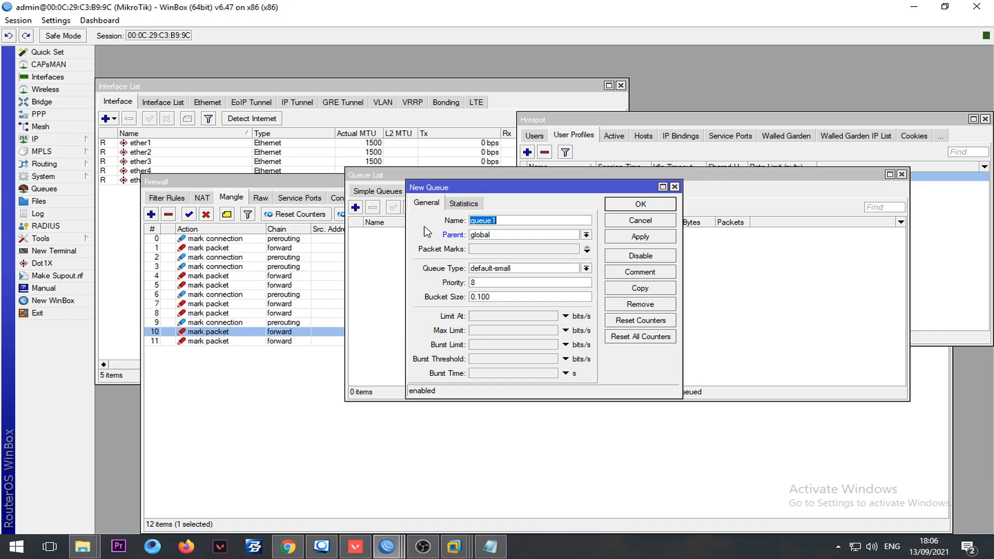
key(End)
key(BackSpace)
key(BackSpace)
key(BackSpace)
key(BackSpace)
key(BackSpace)
key(BackSpace)
text(G)
key(BackSpace)
text(Game Do)
text(1)
key(BackSpace)
key(BackSpace)
key(BackSpace)
key(BackSpace)
key(BackSpace)
key(BackSpace)
key(BackSpace)
key(BackSpace)
text(1. Gam)
text(e O)
text(ownload)
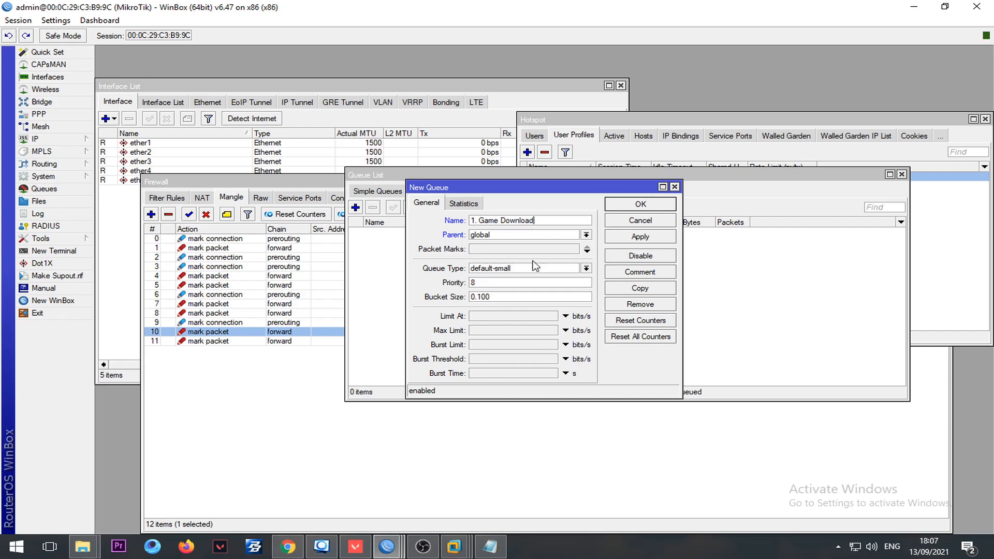
- Assign the Download Game packet mark to the game download queue and apply it
click(587, 251)
click(607, 249)
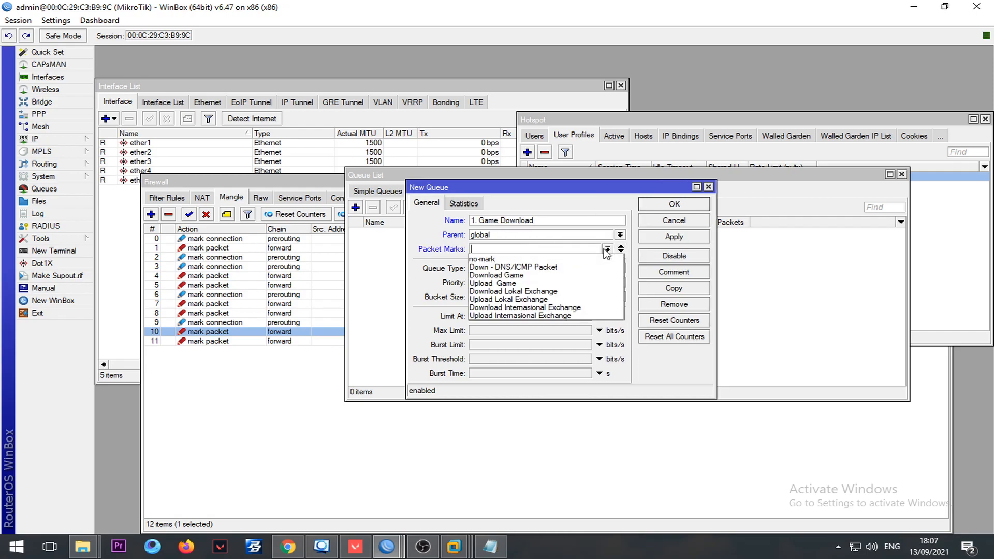
click(527, 278)
click(671, 238)
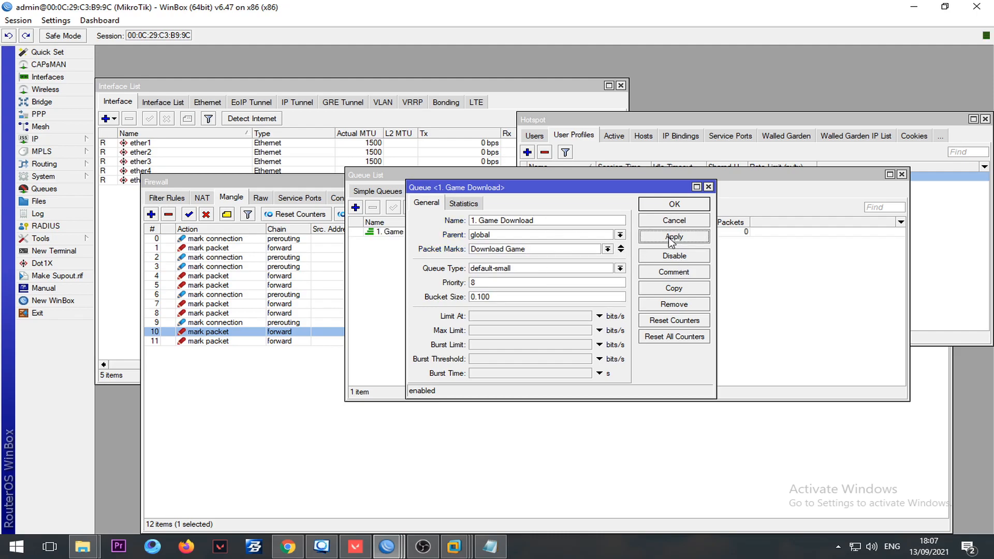
- Copy the game download queue as "2. Game Upload" with packet mark Upload Game and queue type pcq-upload-default, and save it
click(673, 288)
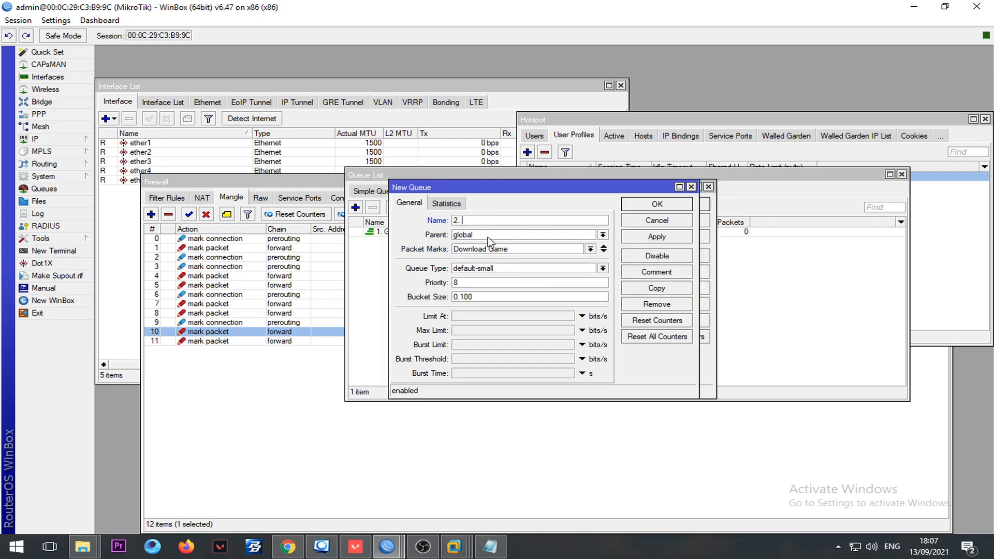
text(2. Game Upload)
click(590, 249)
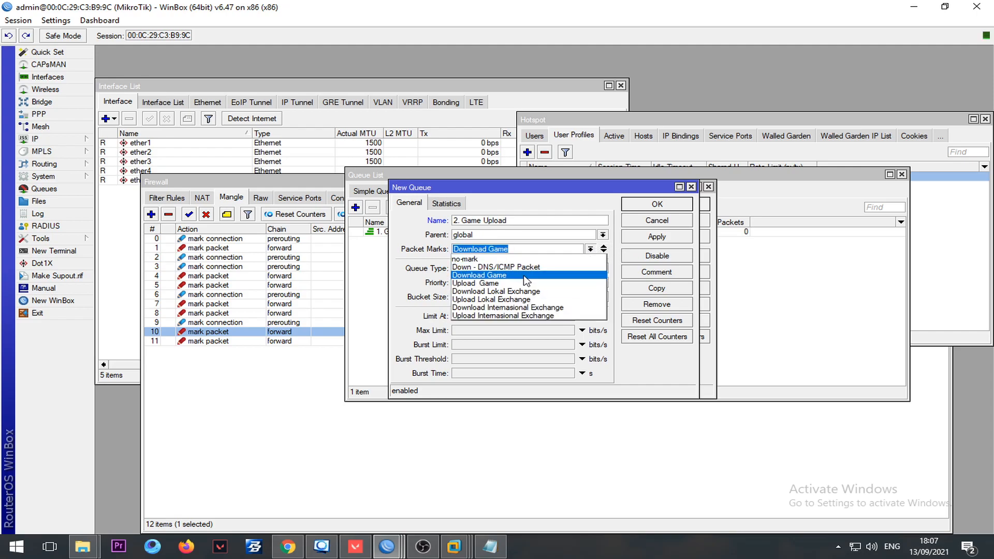
click(525, 282)
click(527, 270)
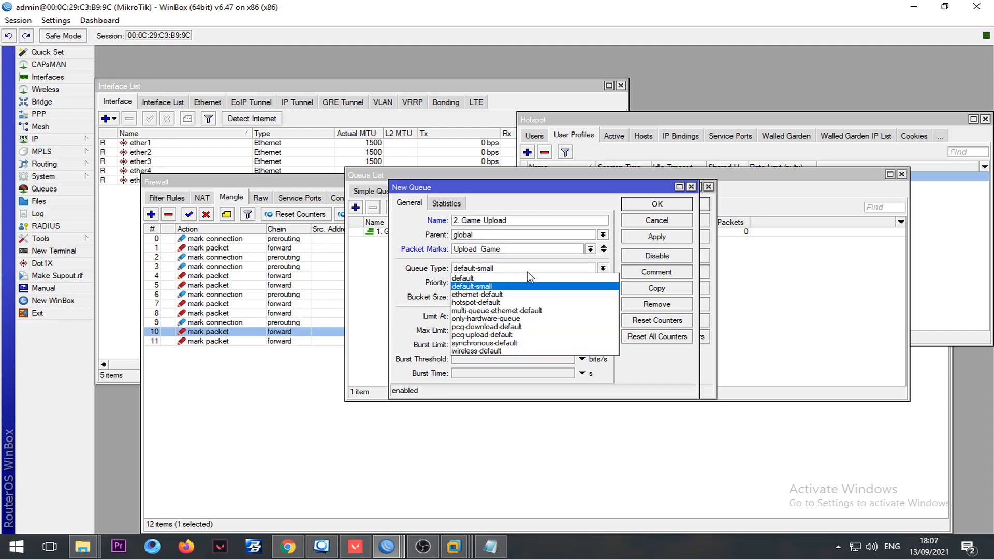
click(512, 335)
click(656, 237)
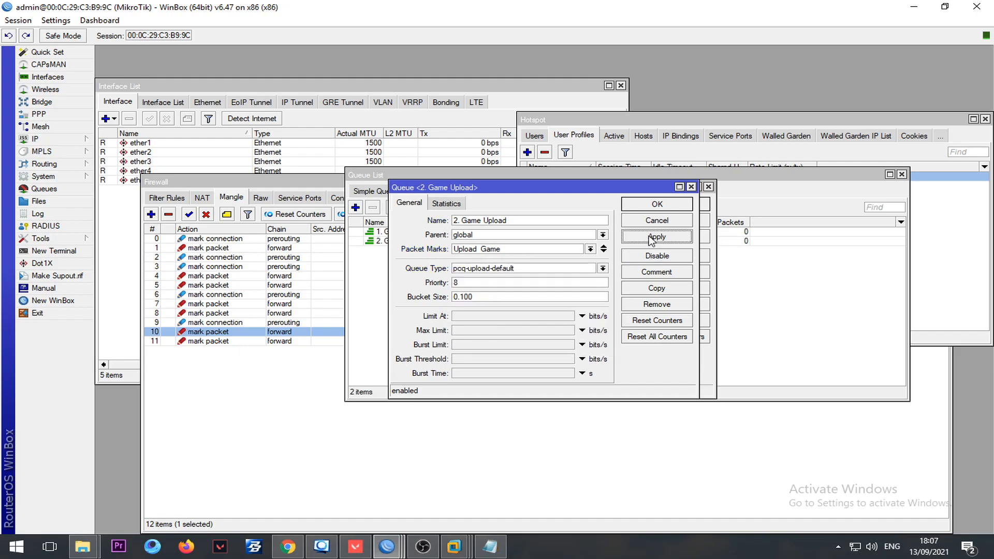
click(642, 207)
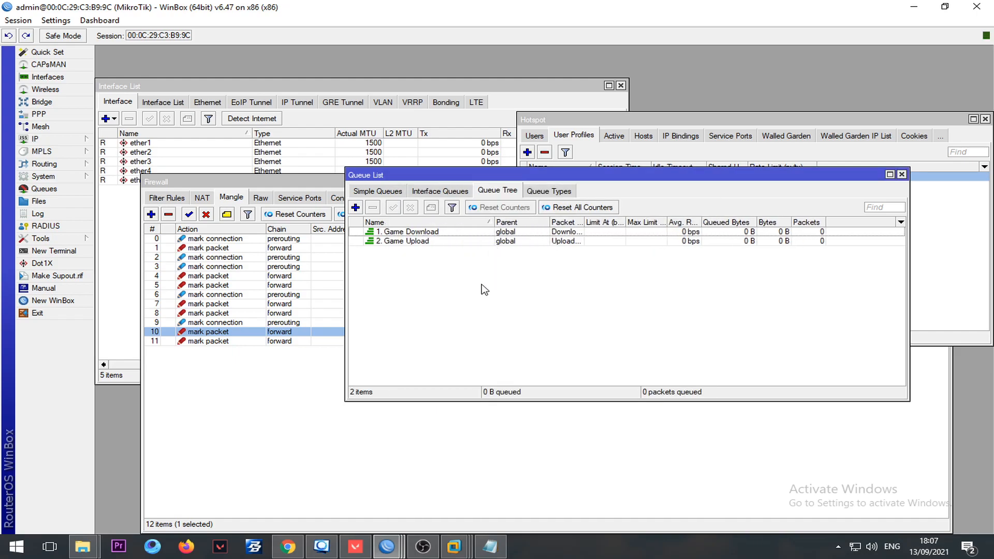
- Add a queue tree entry named "Download - Upload" under the global parent and save it
click(355, 207)
text(Download - Upload Hots)
key(BackSpace)
key(BackSpace)
key(BackSpace)
key(BackSpace)
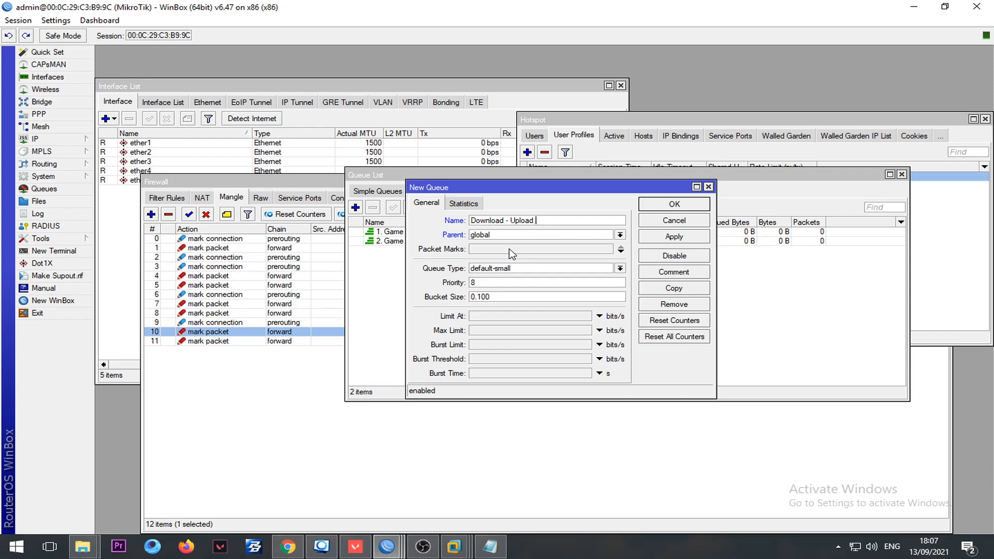
key(Return)
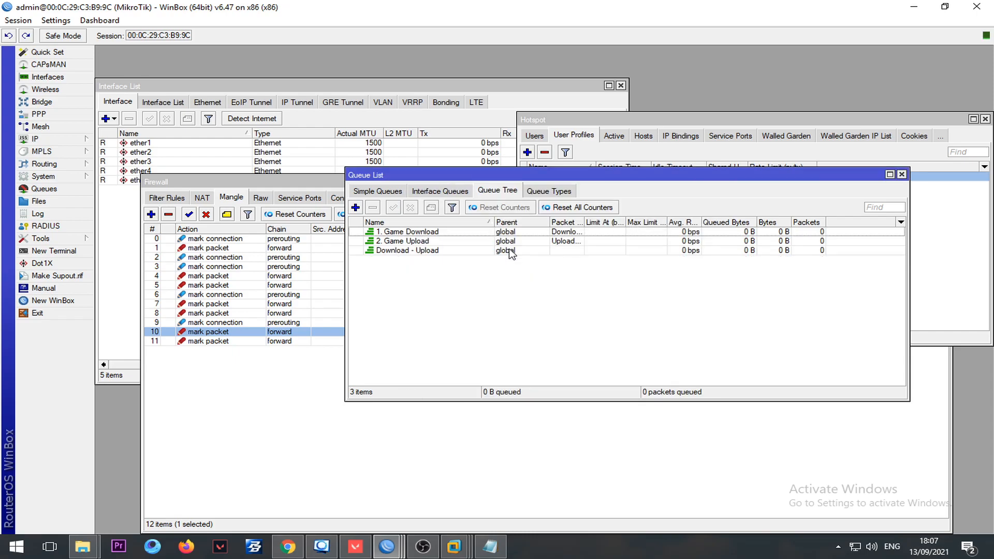
- Try to rename the Download - Upload queue to "Download Nasional / Lokal" and set its parent to Download - Upload
double_click(511, 254)
key(Escape)
double_click(483, 252)
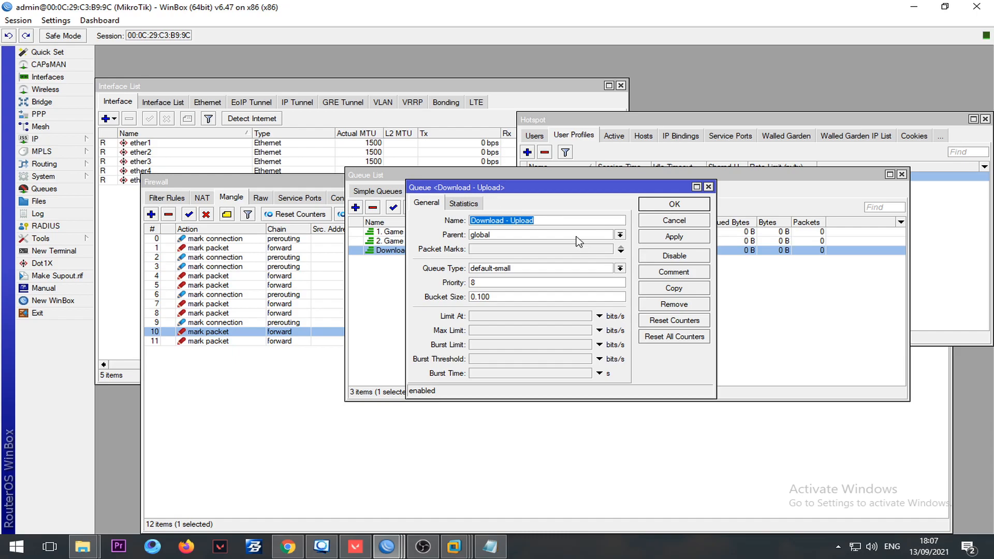
text(D)
key(BackSpace)
text(Downl)
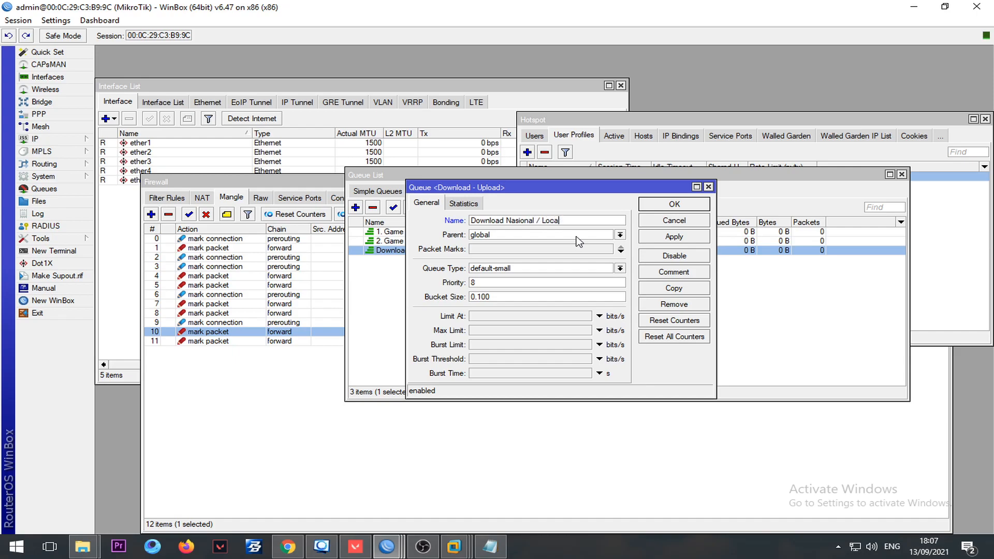
click(565, 235)
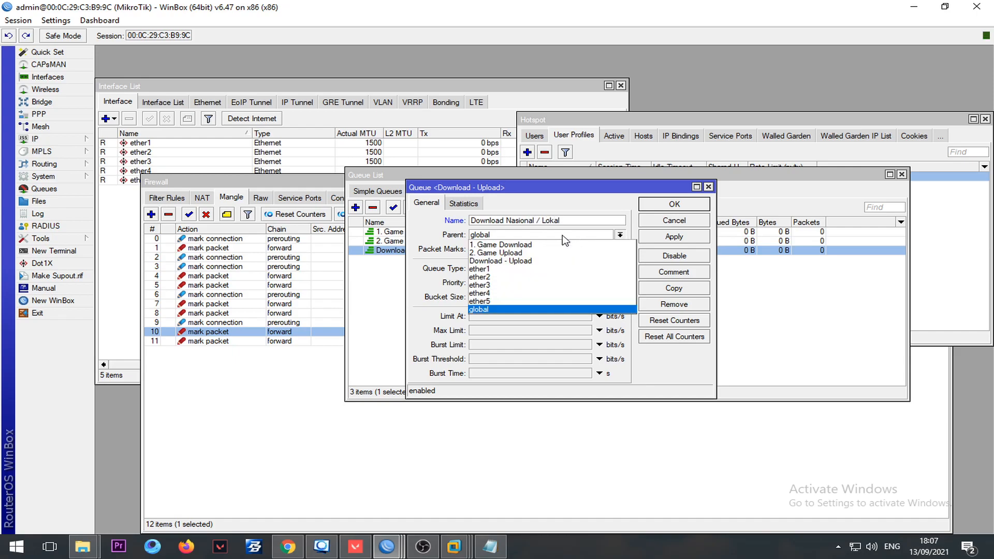
click(524, 260)
click(619, 249)
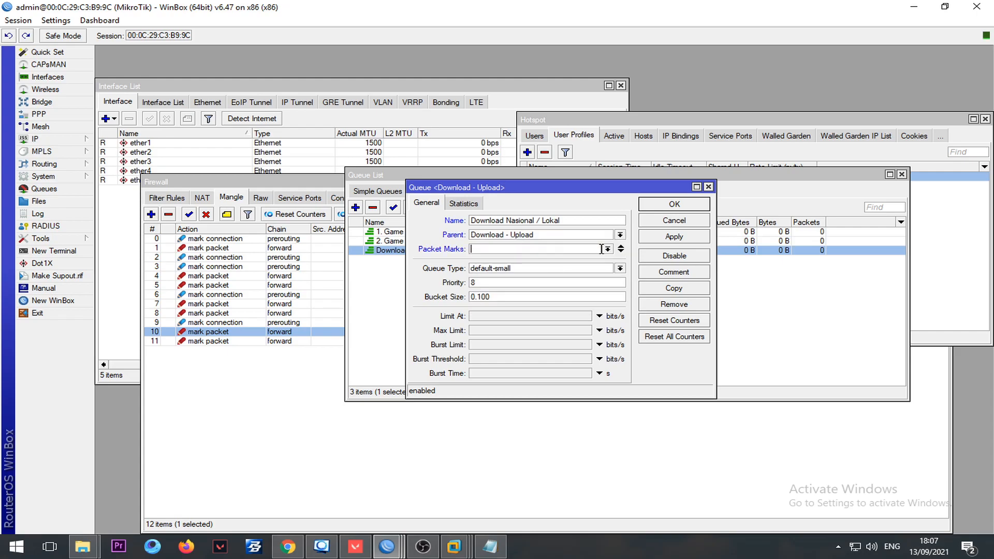
click(622, 249)
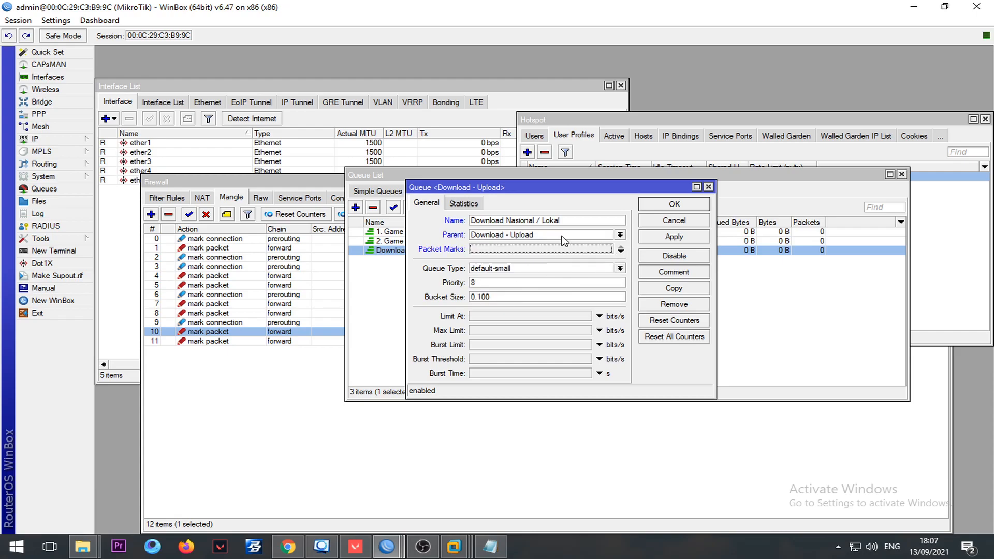
click(674, 237)
click(674, 204)
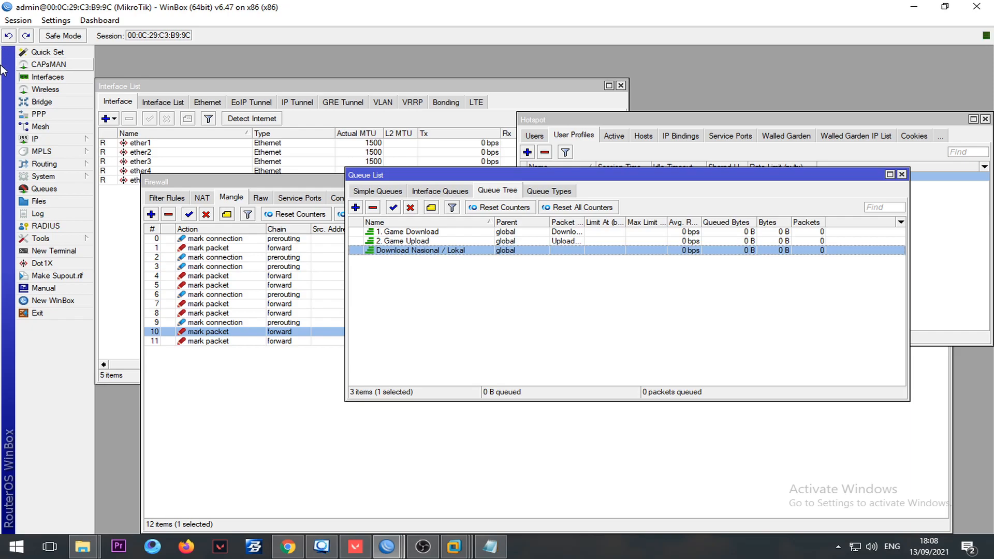
- Copy the Download - Upload queue and name the copy "Download - Upload Lokal"
double_click(472, 253)
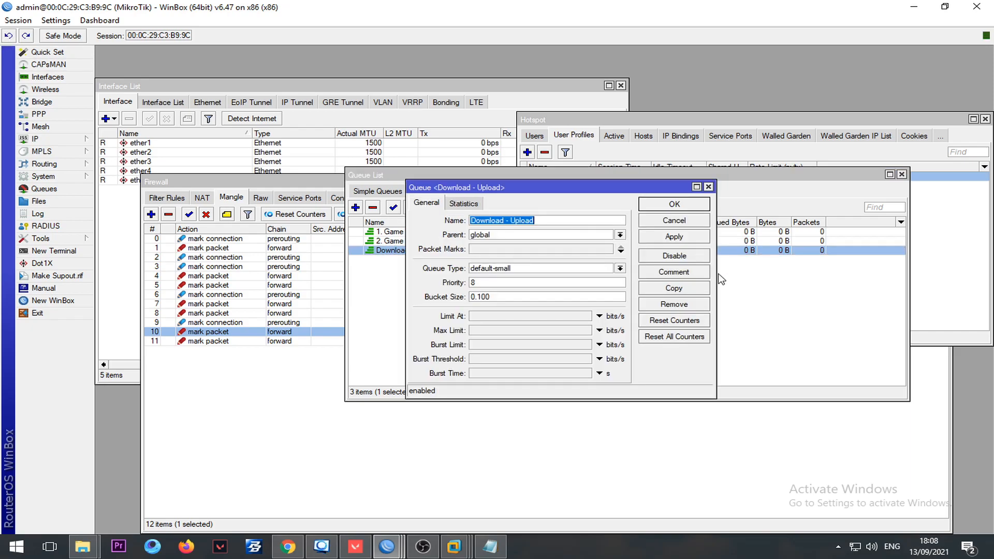
click(686, 291)
text(Download)
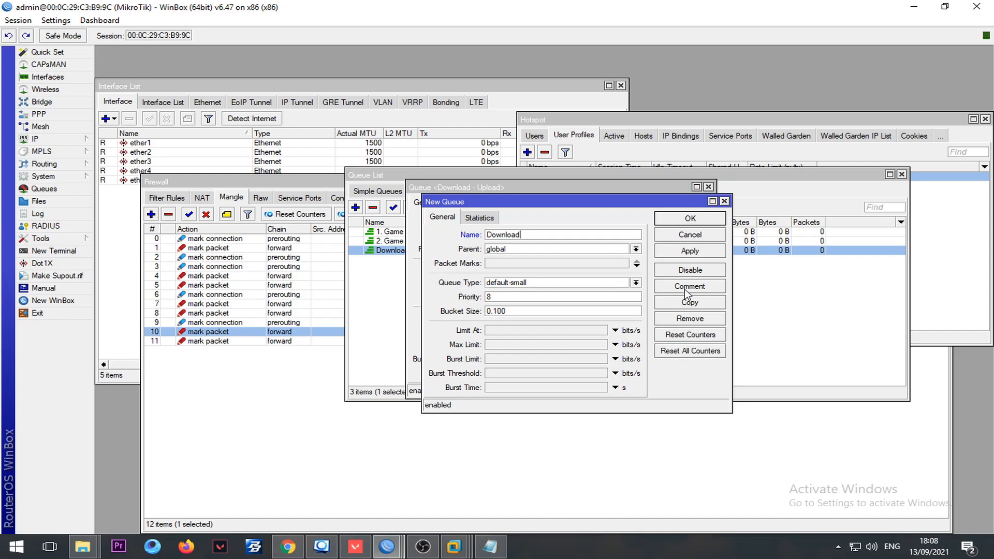
text( Lokal)
click(522, 236)
text(- u)
key(BackSpace)
text(Upload)
- Set the local queue's parent to Download - Upload, leave its packet marks empty and save it
click(583, 285)
click(574, 278)
click(571, 264)
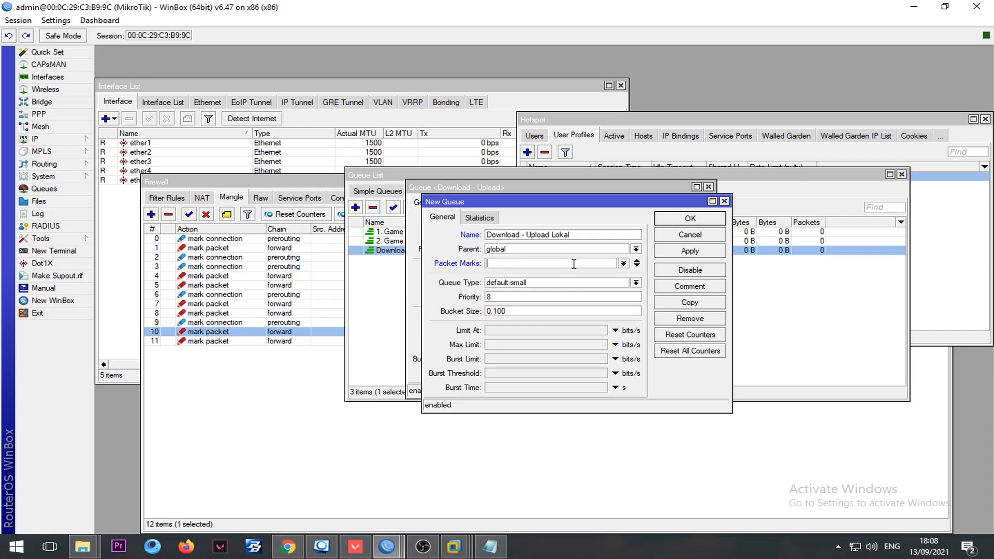
click(624, 264)
click(635, 249)
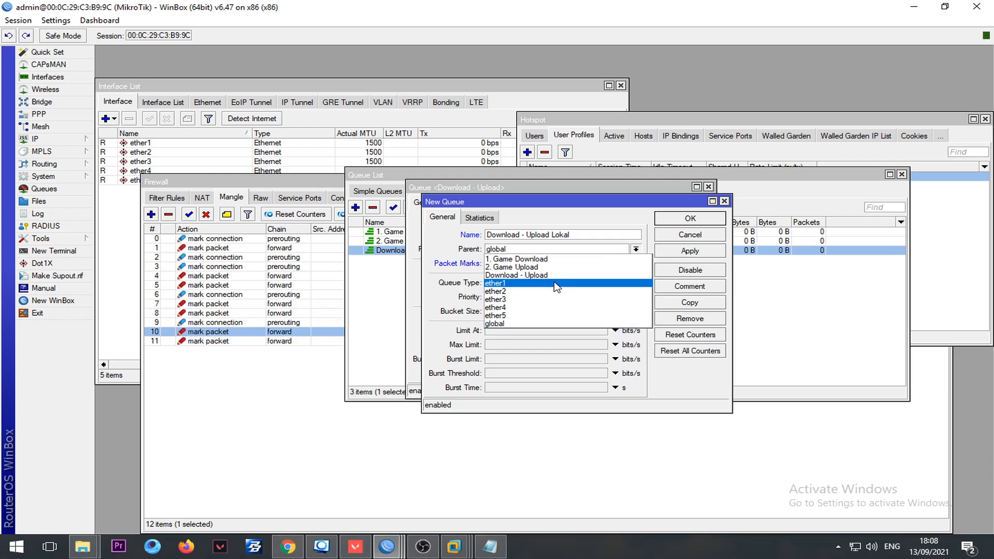
click(571, 279)
click(637, 263)
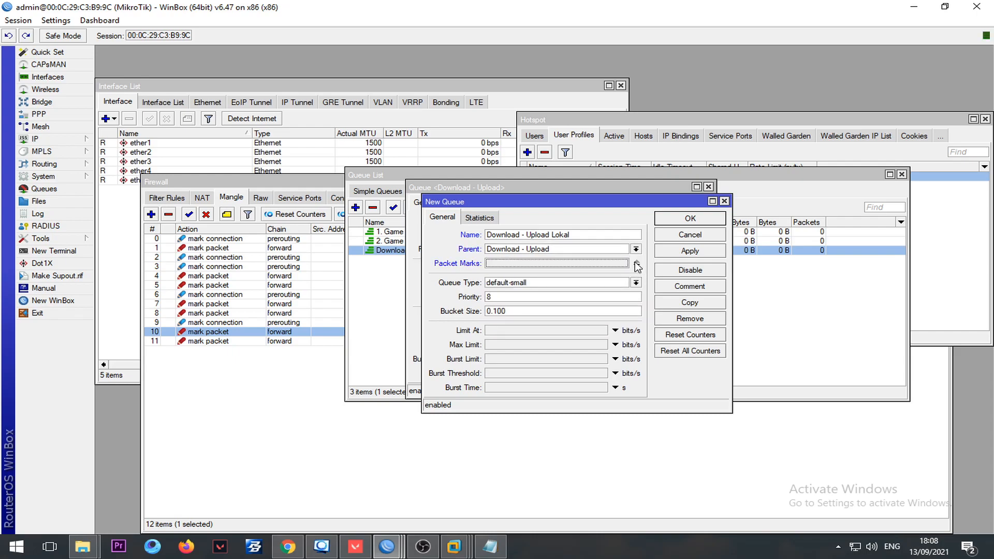
key(Return)
click(388, 284)
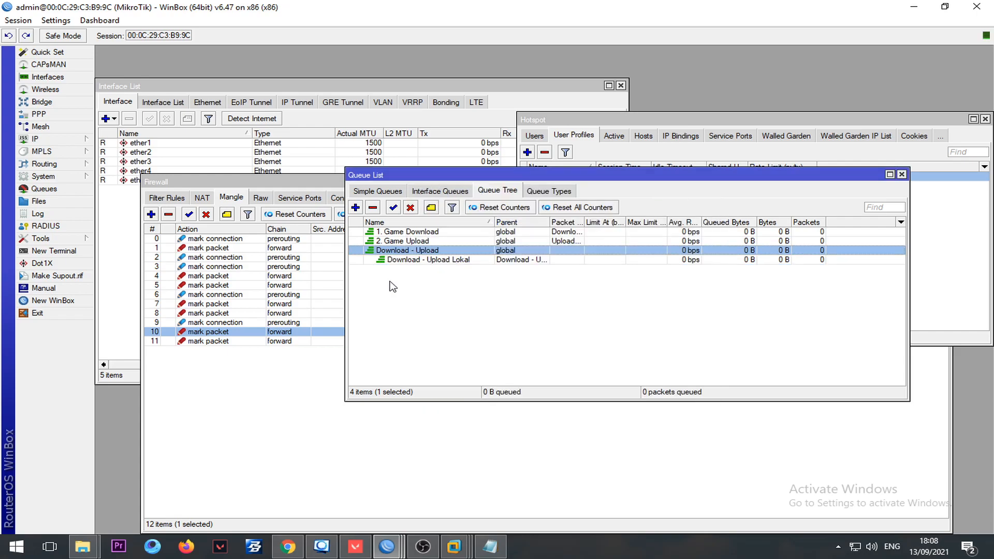
- Copy the local queue as "1. Download" with packet mark Download Lokal Exchange and parent Download - Upload Lokal
double_click(469, 259)
click(685, 293)
text(1)
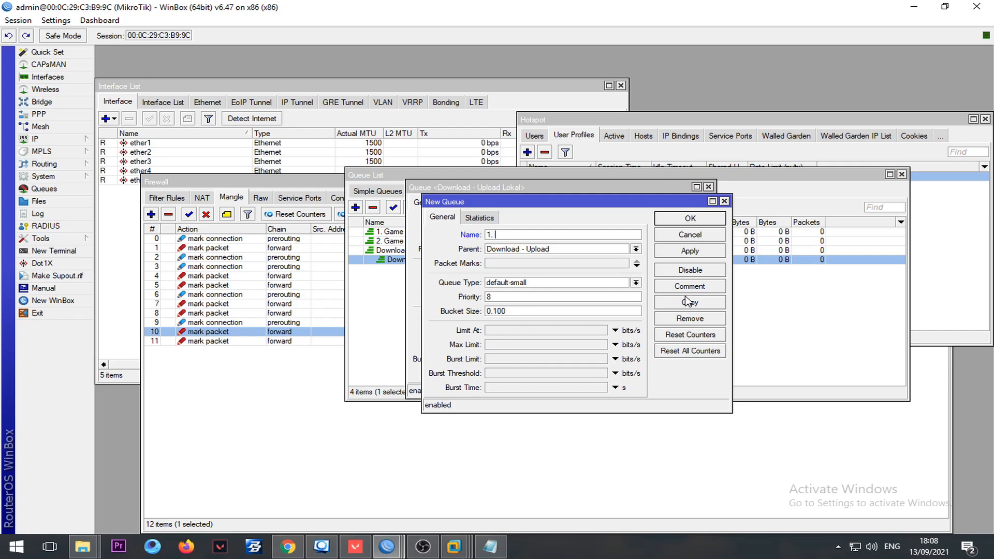
text(. Download)
click(636, 262)
click(624, 263)
click(573, 285)
click(585, 250)
click(577, 284)
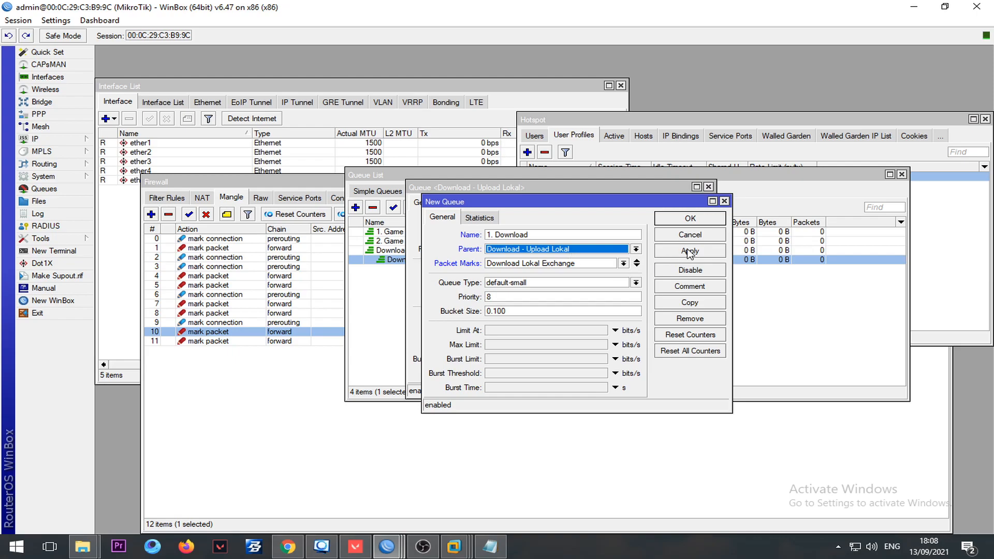
- Set the local download queue's type to pcq-download-default and save it
click(635, 282)
click(515, 346)
click(690, 251)
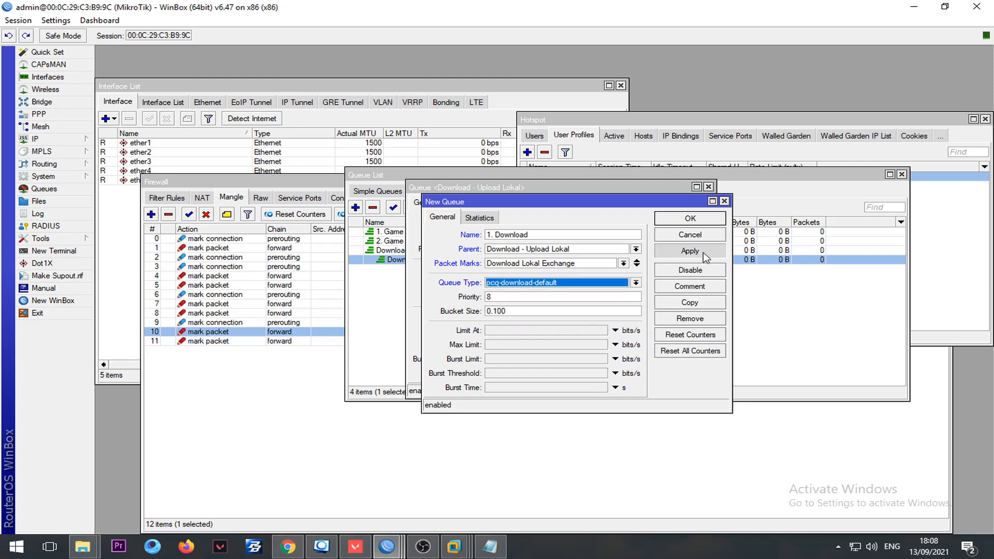
click(691, 218)
click(678, 213)
- Copy the local download queue as "2. Upload" with packet mark Upload Lokal Exchange and queue type pcq-upload-default, and save it
double_click(436, 269)
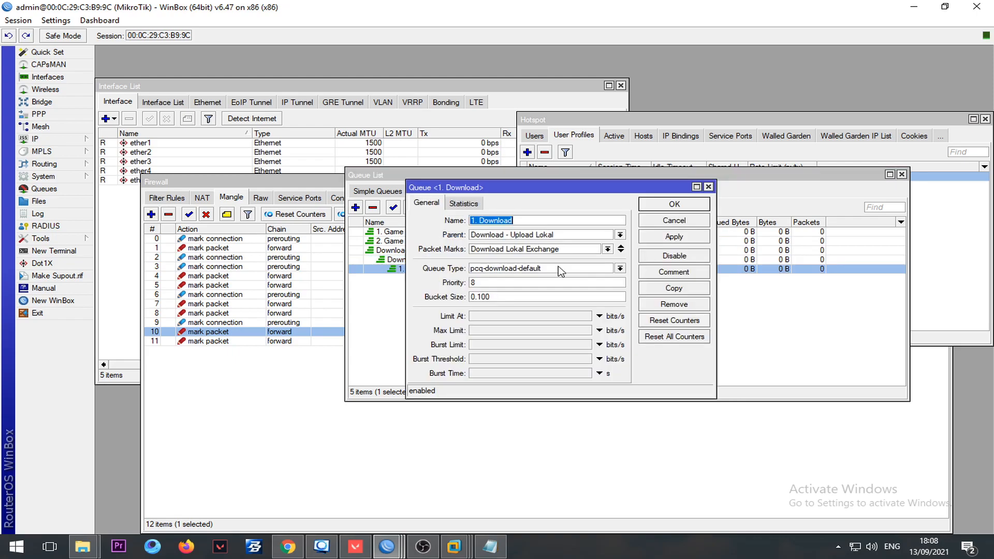
click(690, 302)
text(2. Upload)
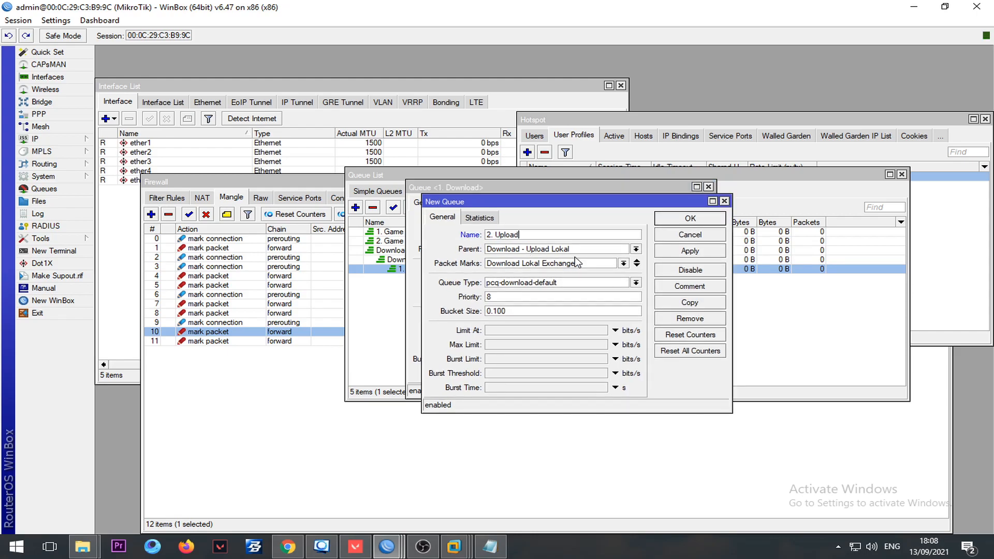
click(624, 263)
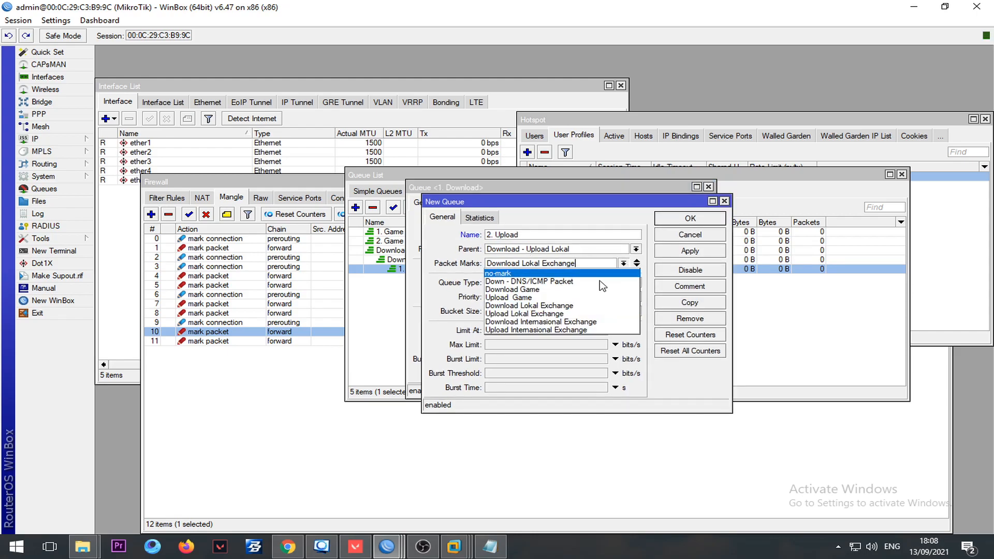
click(563, 313)
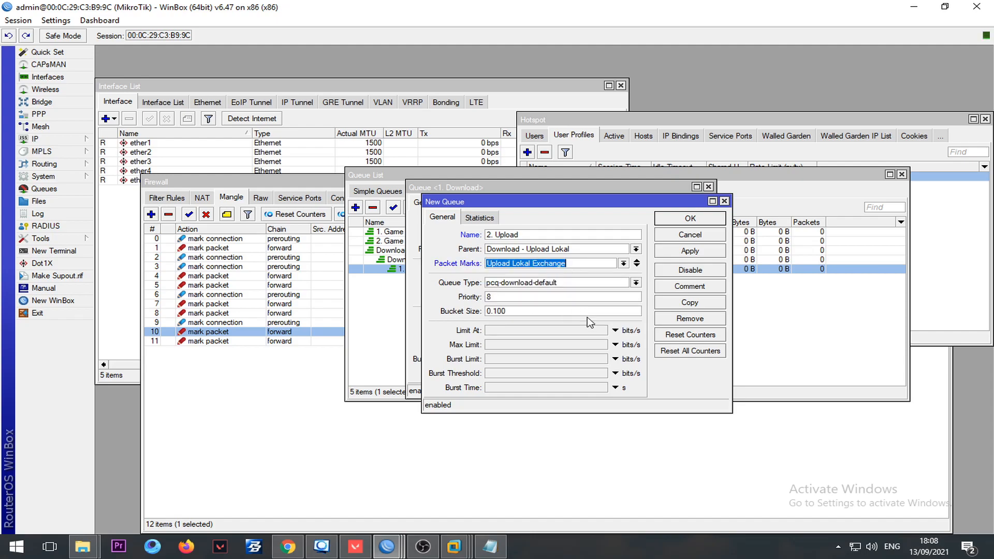
click(575, 282)
click(533, 352)
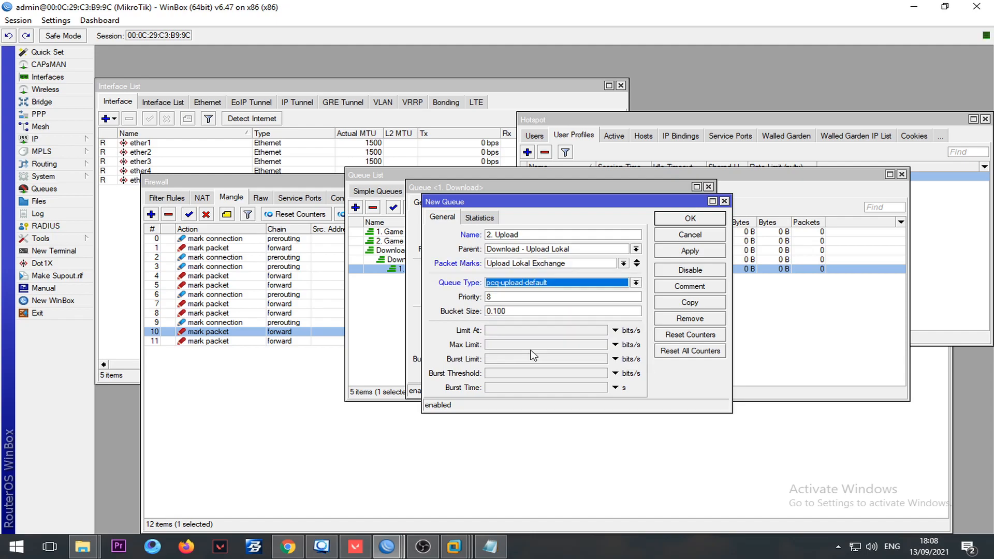
key(Return)
key(Escape)
- Copy the Download - Upload Lokal queue as "Download - Upload Internasional" and save it
double_click(448, 259)
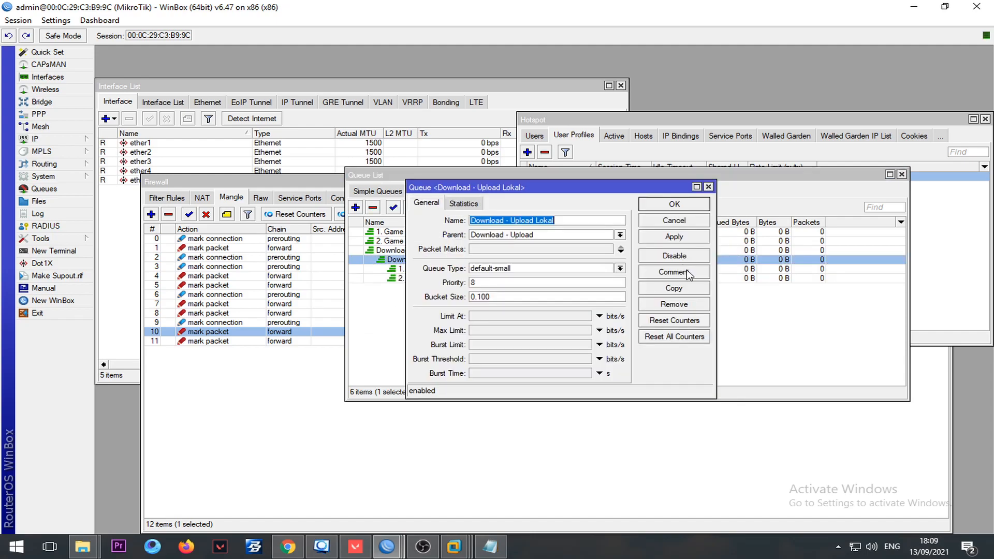
click(688, 291)
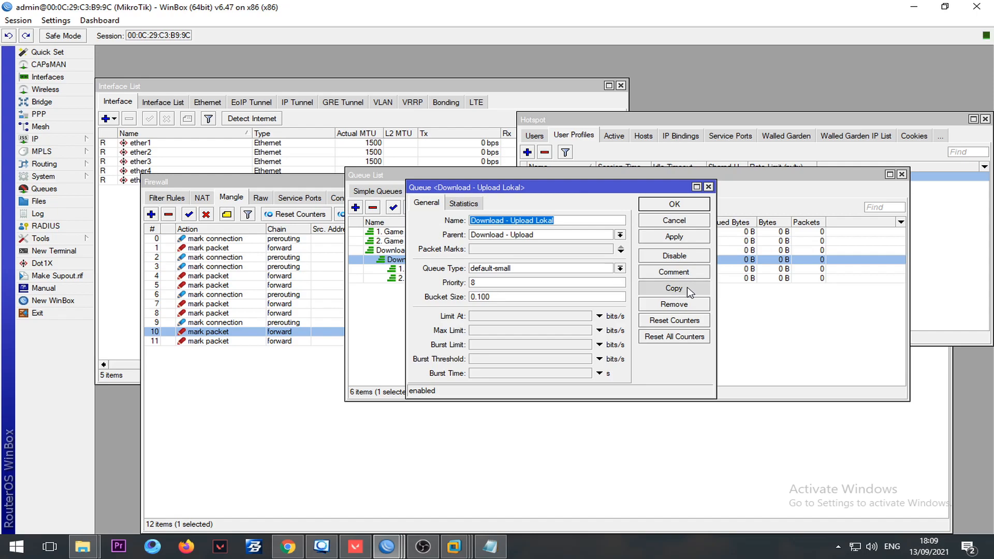
text(Download - Upload Internasional)
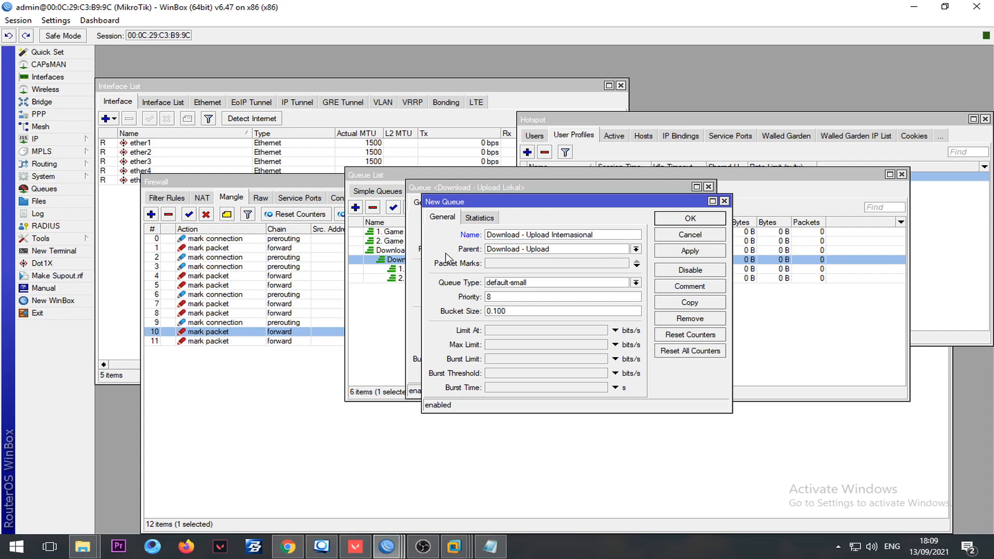
click(702, 251)
click(699, 226)
click(676, 204)
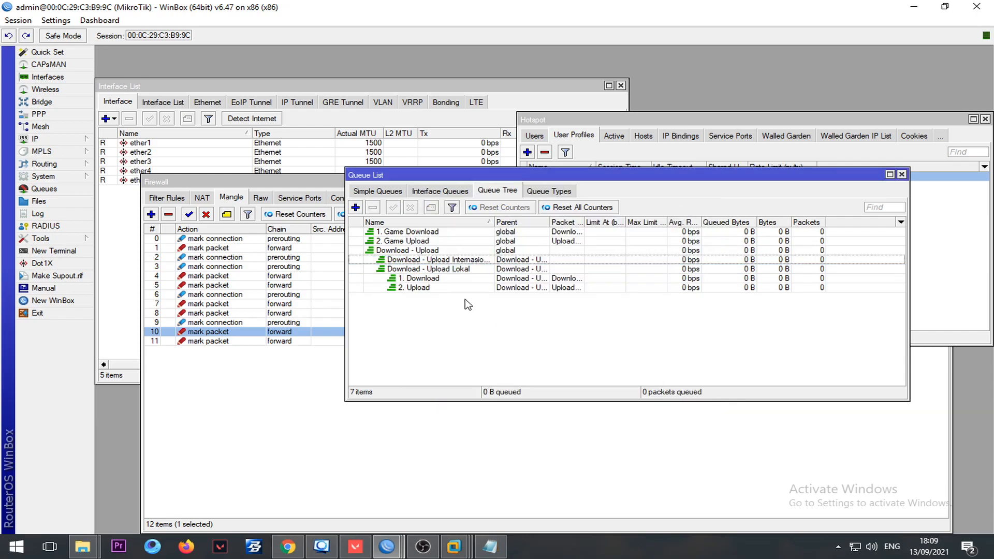
- Create queue "1. Download - Internasional" under parent Download - Upload Internasional with packet mark Download Internasional Exchange and queue type pcq-download-default
click(355, 207)
drag(513, 190, 672, 228)
text(1. Download - Internasional)
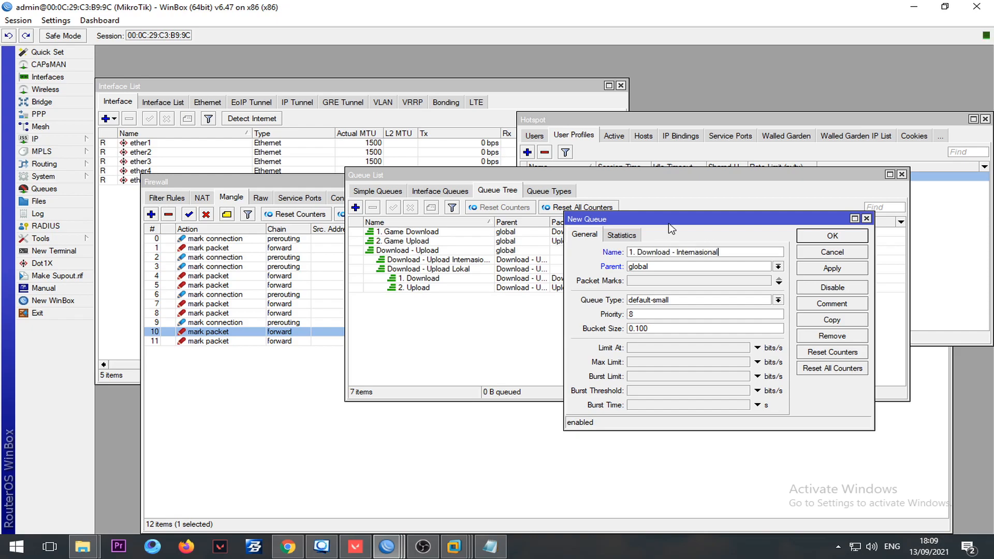
click(692, 267)
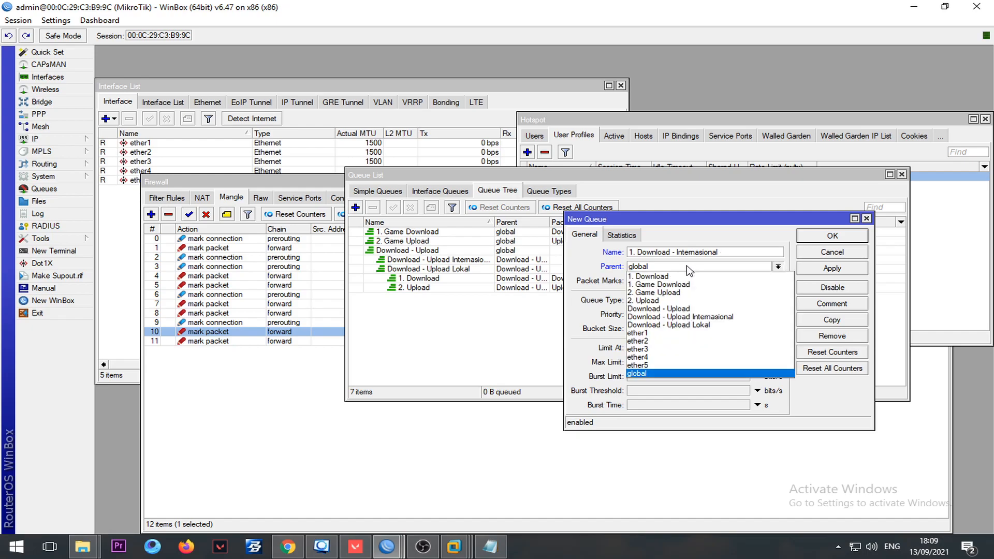
click(735, 318)
click(766, 281)
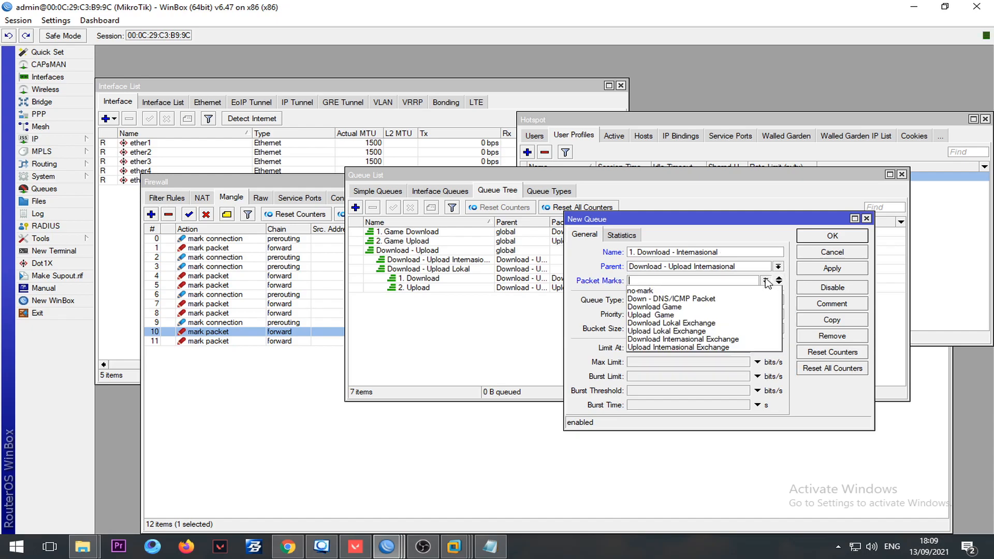
click(694, 342)
click(668, 301)
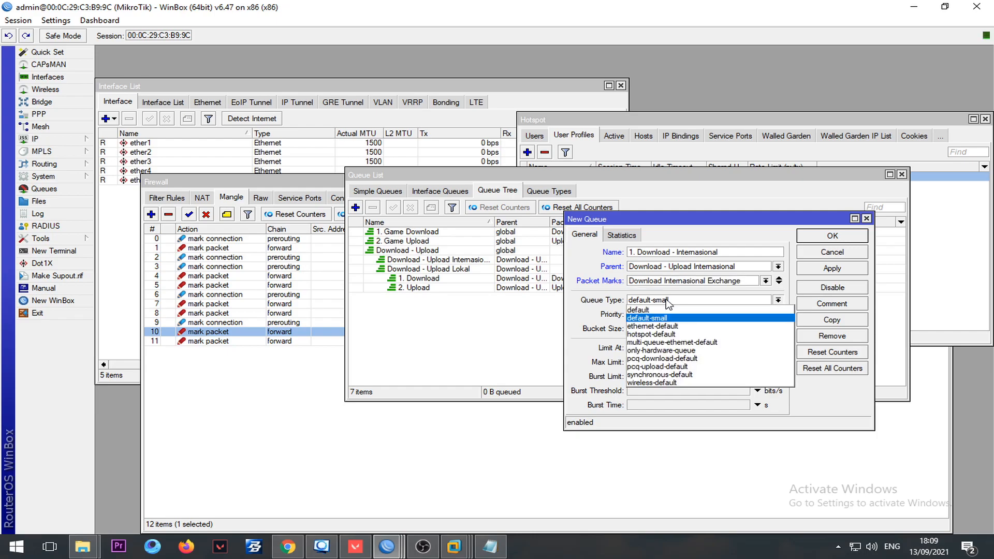
click(666, 359)
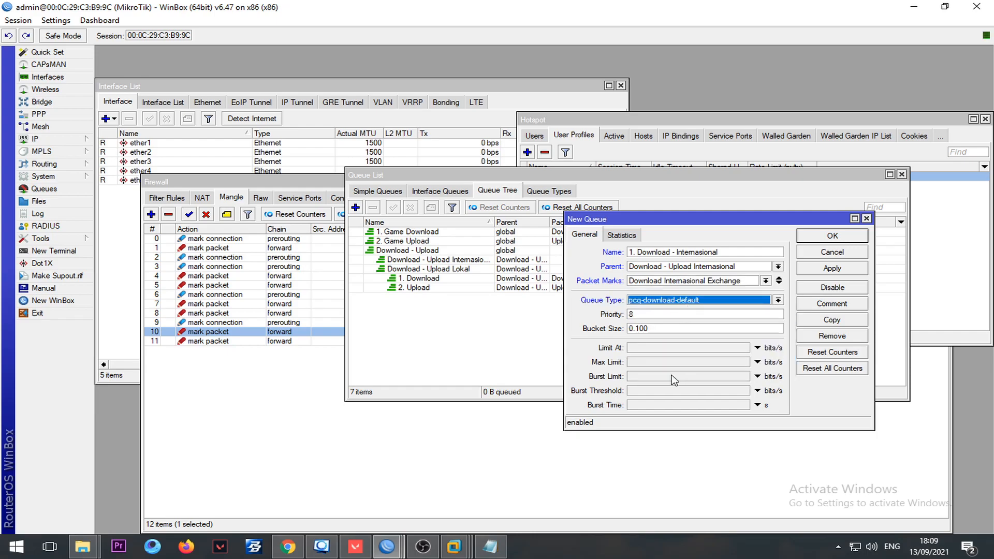
- Consult the bandwidth note in Notepad, set the international download queue's max limit to 25M and apply it
click(646, 363)
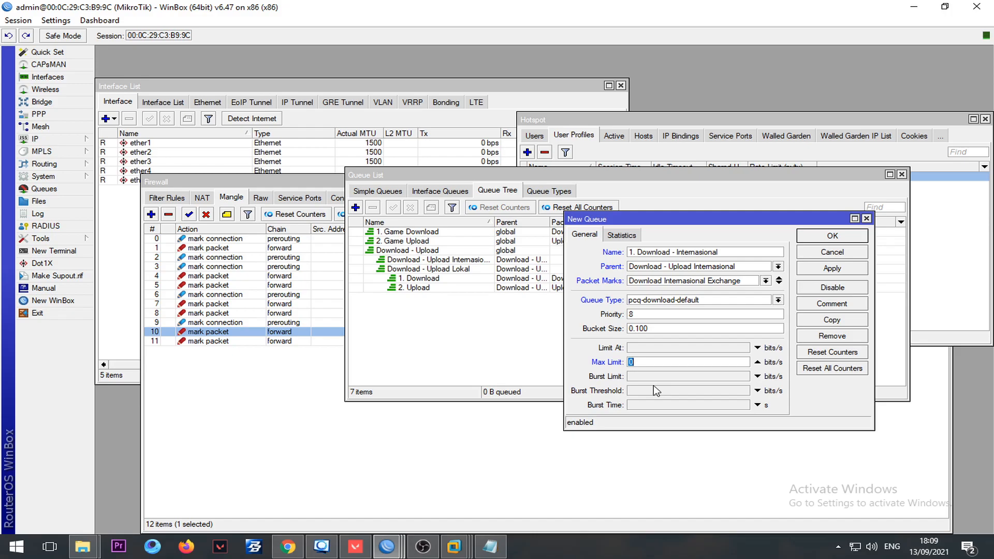
click(491, 546)
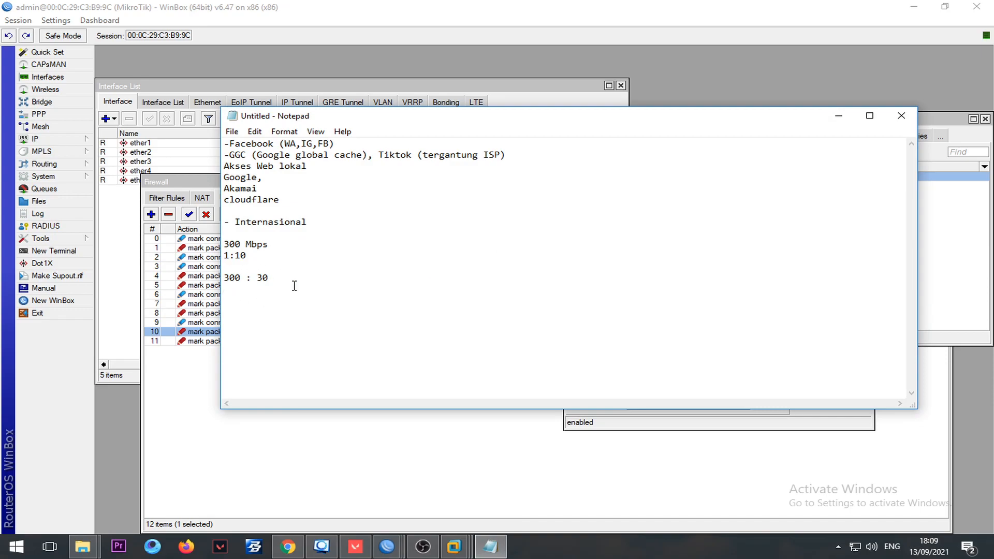
click(839, 115)
double_click(654, 361)
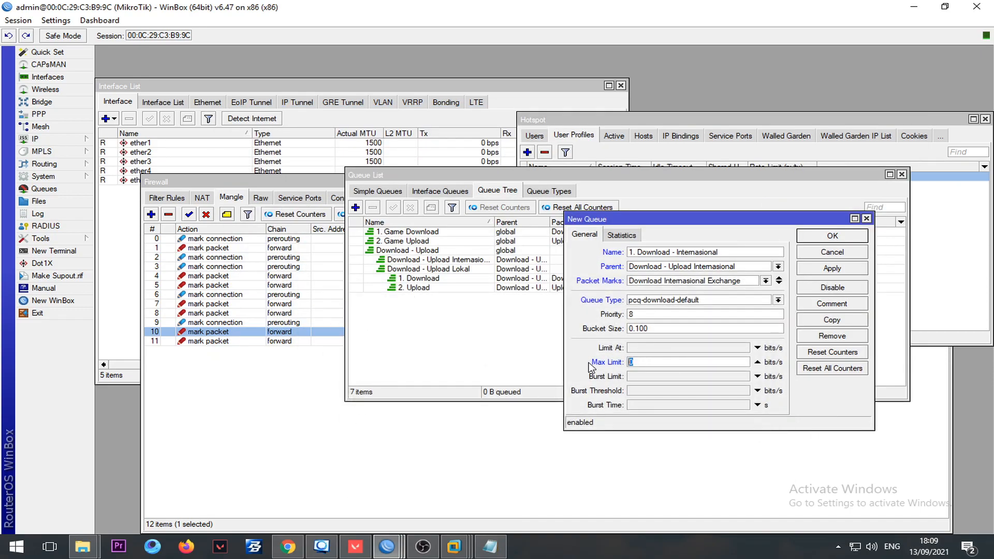
drag(631, 219, 583, 182)
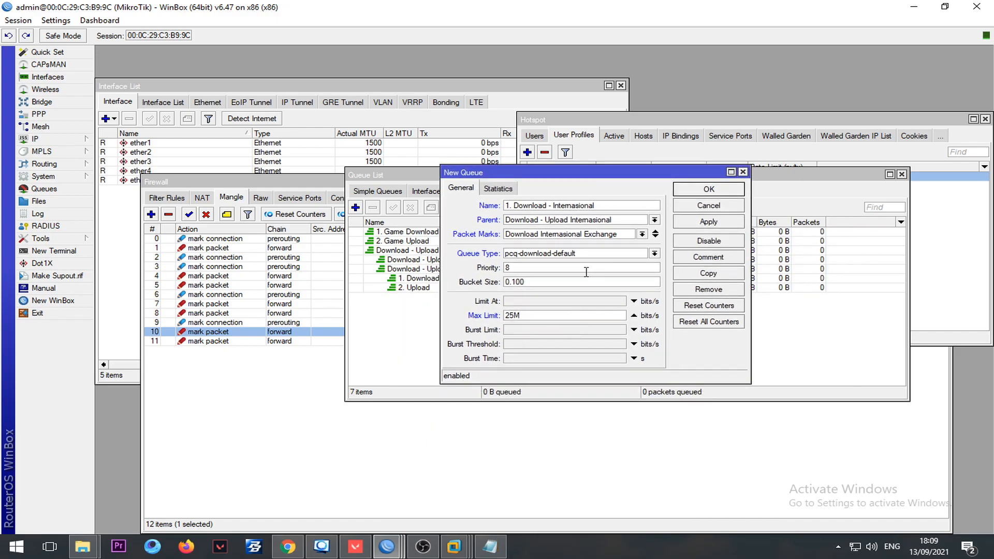
click(716, 224)
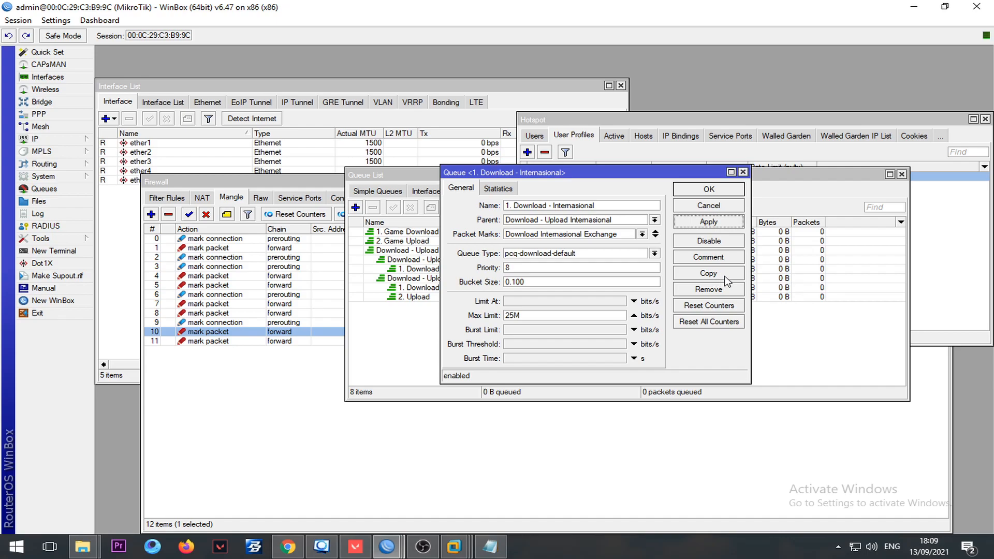
- Copy the international download queue as "2. Upload Internasional" with packet mark Upload Internasional Exchange and save it
click(726, 276)
text(2. Upload Internasional)
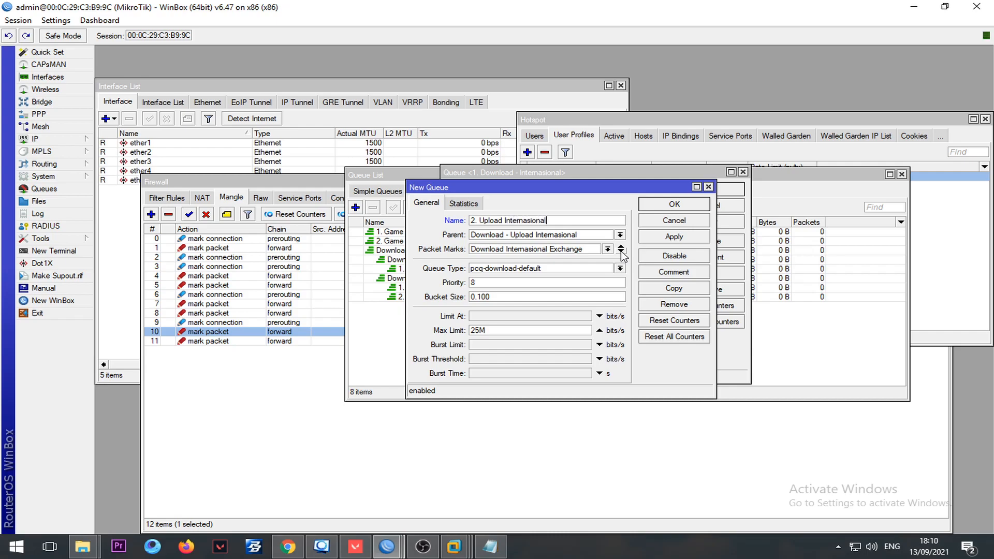
click(607, 249)
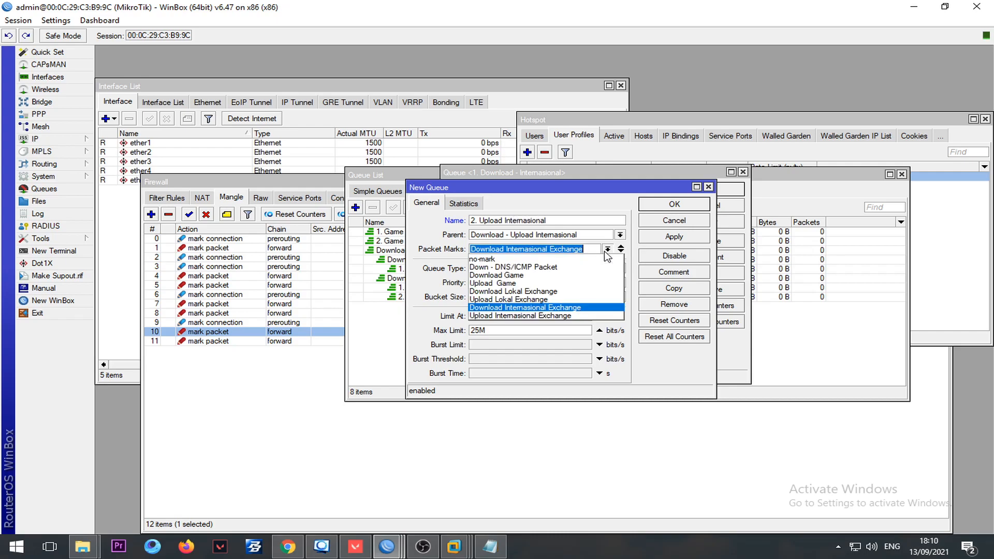
click(543, 316)
key(Return)
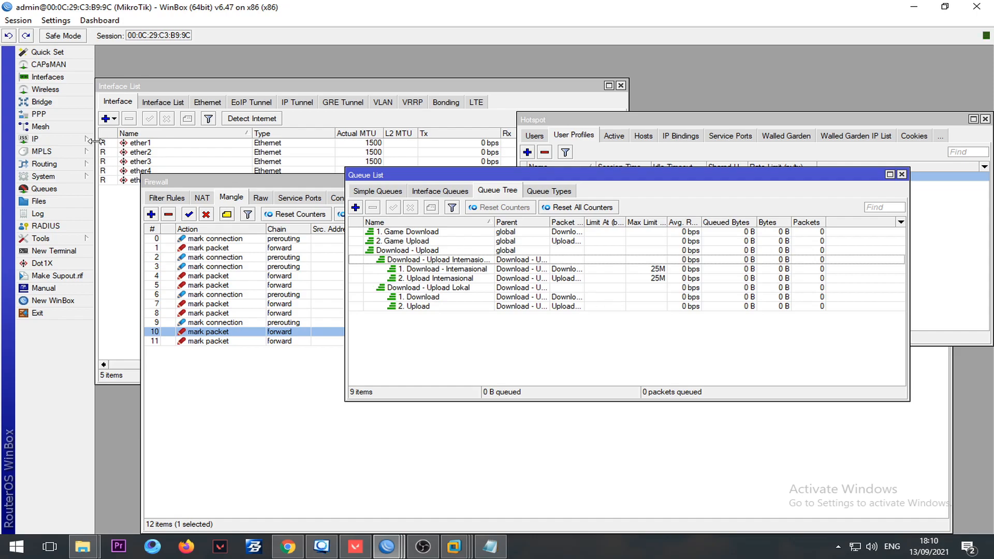
- Open the default-encryption PPP profile and set its parent queue to Queue Lokal / Nasional
click(65, 115)
click(256, 196)
click(157, 247)
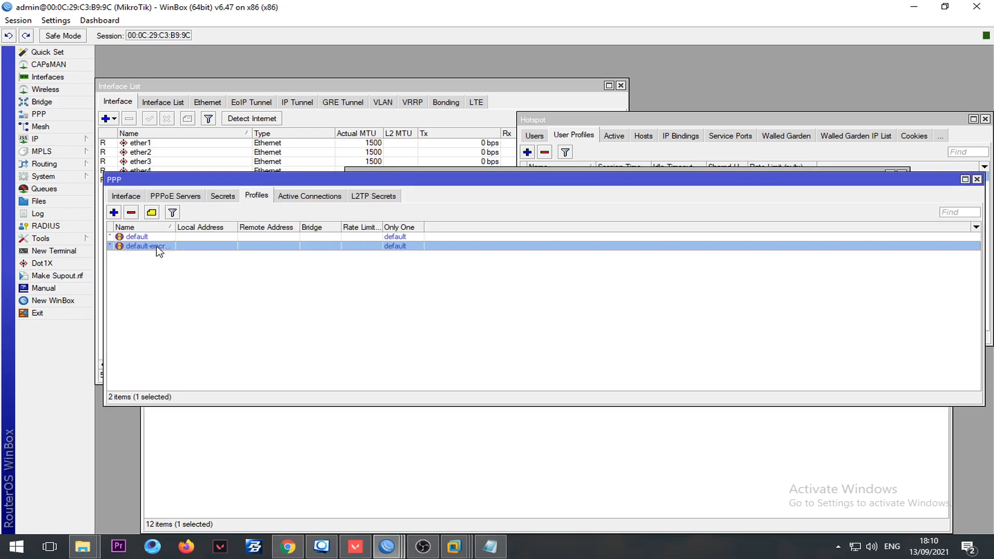
double_click(156, 246)
click(544, 158)
click(605, 189)
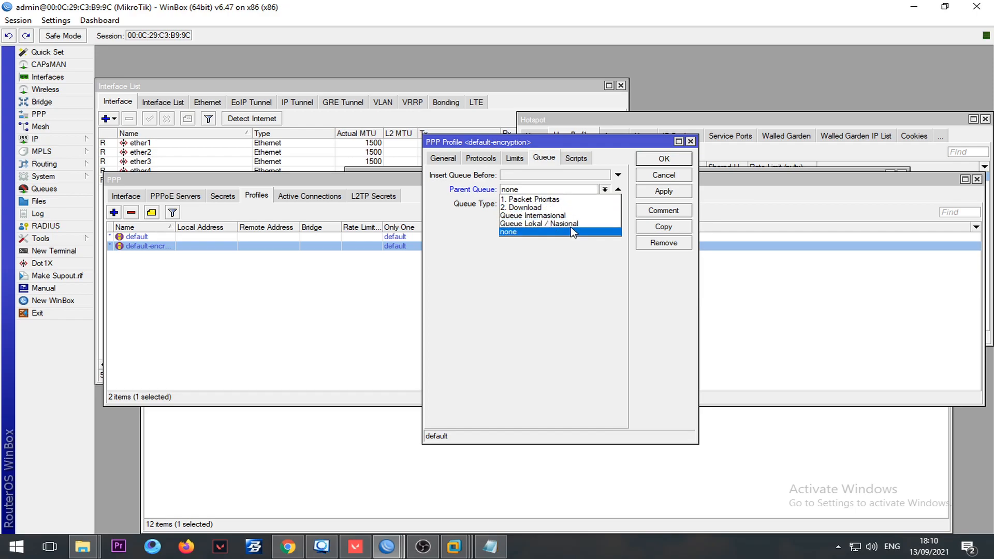
click(563, 223)
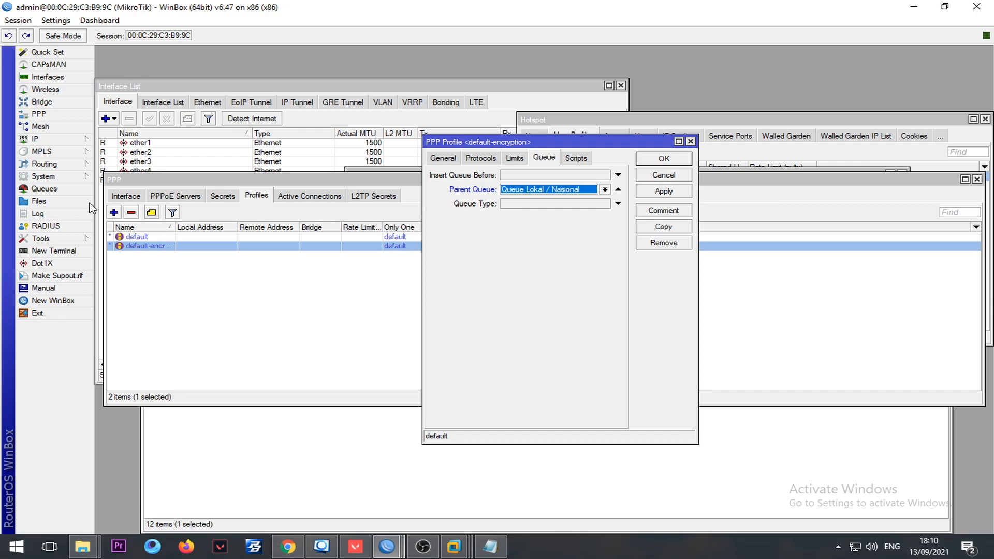
- Check the simple queue hierarchy, change the default-encryption profile's parent queue to 2. Download and save the profile
click(44, 188)
click(377, 191)
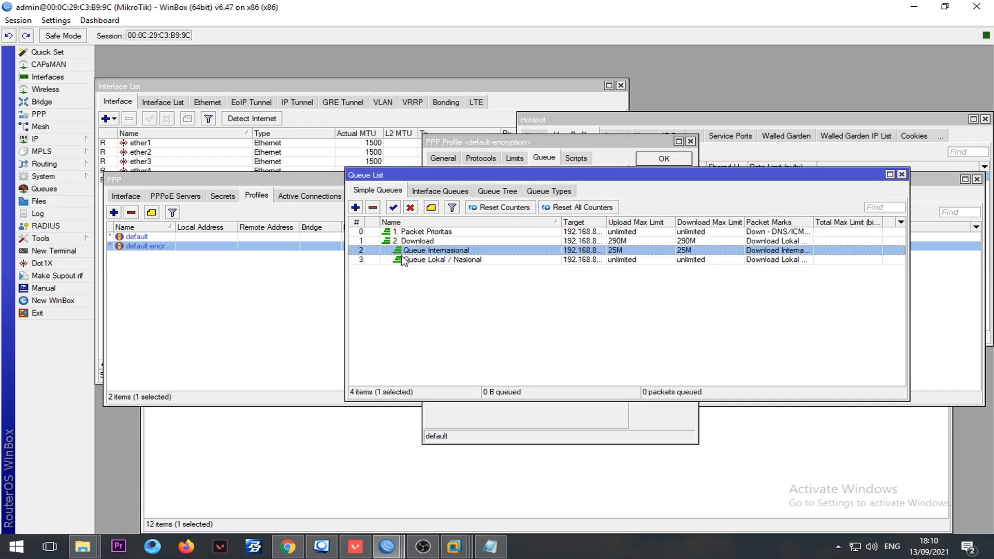
click(405, 260)
click(427, 231)
shift+click(425, 242)
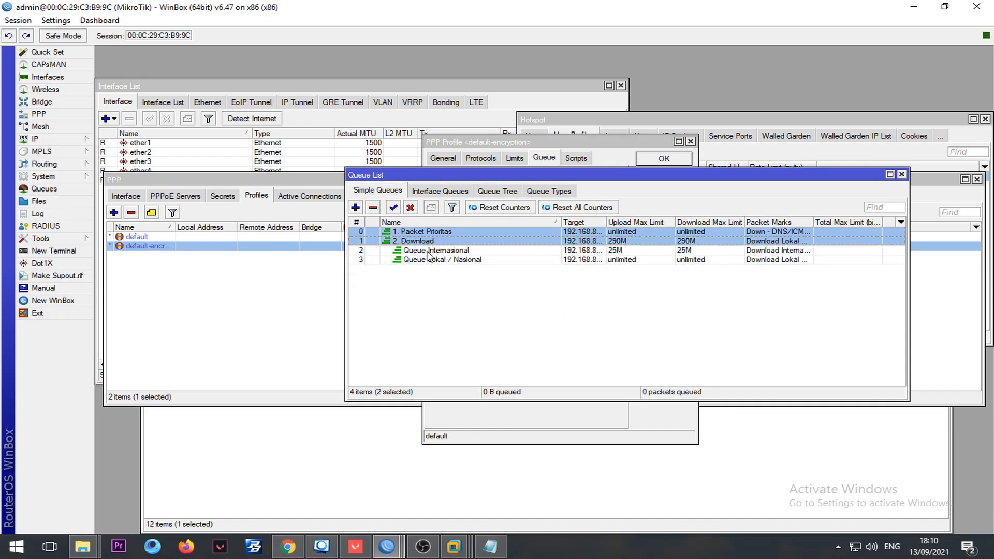
key(Escape)
click(603, 189)
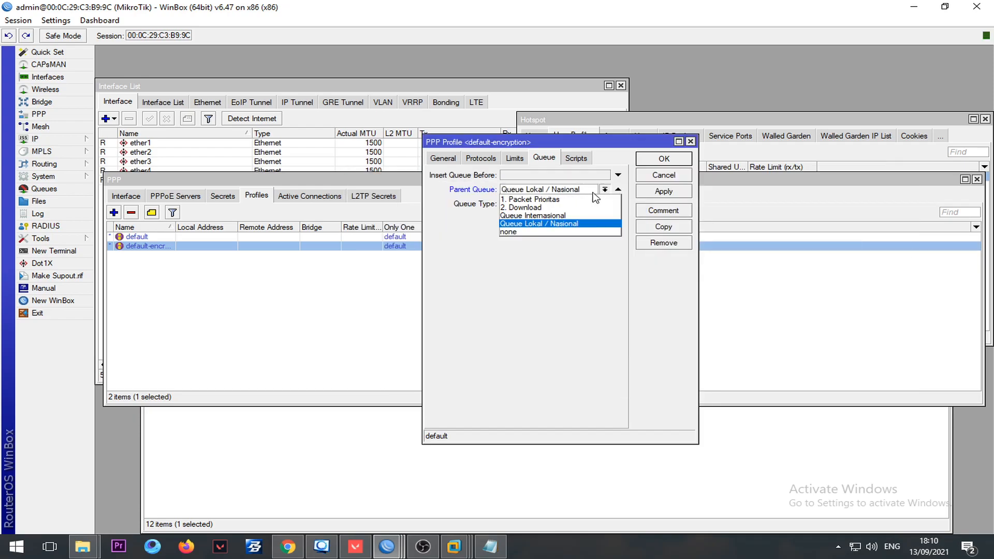
click(538, 207)
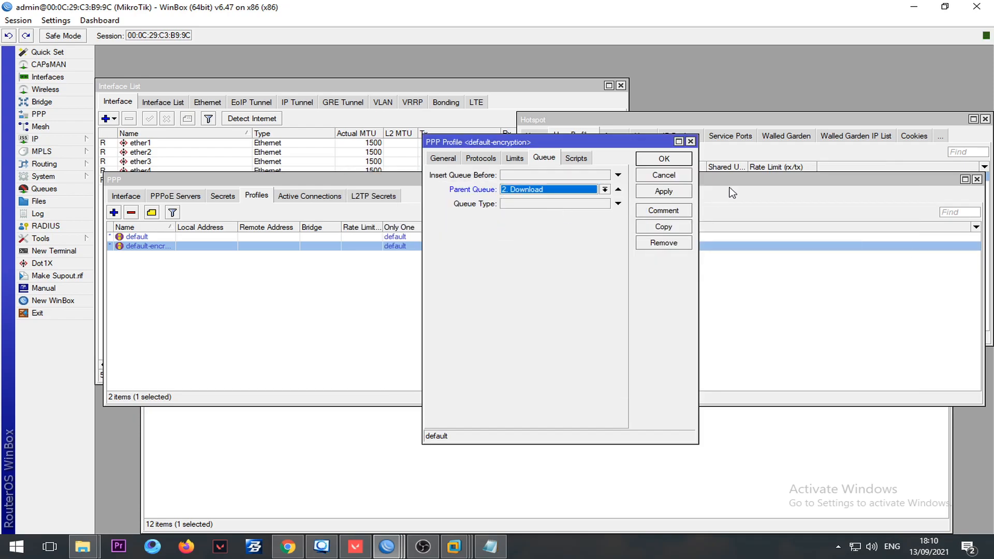
key(Return)
- Reopen the default-encryption PPP profile, select parent queue 2. Download and set Insert Queue Before to bottom
click(380, 238)
click(371, 254)
double_click(369, 247)
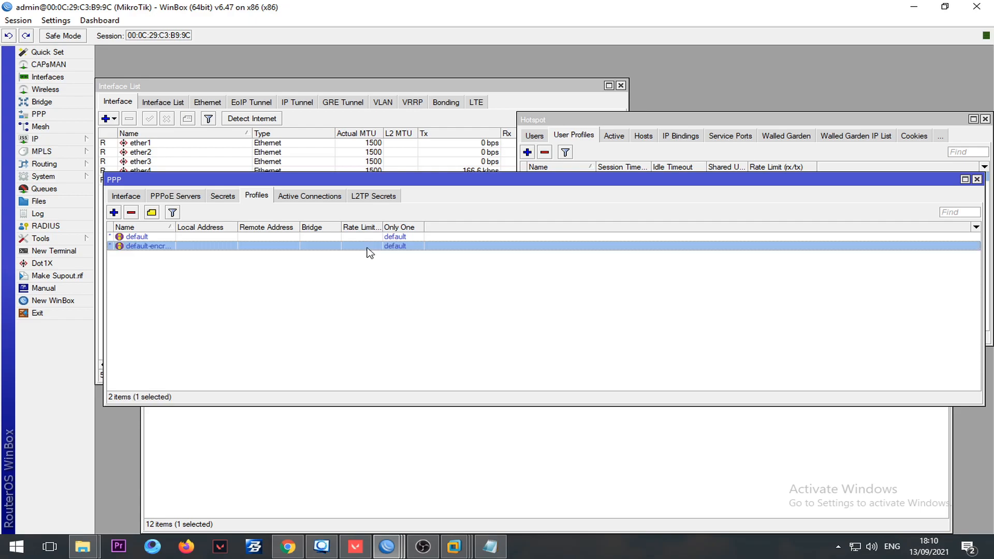
click(604, 190)
click(538, 207)
click(618, 175)
click(604, 175)
click(578, 178)
- Compare with the simple queue list, switch the PPP profile's parent queue to Queue Lokal / Nasional and save the profile
click(44, 189)
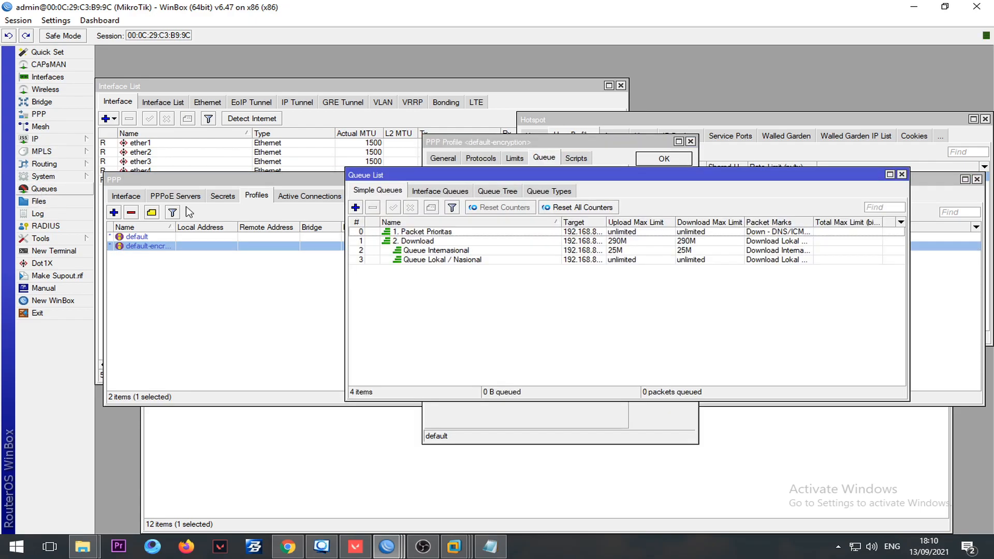
key(Escape)
click(605, 190)
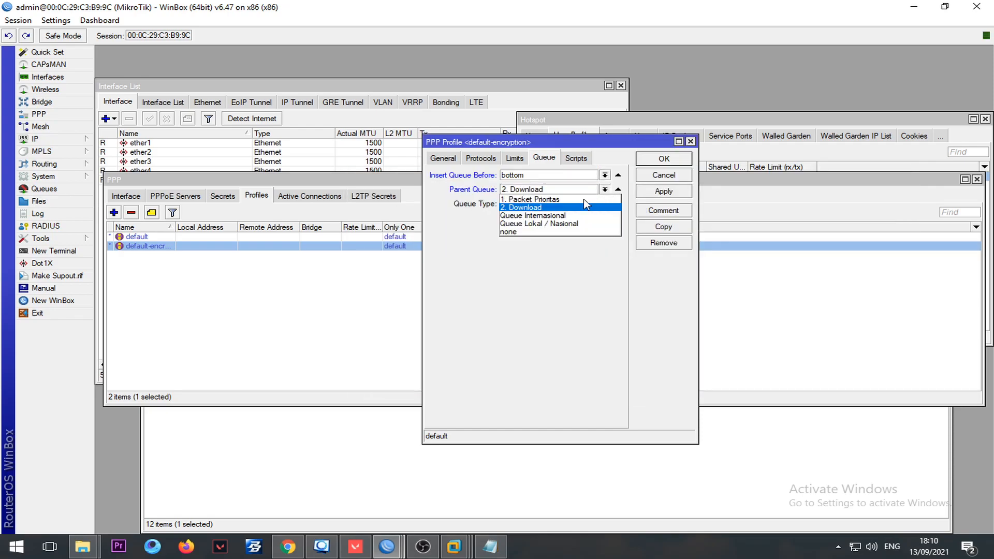
click(575, 223)
click(67, 188)
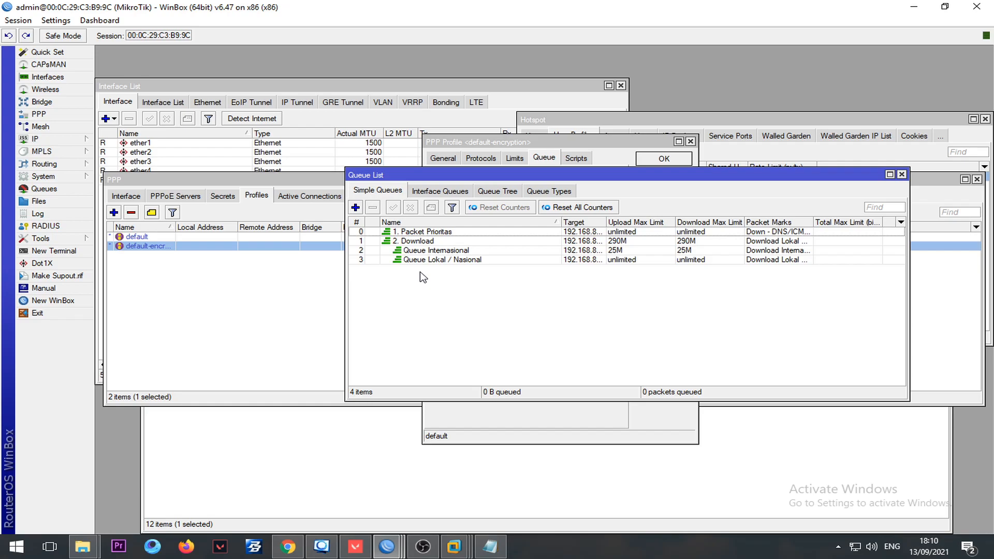
key(Escape)
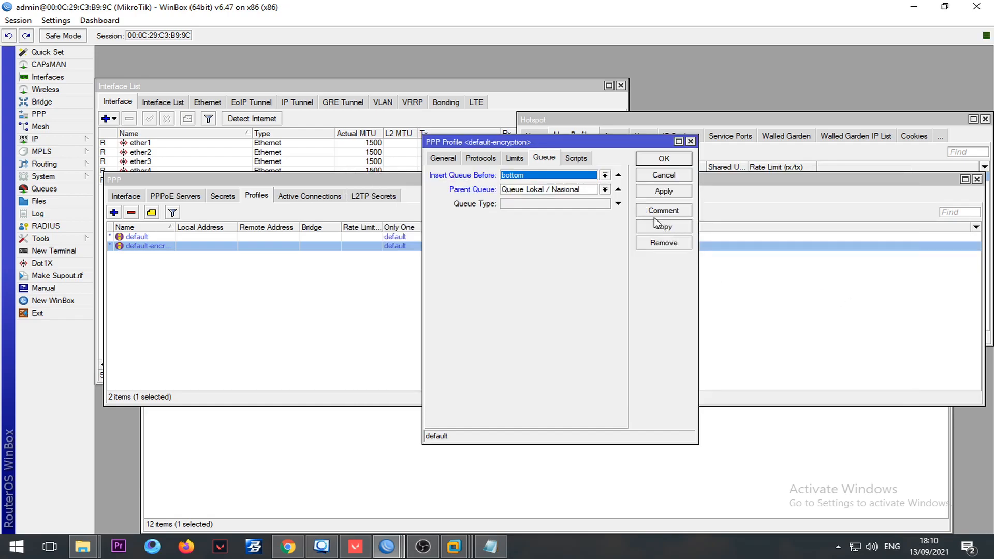
click(663, 191)
click(666, 159)
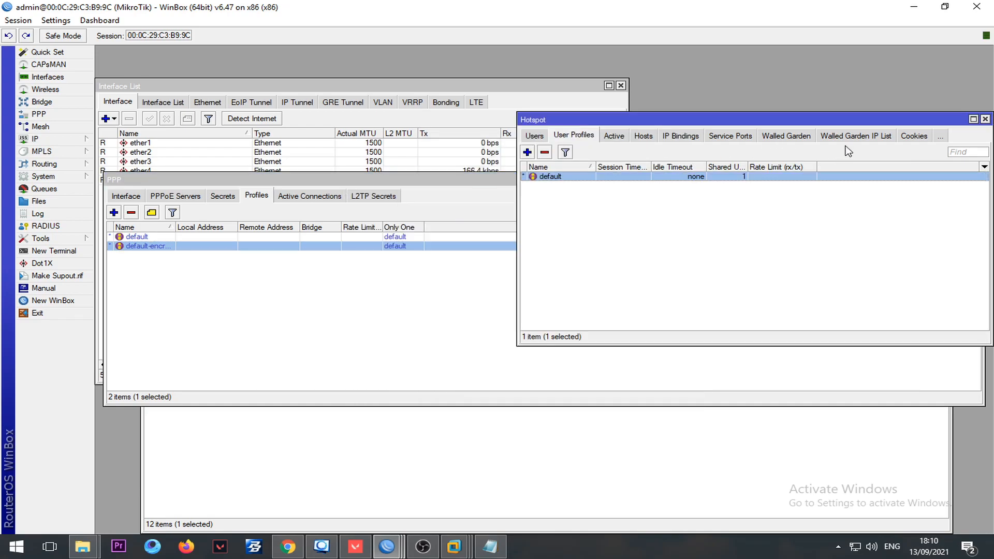
- Set the max limit of the local "1. Download" queue in the queue tree to 295M and save it
click(42, 199)
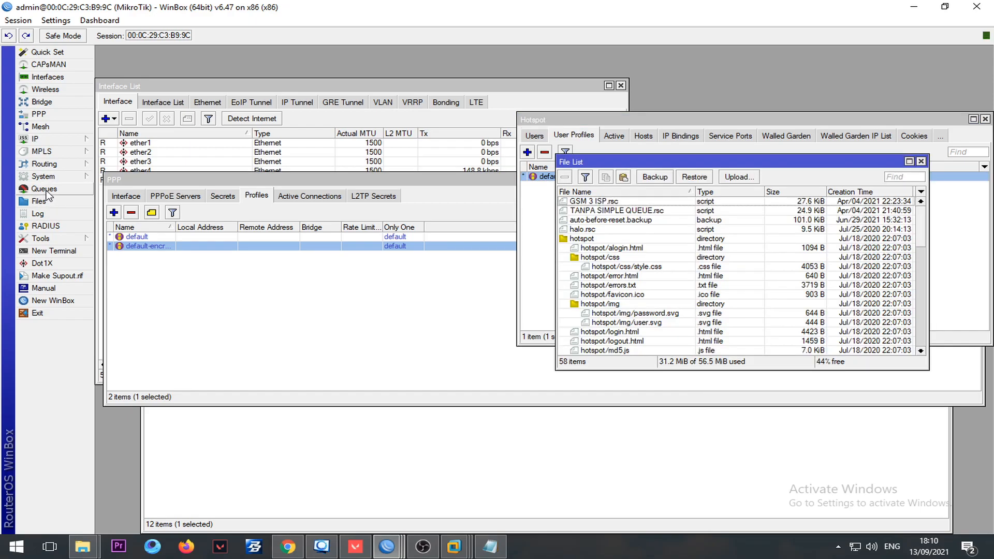
click(46, 191)
click(497, 190)
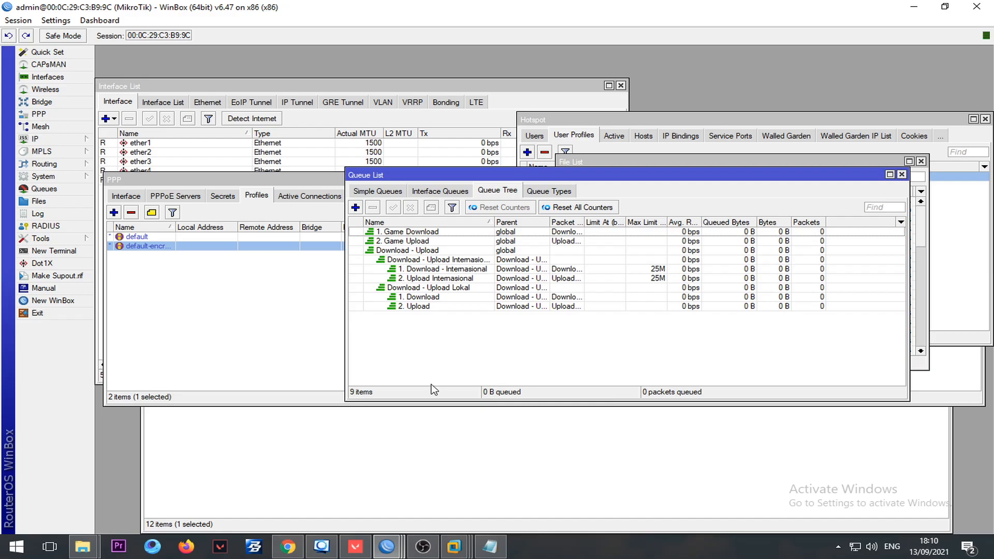
click(422, 549)
click(420, 549)
click(648, 306)
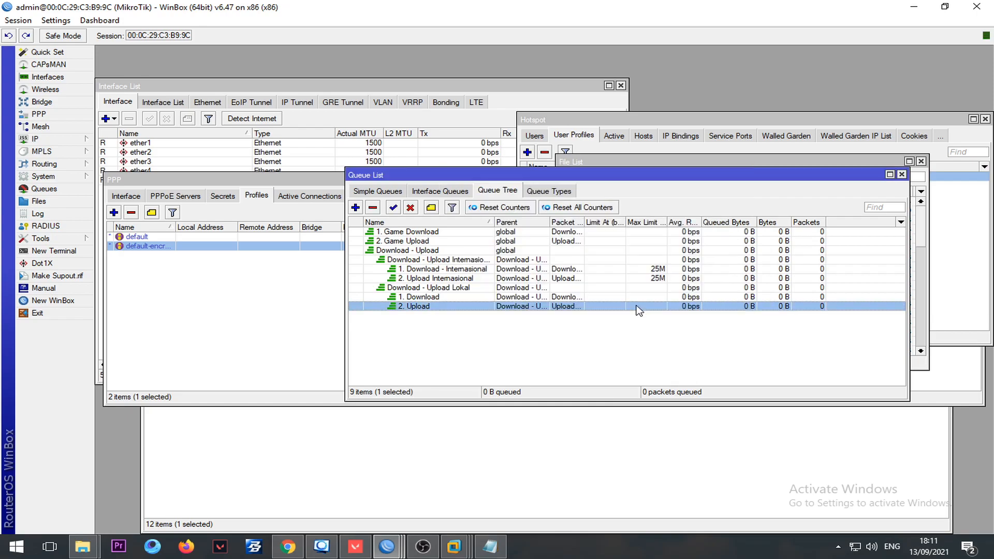
double_click(642, 297)
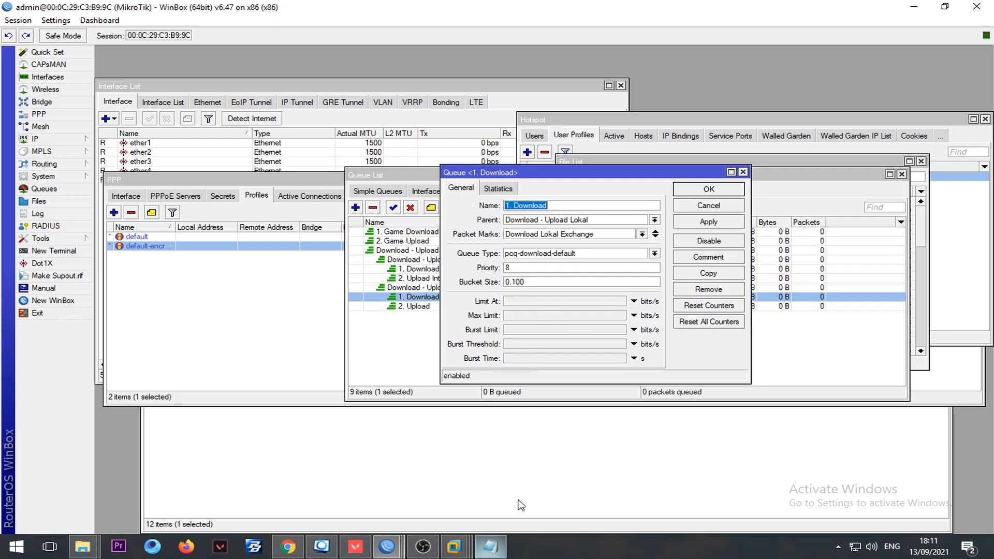
click(549, 315)
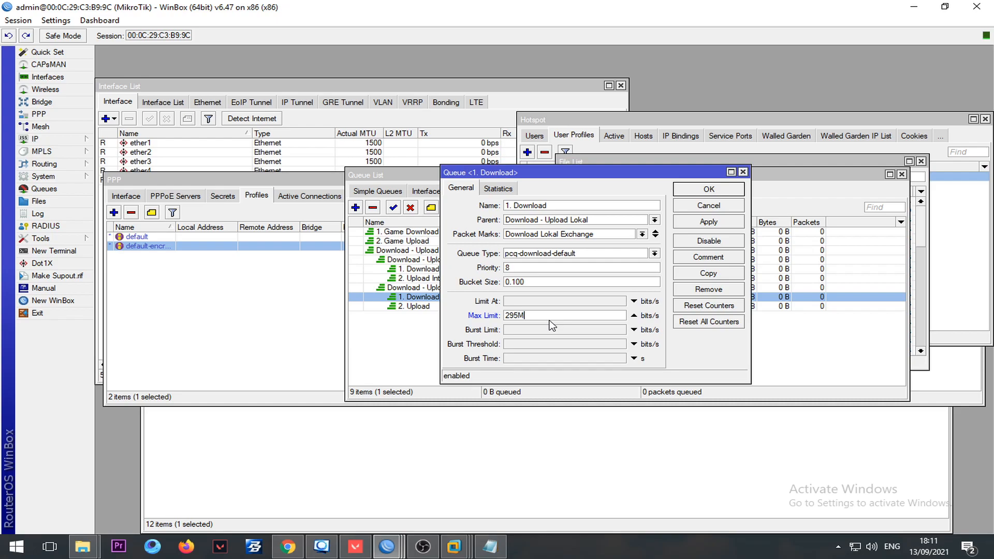
drag(542, 178, 656, 234)
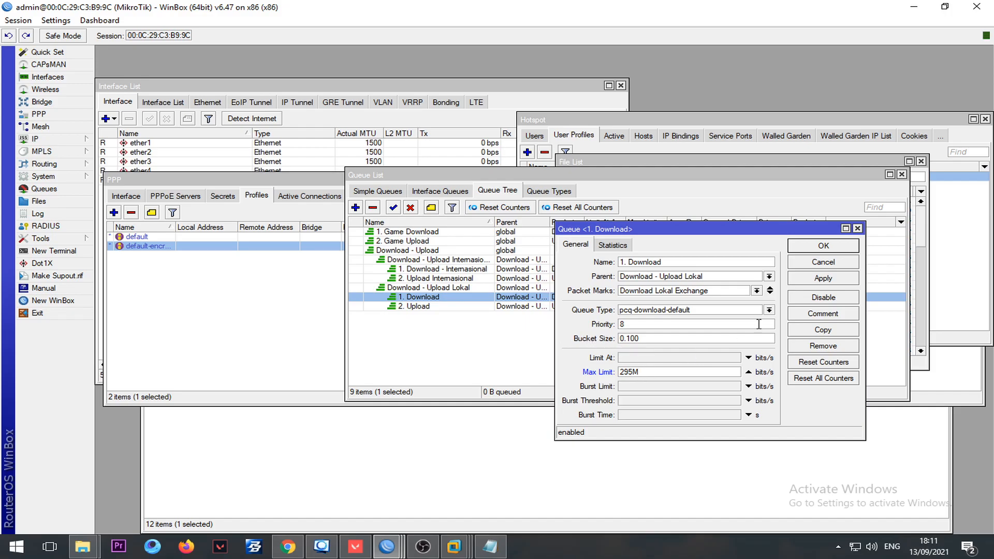
click(823, 280)
click(821, 246)
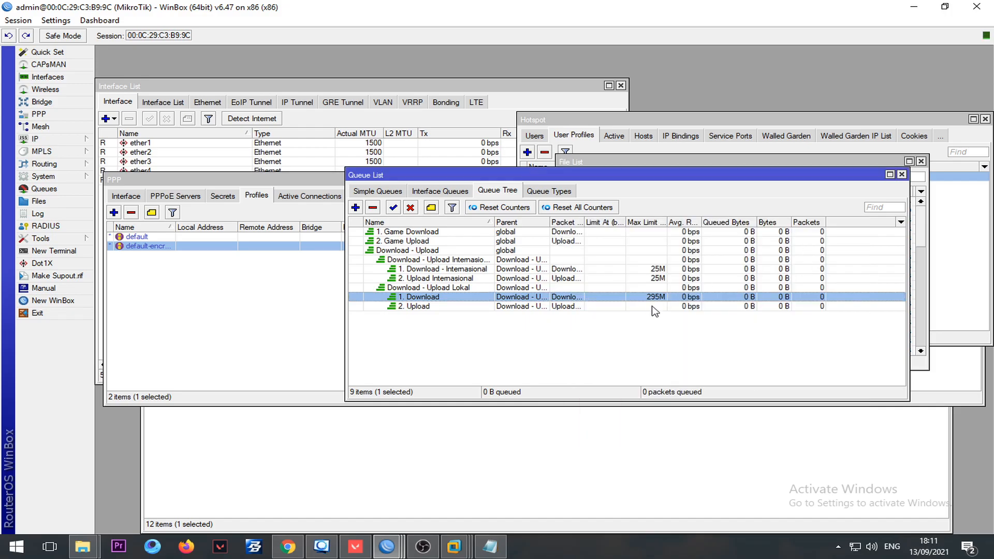
- Check the bandwidth ratio note in Notepad, set the max limit of the local "2. Upload" queue in the queue tree to 295M and save it
click(651, 307)
click(490, 546)
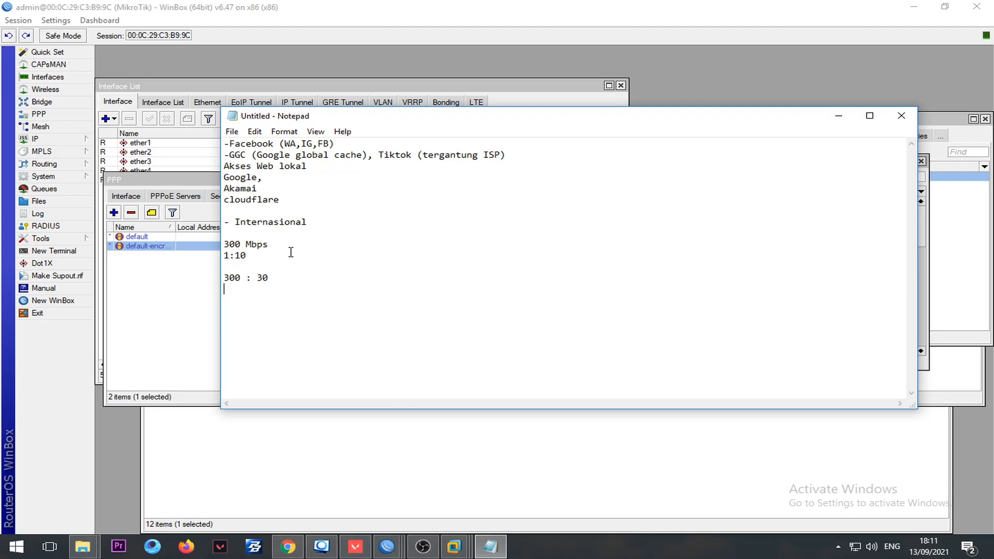
drag(276, 244, 199, 242)
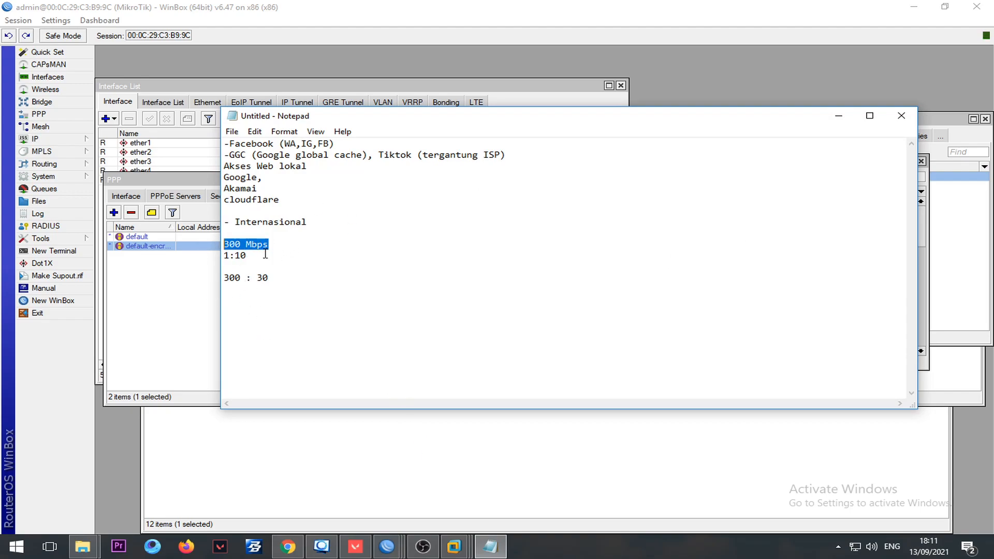
click(838, 115)
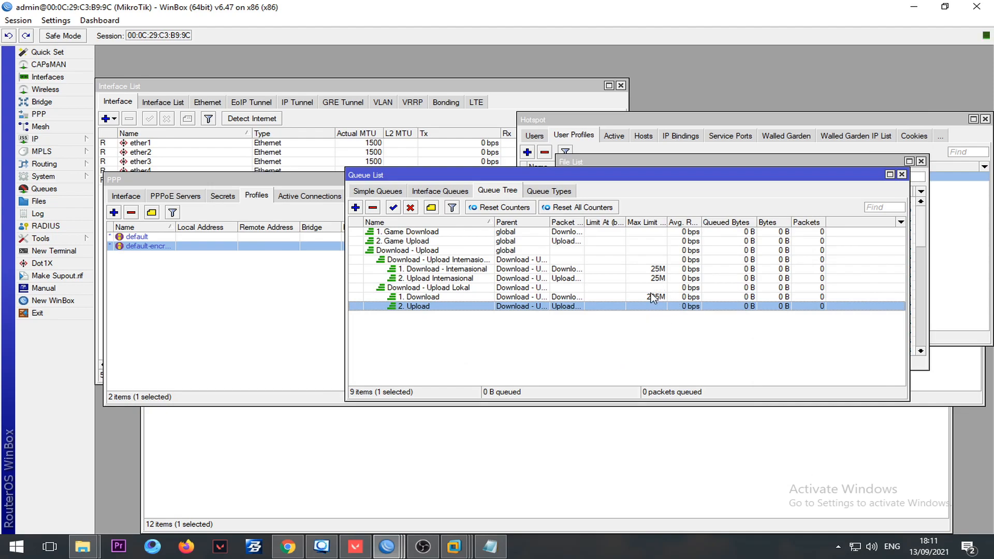
double_click(642, 308)
click(665, 372)
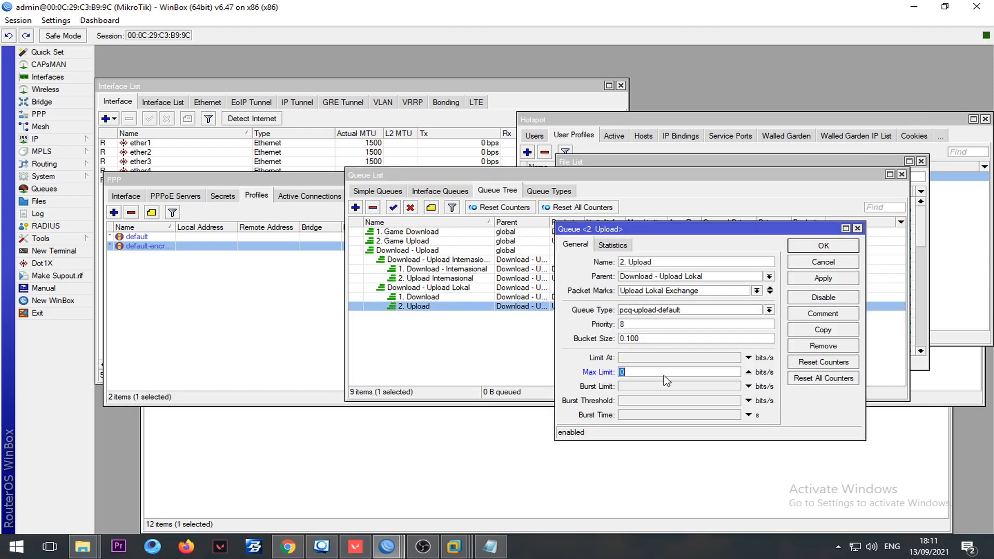
text(295M)
key(Return)
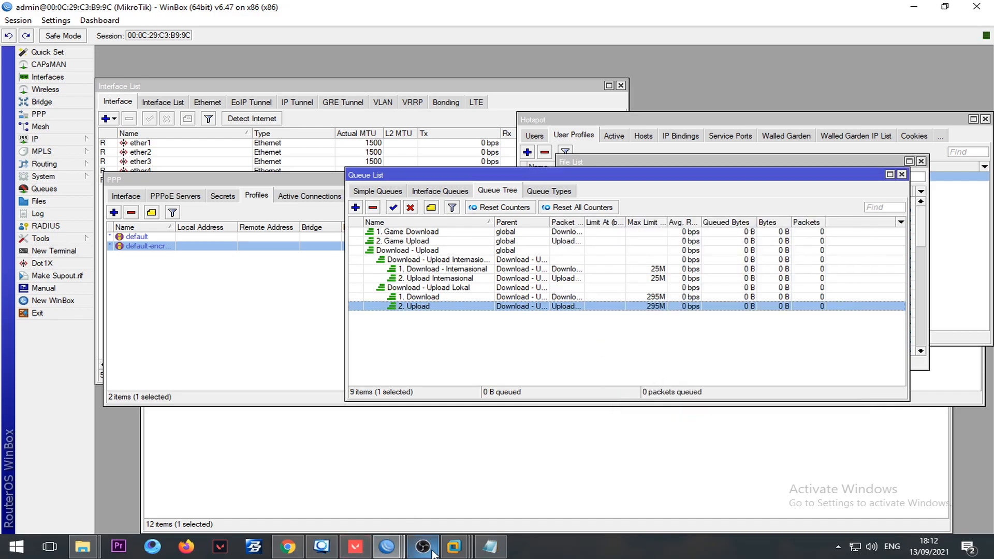
- Switch to the WinBox session of the MCN - Exchange router and widen the queue tree's Name column to read its queues
click(387, 553)
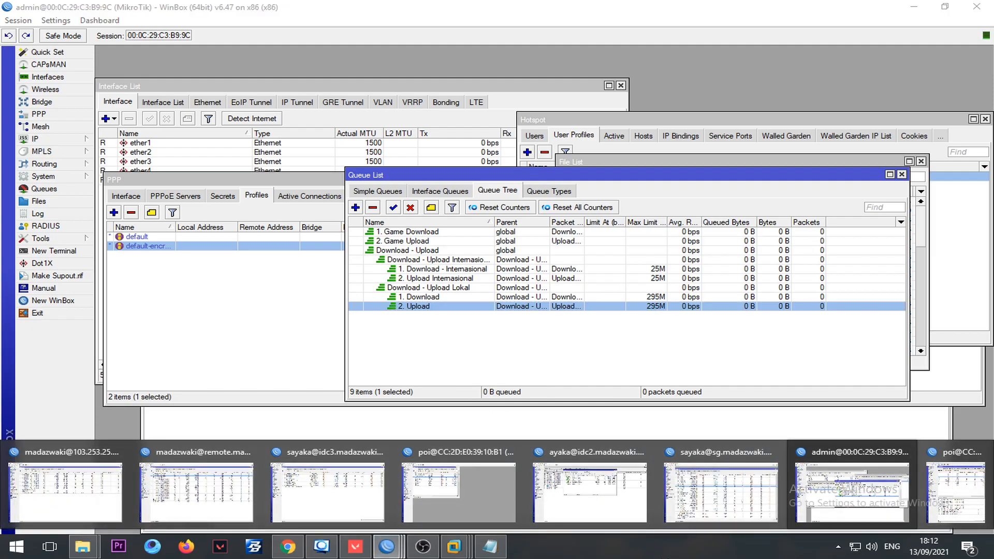
click(598, 523)
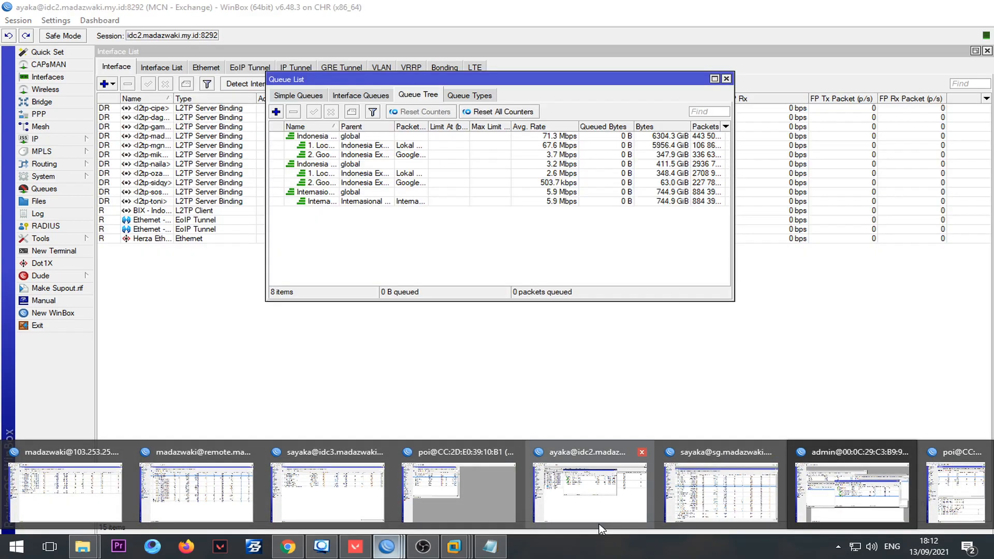
drag(492, 79, 329, 102)
drag(176, 151, 241, 160)
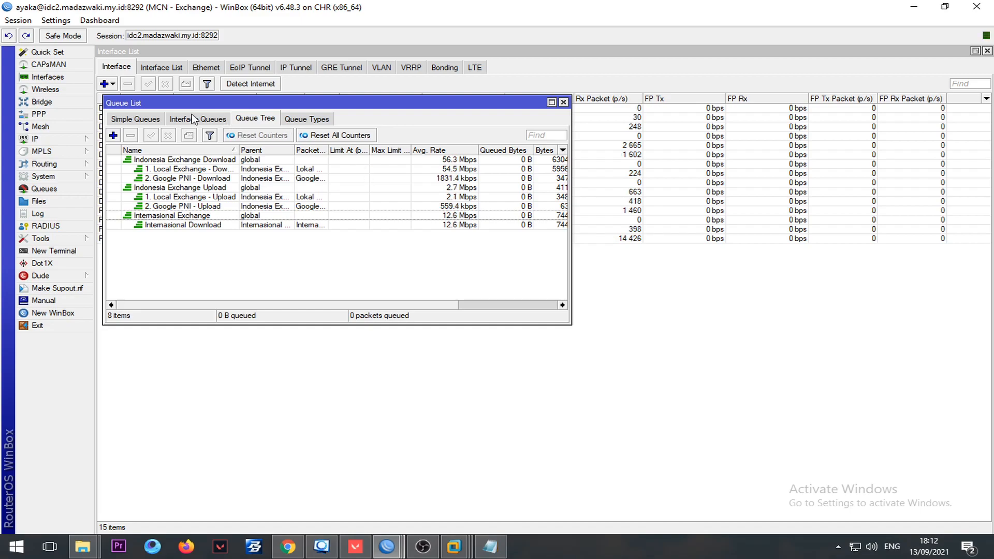
- Show the router's simple queues sorted by name as a hierarchy, with the Name column widened
click(136, 119)
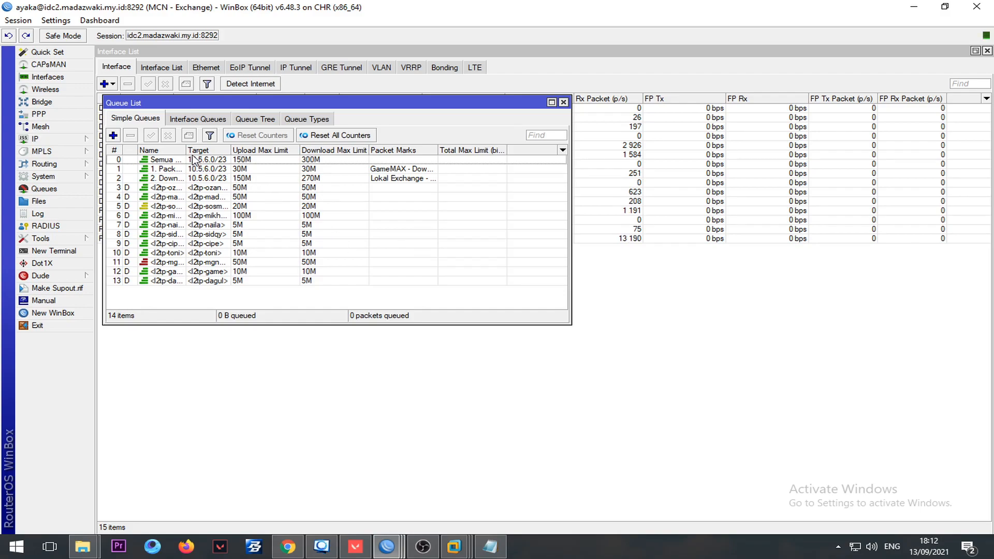
click(176, 151)
drag(185, 150, 302, 150)
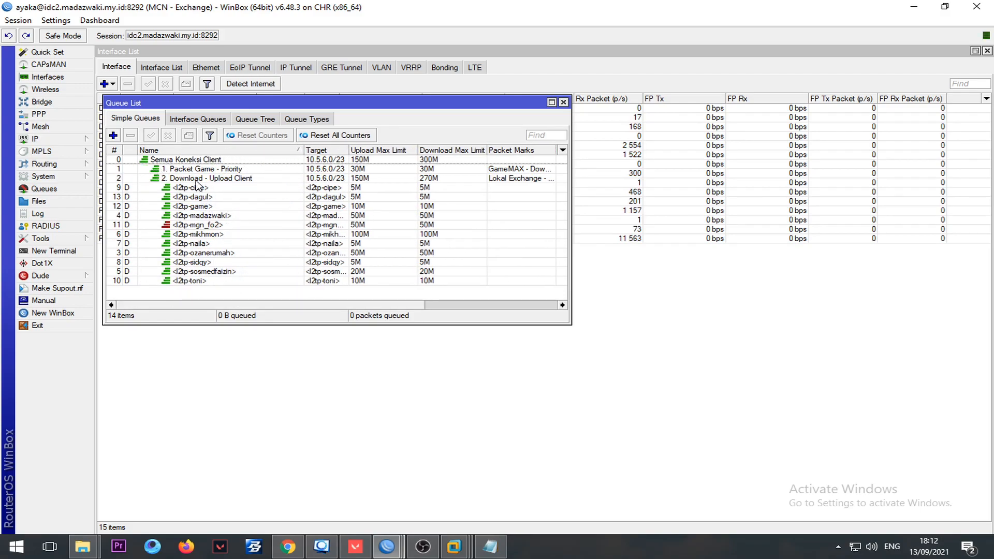
- Examine the packet marks, queue types and parent of the "2. Download - Upload Client" simple queue, leaving it unchanged
double_click(192, 179)
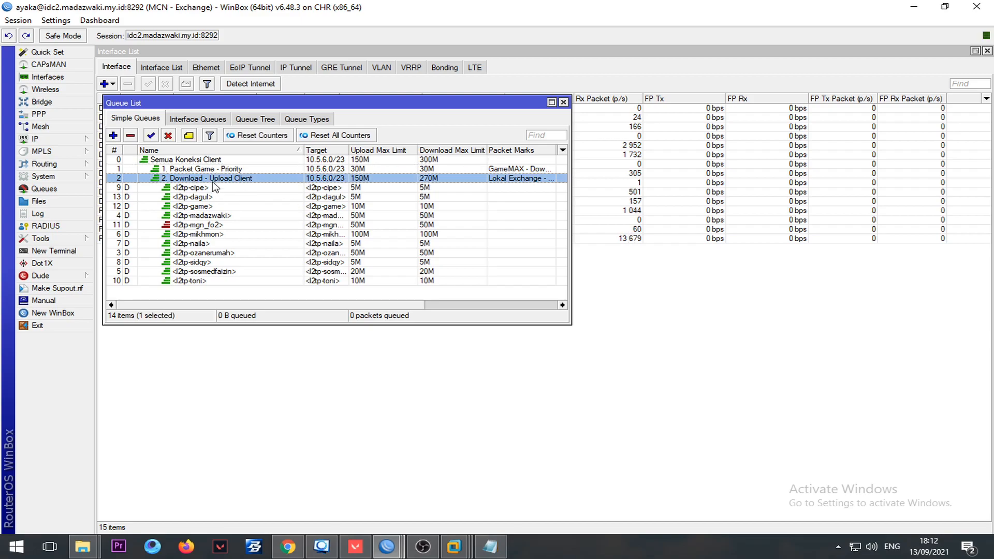
click(400, 182)
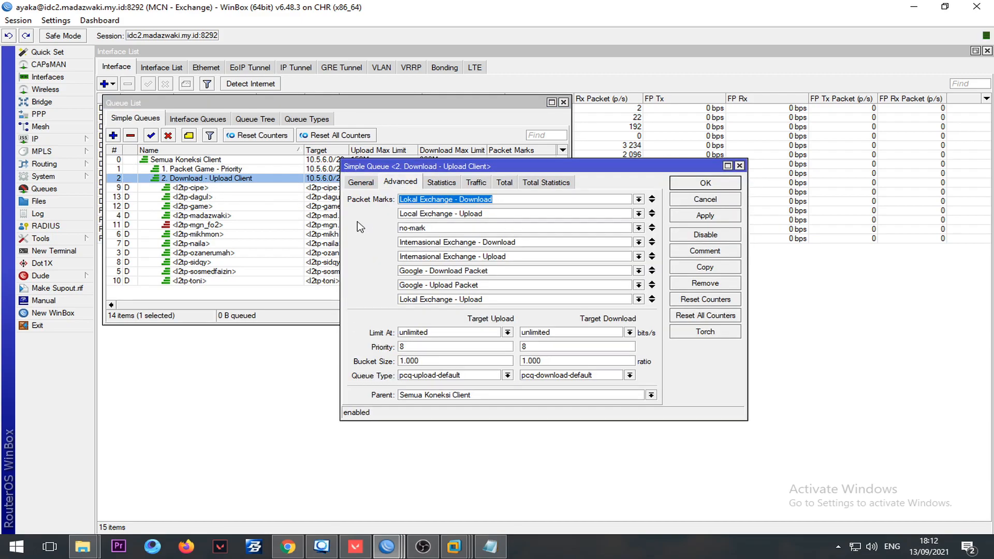
key(Escape)
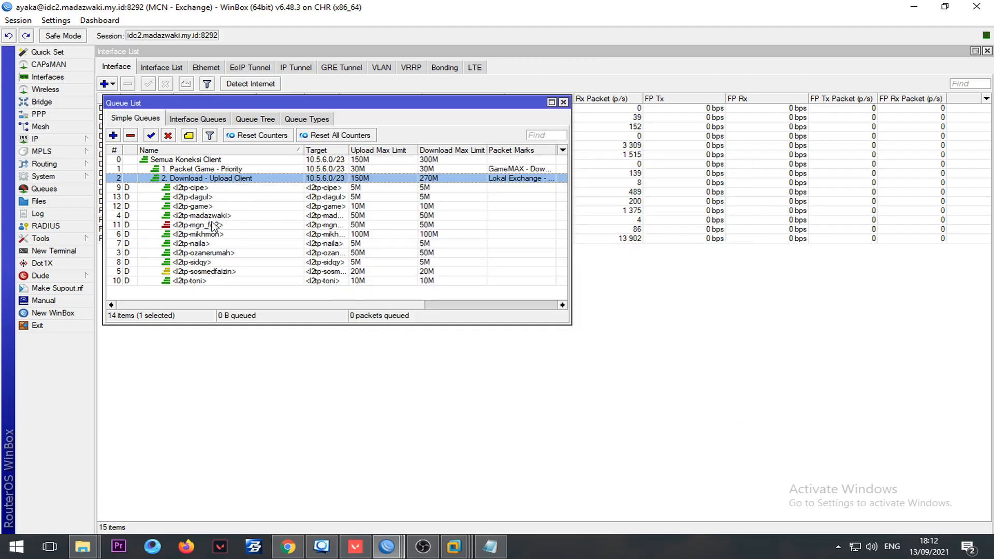
- Examine the packet marks, priority, traffic and general limits of the "1. Packet Game - Priority" simple queue, and select its parent queue
double_click(219, 170)
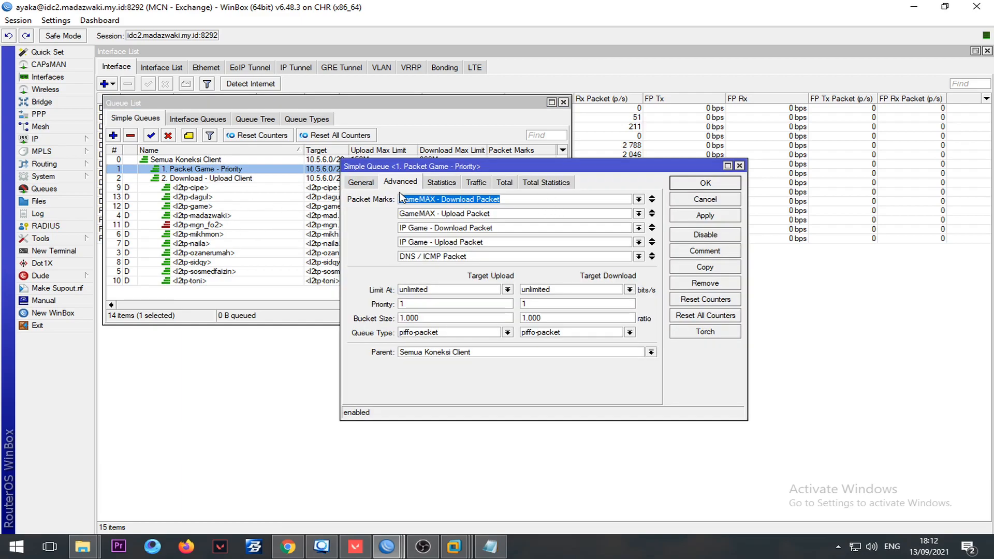
click(443, 183)
click(476, 183)
click(387, 184)
click(441, 183)
click(477, 183)
click(504, 182)
click(474, 183)
click(441, 183)
click(476, 182)
click(400, 182)
click(360, 182)
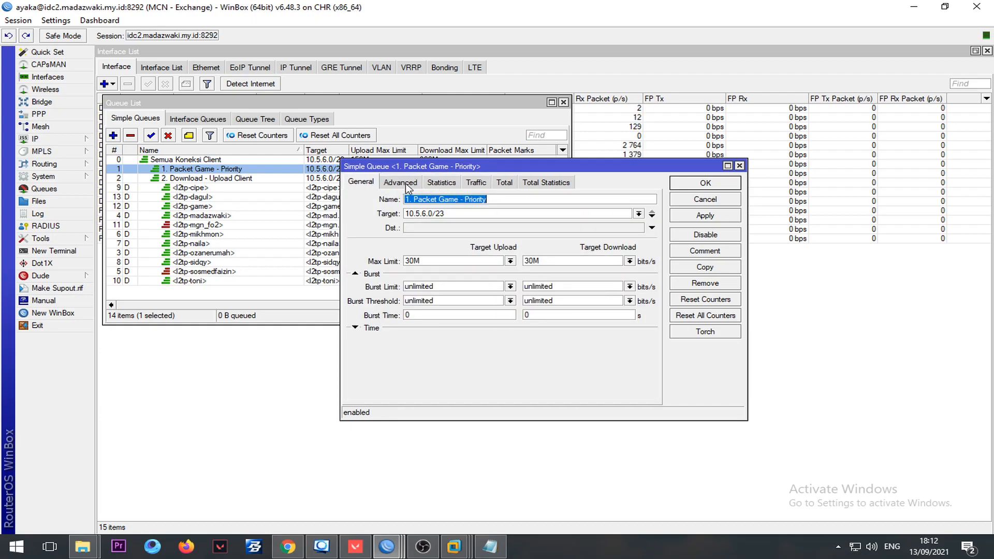
key(Escape)
click(429, 161)
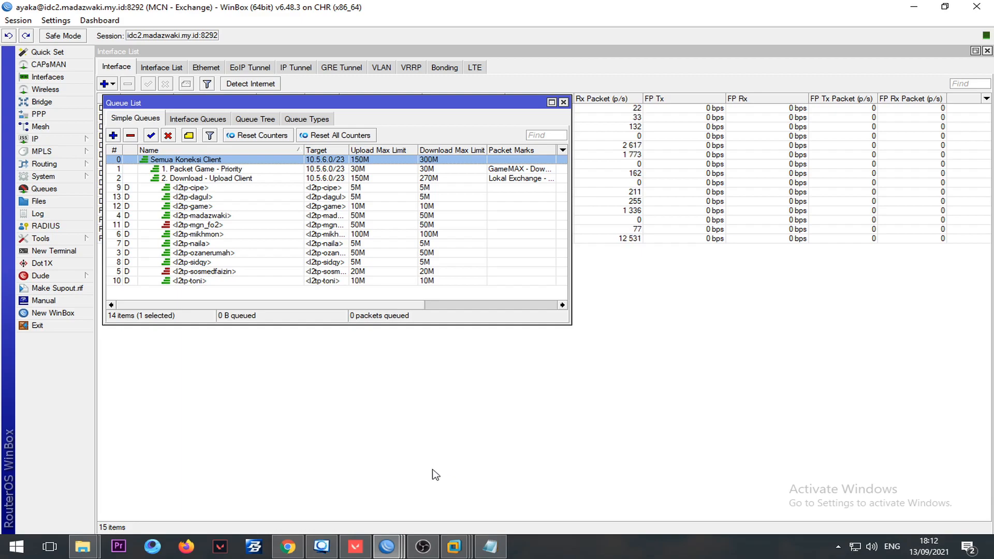
mouse_move(422, 546)
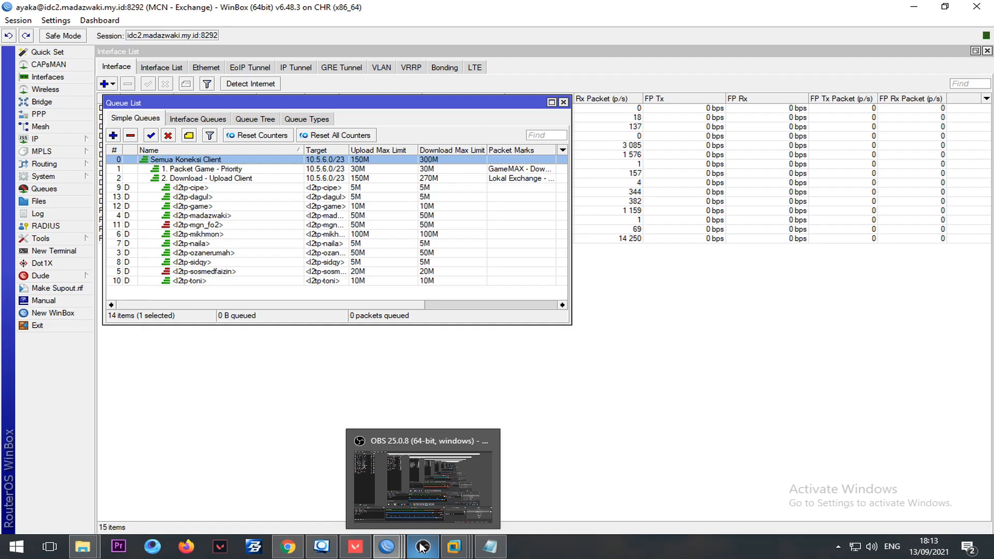
click(423, 546)
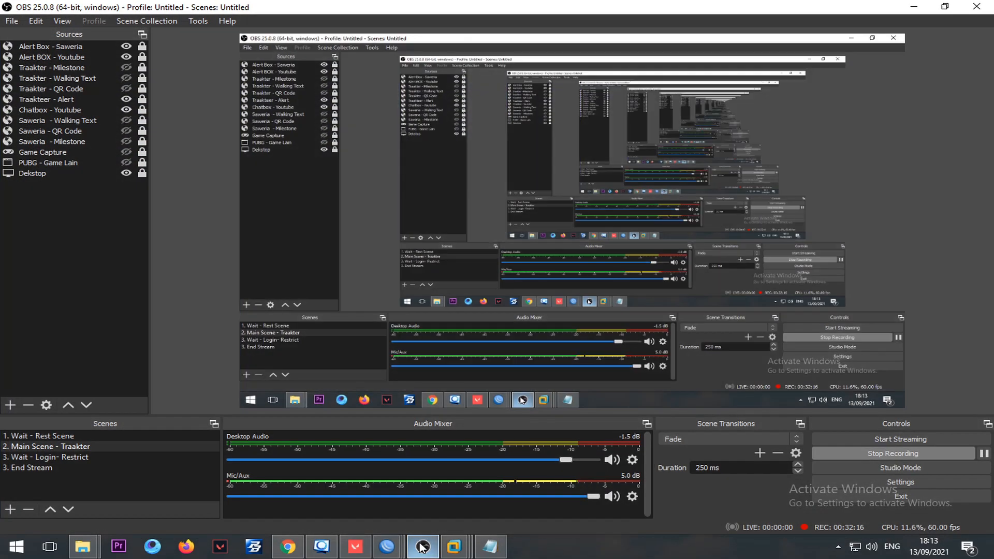